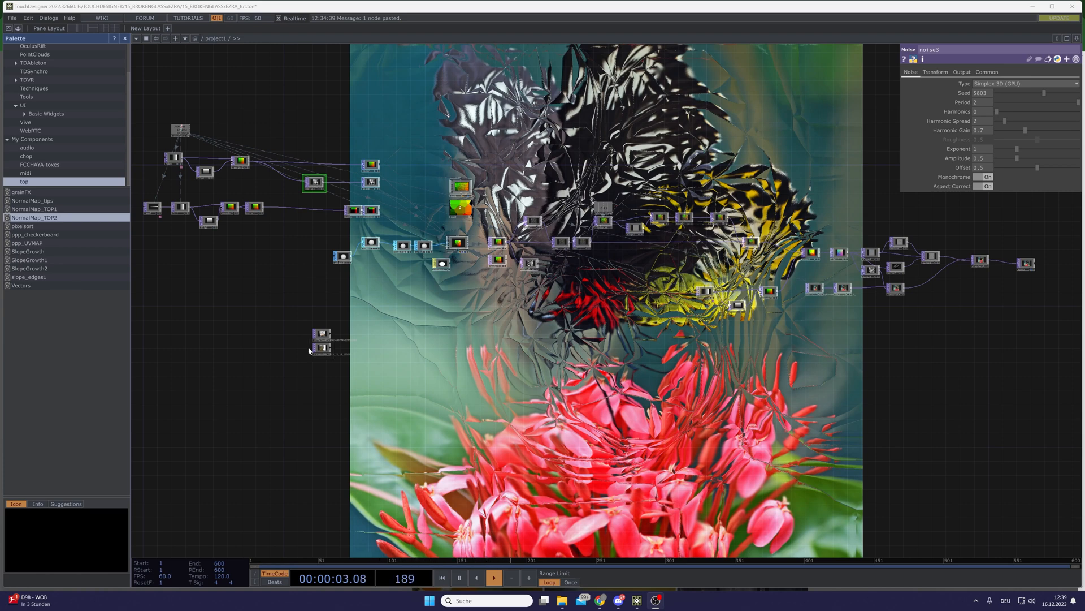
Examine the broken-glass reference photo placed below the node network.
left_click_drag(363, 340, 496, 331)
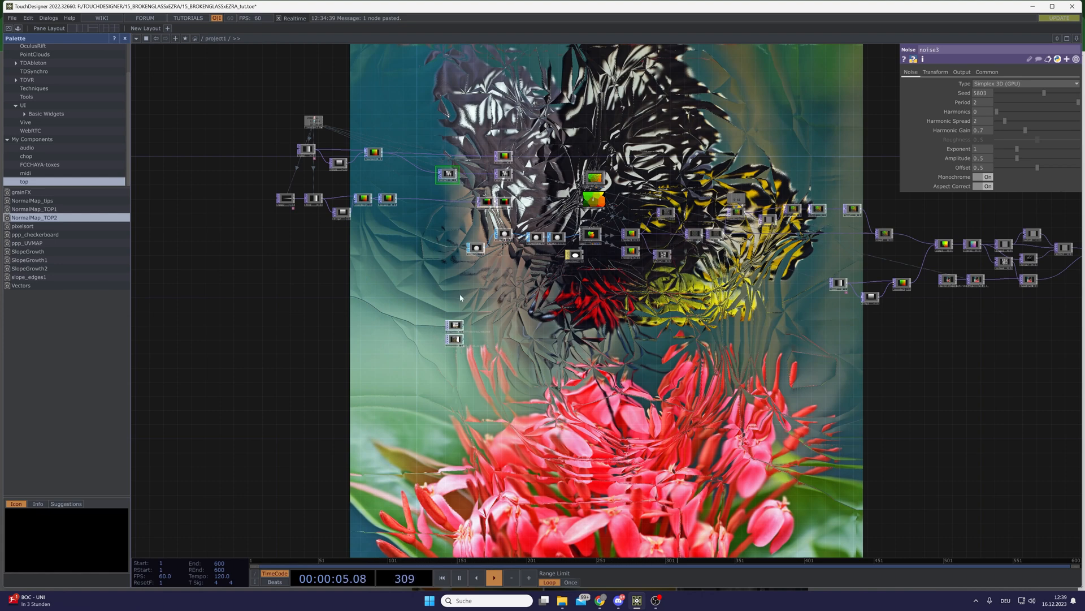
scroll(456, 335, "up", 2)
scroll(452, 328, "up", 5)
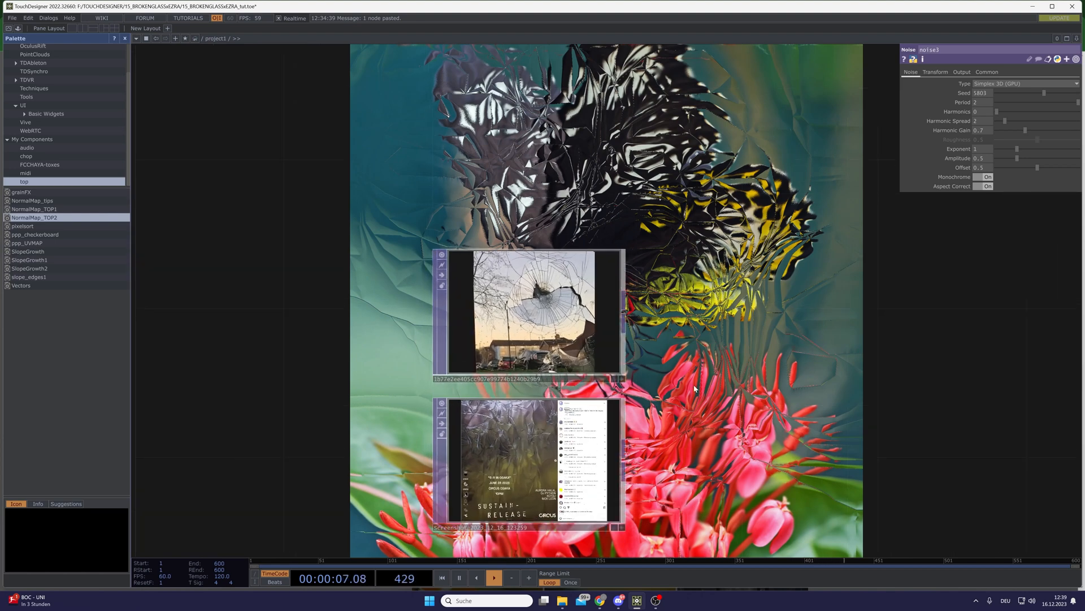
left_click_drag(684, 380, 734, 313)
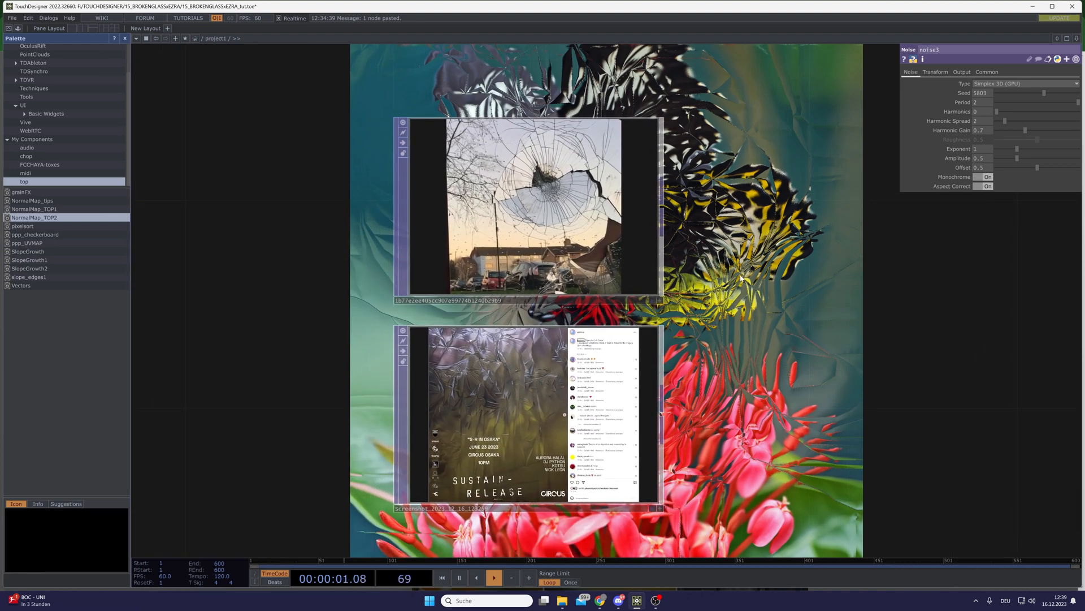
scroll(699, 263, "down", 5)
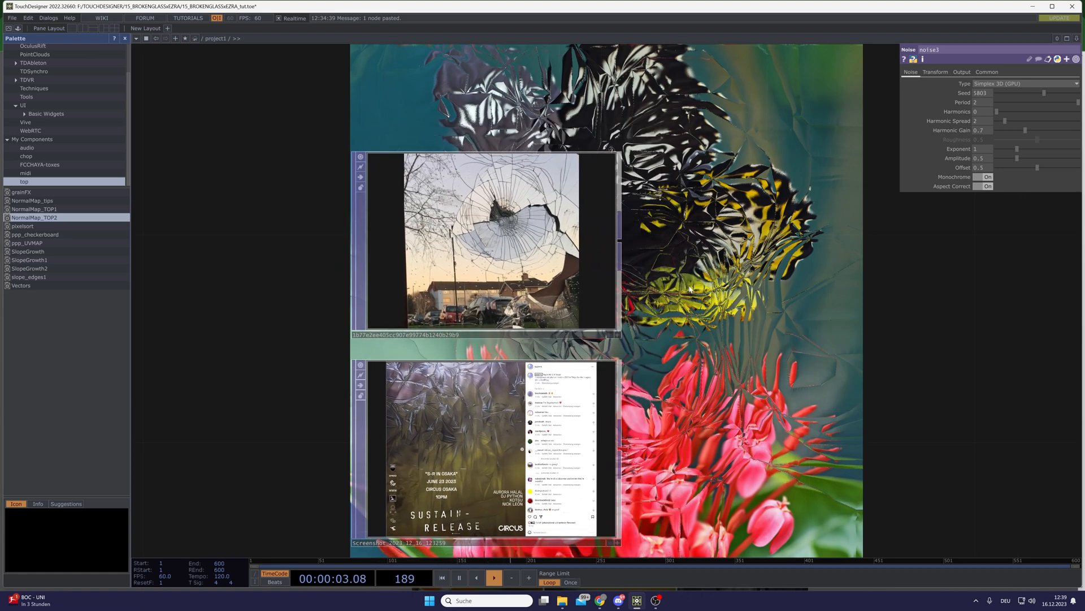
scroll(689, 288, "down", 3)
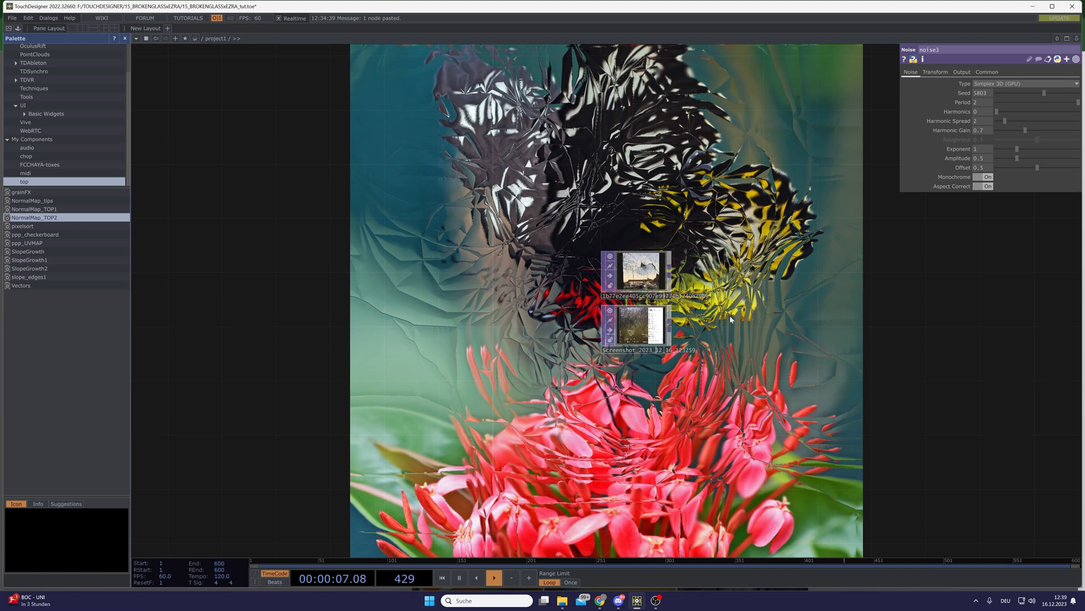
scroll(667, 311, "up", 4)
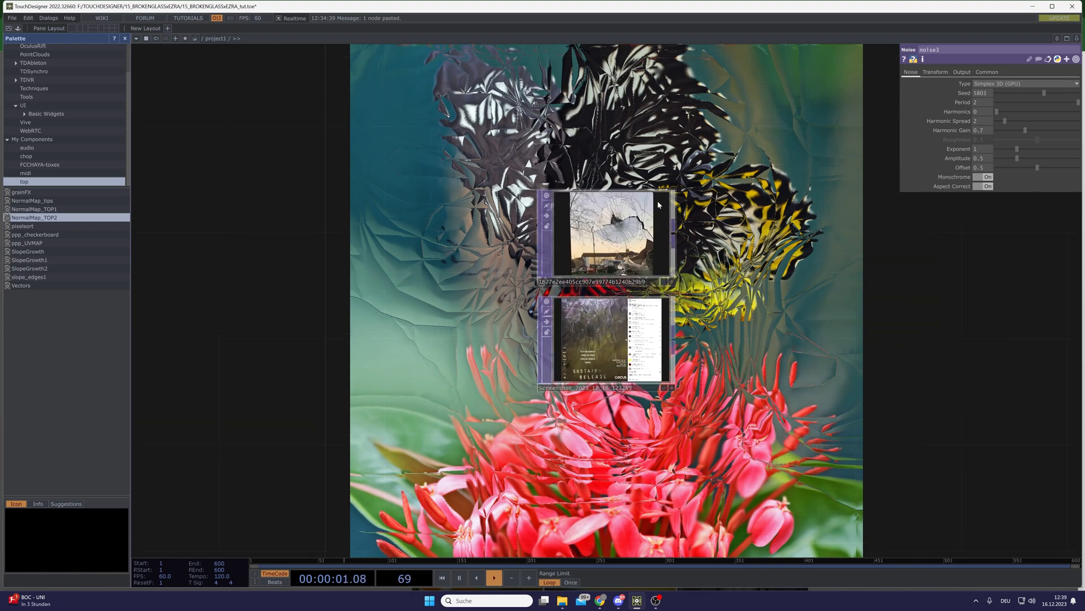
scroll(638, 210, "up", 6)
scroll(574, 225, "up", 1)
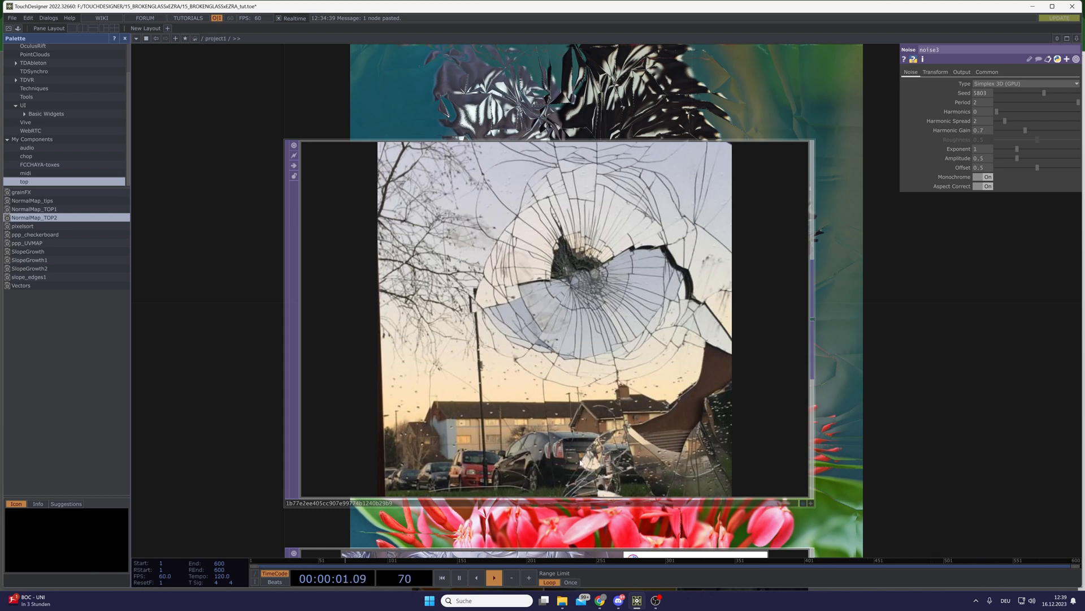
scroll(705, 400, "down", 3)
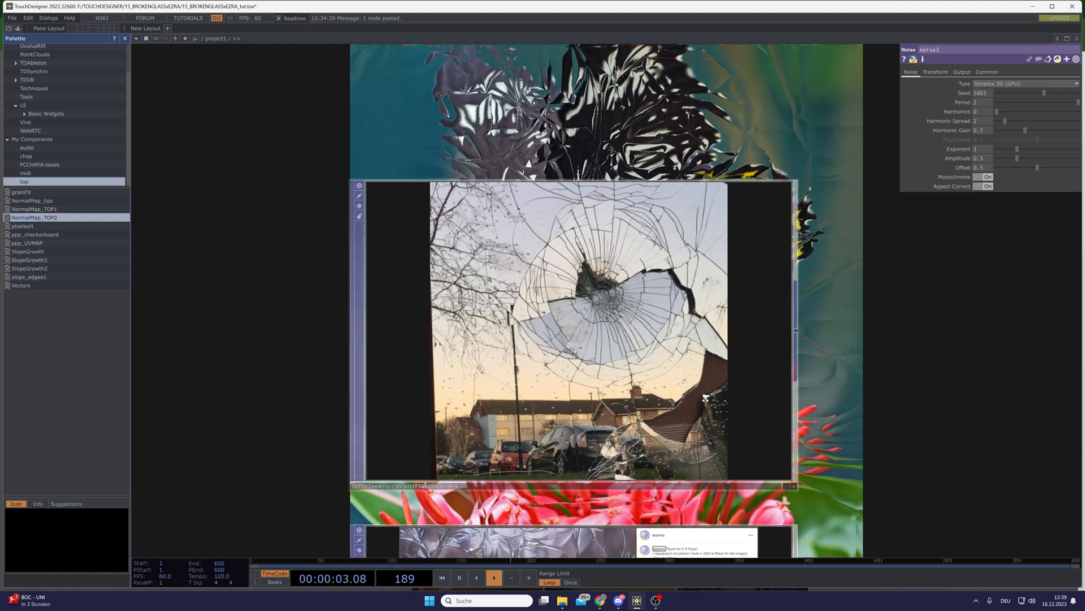
scroll(603, 338, "down", 4)
Examine the crumpled-texture flyer screenshot and compare it with the broken-glass photo.
left_click_drag(563, 510, 572, 476)
scroll(574, 475, "up", 1)
left_click_drag(583, 533, 583, 441)
scroll(583, 445, "up", 3)
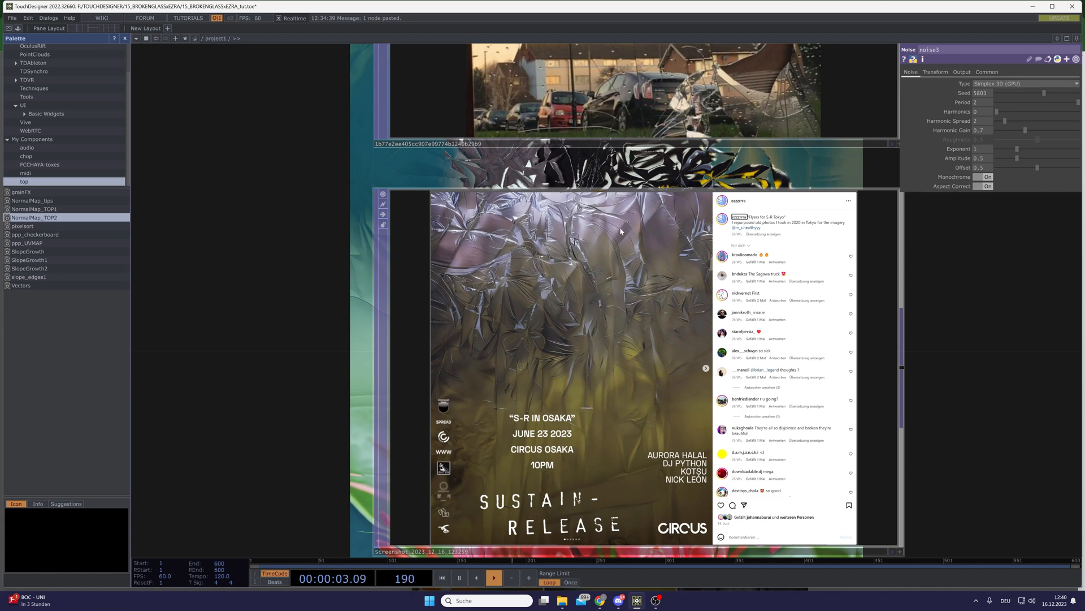
scroll(347, 372, "down", 2)
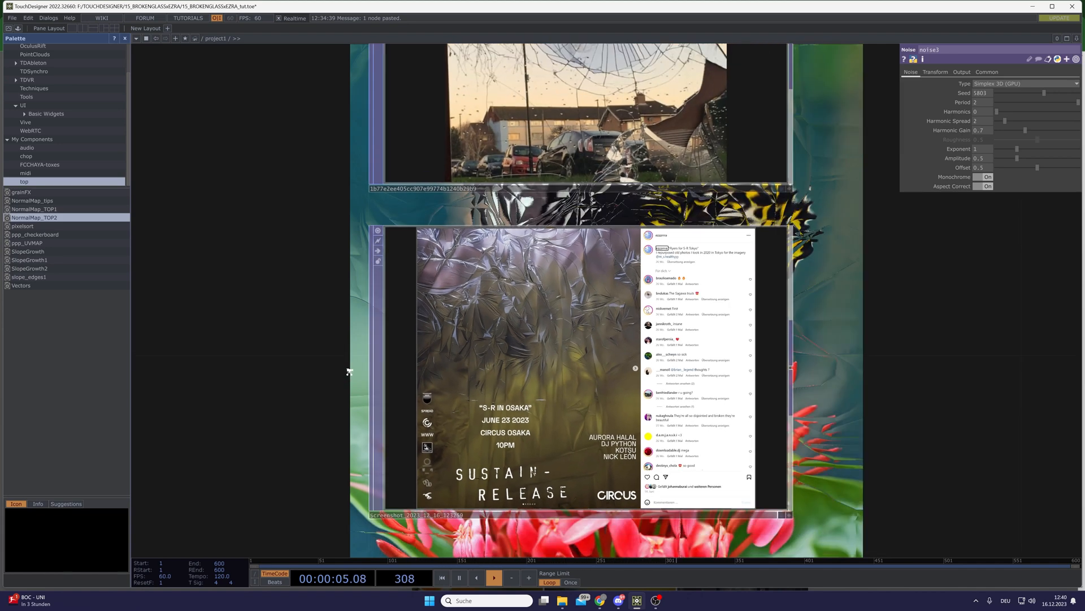
scroll(445, 373, "up", 2)
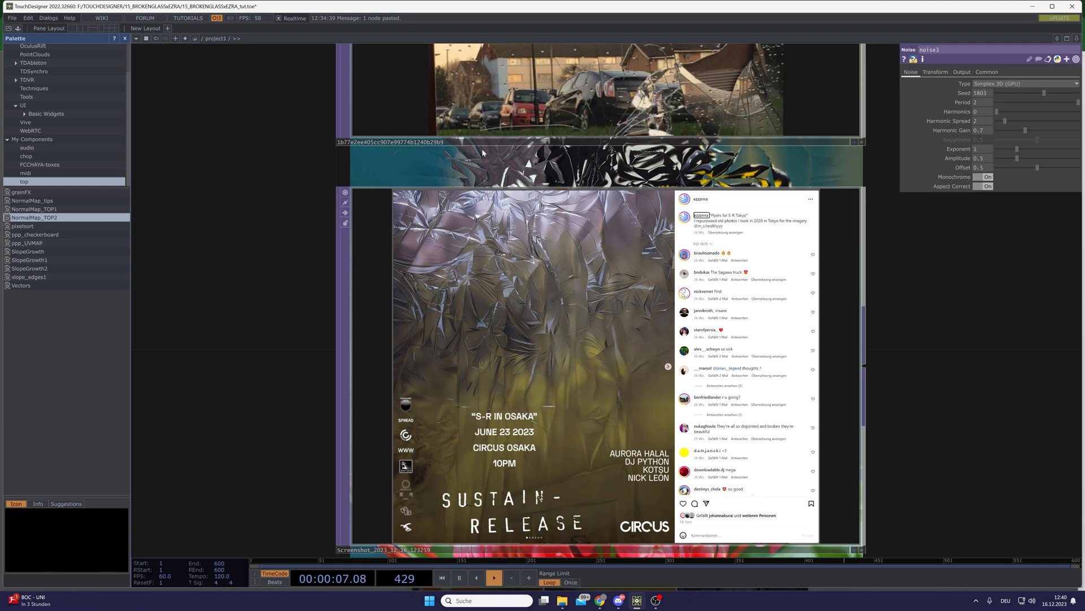
left_click_drag(918, 270, 911, 403)
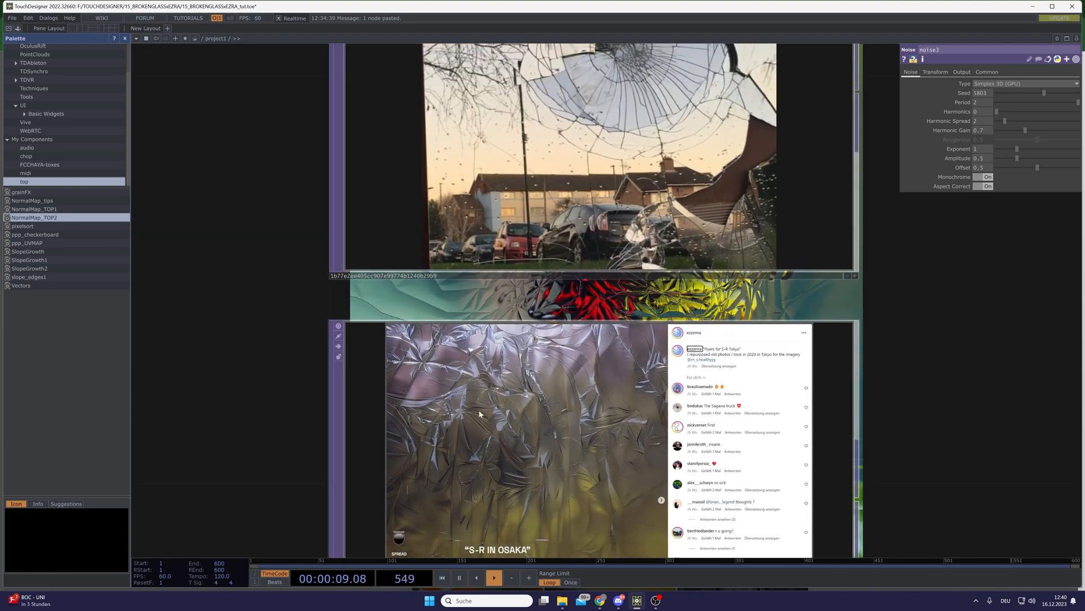
scroll(516, 391, "down", 2)
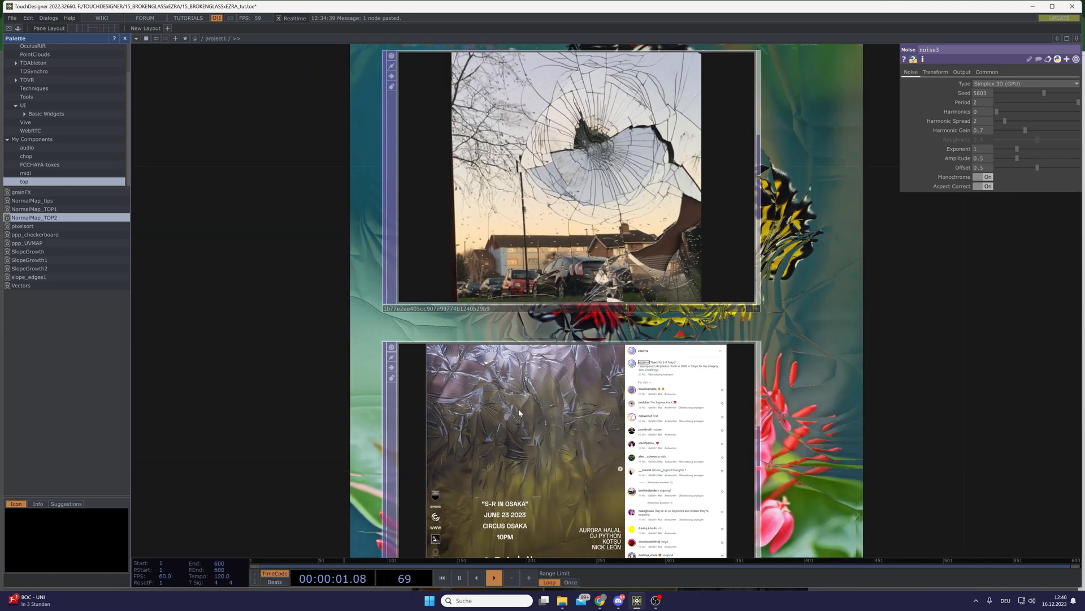
scroll(562, 277, "down", 3)
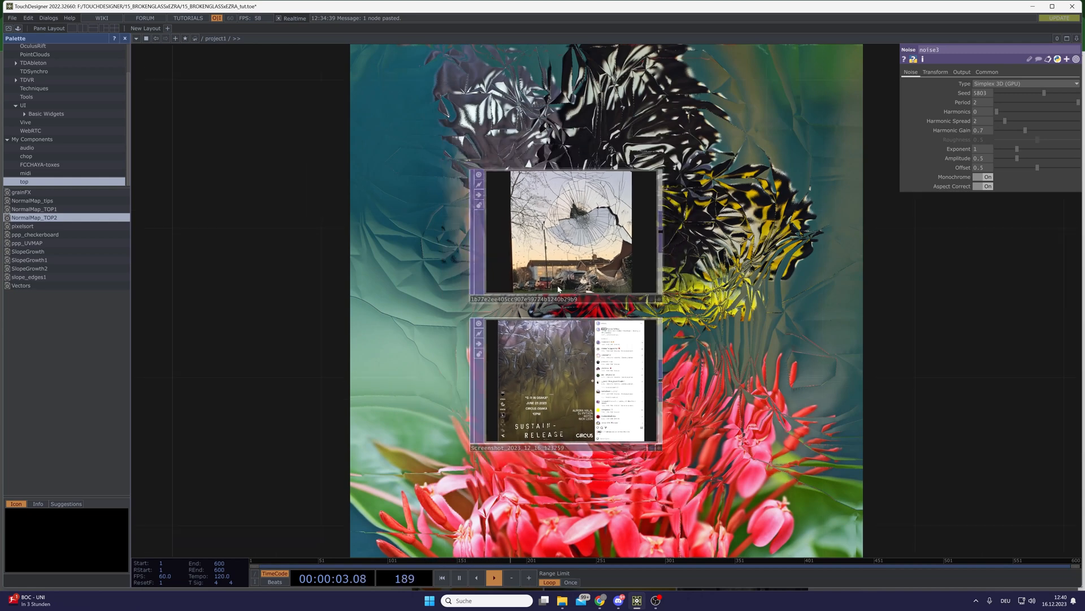
scroll(538, 377, "down", 3)
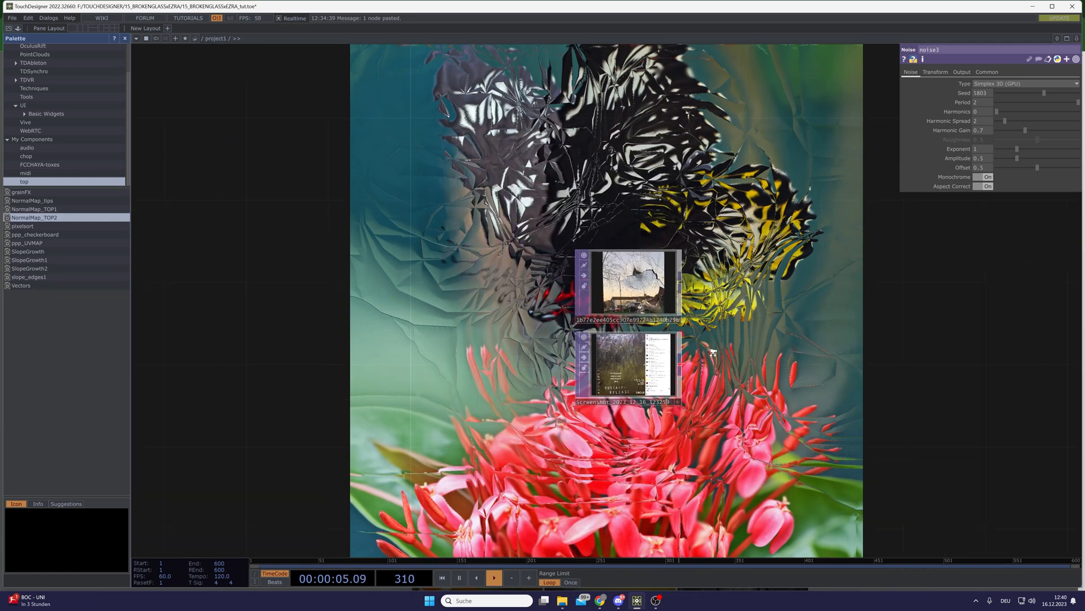
Look over the finished node network, including the compositing, displacement and butterfly image branches that produce the output.
scroll(836, 360, "down", 3)
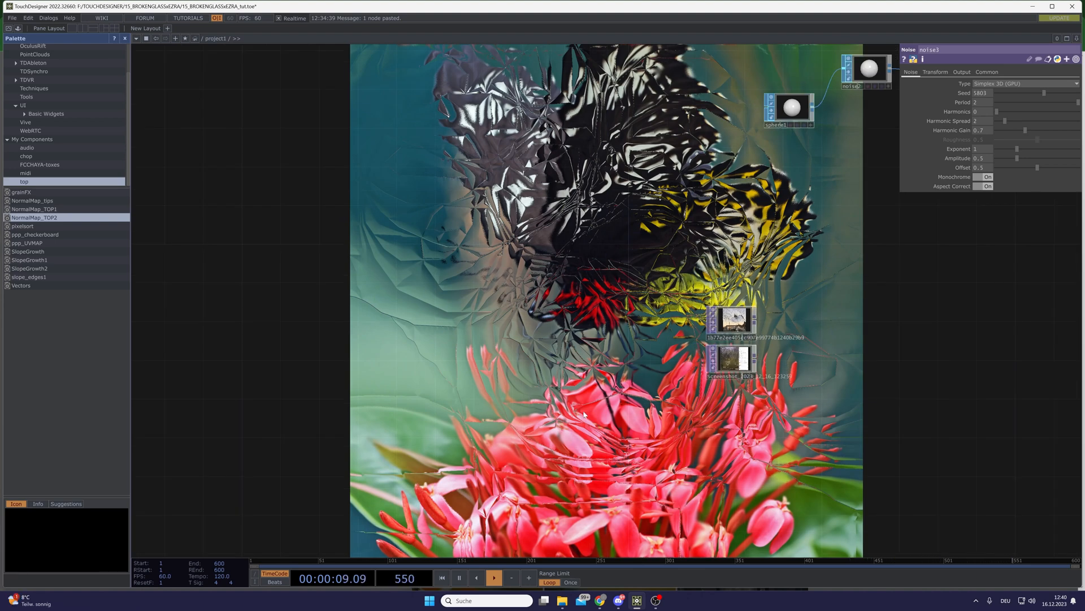
scroll(655, 185, "down", 5)
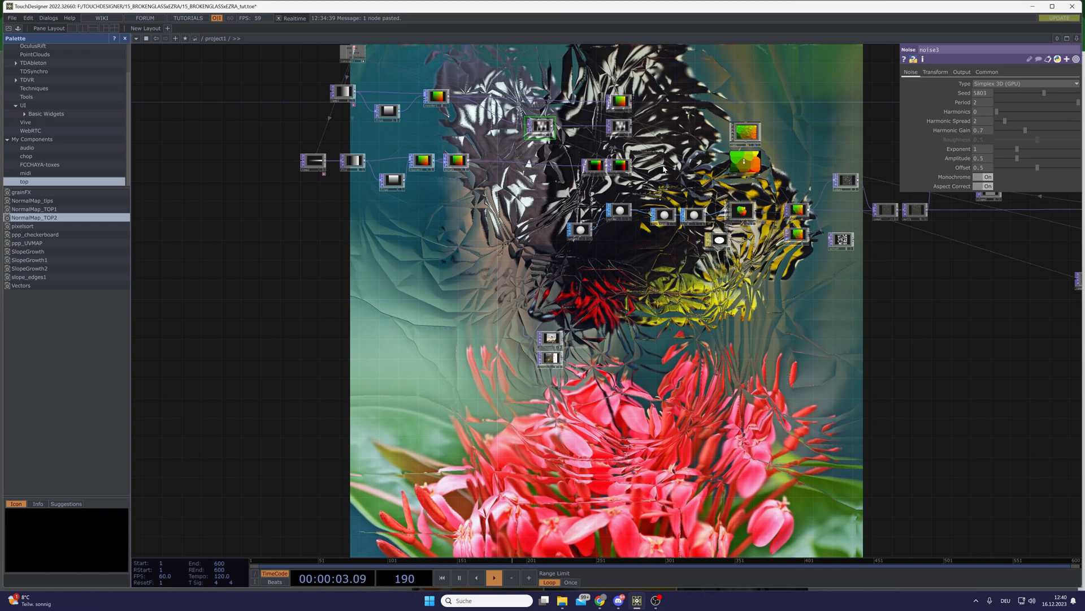
left_click_drag(731, 287, 546, 264)
left_click_drag(664, 229, 540, 203)
left_click_drag(1054, 258, 599, 329)
scroll(597, 303, "up", 8)
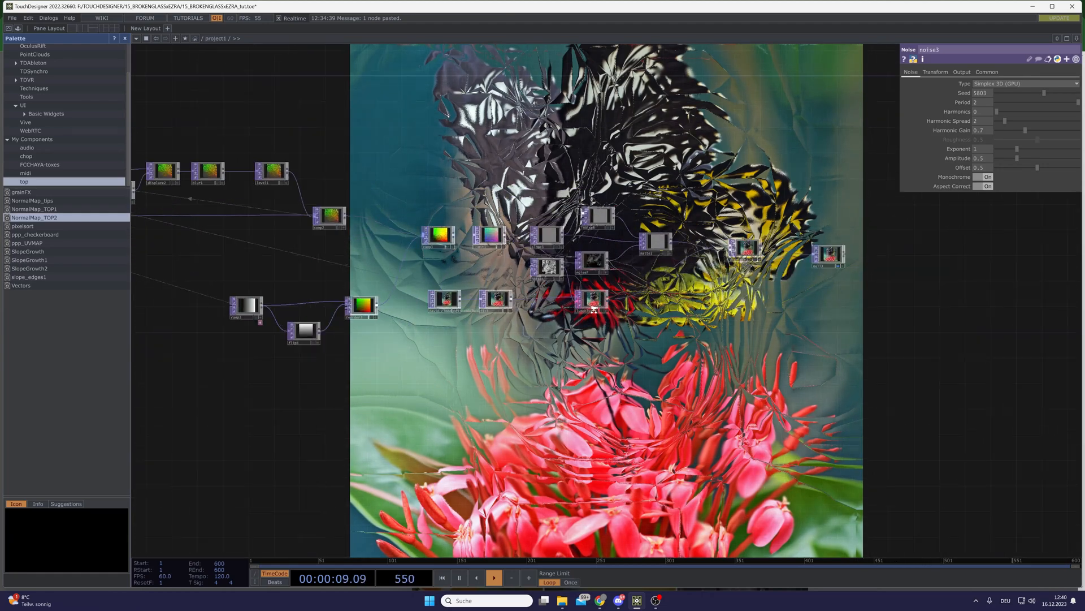
scroll(582, 279, "up", 8)
scroll(612, 301, "down", 10)
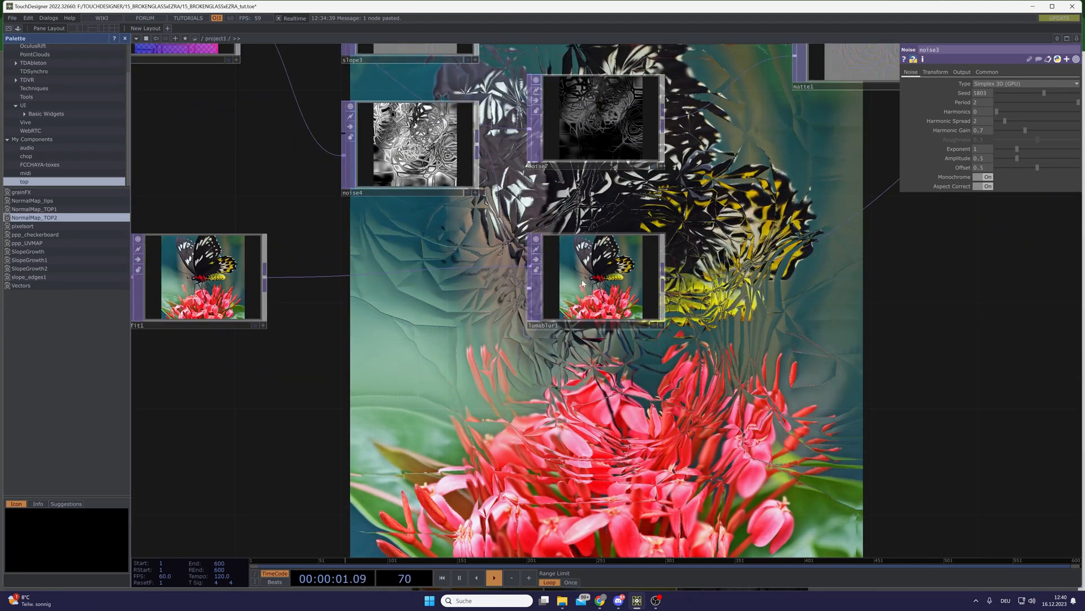
scroll(612, 301, "down", 1)
left_click_drag(801, 274, 643, 294)
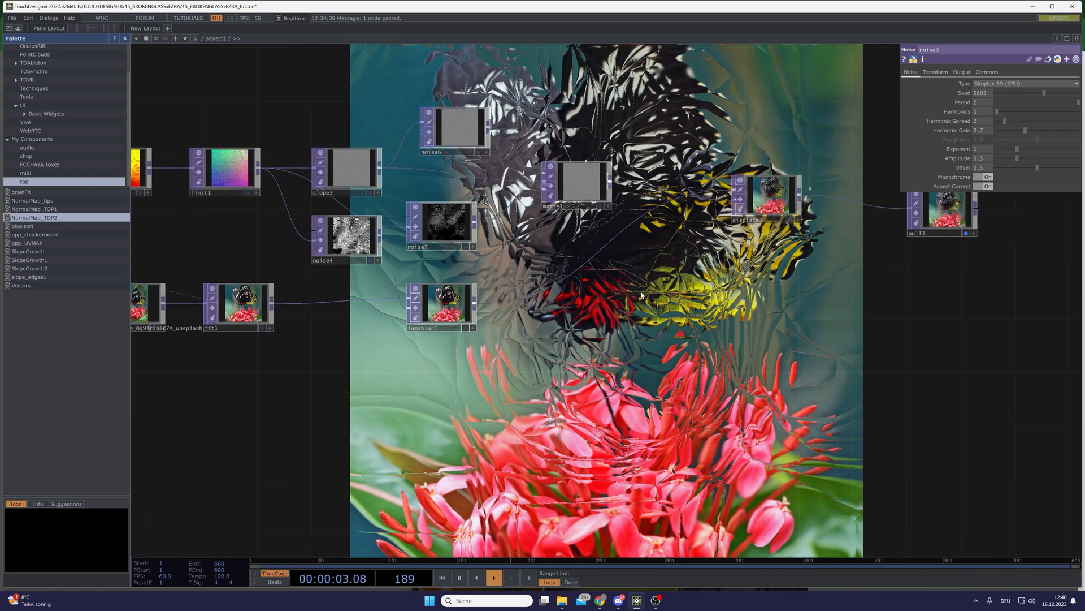
scroll(643, 294, "down", 2)
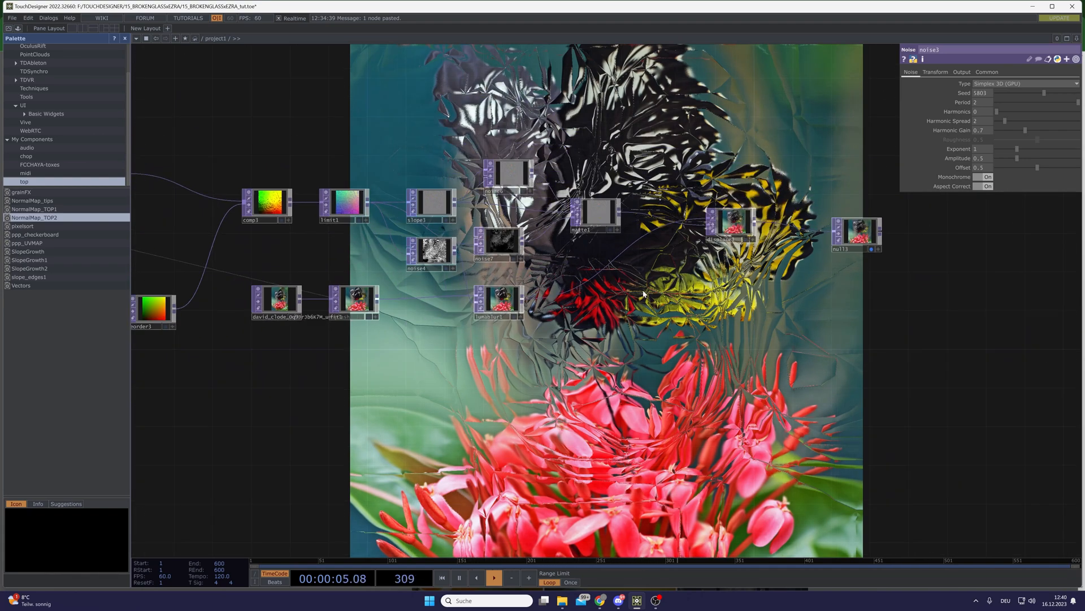
scroll(643, 294, "down", 2)
scroll(615, 345, "down", 3)
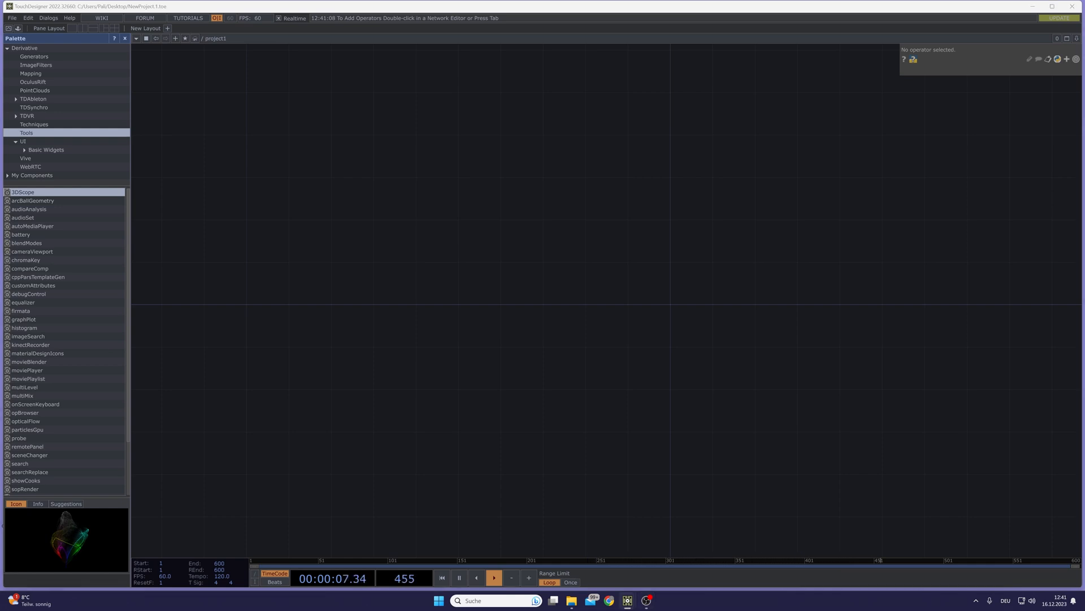
Place a Constant CHOP in the empty project network.
left_click_drag(400, 337, 508, 342)
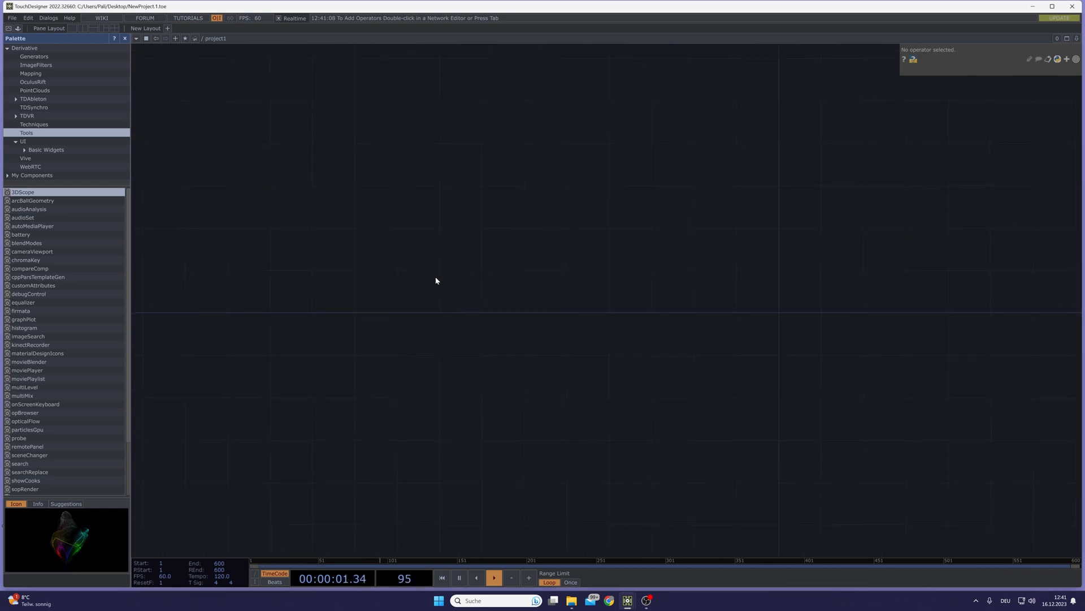
double_click(443, 286)
left_click(336, 163)
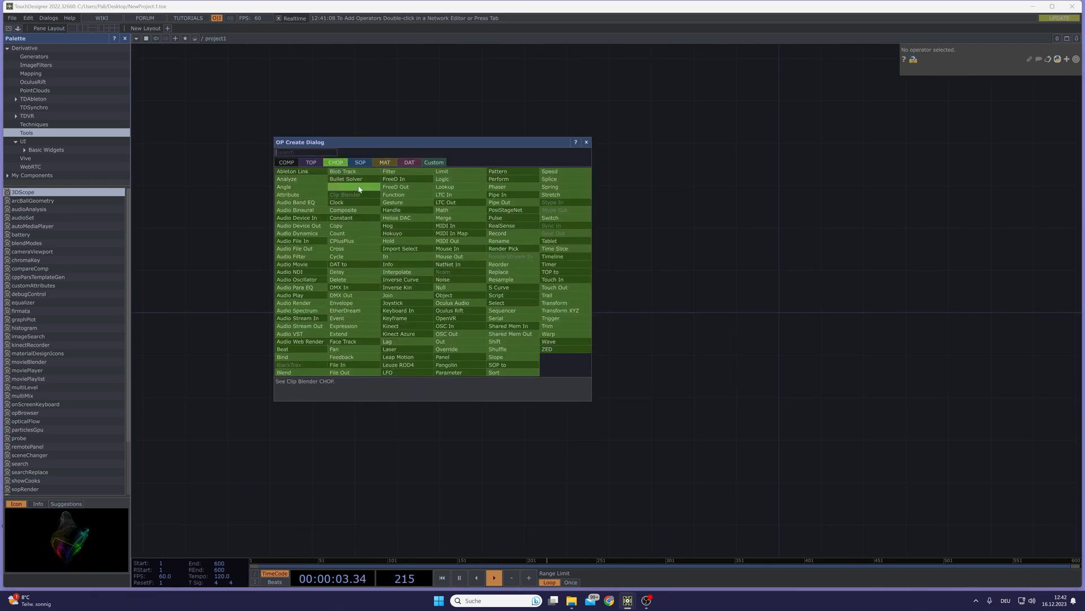
left_click(340, 217)
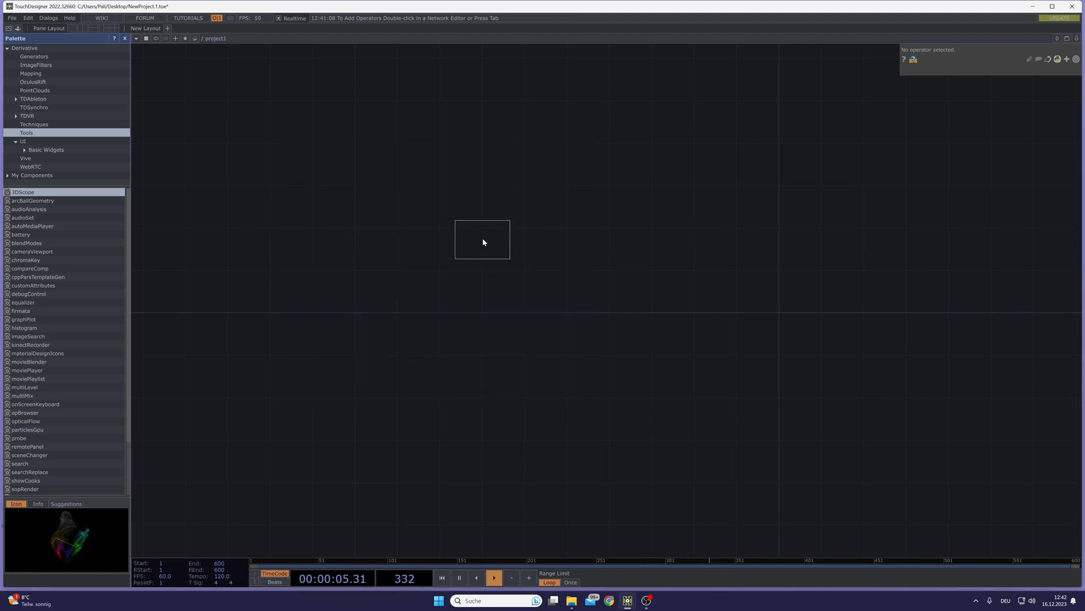
left_click(482, 238)
scroll(484, 247, "up", 2)
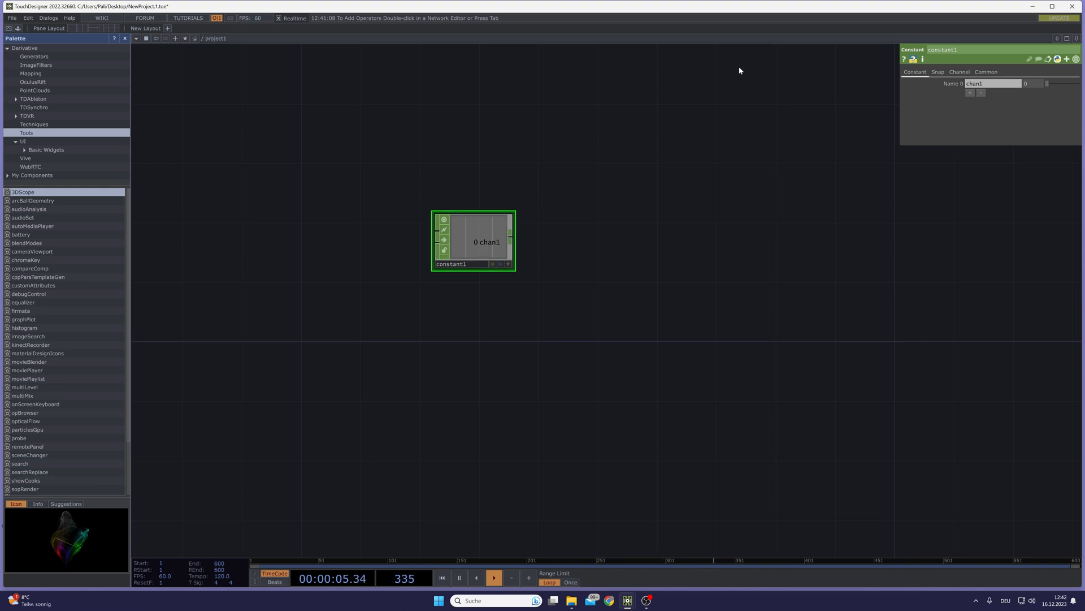
Add two more channels to the Constant CHOP and name the first two channels res and grid.
left_click(971, 93)
left_click(970, 101)
left_click_drag(985, 85, 959, 86)
type("res")
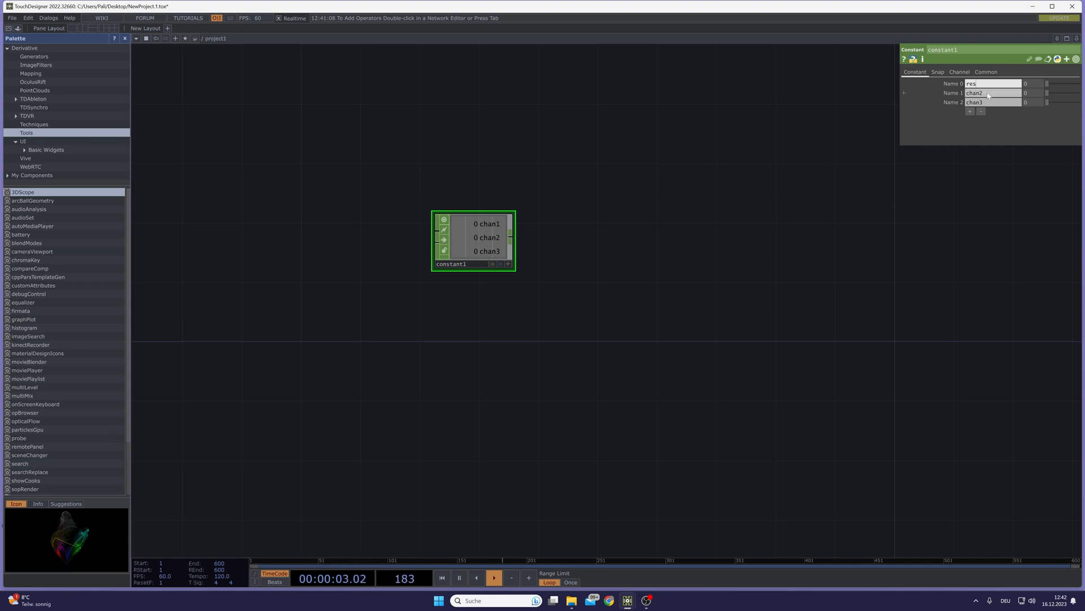
key("Tab")
type("grid")
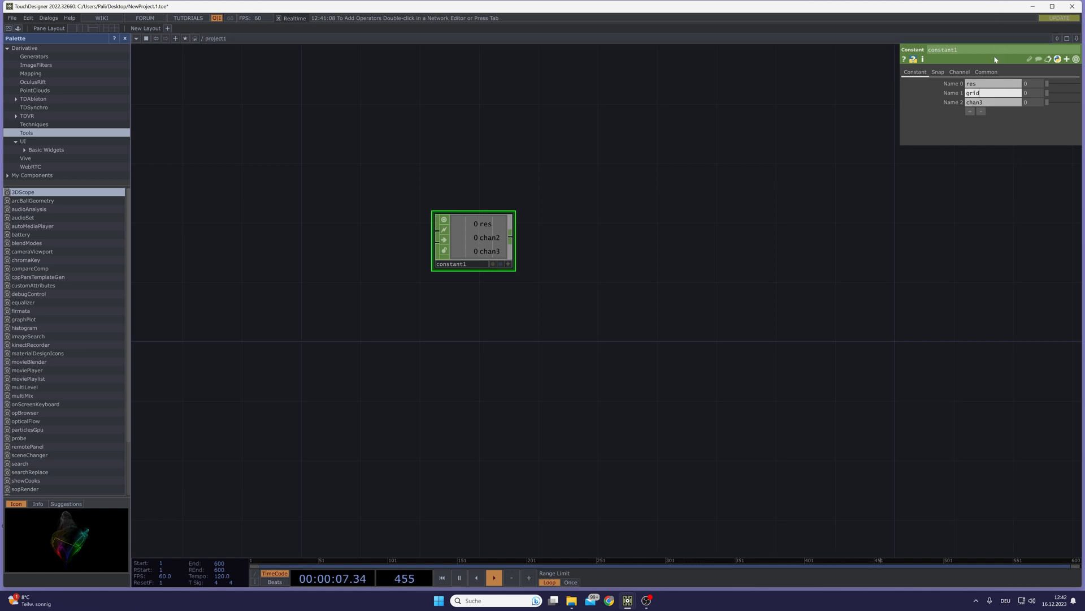
Name the Constant CHOP's third channel instances.
left_click(987, 103)
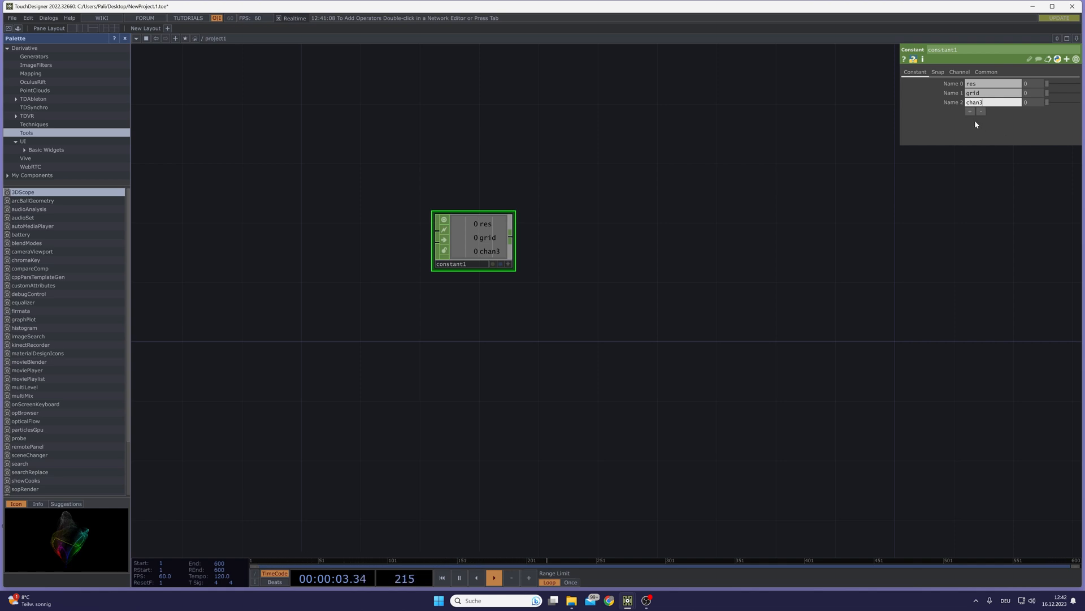
key("BackSpace")
key("BackSpace")
key("BackSpace")
key("BackSpace")
key("BackSpace")
type("instances")
key("Return")
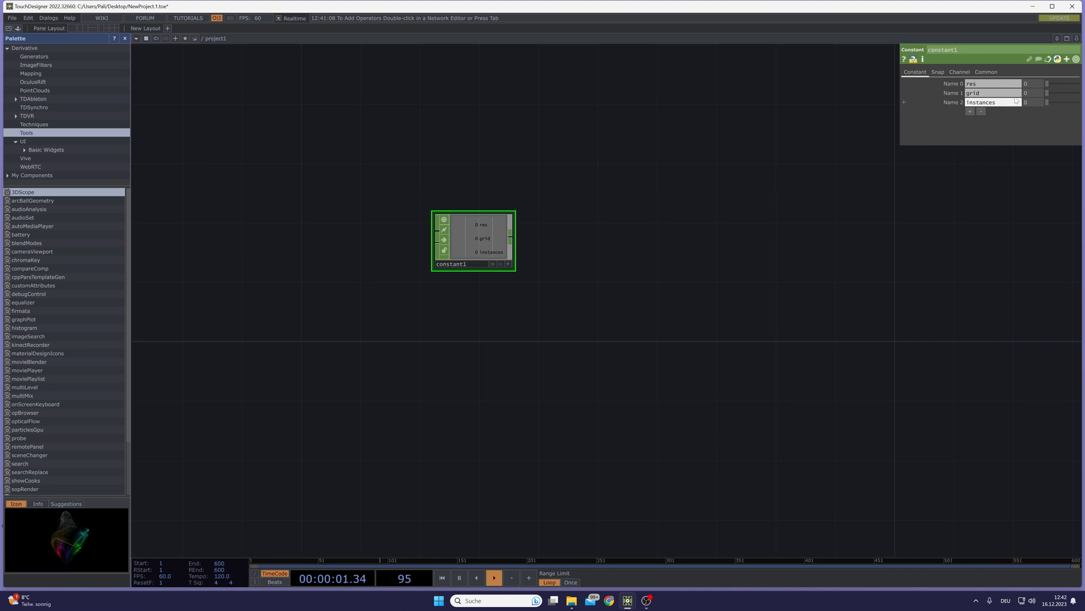
Set the Constant CHOP's values to 2000 for res, 12 for grid and 10 for instances.
left_click(1027, 85)
type("2000")
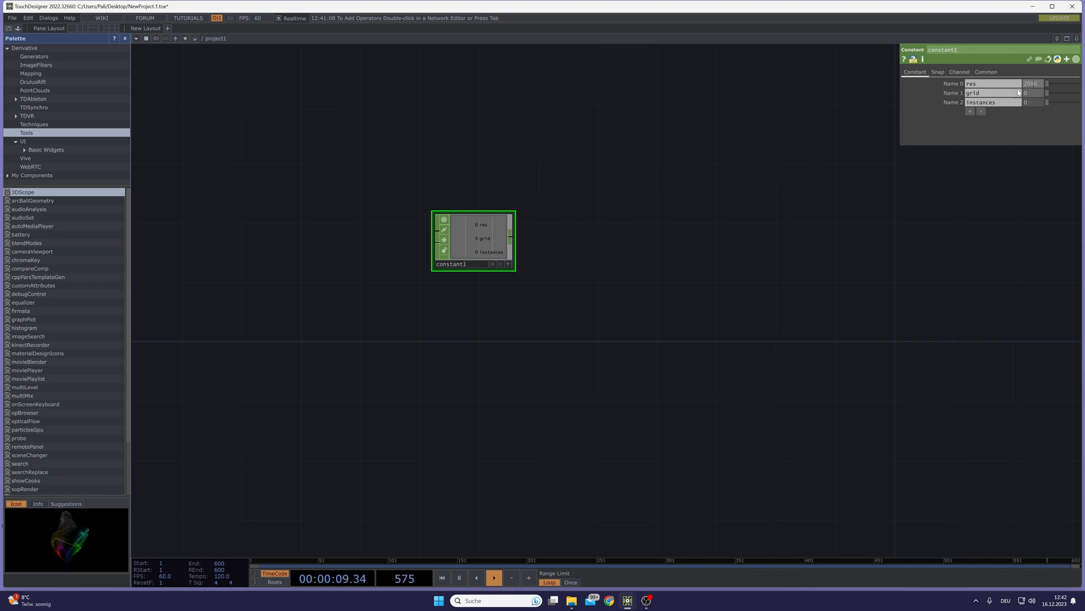
left_click(988, 90)
type("12")
key("Return")
left_click(1026, 102)
type("10")
key("Return")
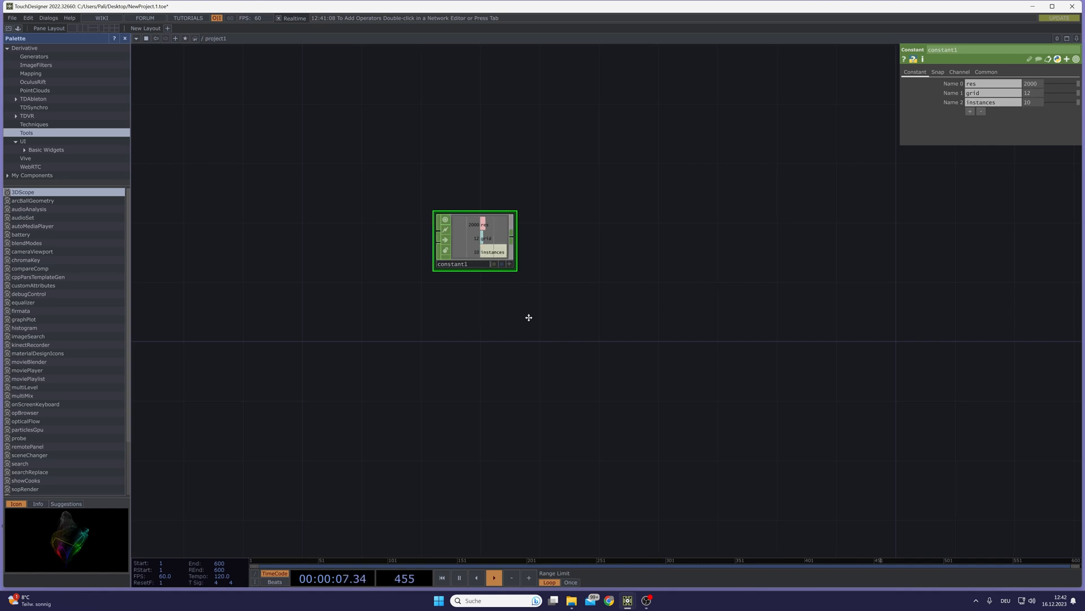
Add a Ramp TOP to the network below the Constant CHOP.
scroll(509, 320, "down", 3)
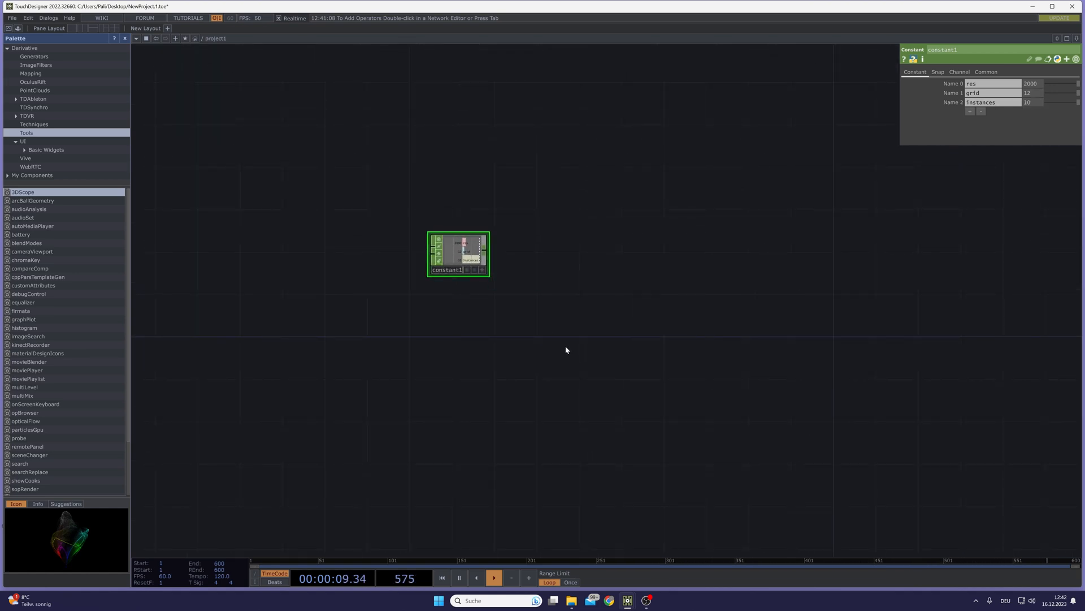
left_click_drag(573, 358, 526, 303)
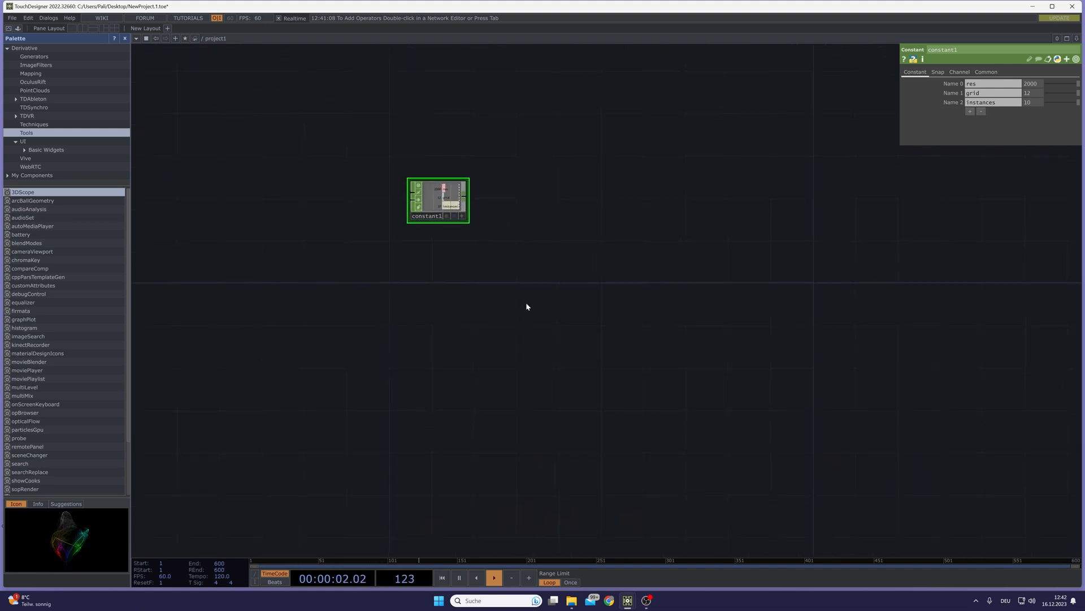
left_click_drag(464, 360, 450, 345)
double_click(457, 351)
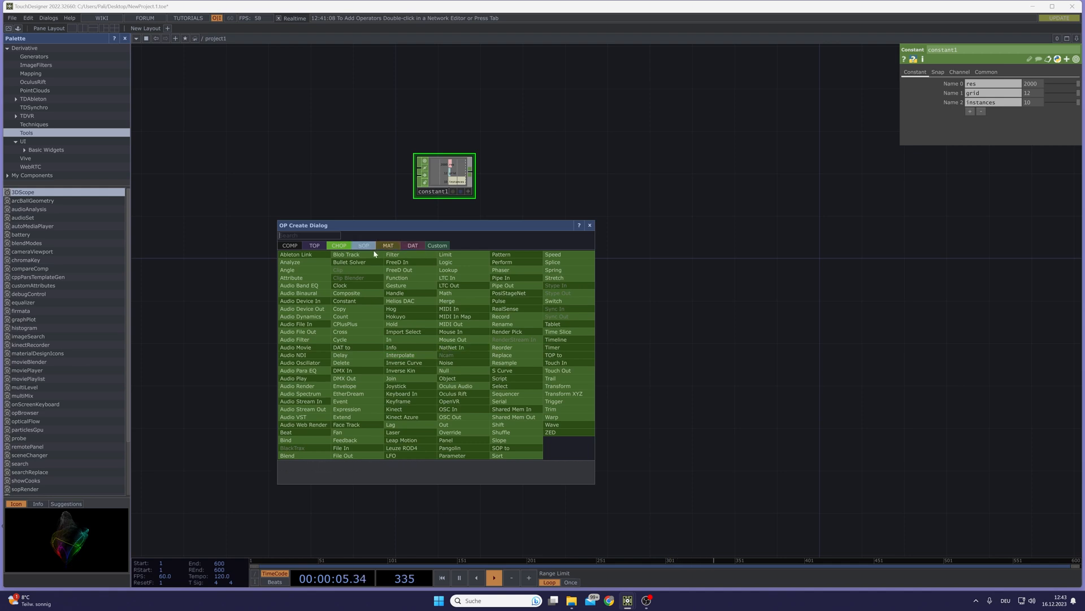
left_click(324, 247)
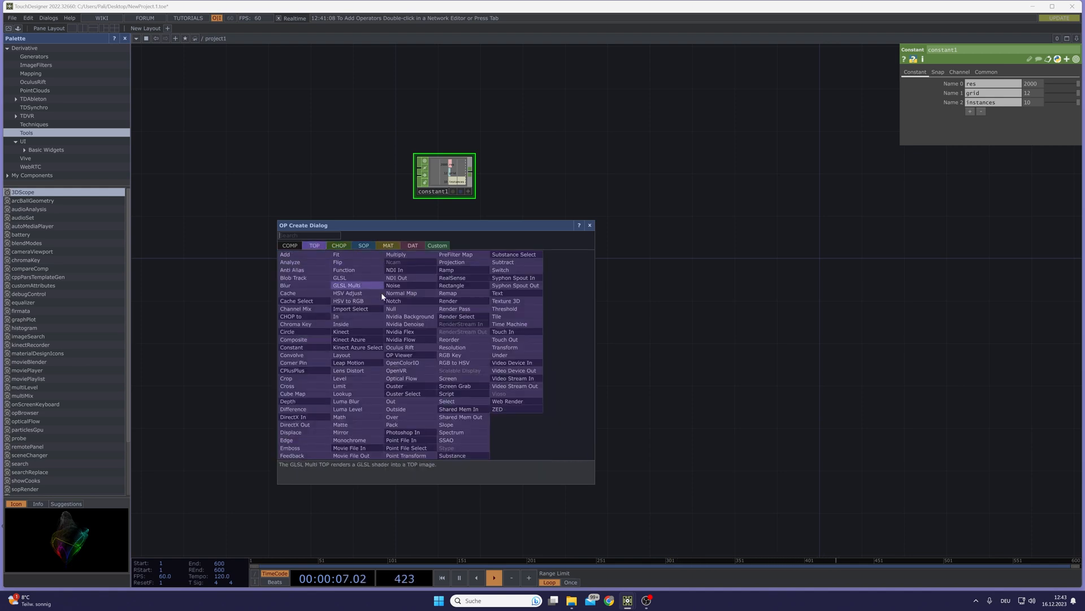
left_click(448, 271)
left_click(456, 301)
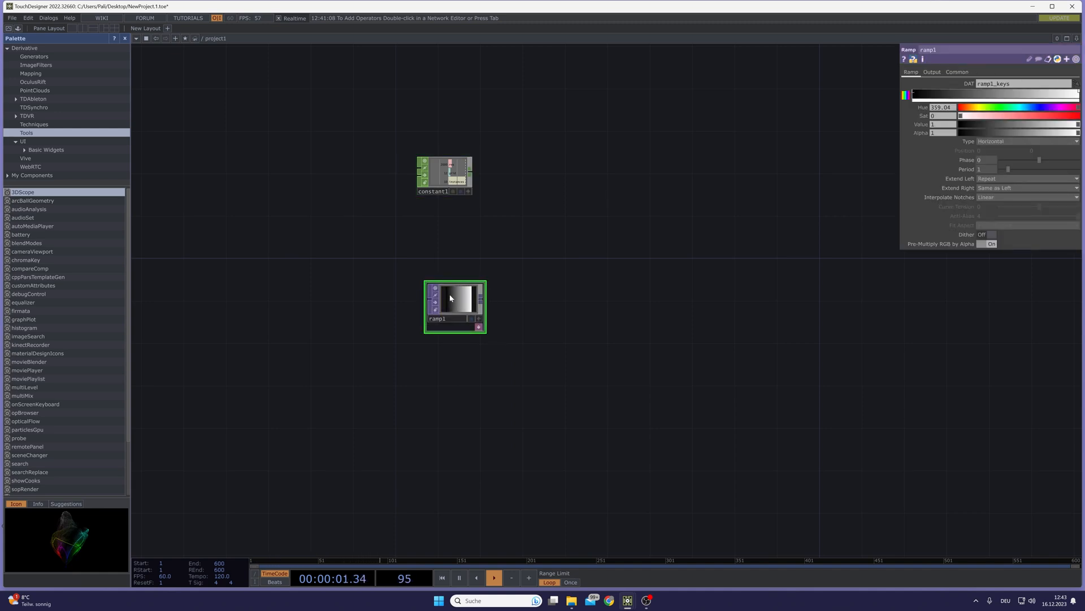
Drive both resolution values of the Ramp TOP with the Constant CHOP's grid channel.
scroll(452, 297, "up", 2)
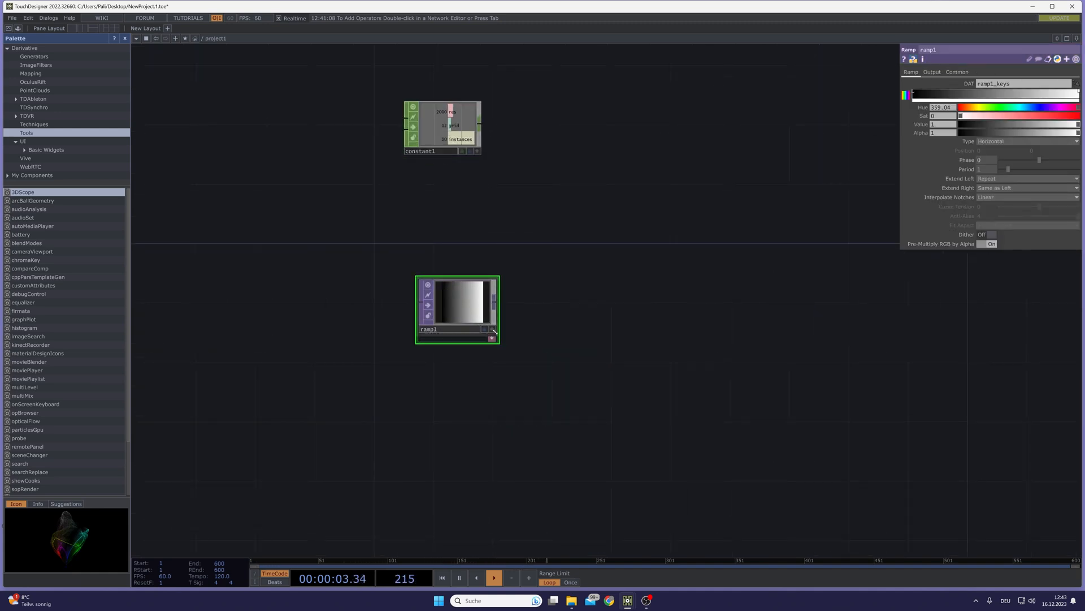
left_click(961, 71)
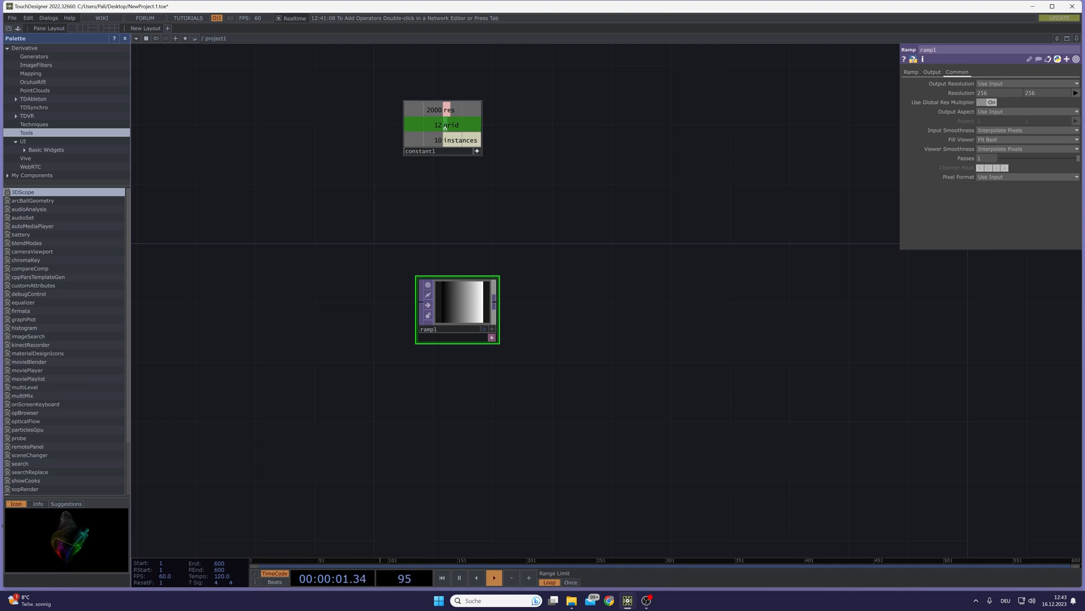
left_click_drag(446, 127, 472, 283)
left_click_drag(467, 104, 969, 94)
left_click(968, 91)
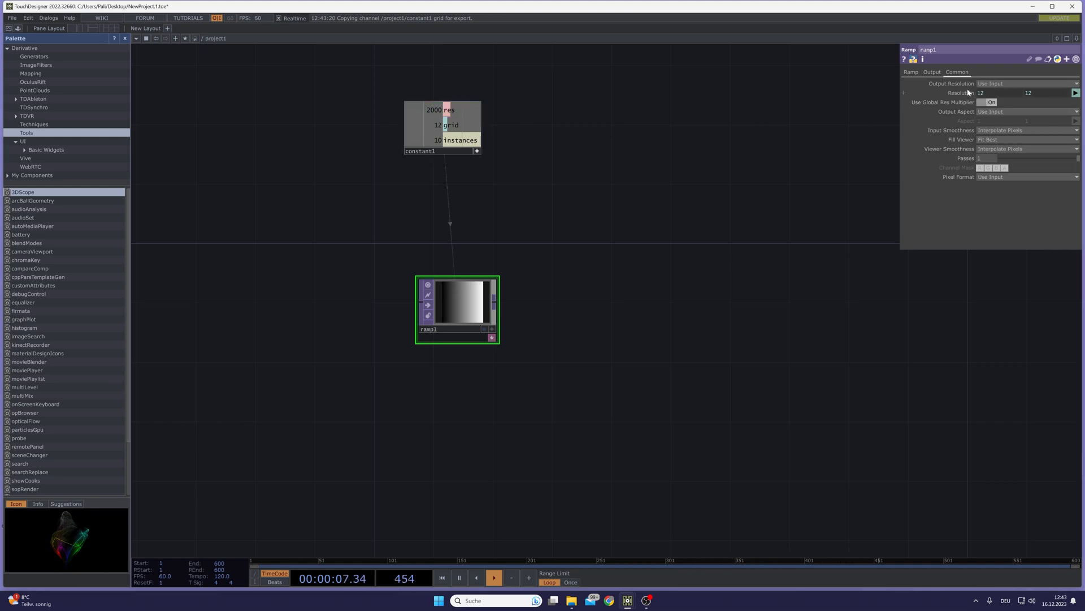
left_click(478, 151)
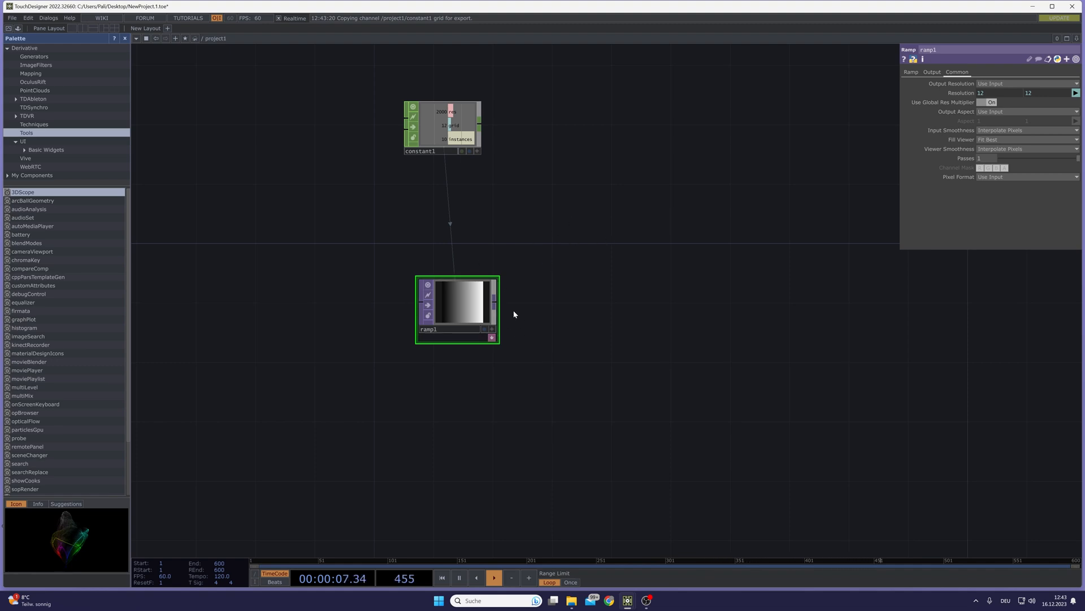
Set the Ramp TOP's pixel format to 32-bit float (RGBA).
left_click(957, 177)
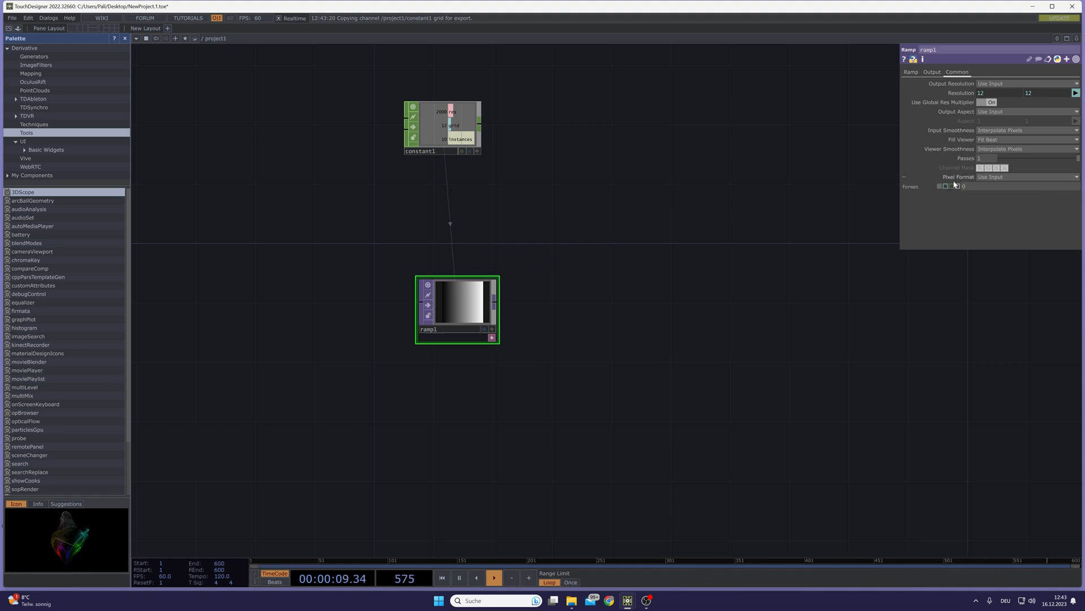
left_click(951, 176)
left_click(984, 177)
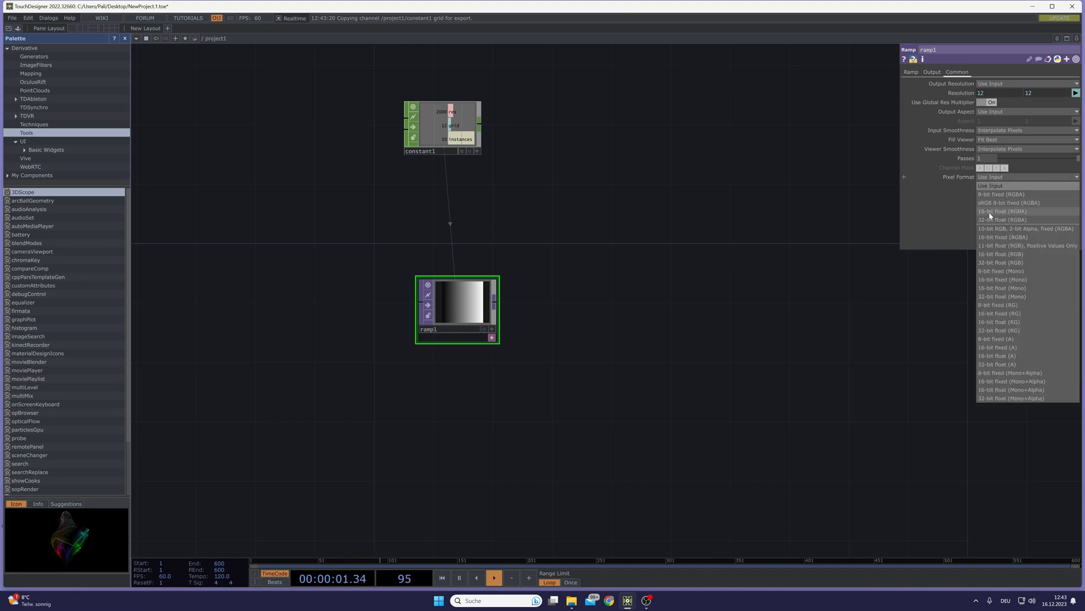
left_click(990, 220)
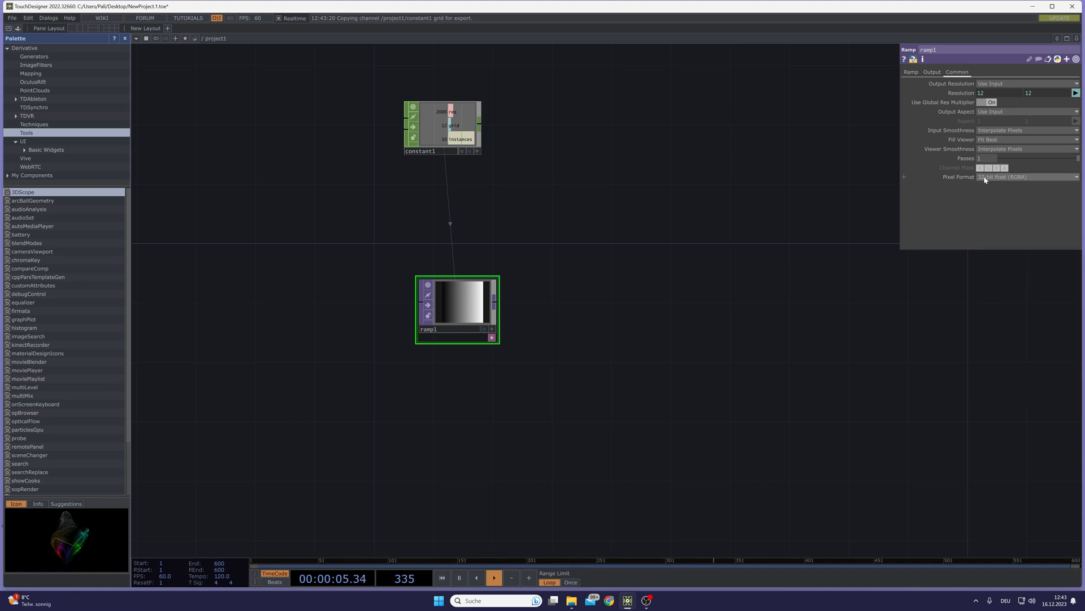
Add a Reorder TOP fed by the Ramp TOP's output, leaving space between the two nodes.
left_click_drag(492, 312, 533, 337)
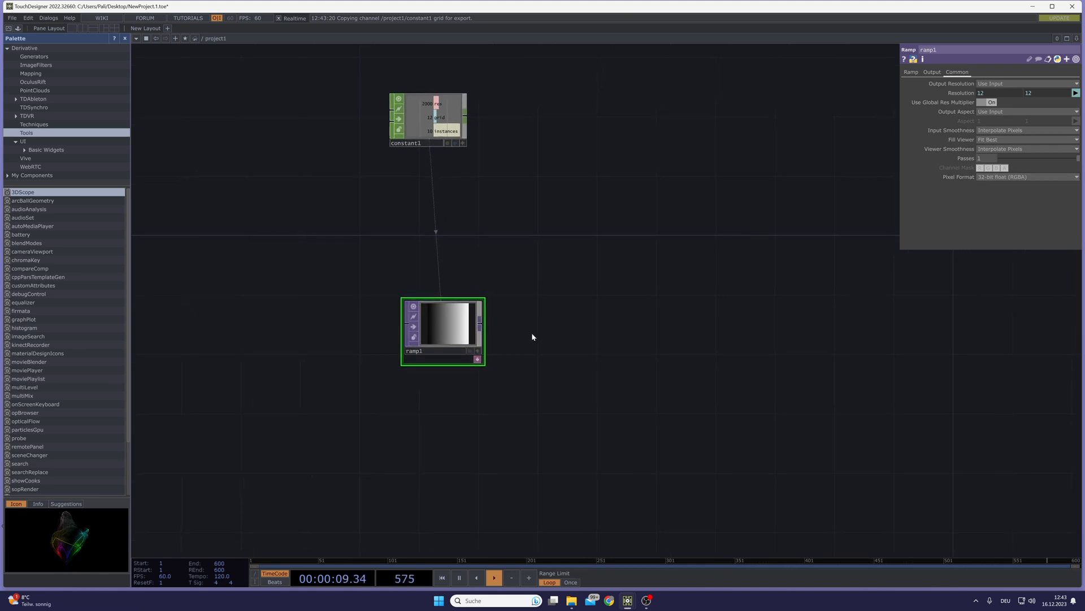
left_click(480, 323)
left_click(624, 324)
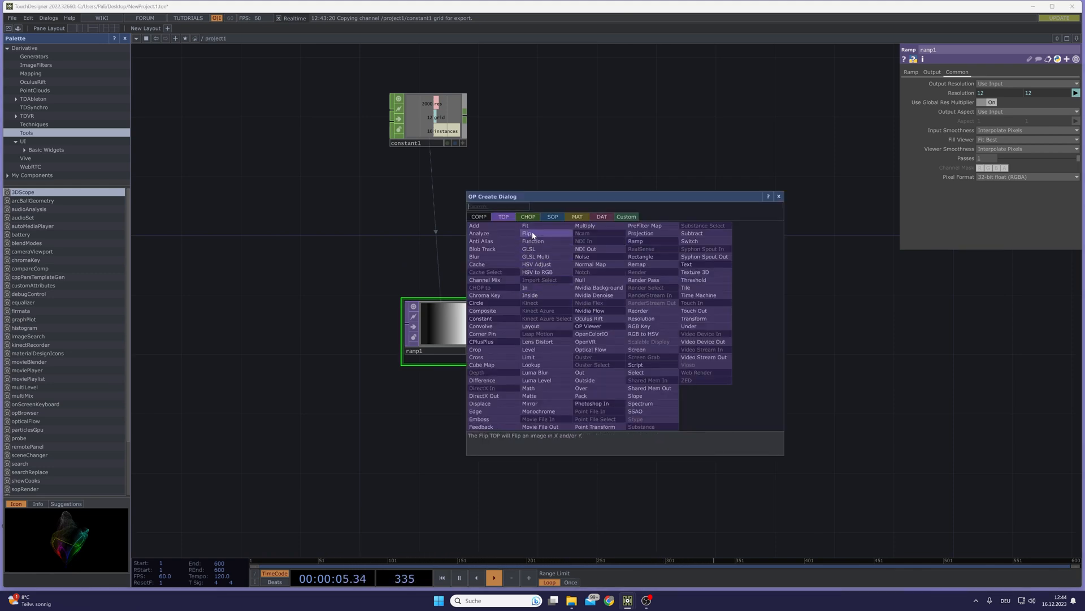
left_click(640, 311)
left_click(751, 327)
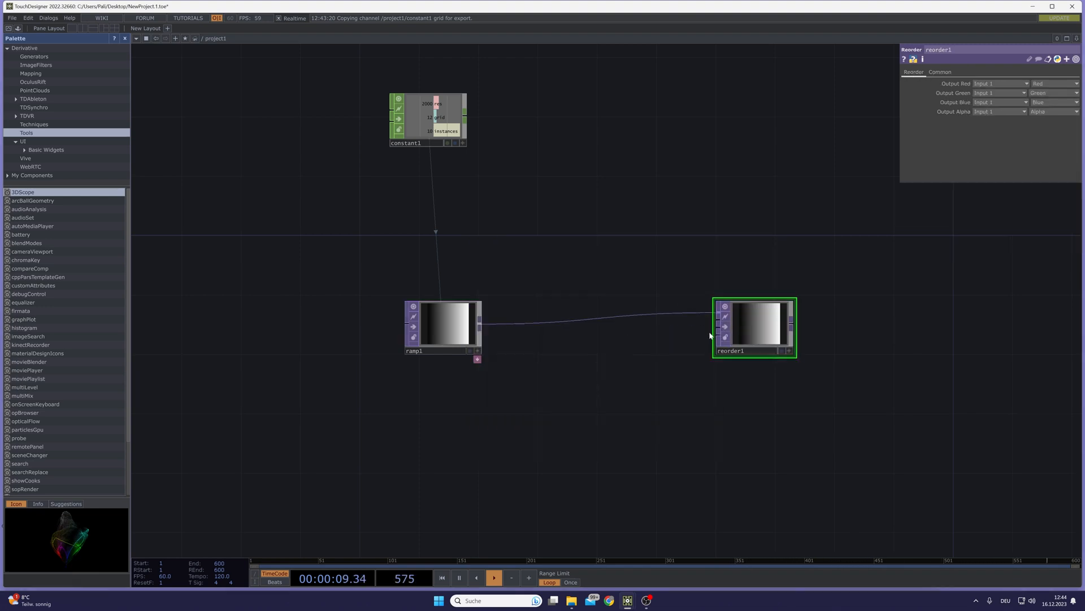
Branch a Flip TOP off the Ramp TOP and set its Flop option to Bottom Left.
left_click(446, 311)
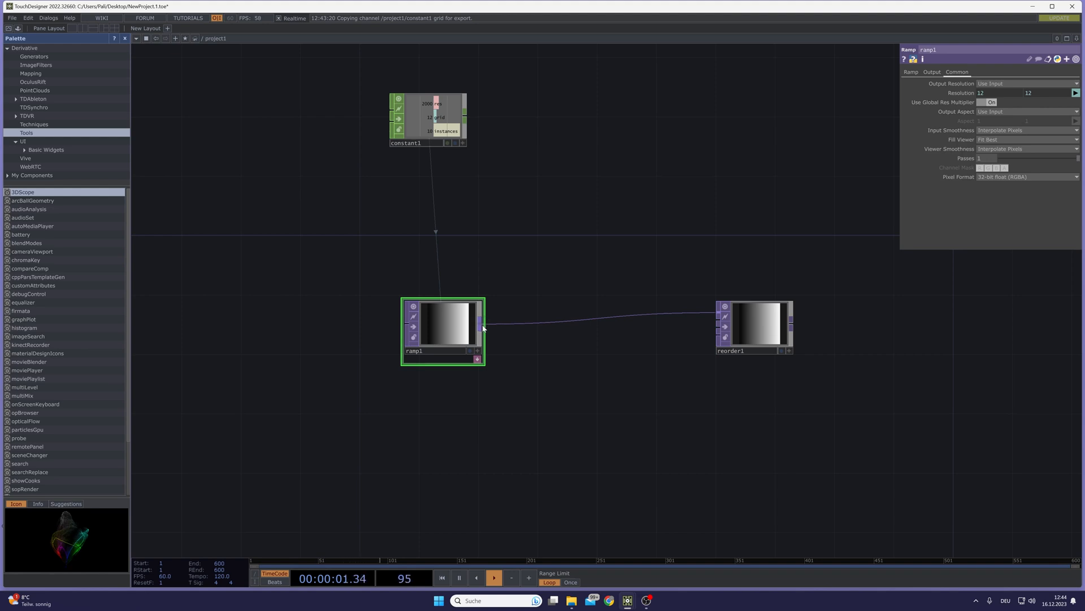
left_click(482, 326)
left_click(529, 373)
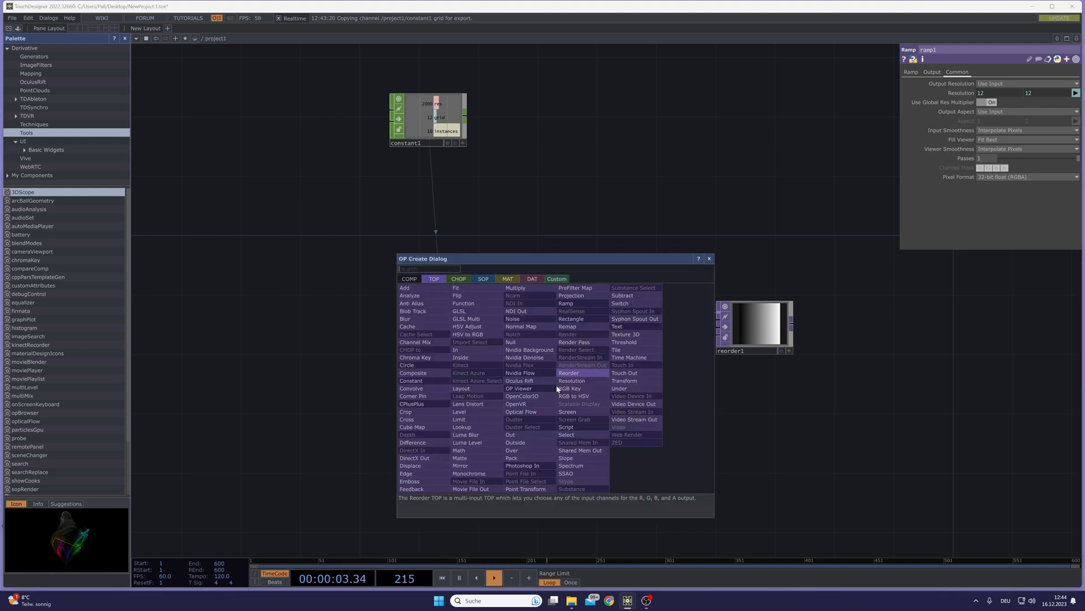
left_click(458, 296)
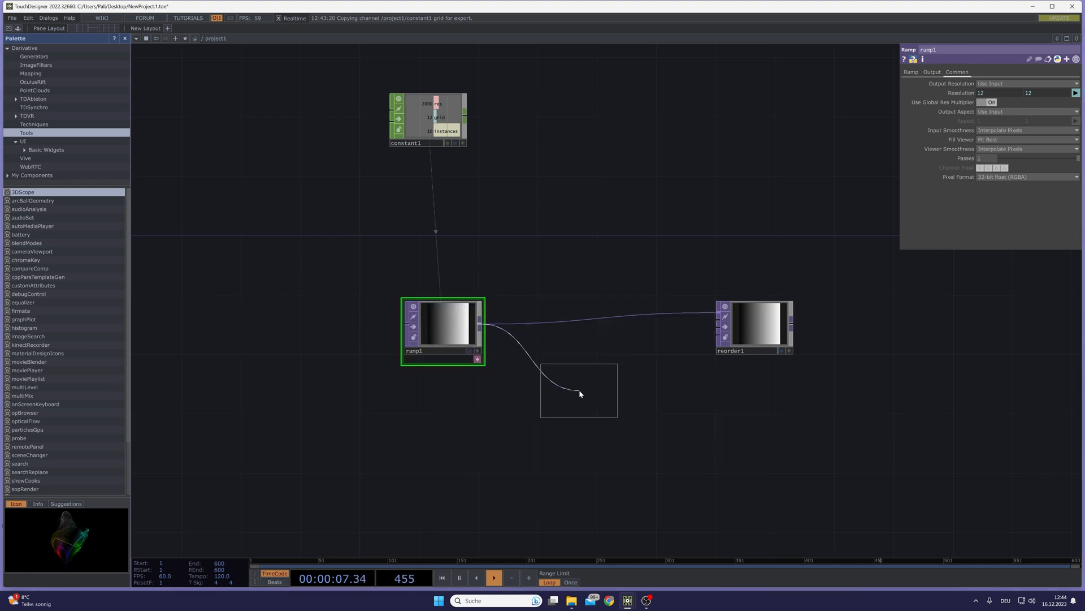
left_click(579, 388)
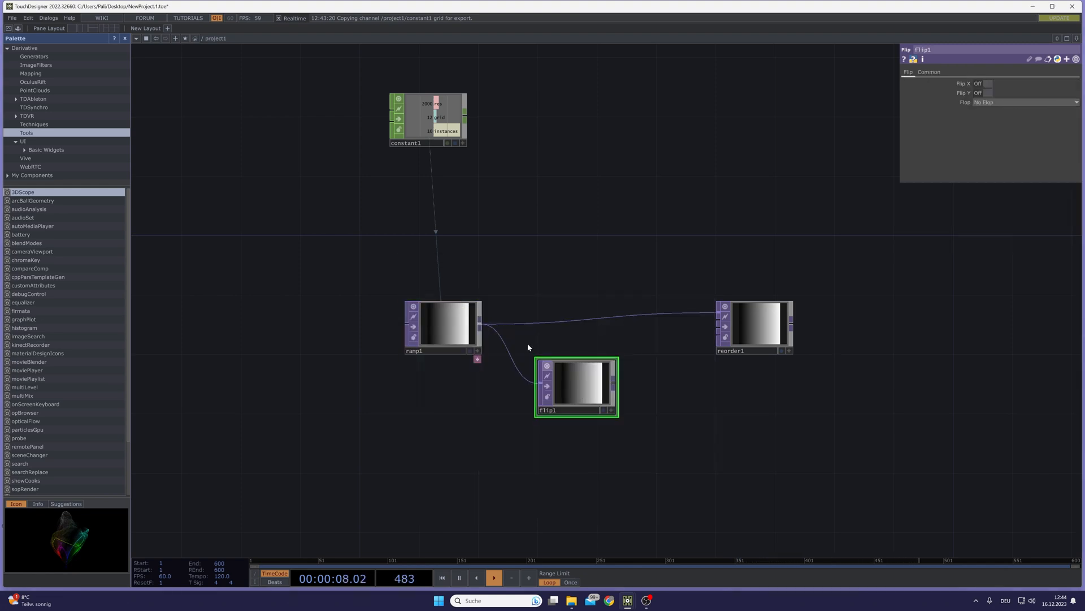
left_click(984, 102)
left_click(984, 120)
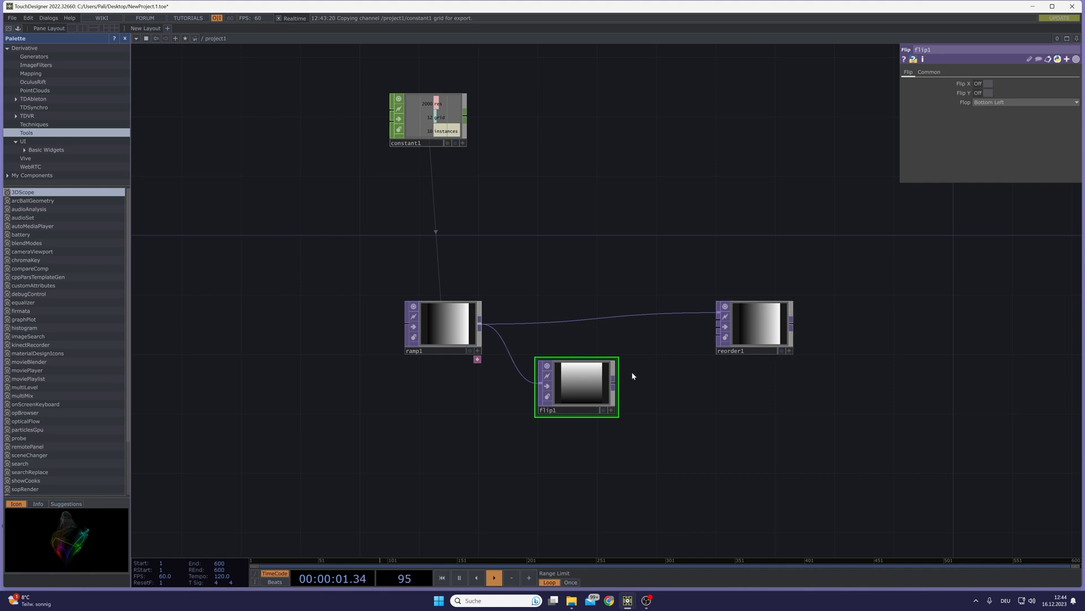
Connect the Flip TOP to the Reorder TOP's second input and take Output Green from Input 2.
left_click_drag(615, 386, 741, 321)
left_click(759, 329)
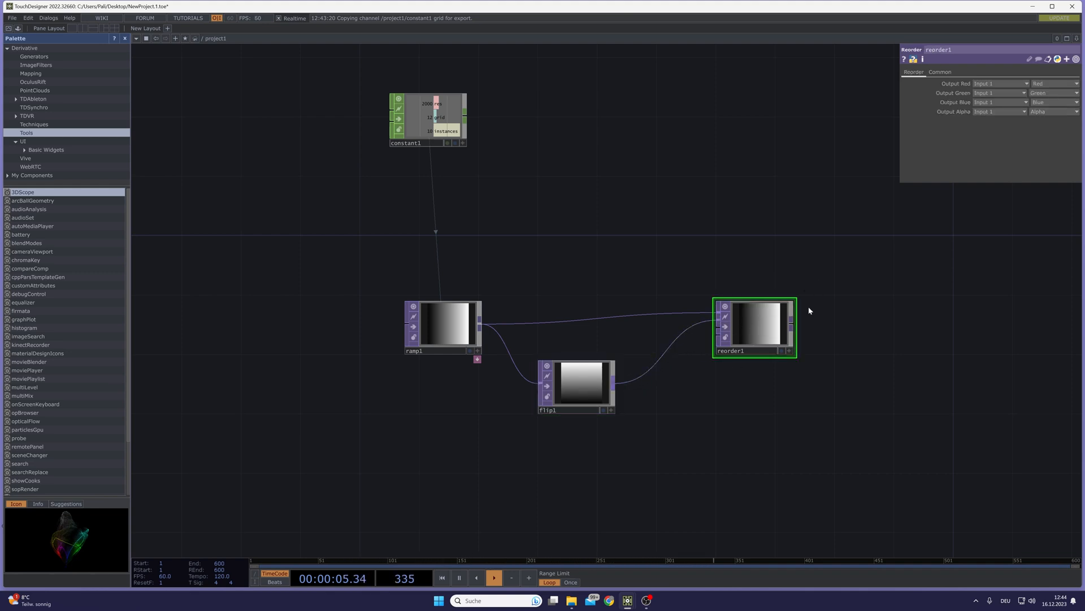
left_click(987, 102)
left_click(986, 111)
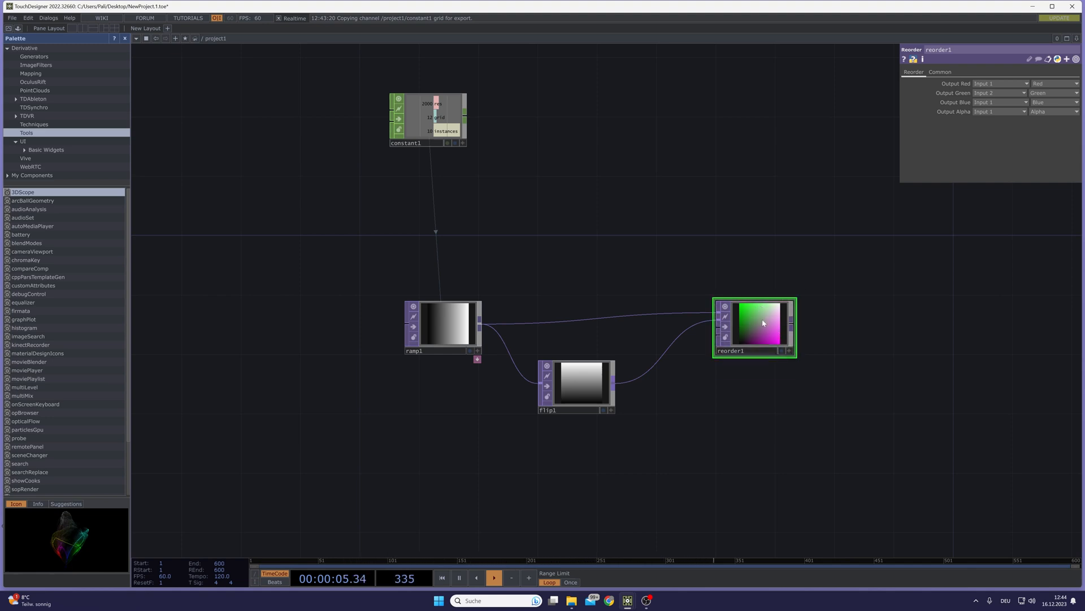
Set the Reorder TOP's Output Blue channel to Zero and tidy the placement of the Reorder and Ramp nodes.
left_click(1043, 111)
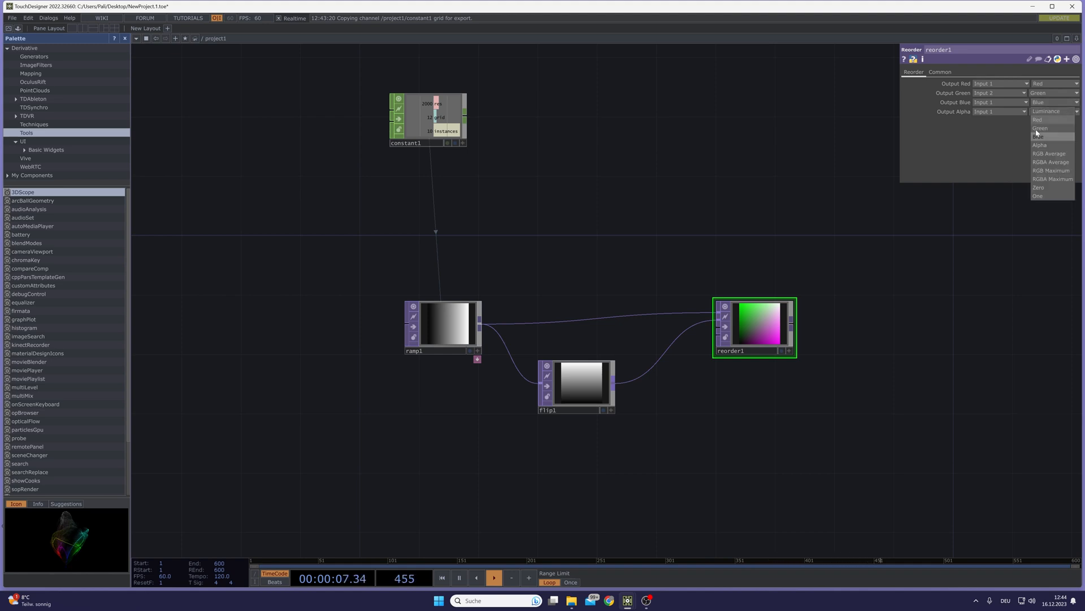
left_click(1041, 189)
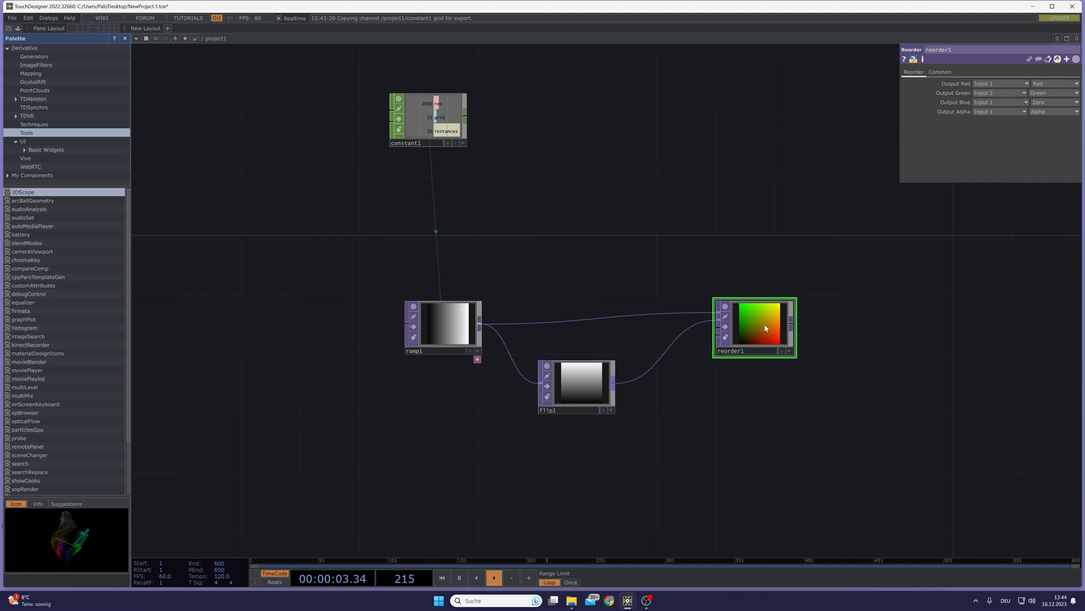
left_click_drag(774, 339, 760, 354)
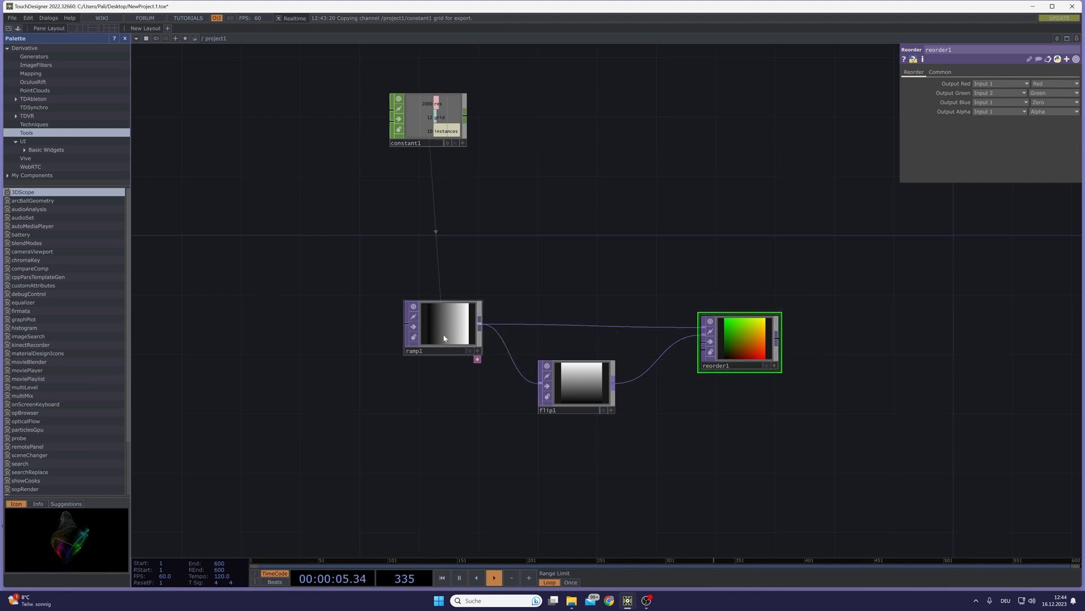
left_click_drag(446, 330, 444, 344)
Duplicate the Ramp, Flip and Reorder TOPs together and place the copies below the originals.
left_click_drag(682, 340, 659, 299)
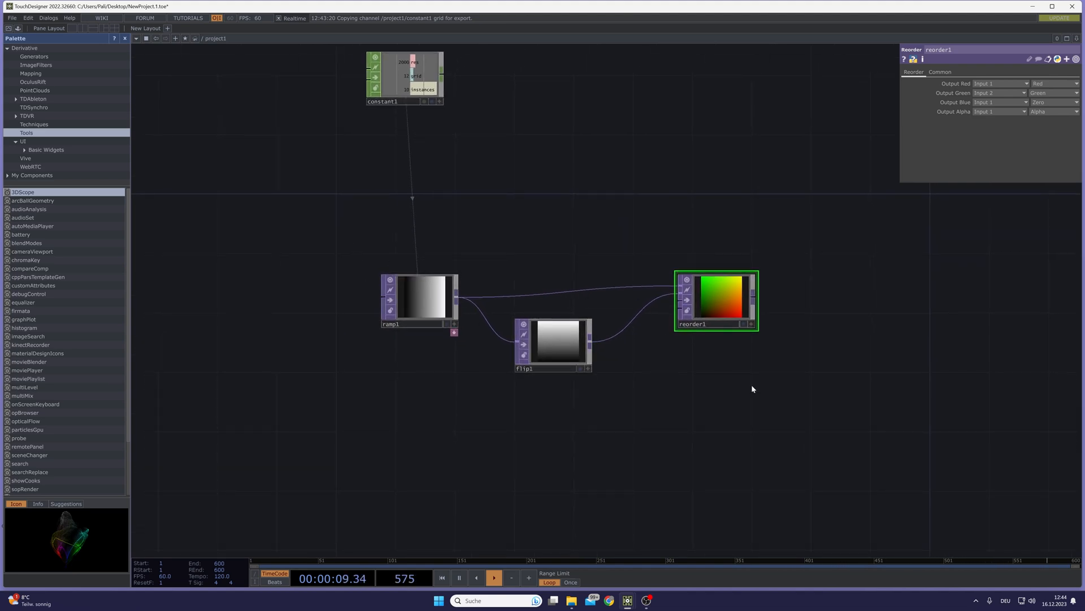
left_click_drag(754, 438, 744, 418)
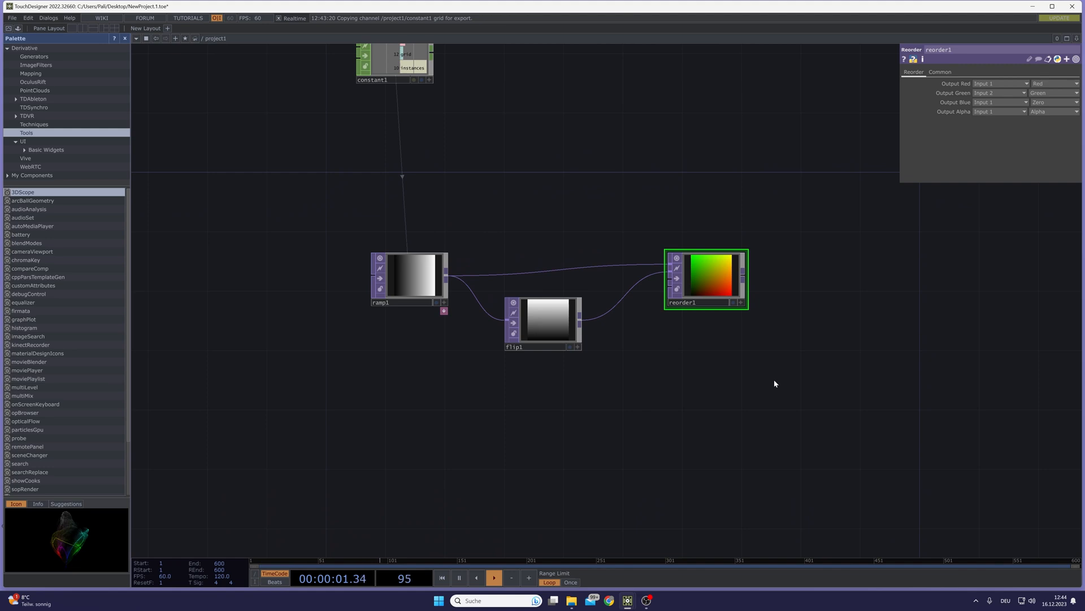
left_click_drag(800, 378, 354, 212)
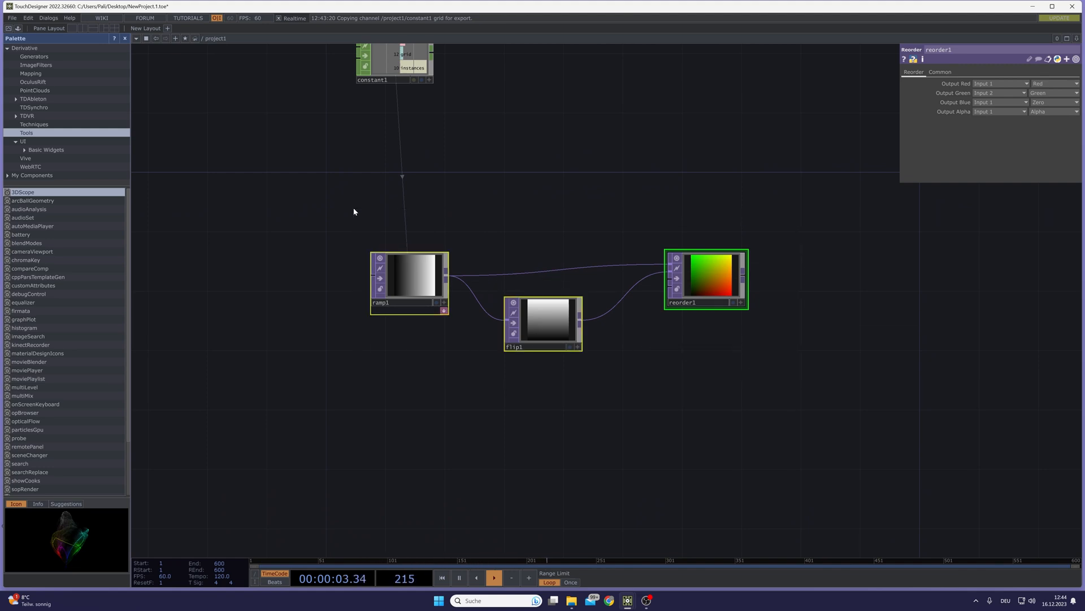
key("ctrl+c")
key("ctrl+v")
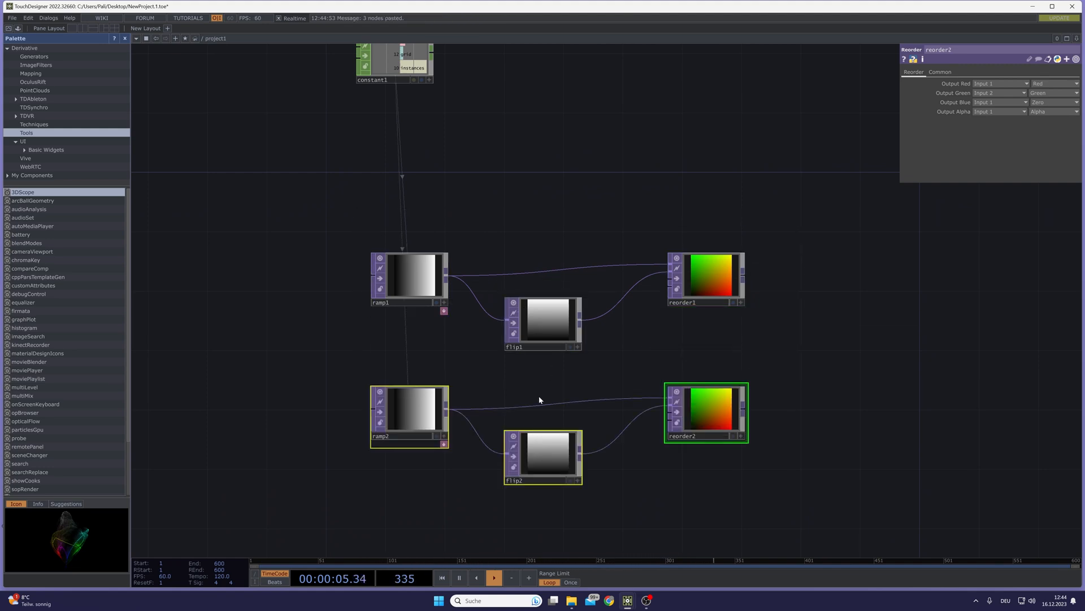
left_click_drag(408, 401, 407, 460)
Move the duplicated nodes further down and reduce the copied Ramp TOP's resolution height to 1 by removing its grid expression.
left_click_drag(503, 385, 547, 363)
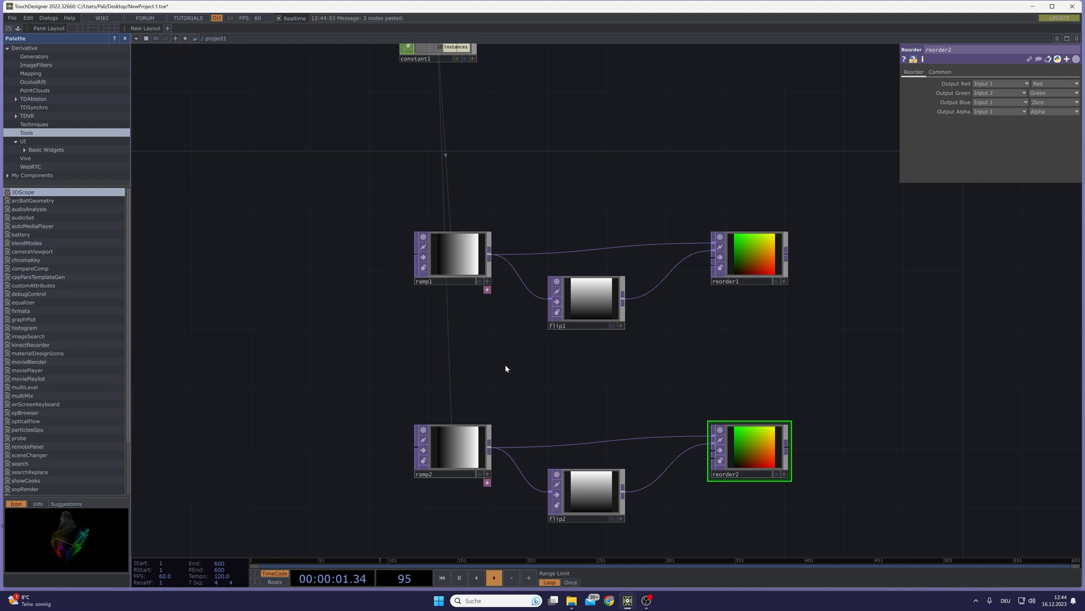
scroll(499, 390, "down", 3)
left_click(472, 437)
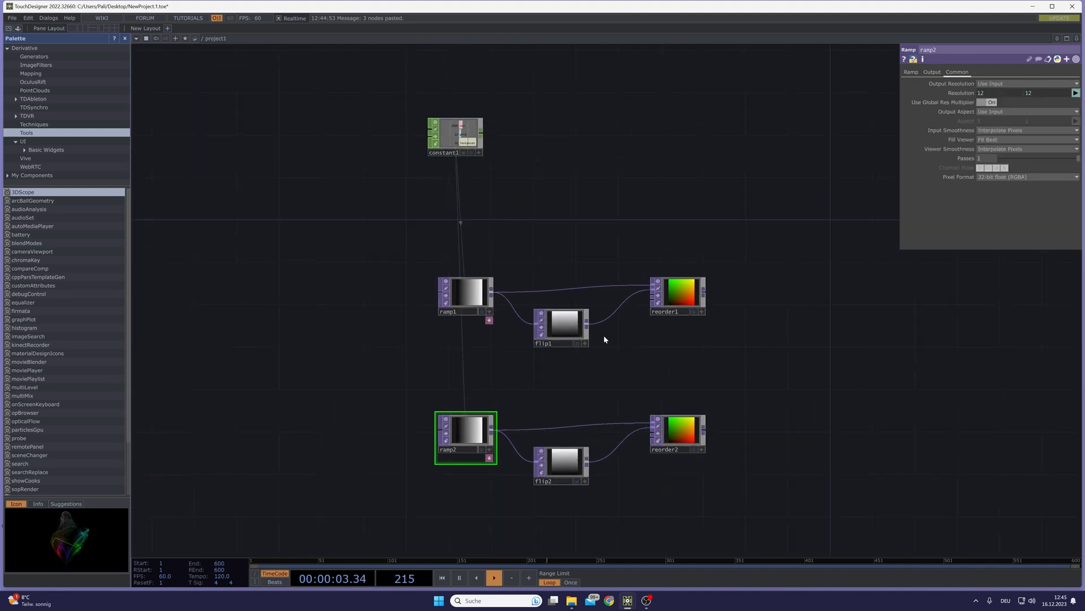
scroll(469, 402, "up", 3)
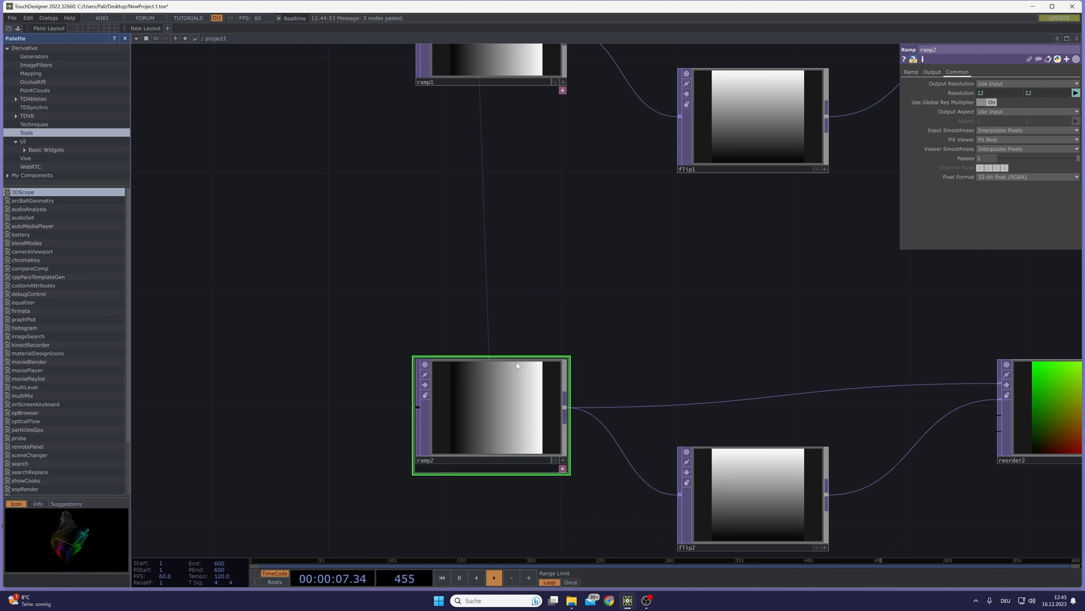
scroll(541, 342, "down", 2)
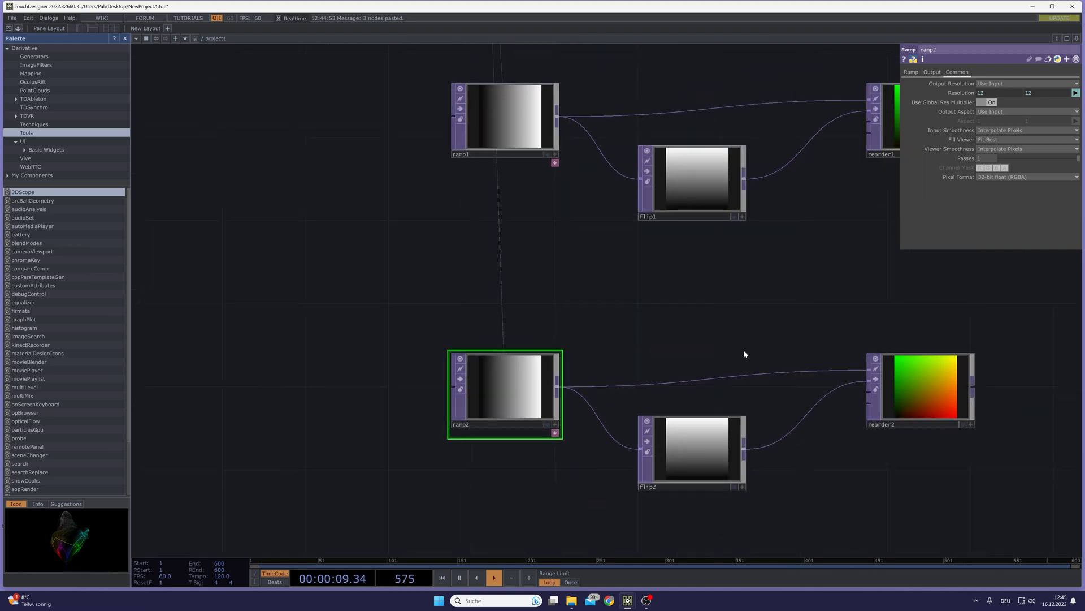
left_click(974, 94)
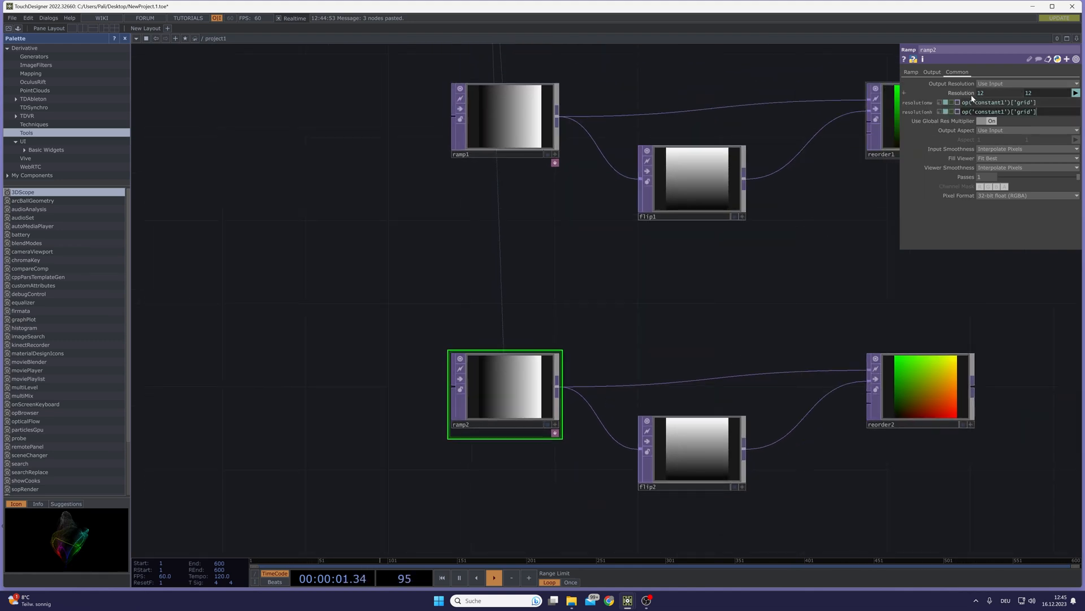
scroll(514, 395, "up", 3)
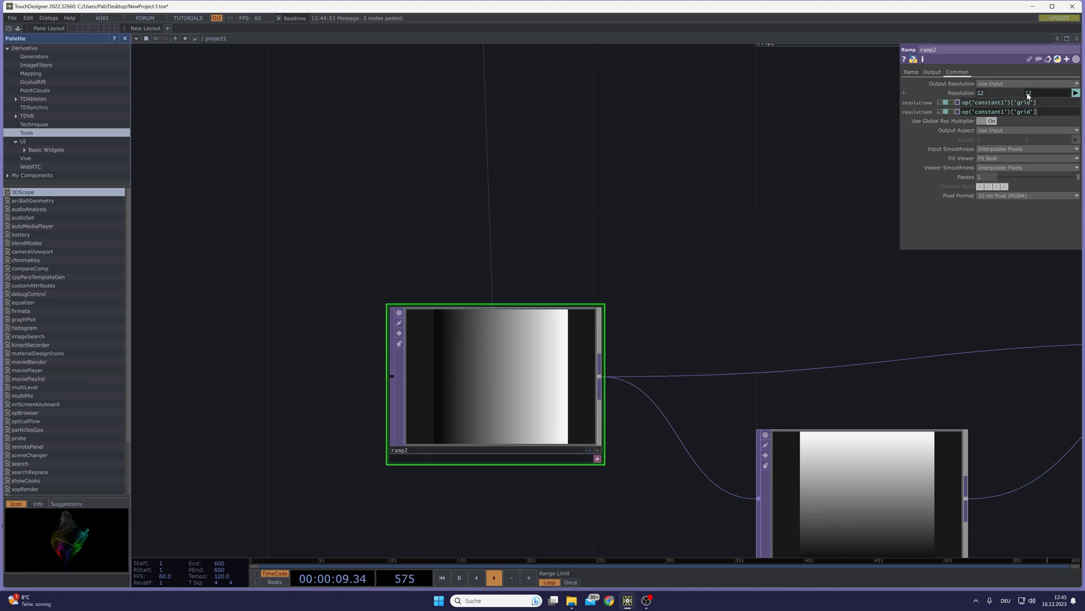
left_click_drag(1039, 111, 948, 121)
key("BackSpace")
left_click(799, 234)
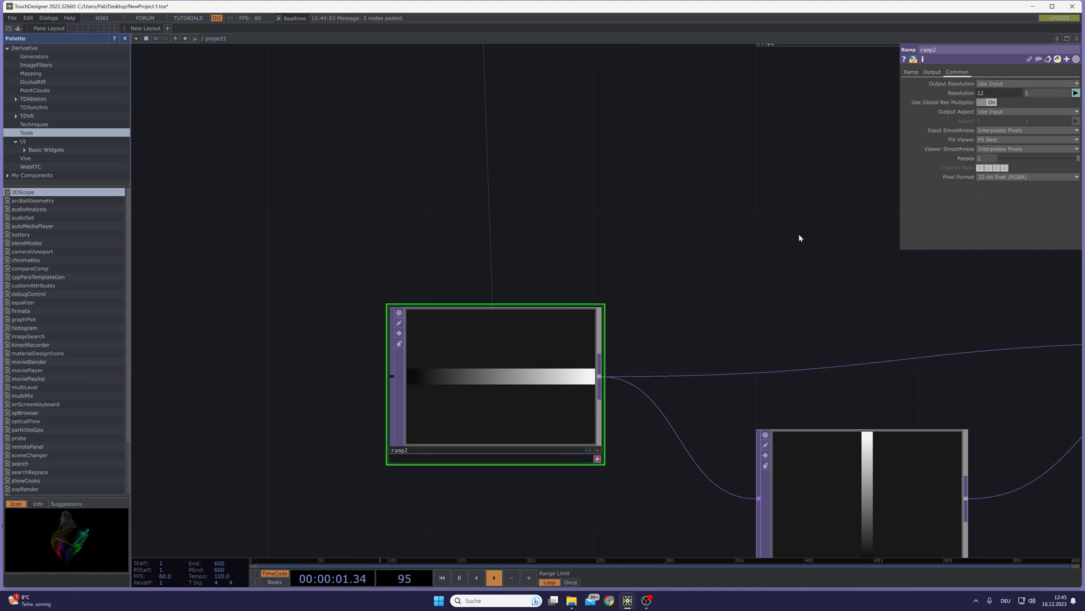
Set the copied Ramp TOP's Input Smoothness and Viewer Smoothness to Nearest Pixel.
left_click(983, 131)
left_click(985, 140)
left_click(995, 149)
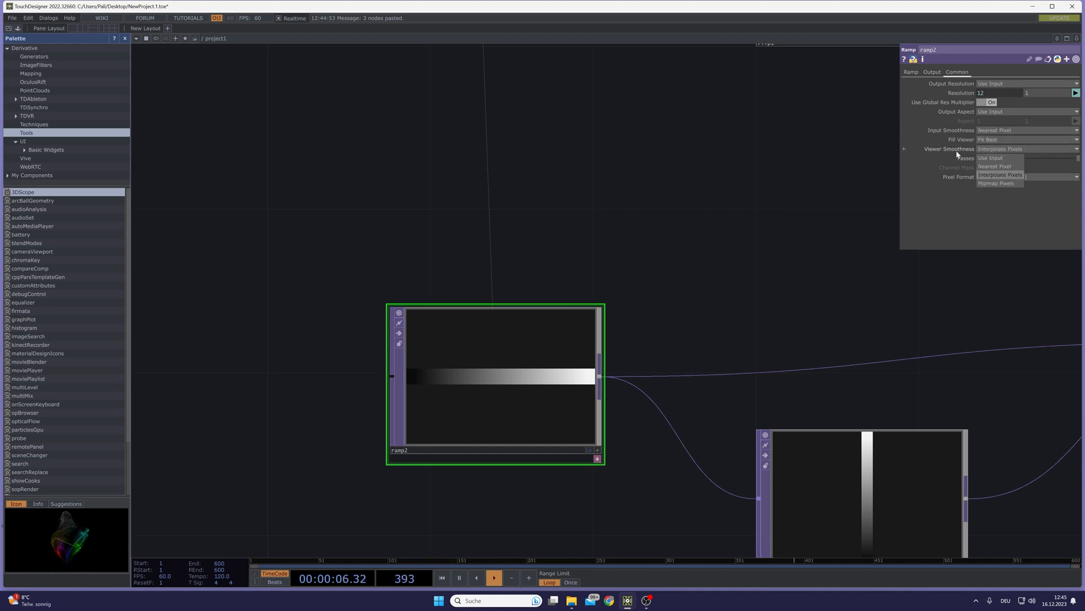
left_click(994, 167)
scroll(422, 396, "up", 3)
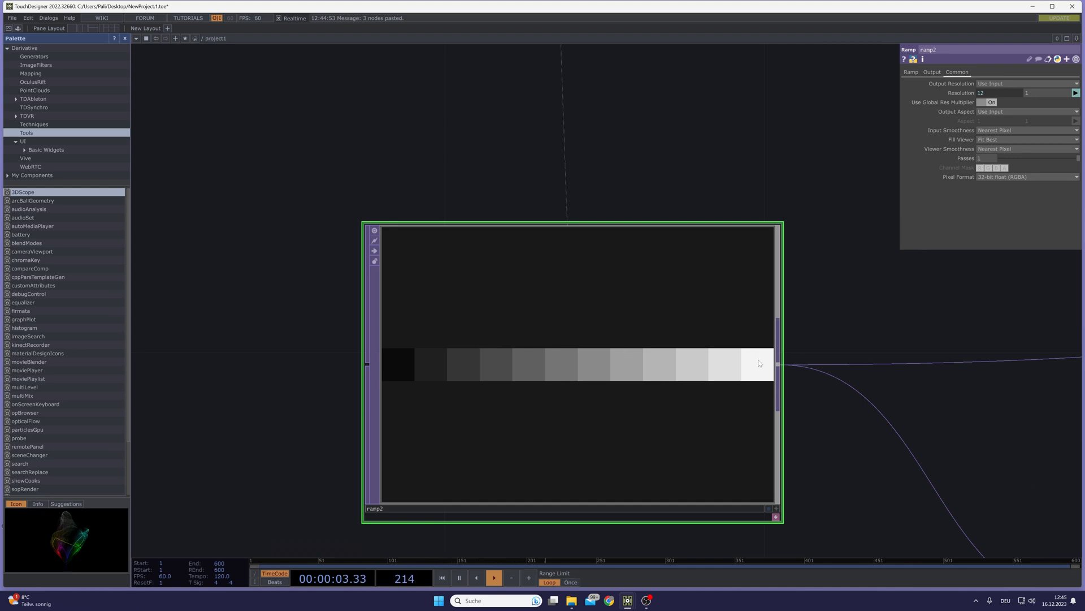
scroll(414, 375, "down", 6)
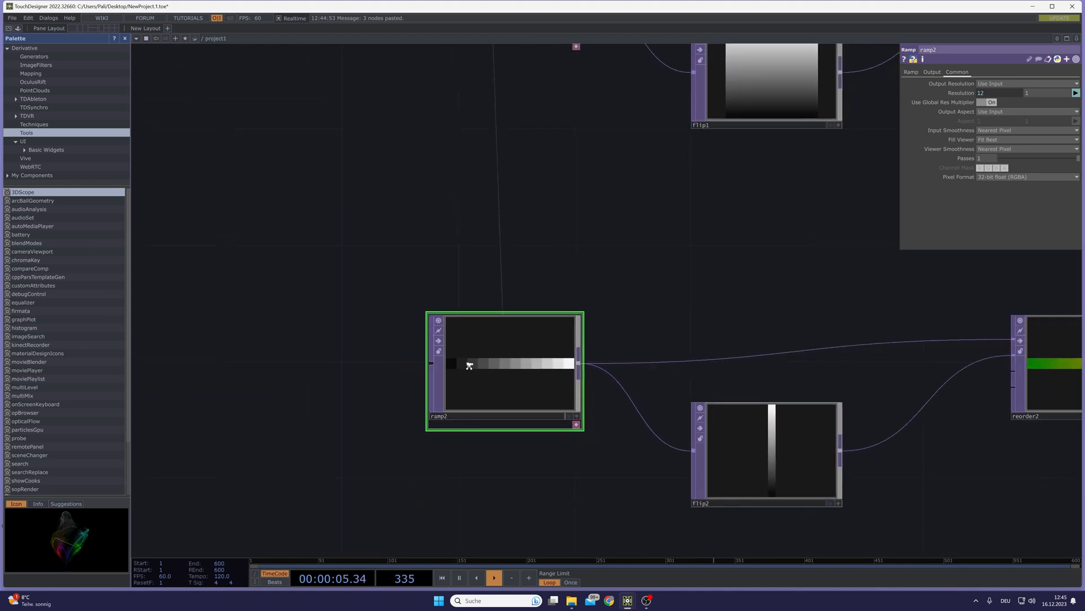
scroll(482, 372, "up", 4)
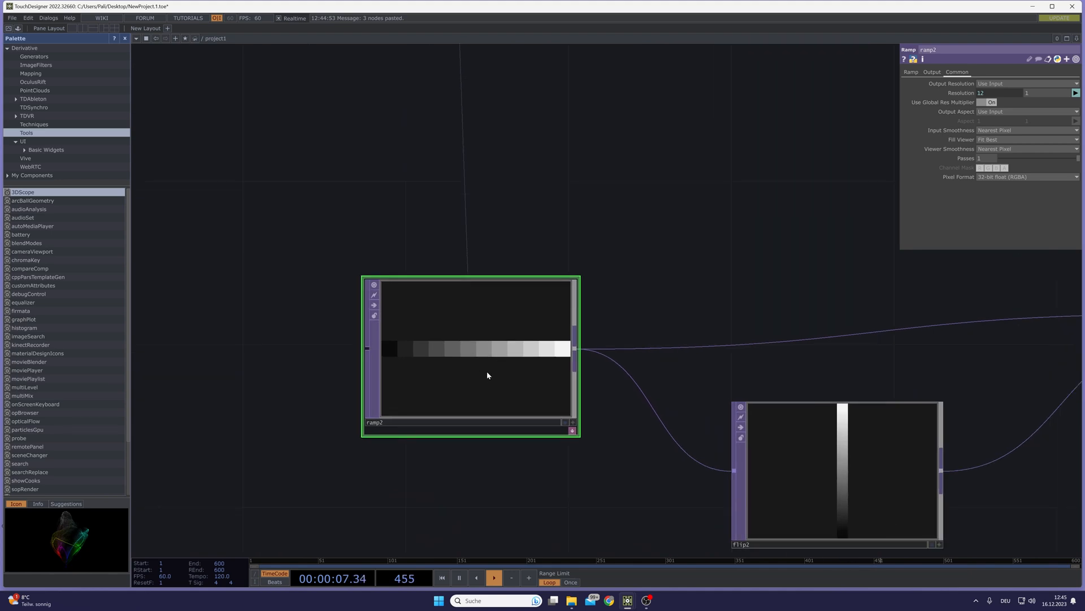
Shift the lower Ramp TOP aside and insert a Fit TOP between it and its Flip and Reorder TOPs.
left_click_drag(439, 354, 297, 353)
right_click(500, 357)
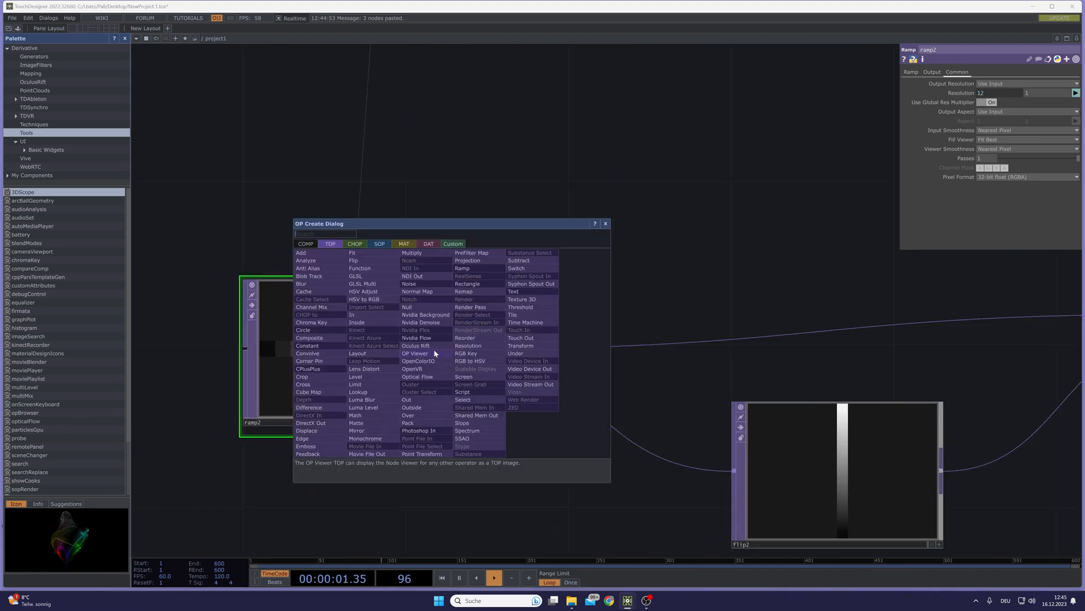
left_click(366, 255)
left_click(588, 357)
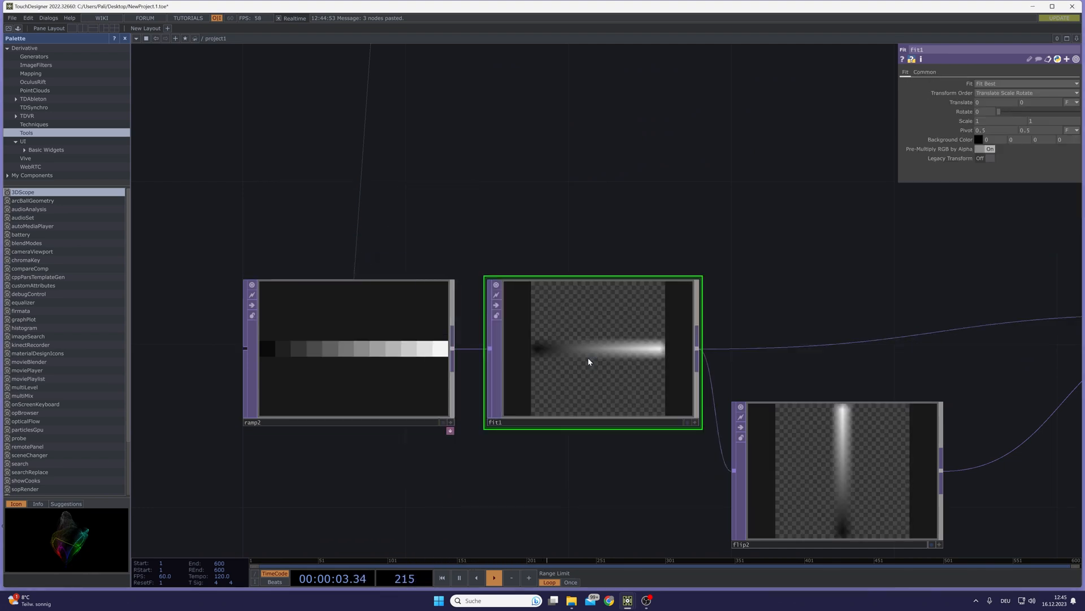
Drive the Fit TOP's resolution width and height with the Constant CHOP's grid channel.
scroll(672, 283, "down", 3)
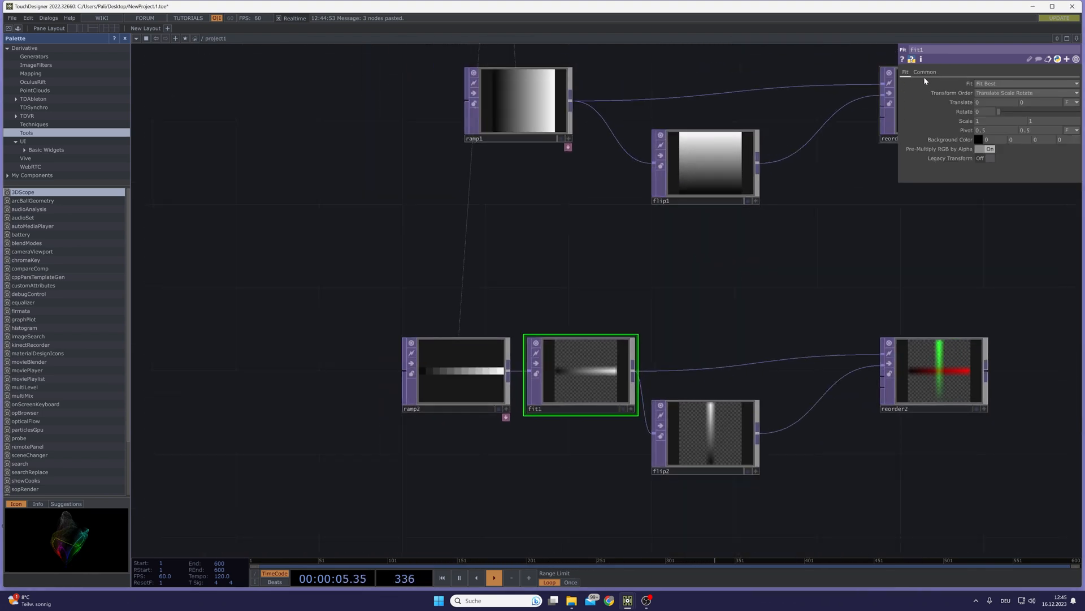
left_click(925, 73)
left_click_drag(680, 113, 679, 294)
left_click_drag(566, 174, 560, 318)
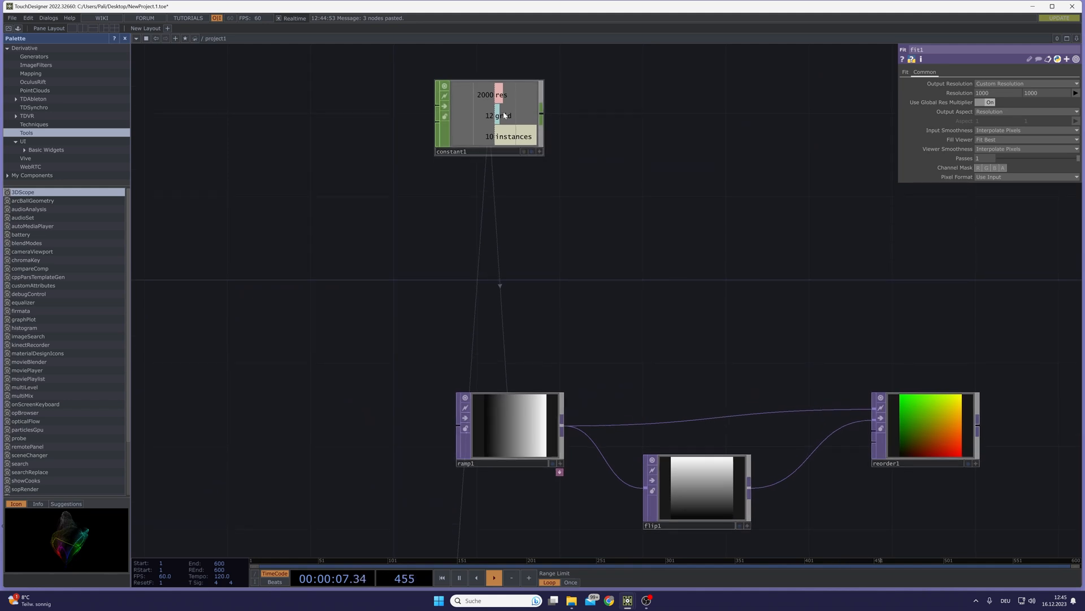
left_click(539, 151)
left_click_drag(528, 124, 970, 95)
left_click(970, 95)
left_click_drag(461, 542, 504, 275)
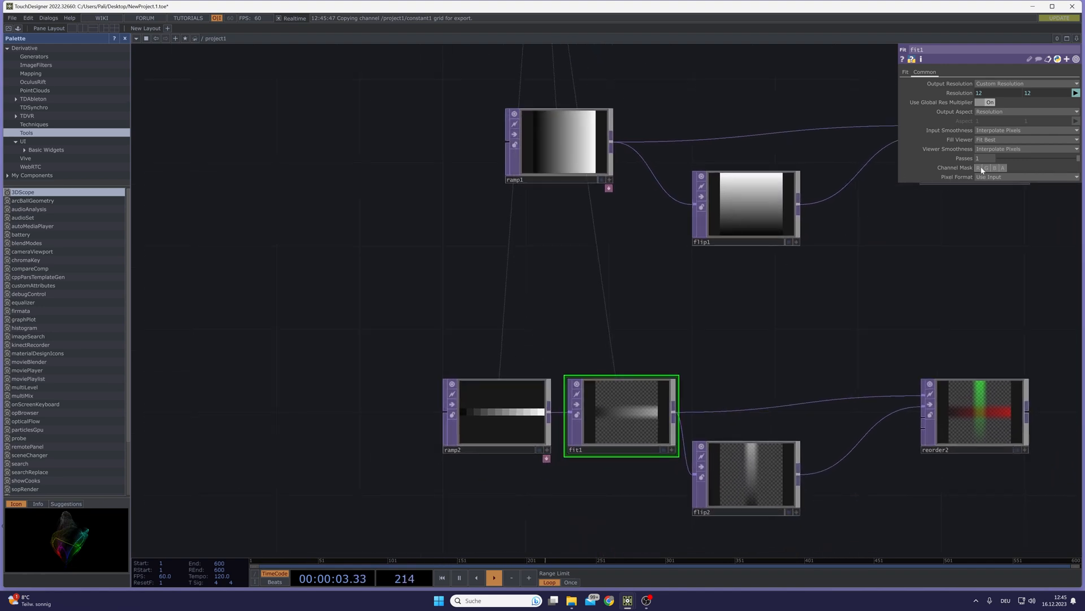
Set the Fit TOP's Input Smoothness and Viewer Smoothness to Nearest Pixel.
left_click(983, 131)
left_click(993, 139)
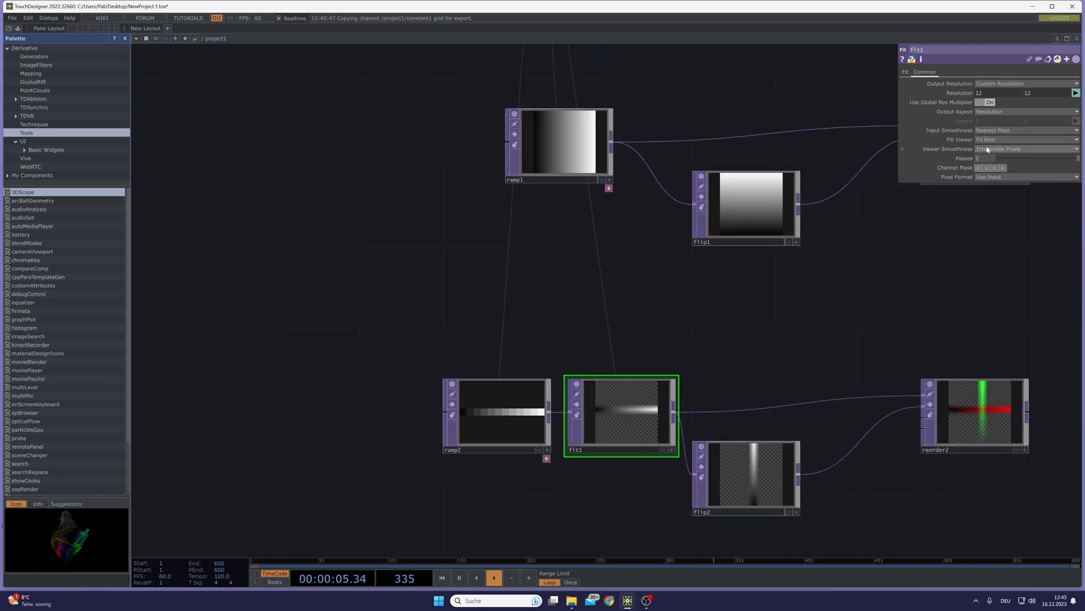
left_click(995, 149)
left_click(988, 166)
left_click_drag(882, 262, 783, 279)
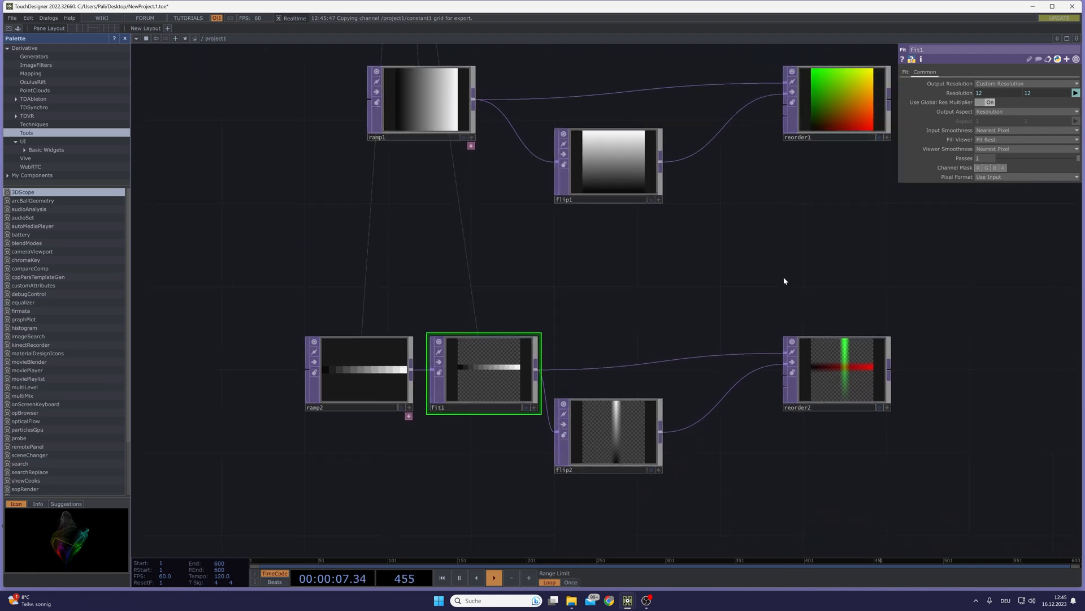
Apply Nearest Pixel input and viewer smoothness to the lower Ramp, Fit, Flip and Reorder TOPs together.
right_click_drag(946, 487, 245, 302)
left_click(993, 130)
left_click(993, 139)
left_click(995, 148)
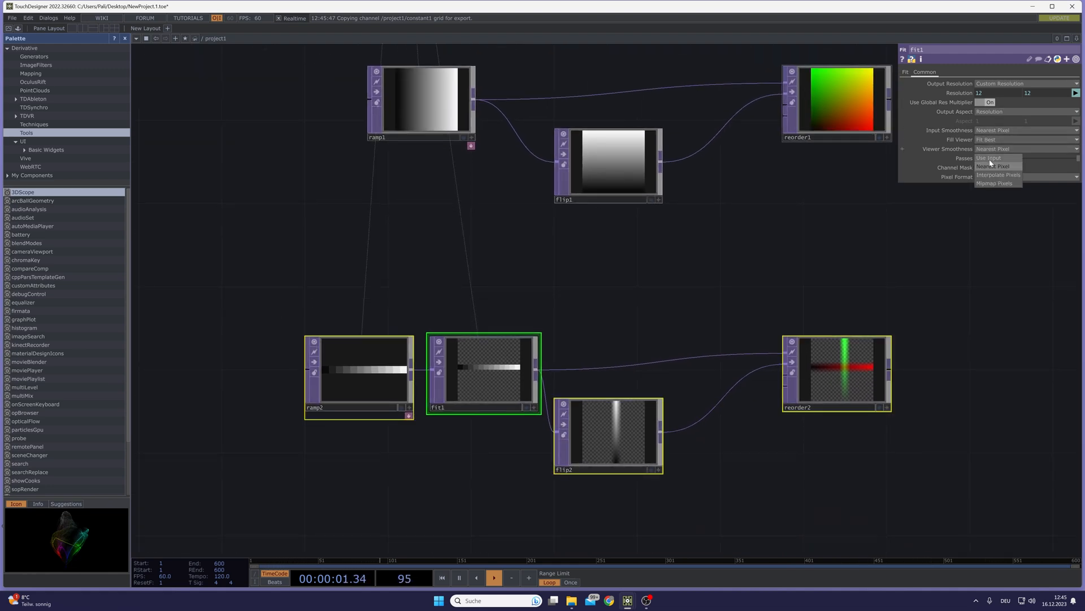
left_click(990, 167)
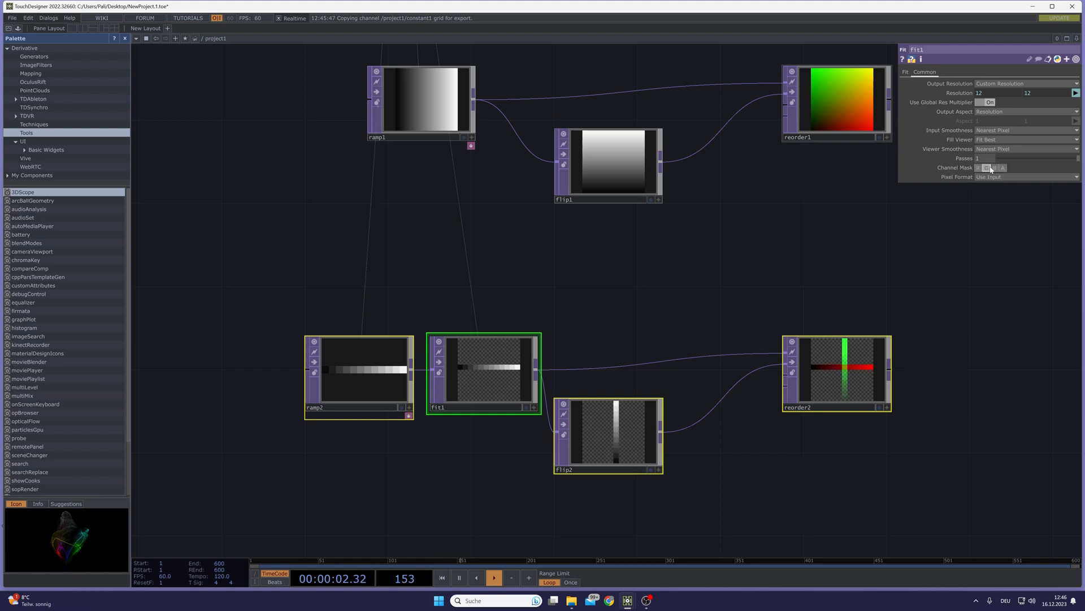
left_click(462, 354)
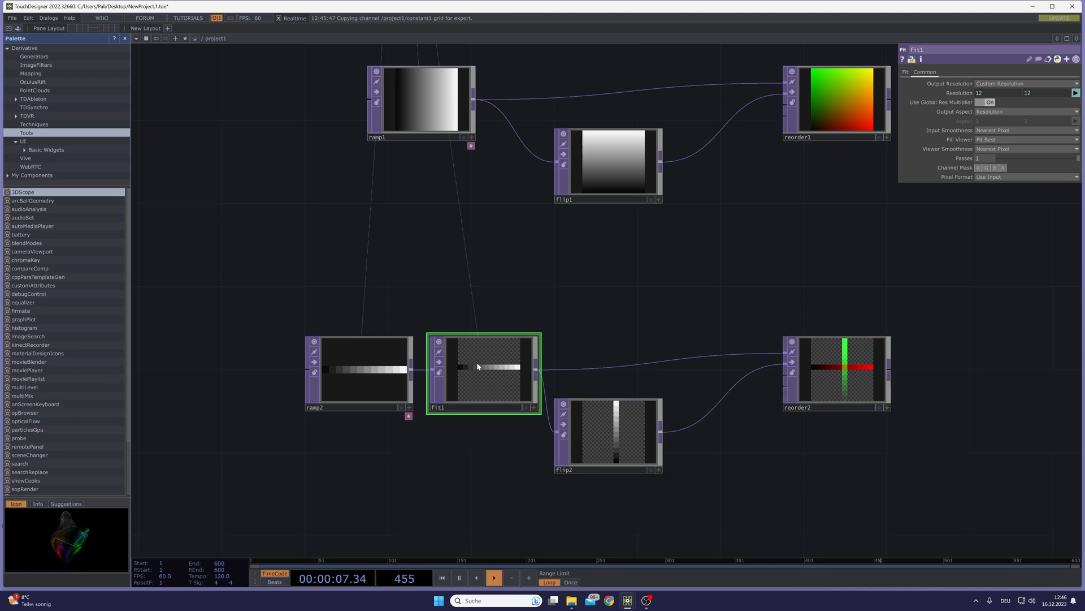
Change the Fit TOP's Fit mode to Fill so the ramp covers the whole square.
scroll(480, 387, "up", 3)
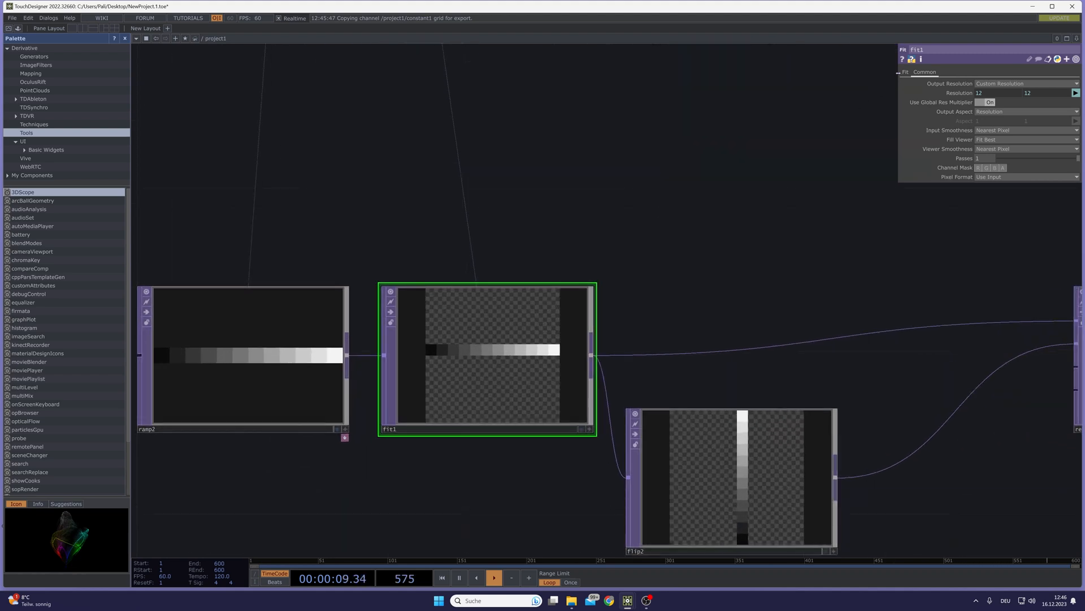
left_click(905, 71)
left_click(1004, 83)
left_click(994, 94)
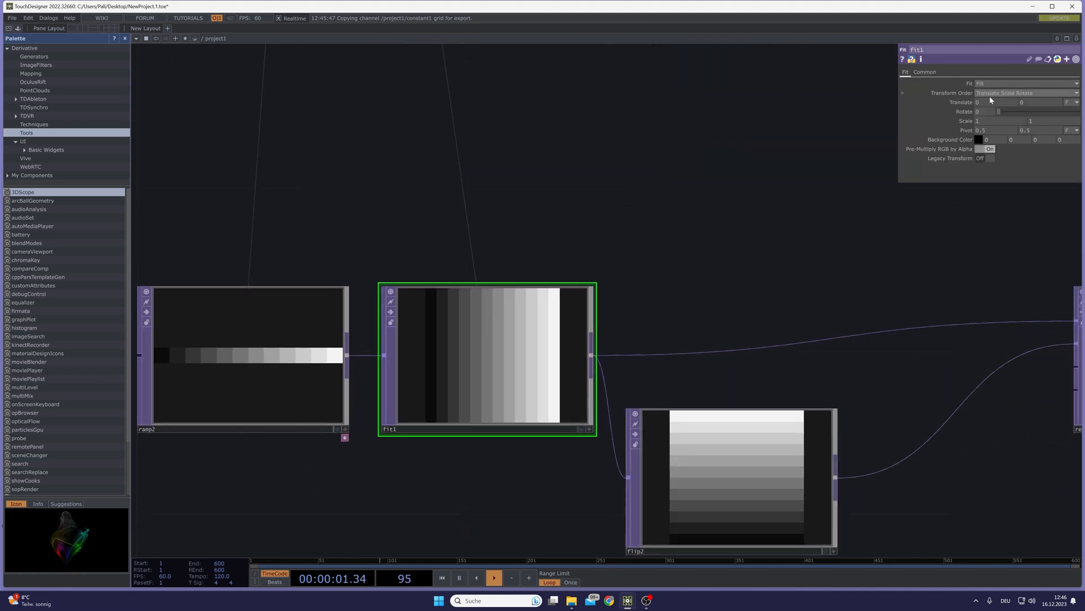
Inspect the lower Reorder TOP's output up close and compare it with the upper Reorder TOP's output.
scroll(582, 322, "down", 6)
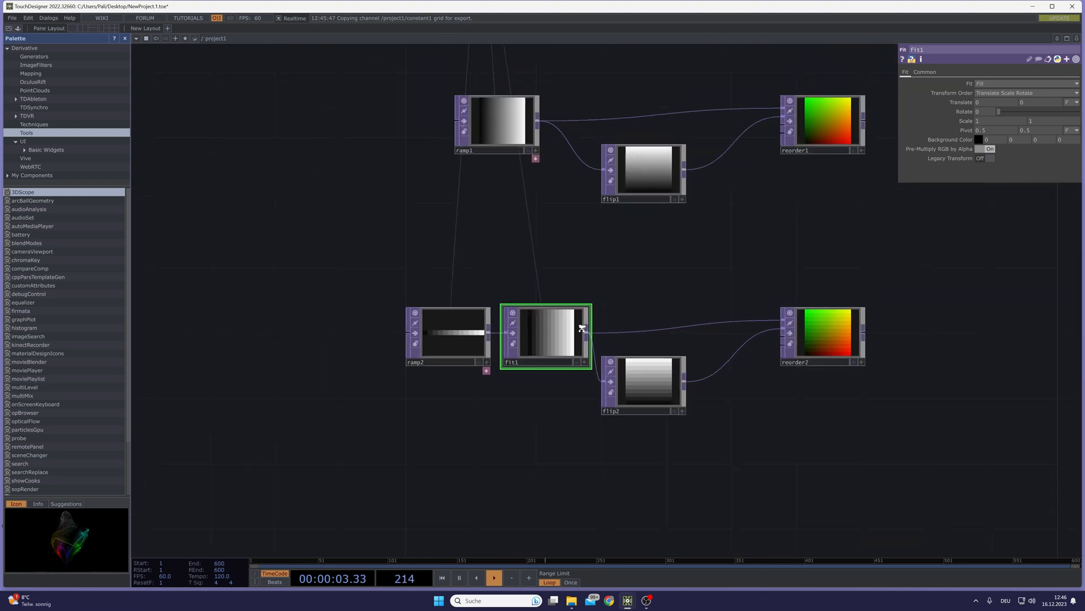
left_click_drag(692, 383, 470, 407)
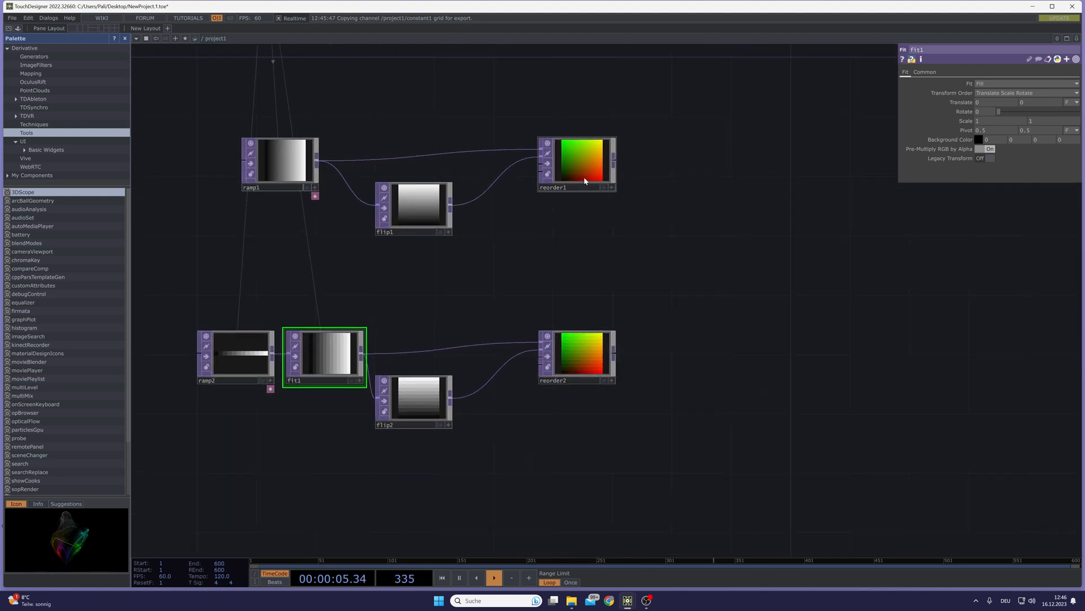
left_click_drag(584, 171, 583, 201)
scroll(583, 342, "up", 4)
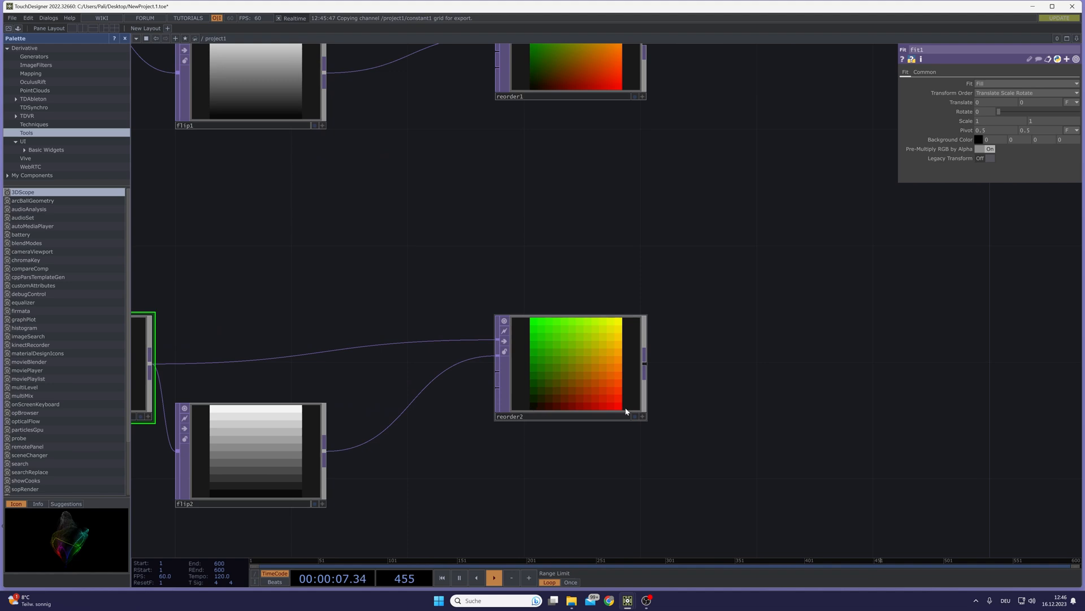
scroll(590, 353, "up", 5)
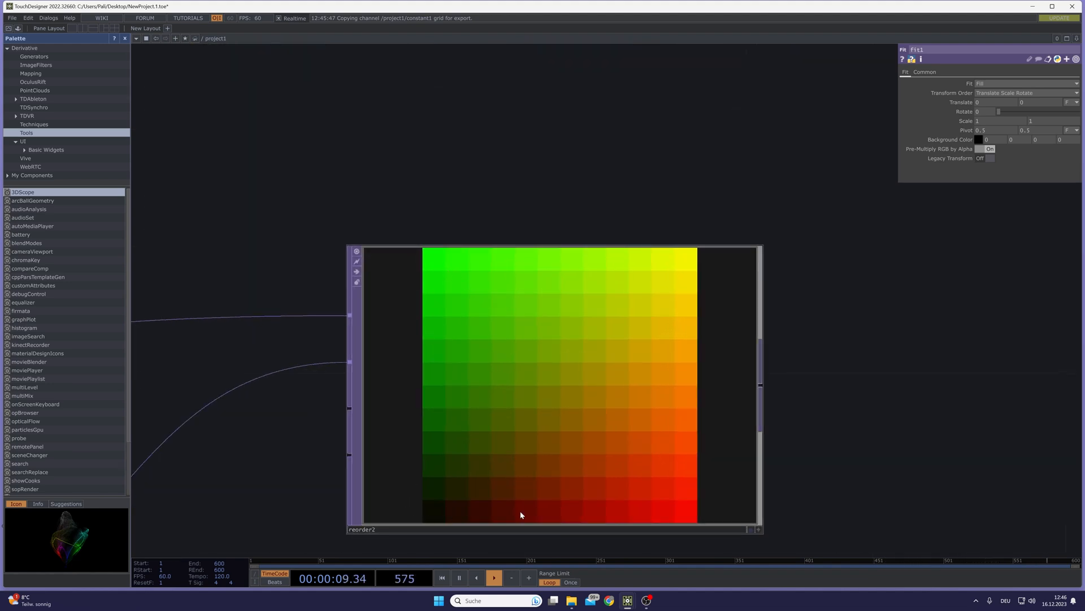
scroll(700, 315, "down", 10)
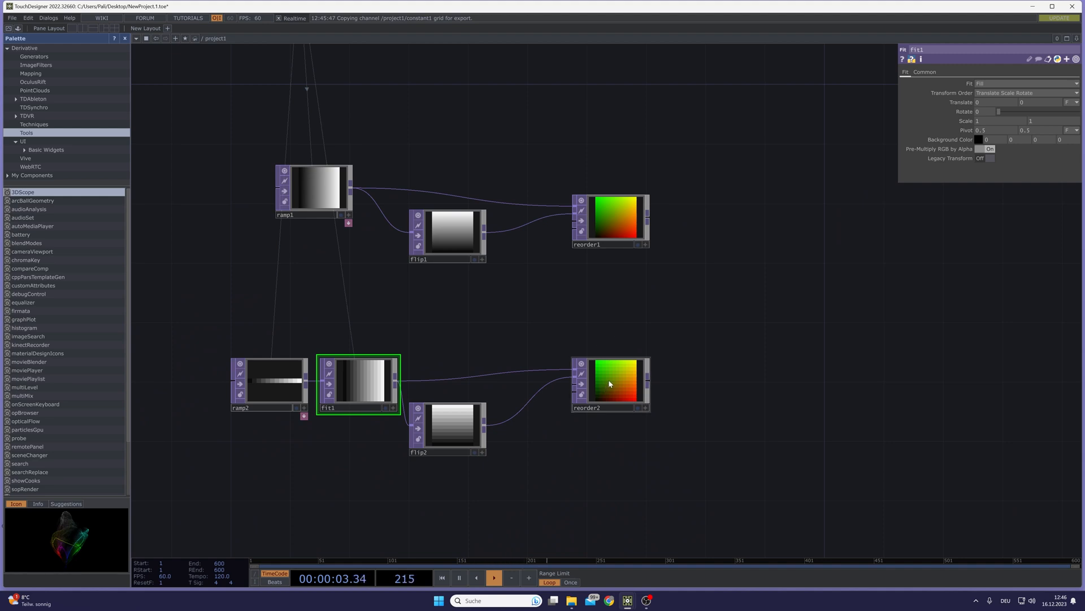
scroll(615, 387, "up", 3)
scroll(614, 385, "up", 3)
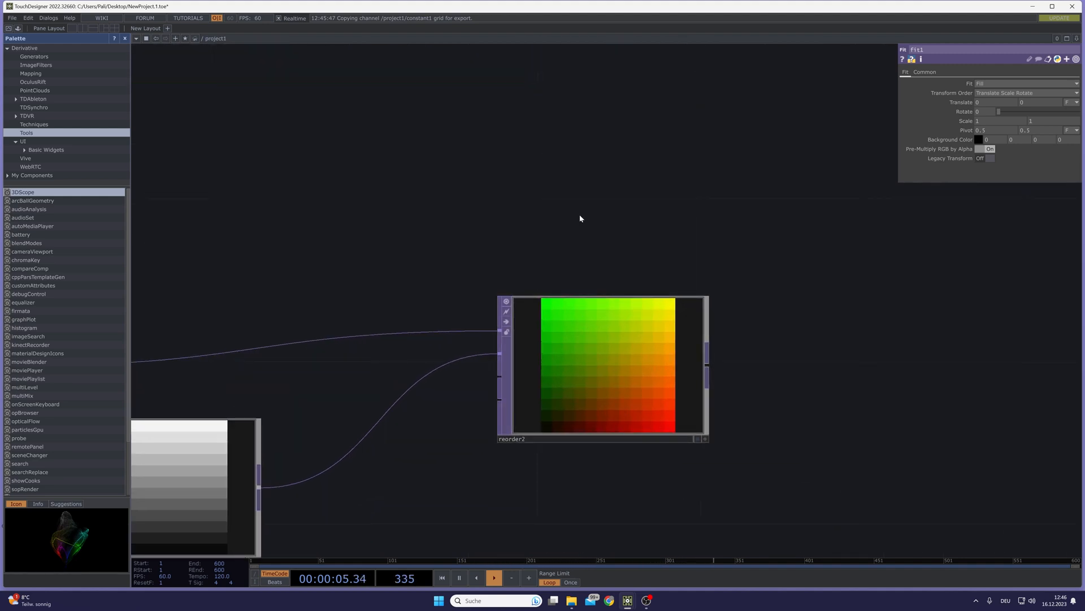
scroll(579, 215, "down", 5)
left_click_drag(593, 213, 568, 279)
Adjust the upper Reorder TOP's placement, append a Null TOP to its output and name it color.
left_click_drag(564, 188, 563, 170)
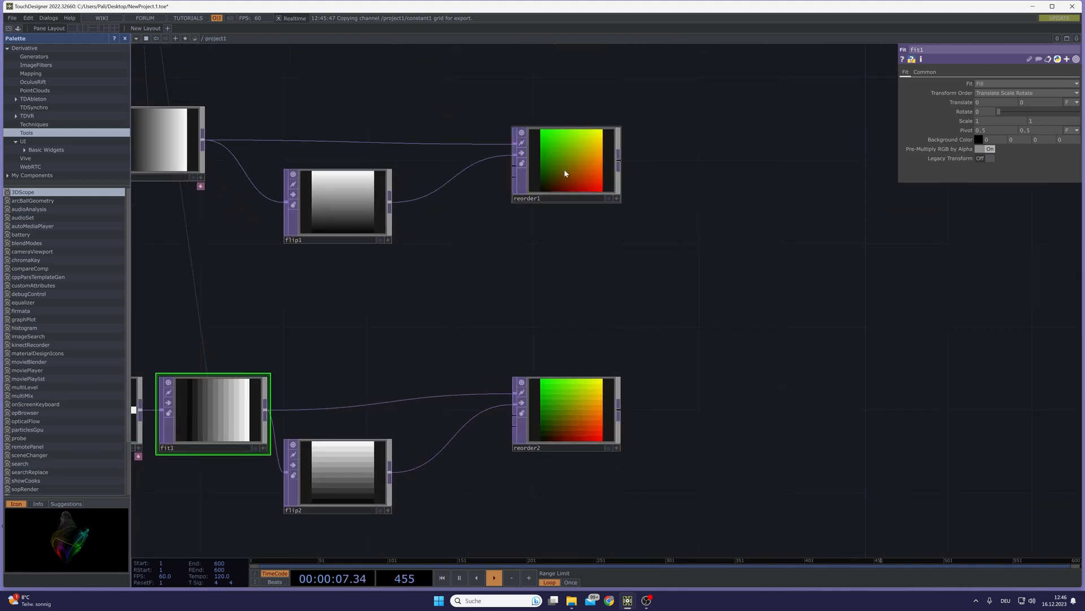
left_click_drag(731, 200, 598, 204)
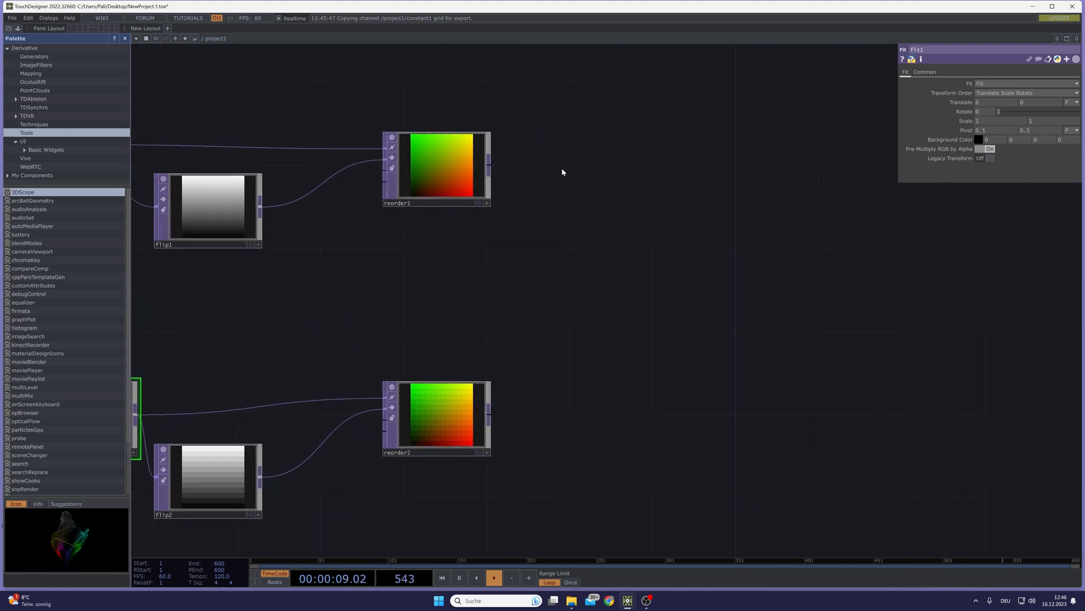
left_click(412, 187)
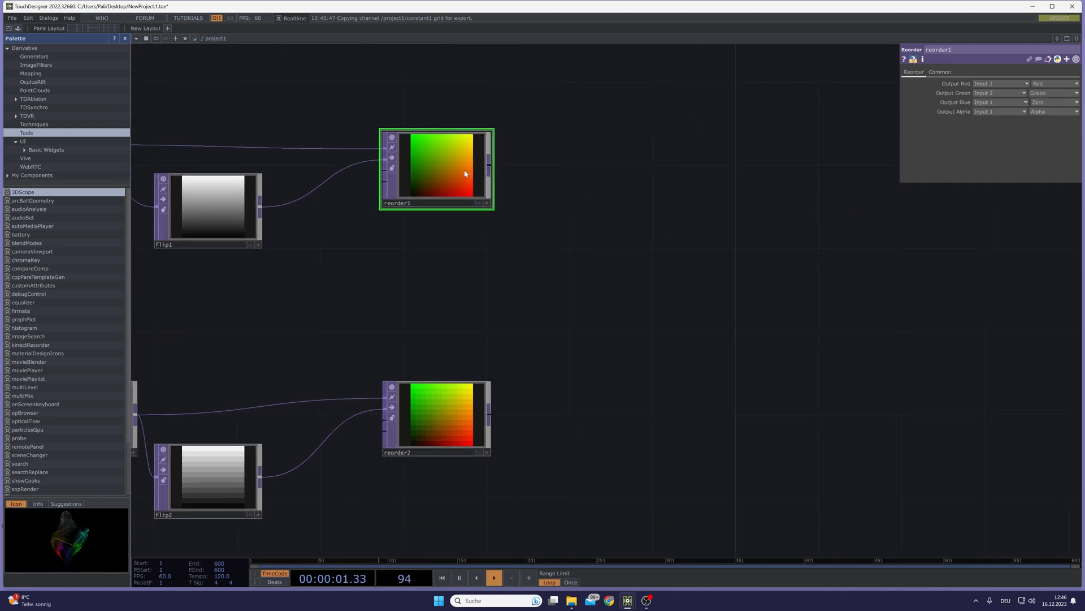
left_click(492, 169)
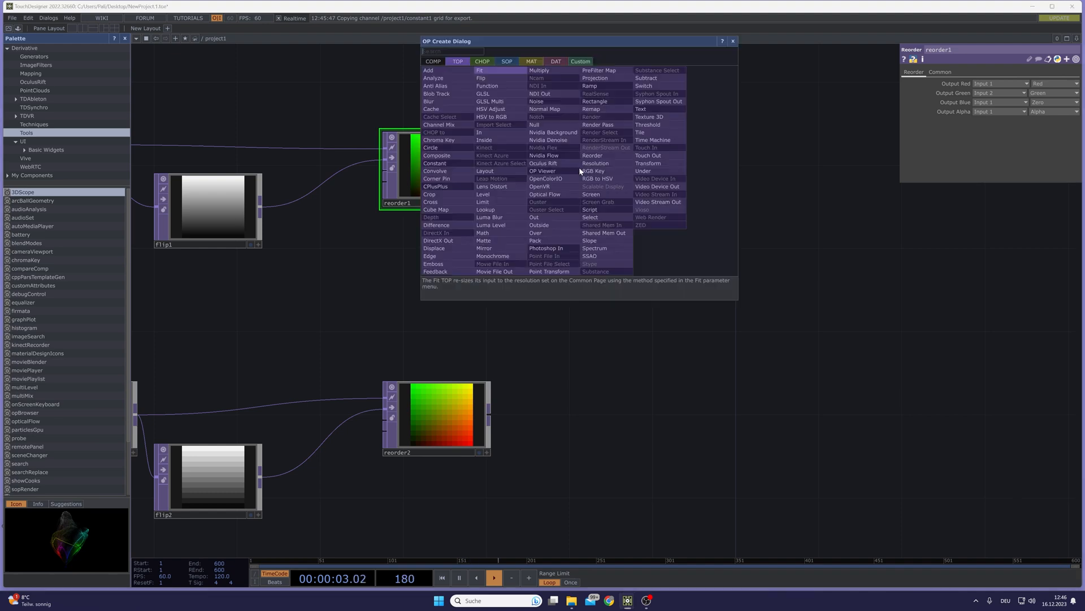
left_click(553, 127)
left_click(666, 154)
left_click_drag(666, 153, 665, 175)
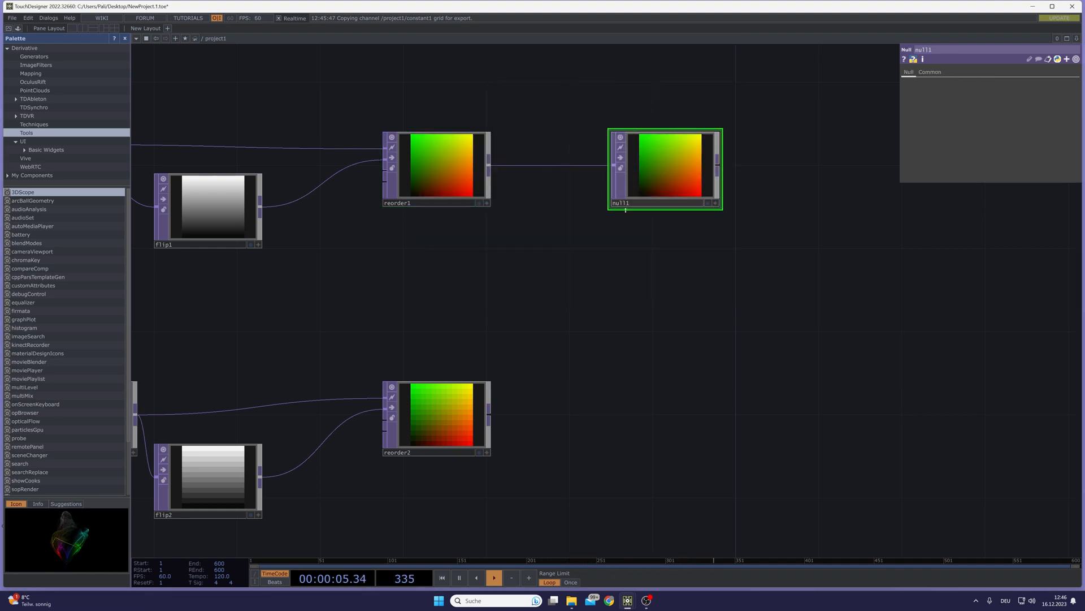
double_click(636, 202)
type("color")
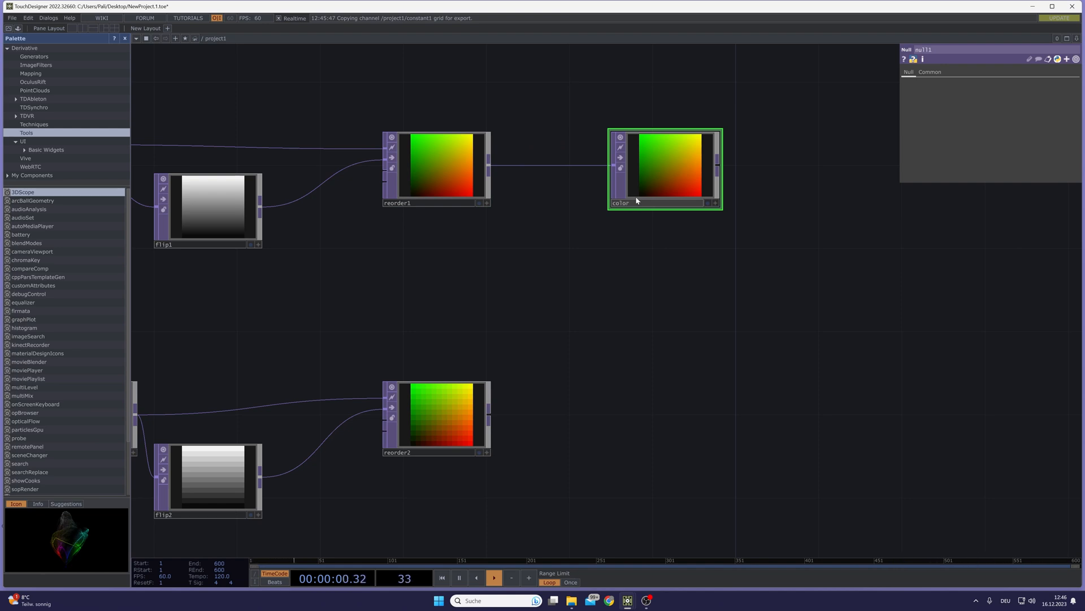
Confirm the color Null's name, append a Null TOP to the lower Reorder TOP and name it position.
key("Return")
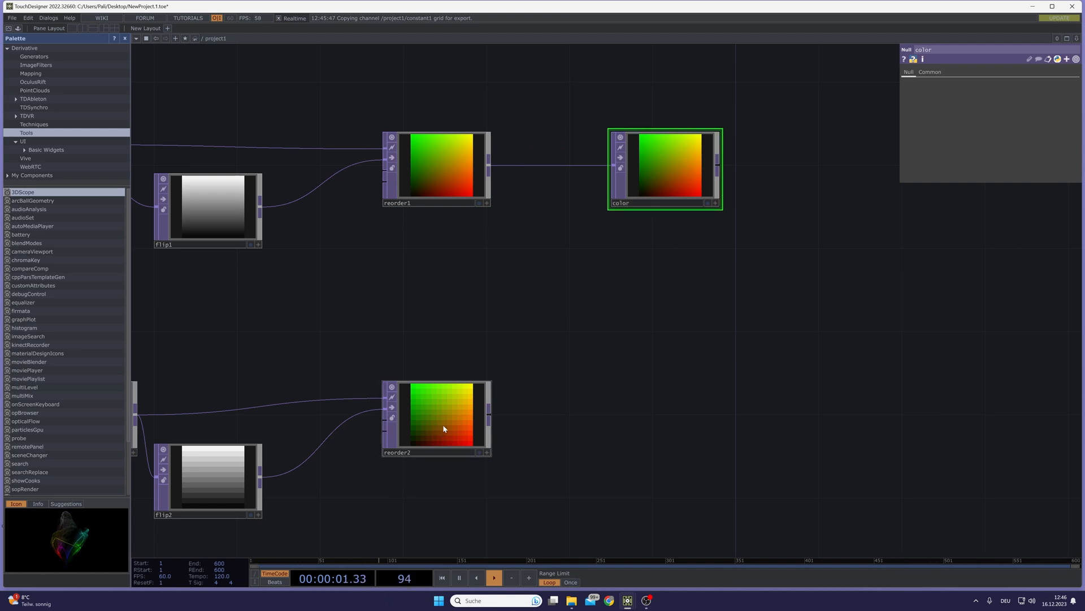
left_click(489, 414)
left_click(586, 417)
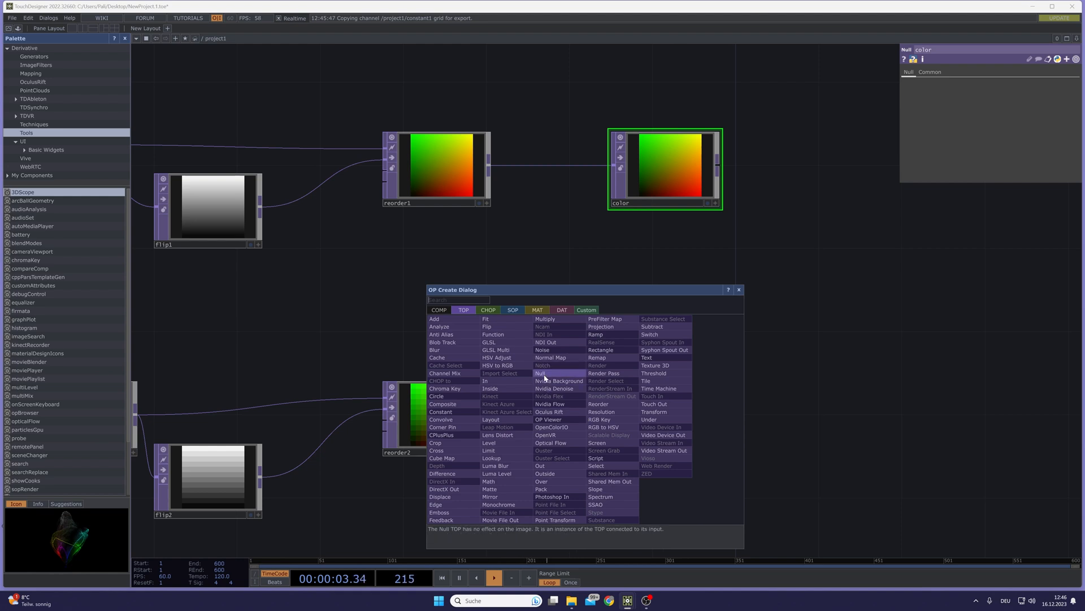
left_click(560, 374)
left_click(680, 420)
double_click(673, 453)
type("position_")
key("Return")
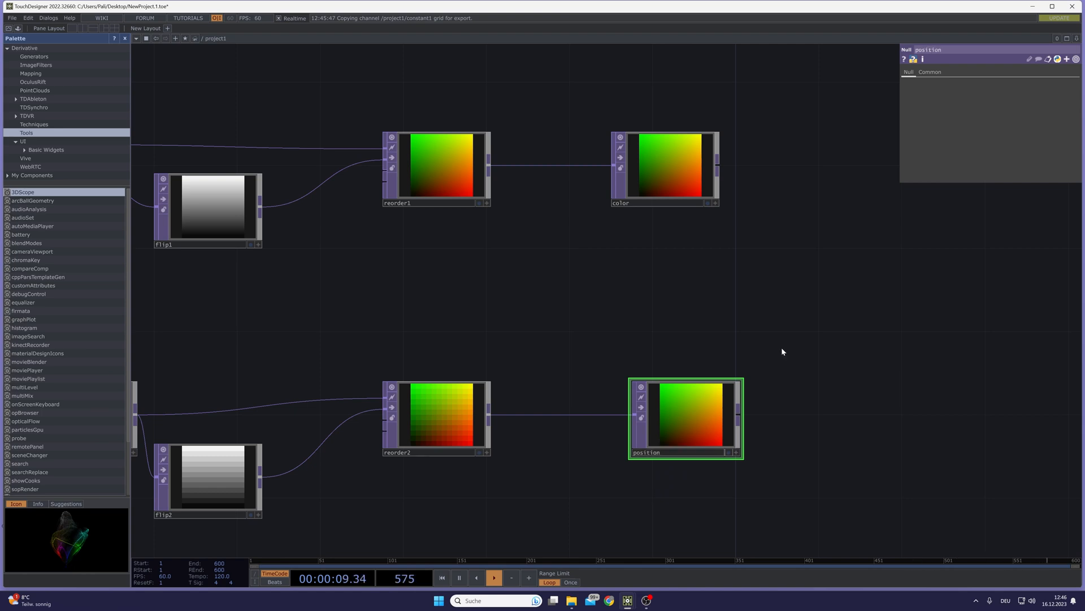
Set the position Null's Viewer Smoothness to Nearest Pixel and line up the color Null directly above it.
left_click(931, 72)
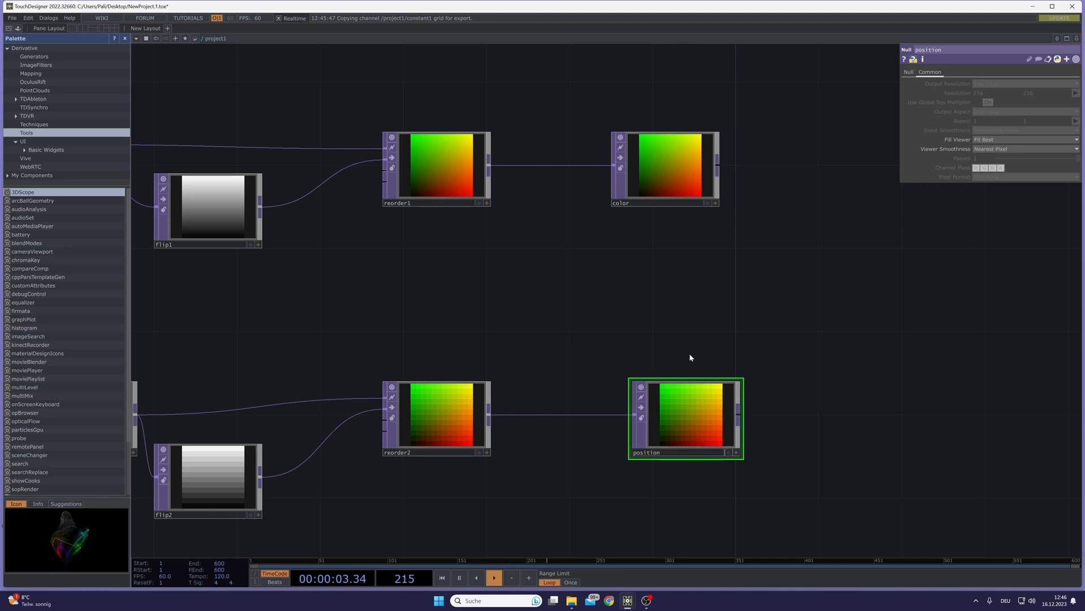
left_click_drag(792, 457, 727, 407)
scroll(727, 405, "down", 3)
left_click_drag(628, 185, 659, 186)
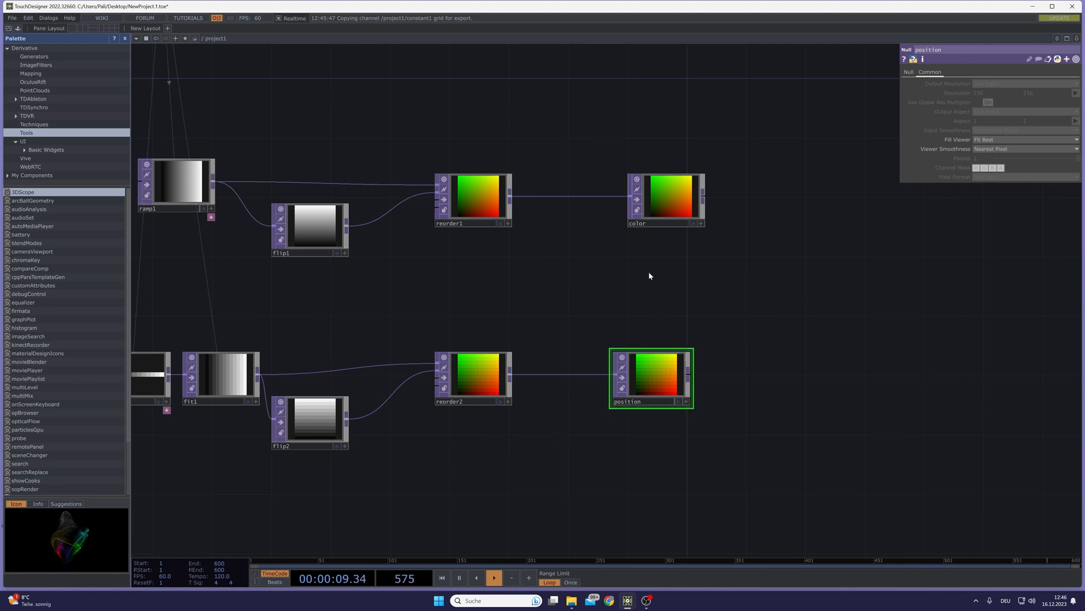
left_click_drag(666, 201, 651, 201)
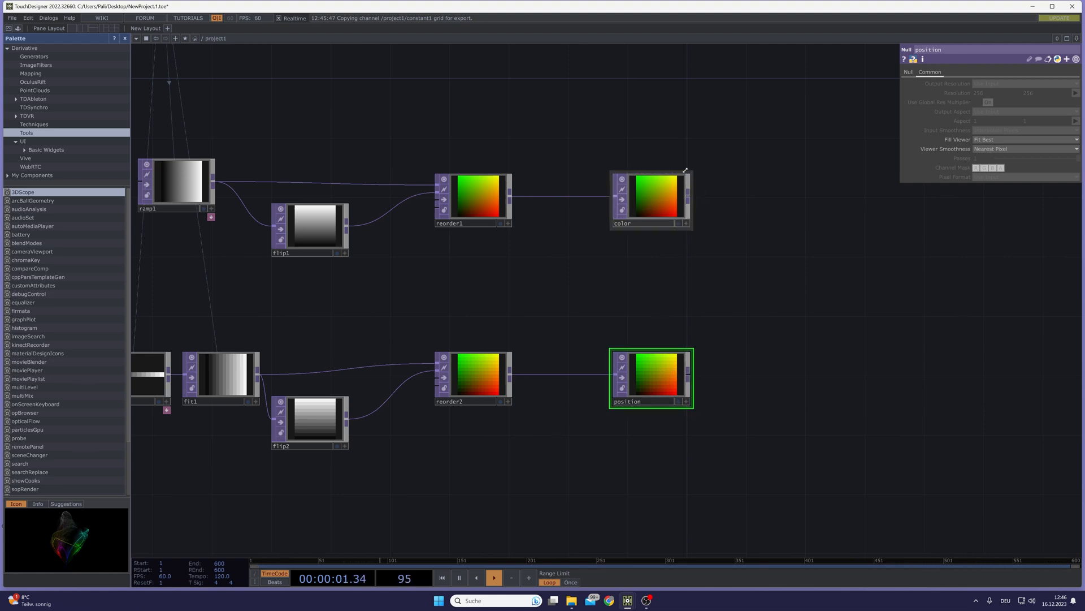
Insert a Noise TOP between the lower Reorder TOP and the position Null, and wire the Reorder into the Noise's second input too.
scroll(651, 201, "up", 2)
left_click_drag(669, 479, 616, 317)
left_click_drag(751, 443, 792, 386)
scroll(574, 312, "up", 3)
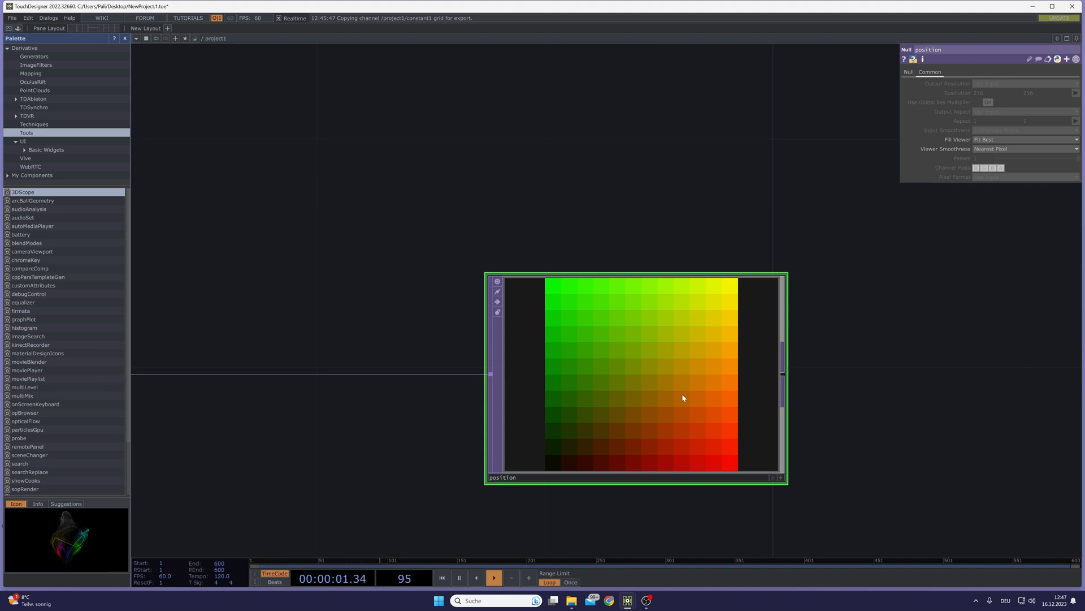
scroll(682, 398, "down", 5)
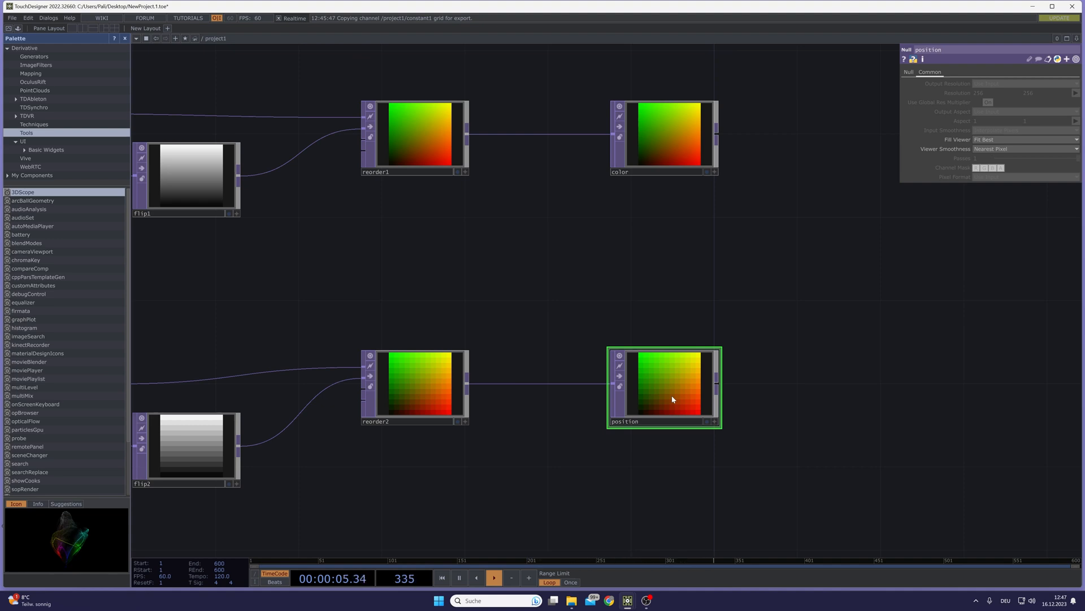
left_click_drag(662, 382, 808, 382)
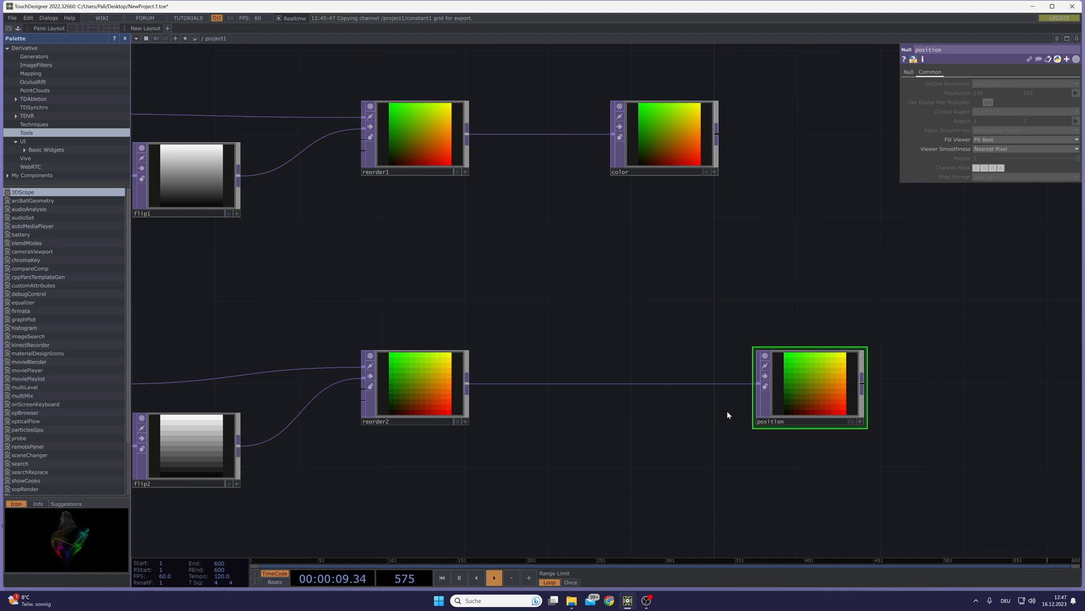
right_click(574, 383)
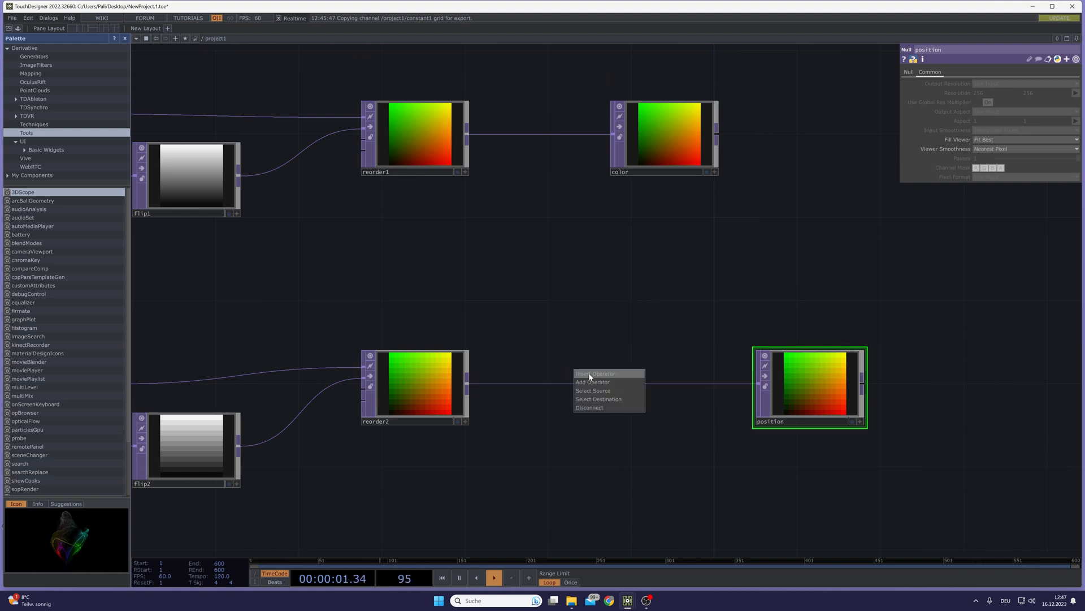
left_click(590, 374)
left_click(562, 311)
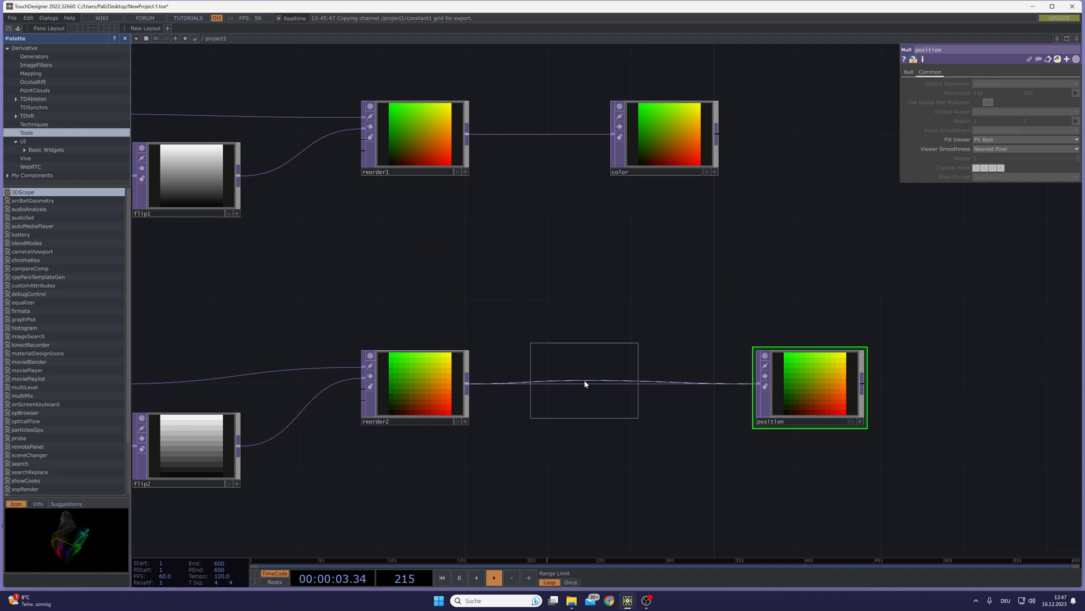
left_click(587, 390)
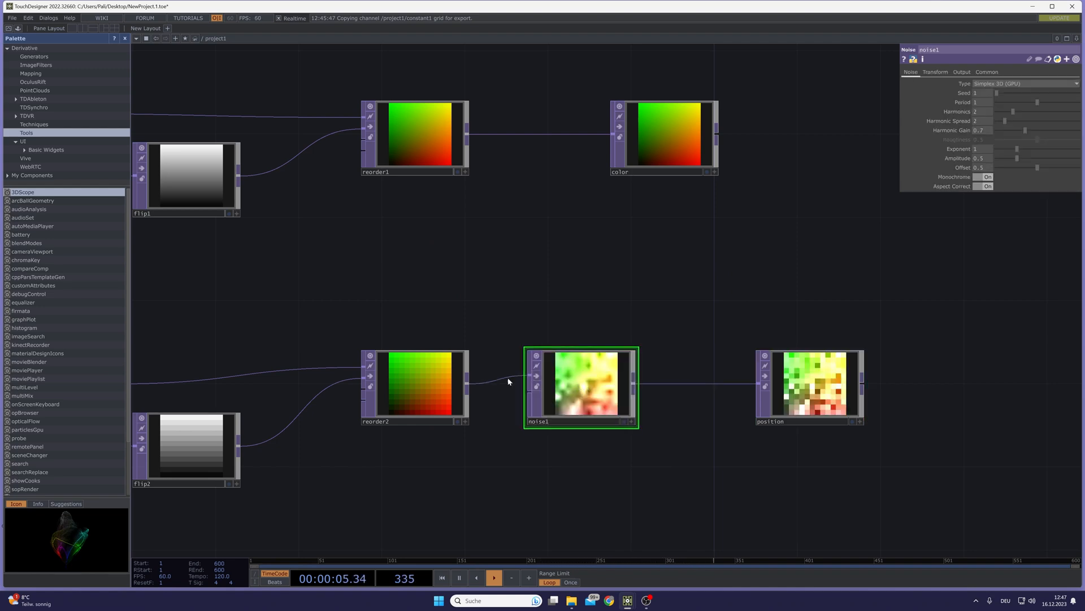
left_click_drag(474, 387, 571, 400)
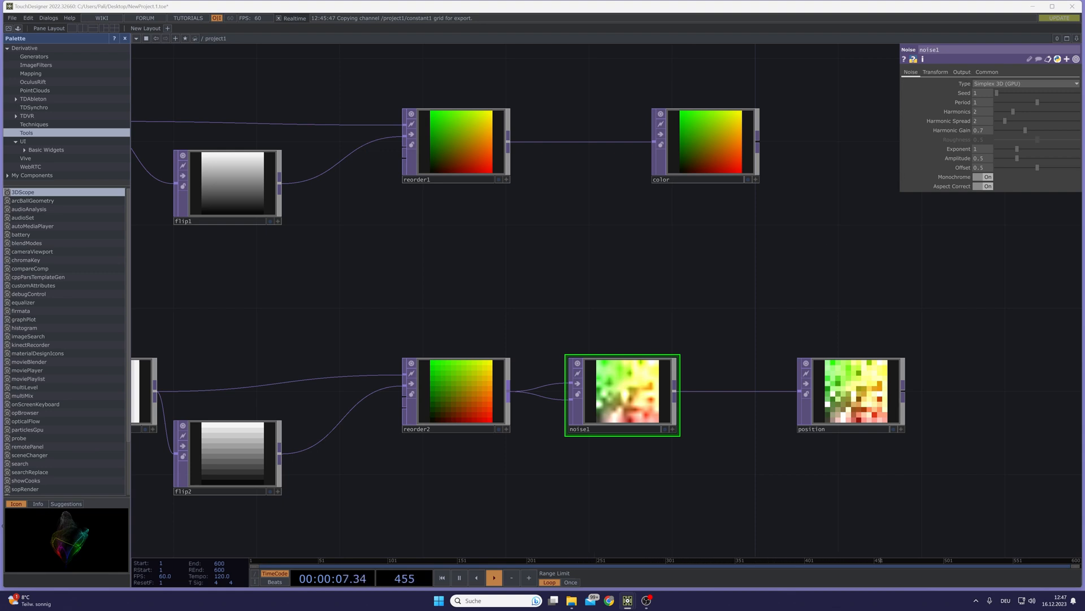
Set the Noise TOP's Offset to 0, Amplitude to 0.01, Period to 2, Harmonics to 1 and Seed to about 3006.
left_click(962, 73)
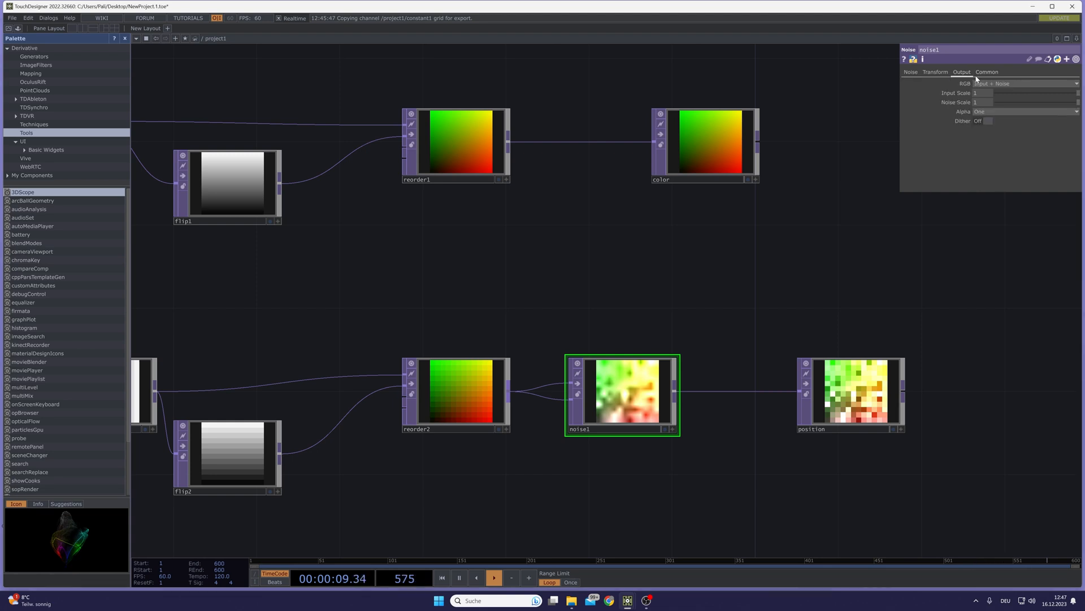
left_click(910, 73)
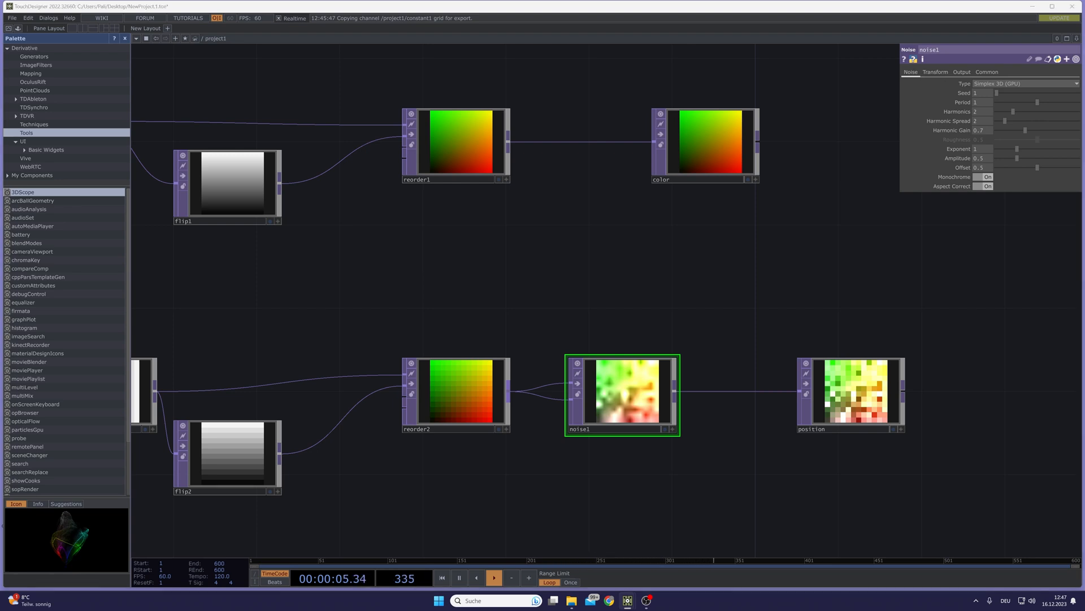
left_click_drag(1037, 168, 958, 177)
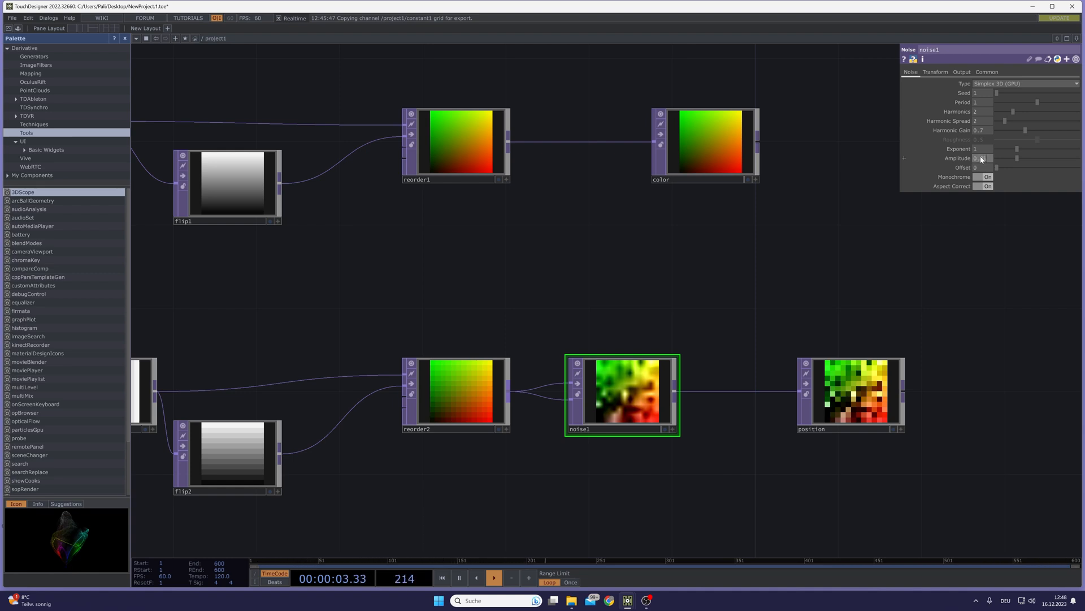
key("Return")
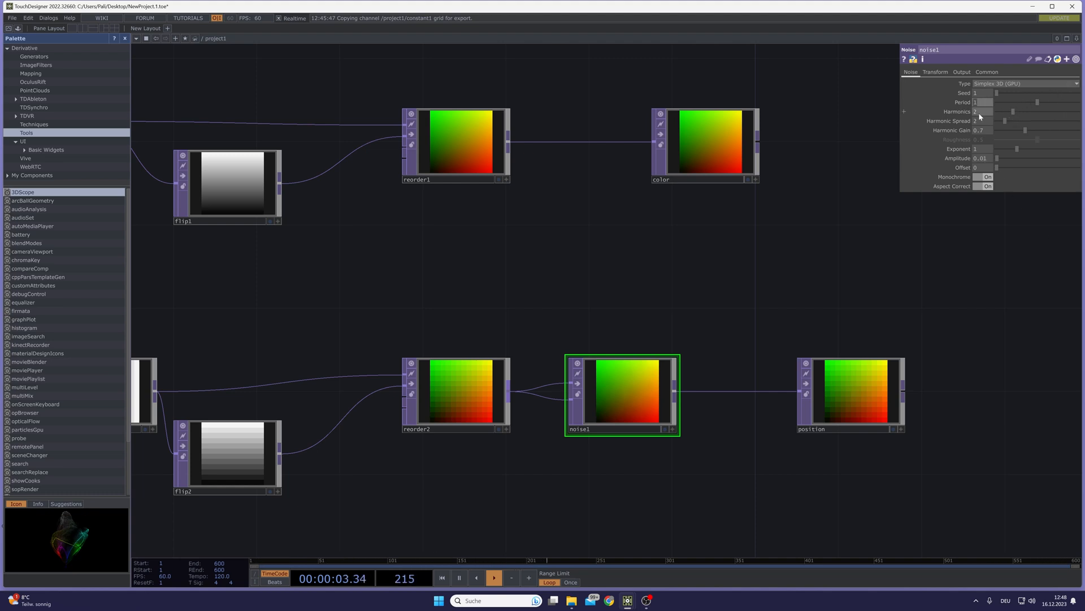
left_click_drag(770, 251, 772, 253)
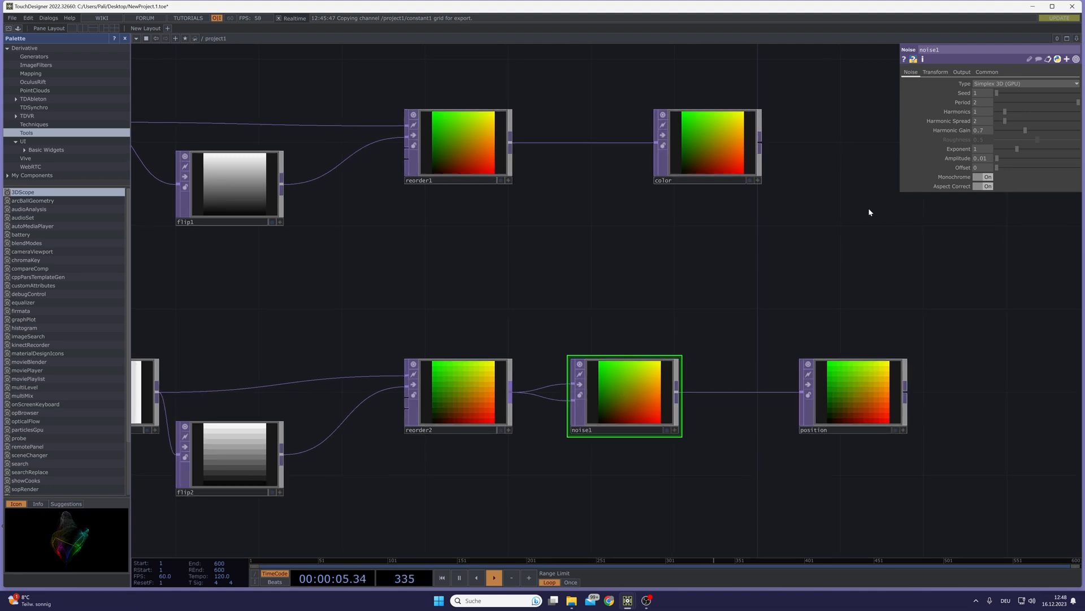
left_click_drag(997, 92, 1022, 94)
Move the position Null farther from the Noise TOP to make room for another operator.
left_click_drag(800, 291, 696, 264)
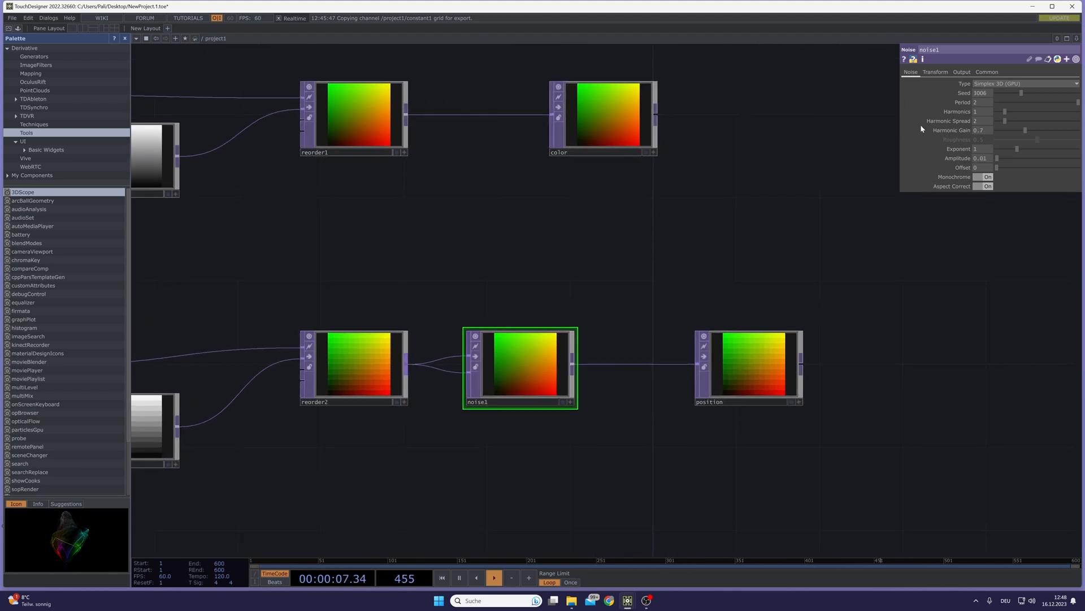
left_click_drag(745, 415, 901, 352)
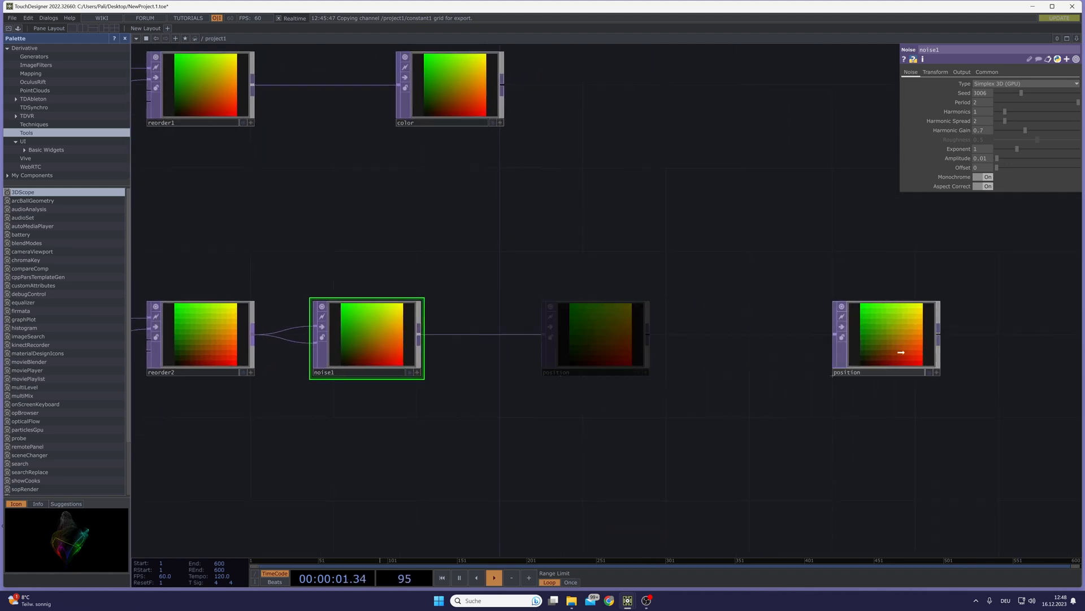
right_click(485, 335)
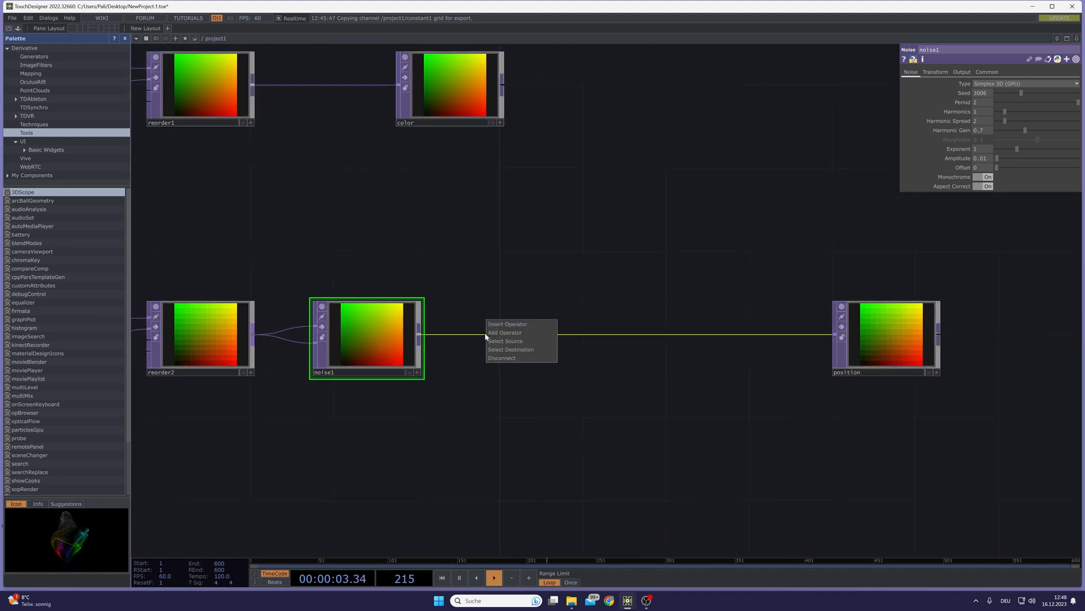
left_click(508, 324)
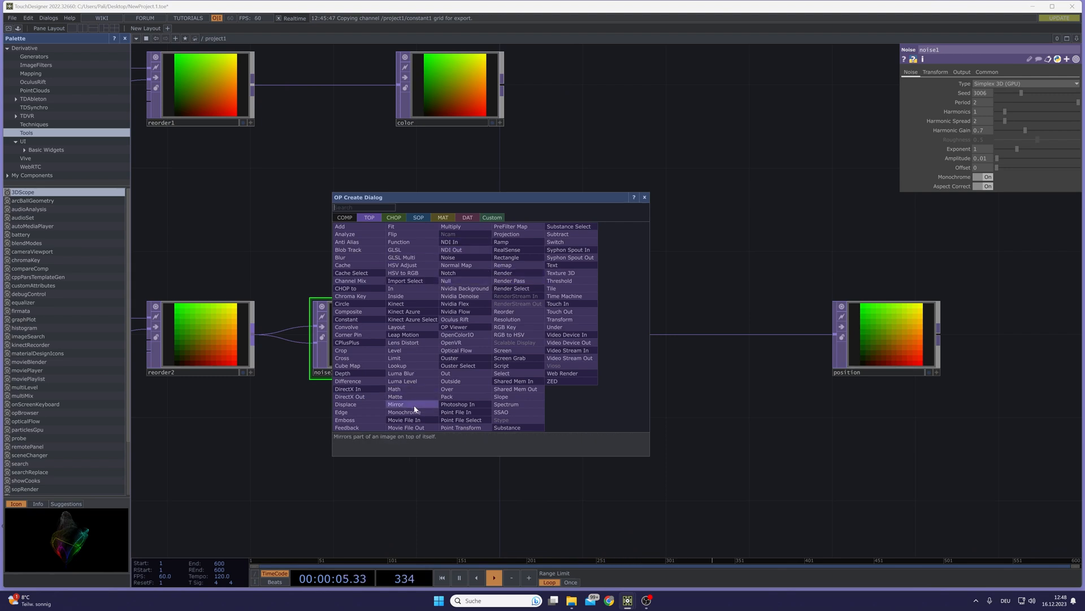
left_click(402, 381)
left_click(406, 385)
left_click_drag(406, 384, 509, 386)
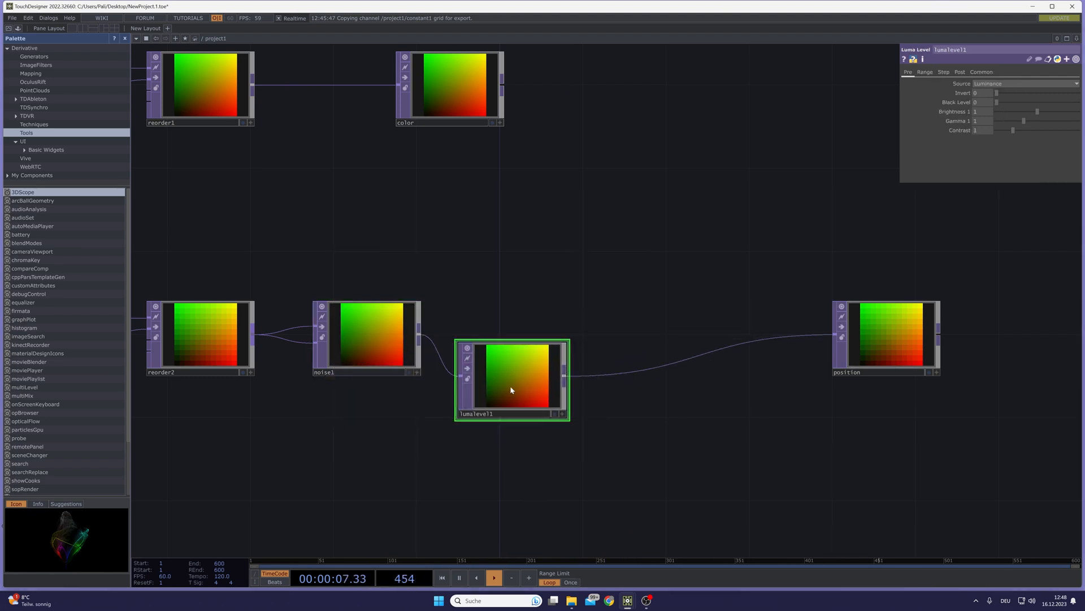
key("Delete")
Insert a Math TOP between the Noise TOP and the position Null, in line with the chain.
right_click(545, 334)
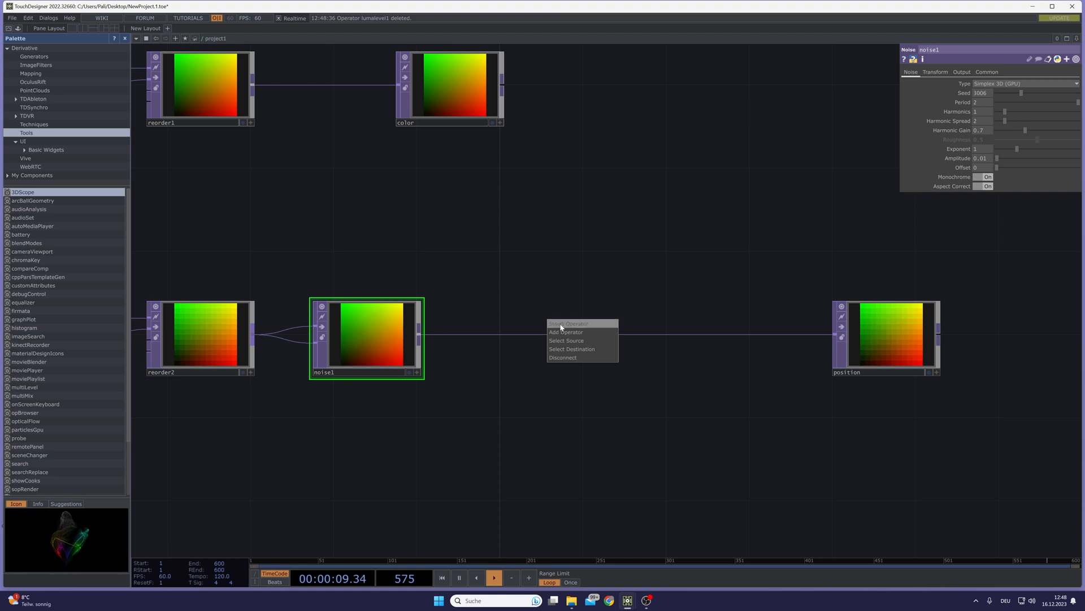
left_click(561, 325)
left_click(480, 391)
left_click(673, 358)
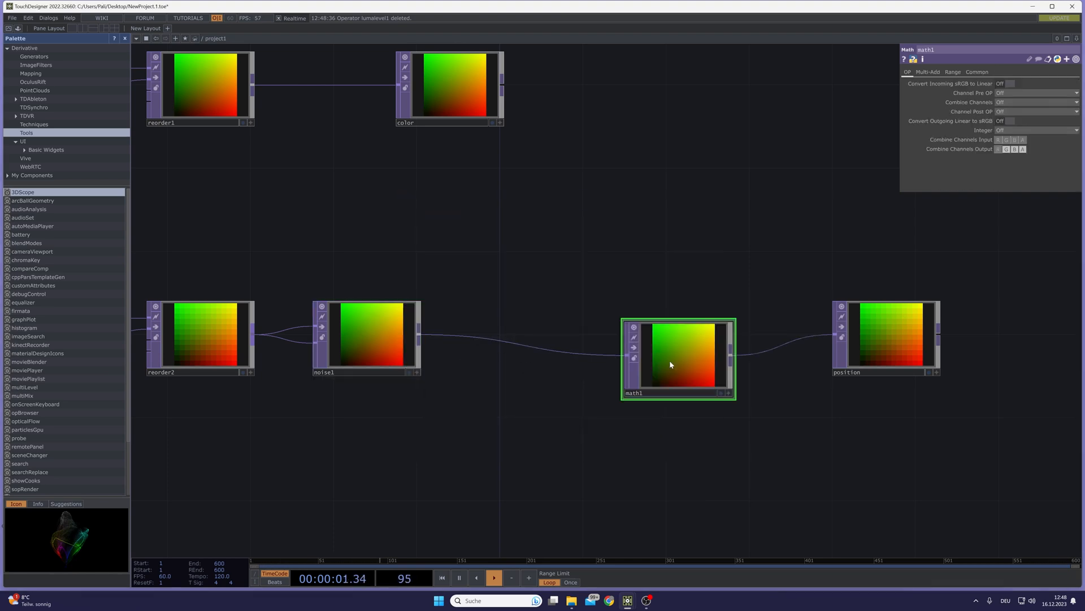
left_click_drag(667, 377, 668, 356)
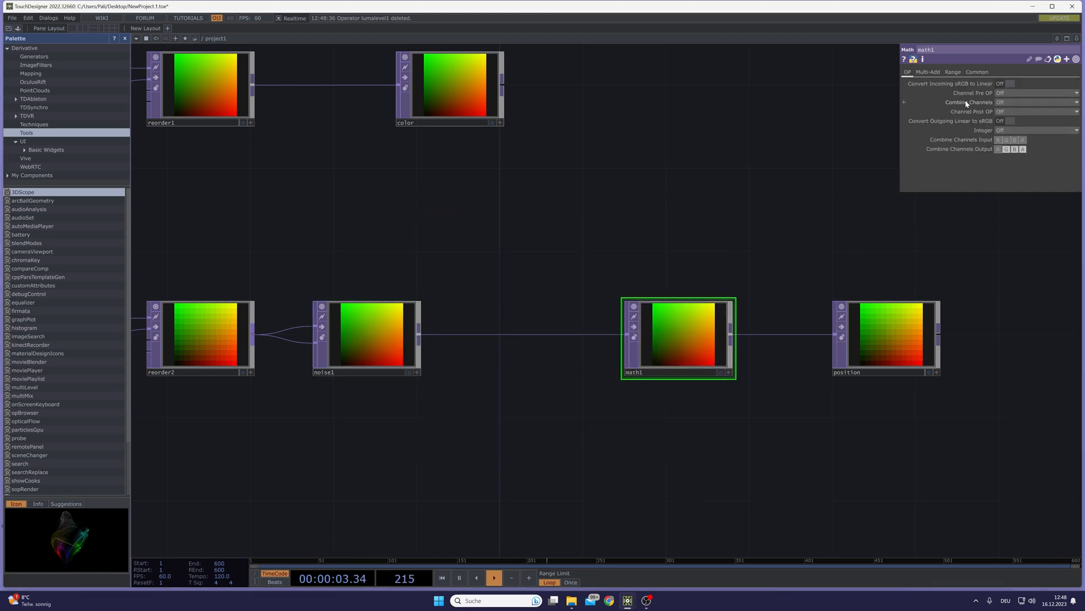
Set the lower value of the Math TOP's To Range to -1.
left_click(953, 71)
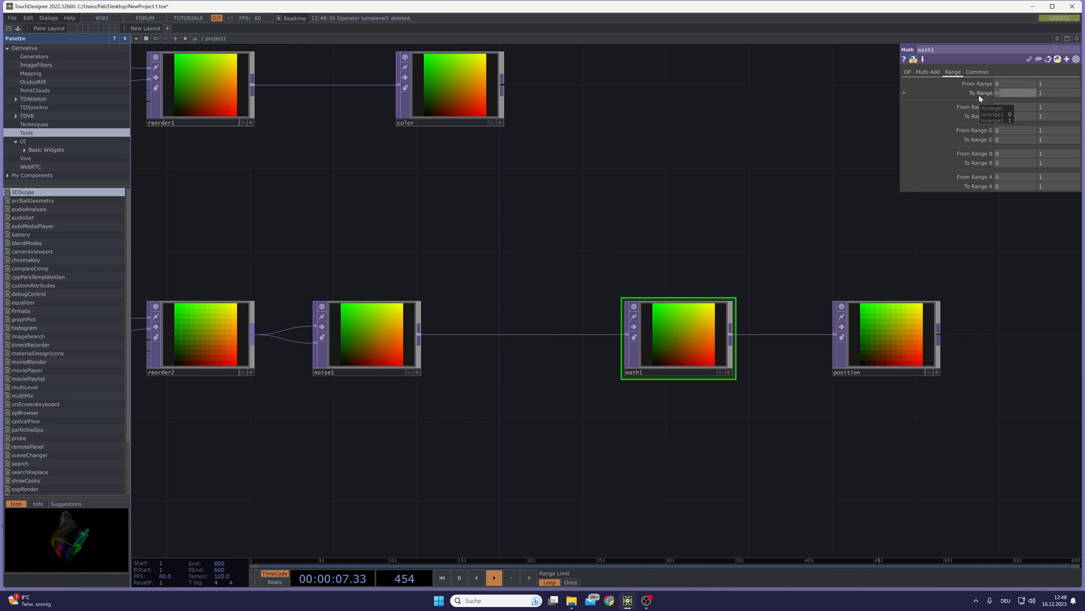
type("-1")
key("Return")
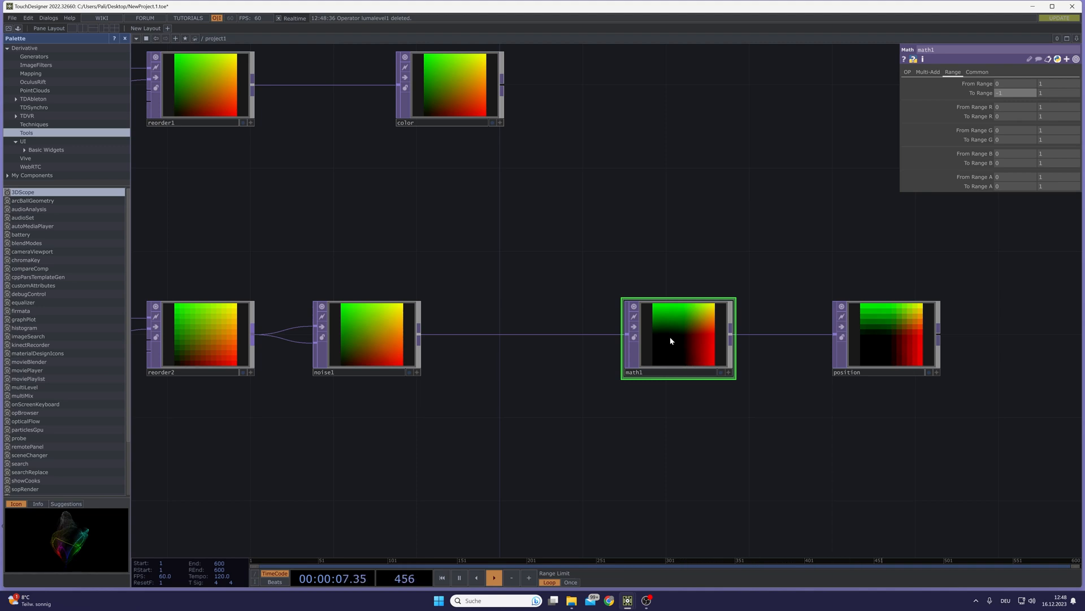
Set Input Smoothness and Viewer Smoothness to Nearest Pixel for the Noise, Math and position TOPs together.
scroll(671, 341, "down", 2)
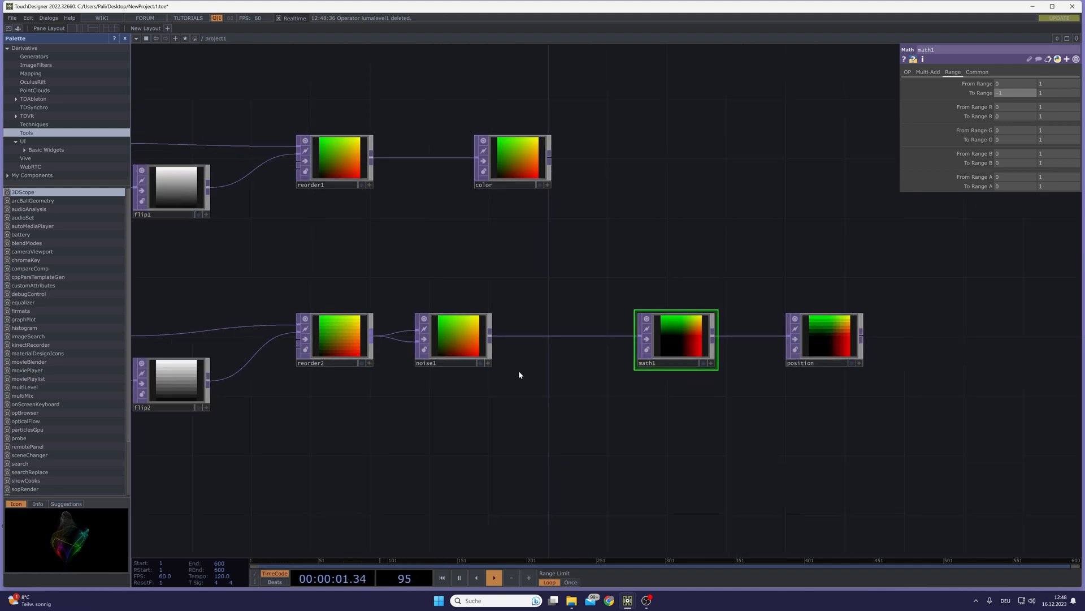
right_click_drag(895, 414, 416, 294)
left_click(976, 71)
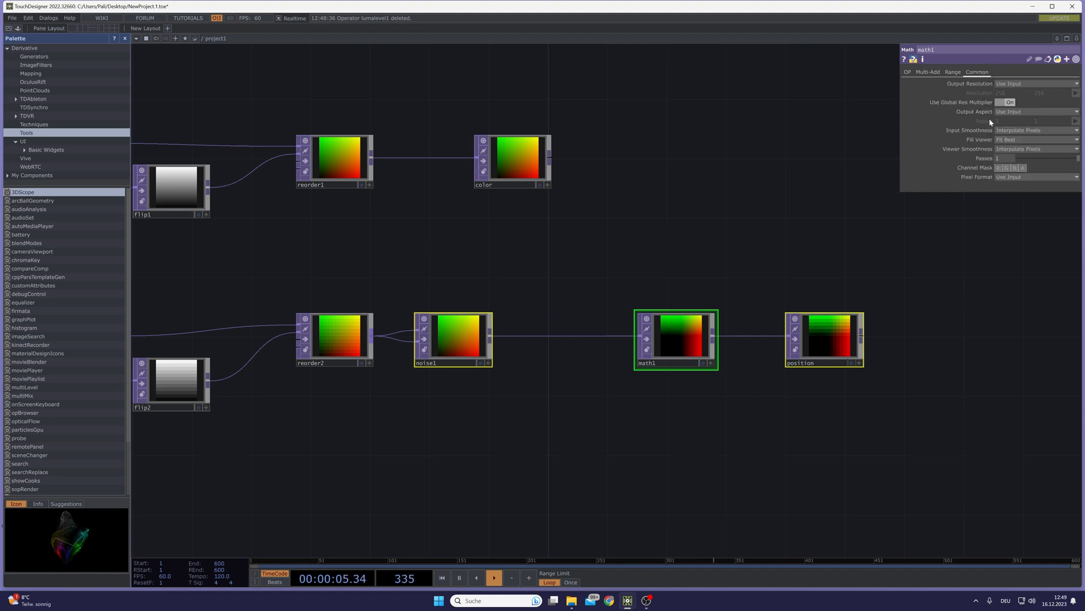
left_click(1015, 130)
left_click(1008, 140)
left_click(1009, 148)
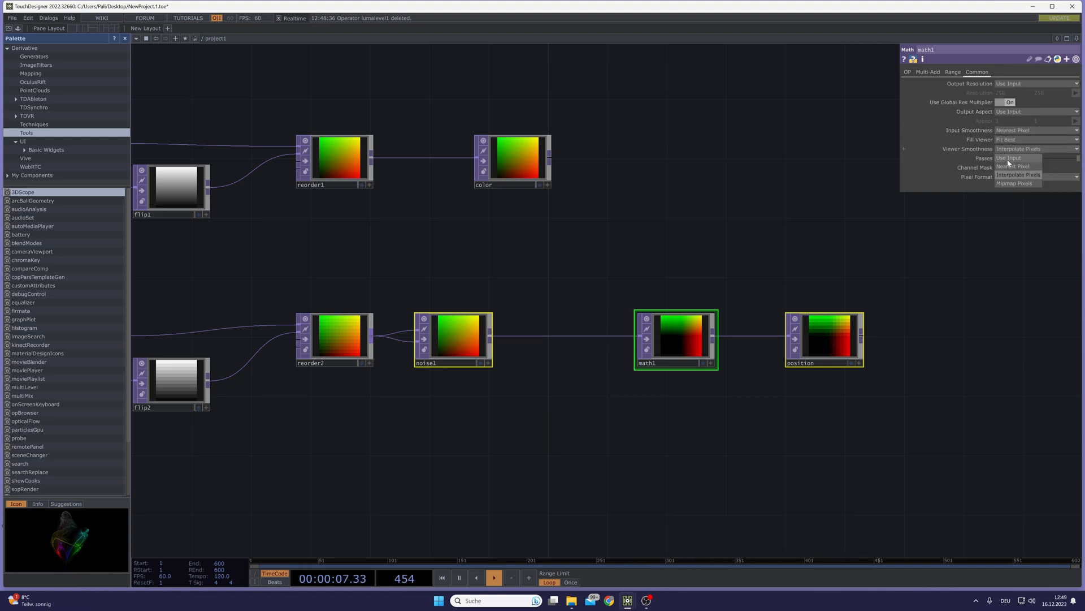
left_click(1008, 165)
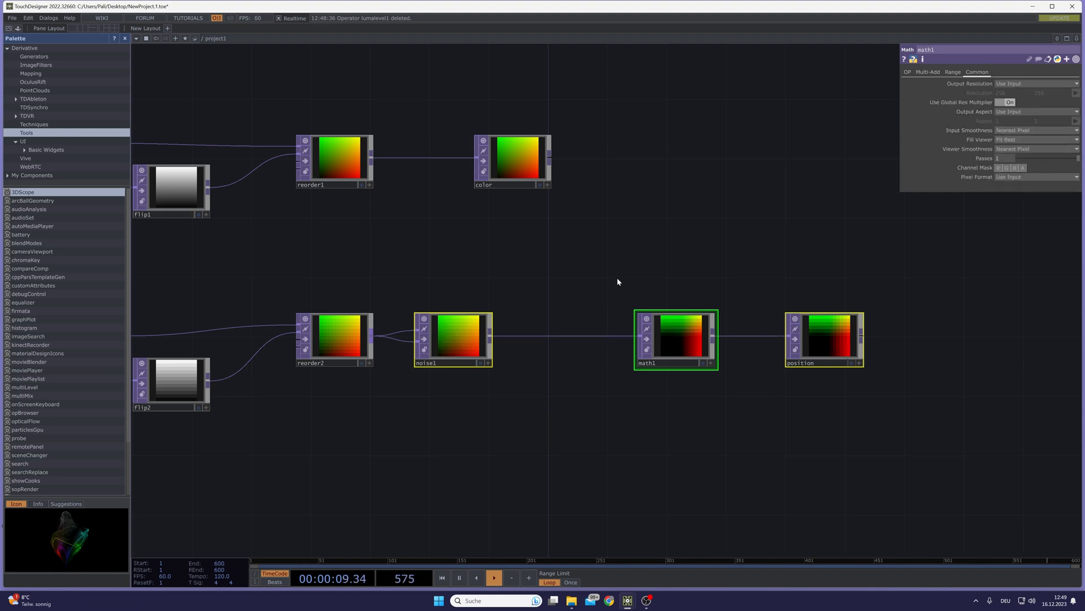
Move the color Null above the position Null so both chains end in line, and clear the multiple selection.
left_click_drag(511, 165, 816, 171)
left_click_drag(741, 419, 431, 392)
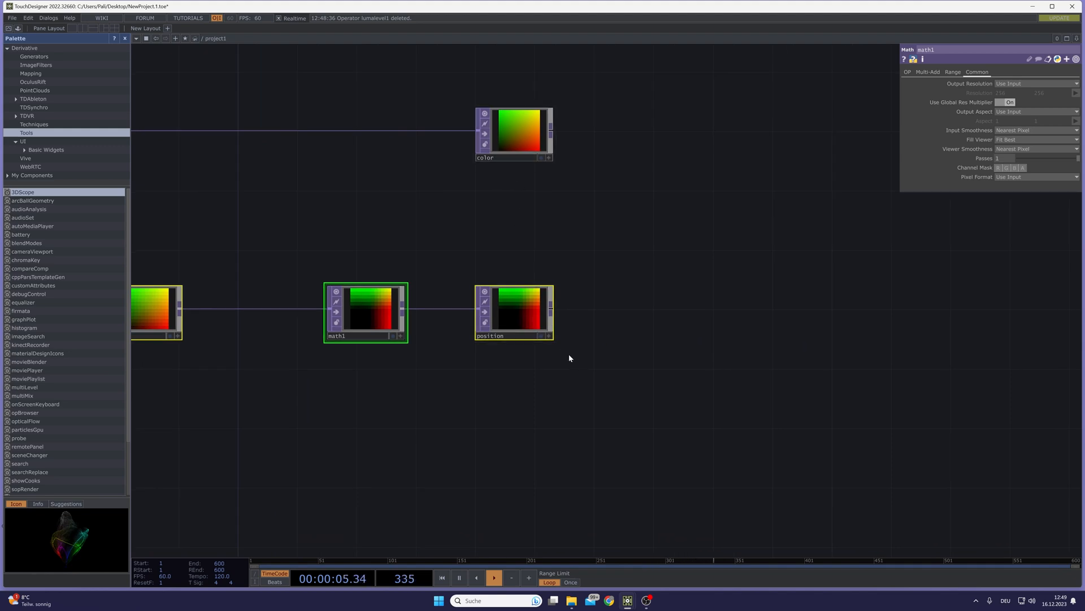
left_click(618, 356)
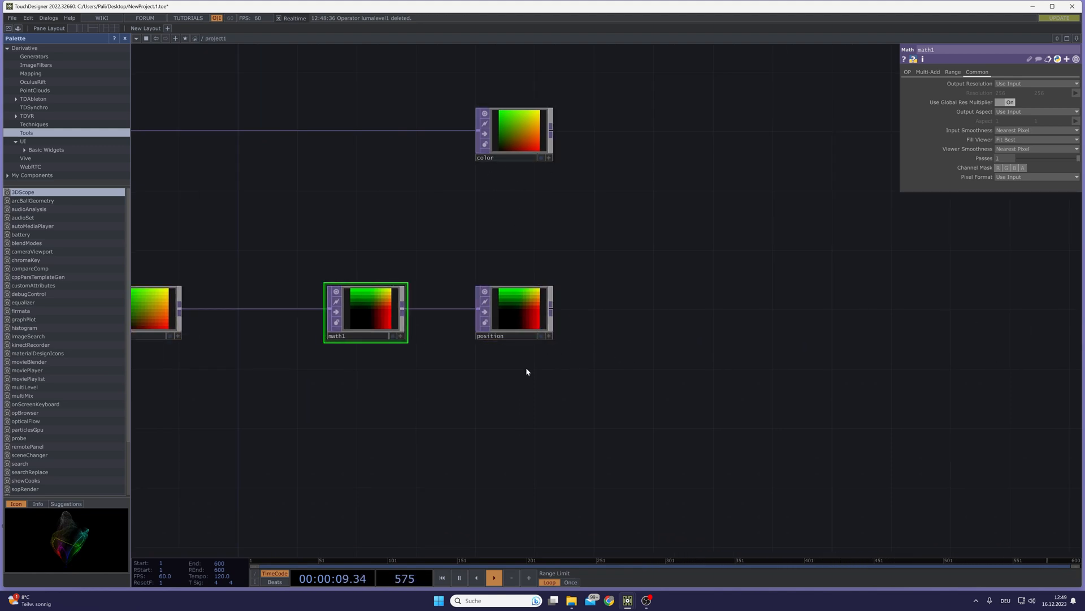
left_click_drag(617, 320, 693, 273)
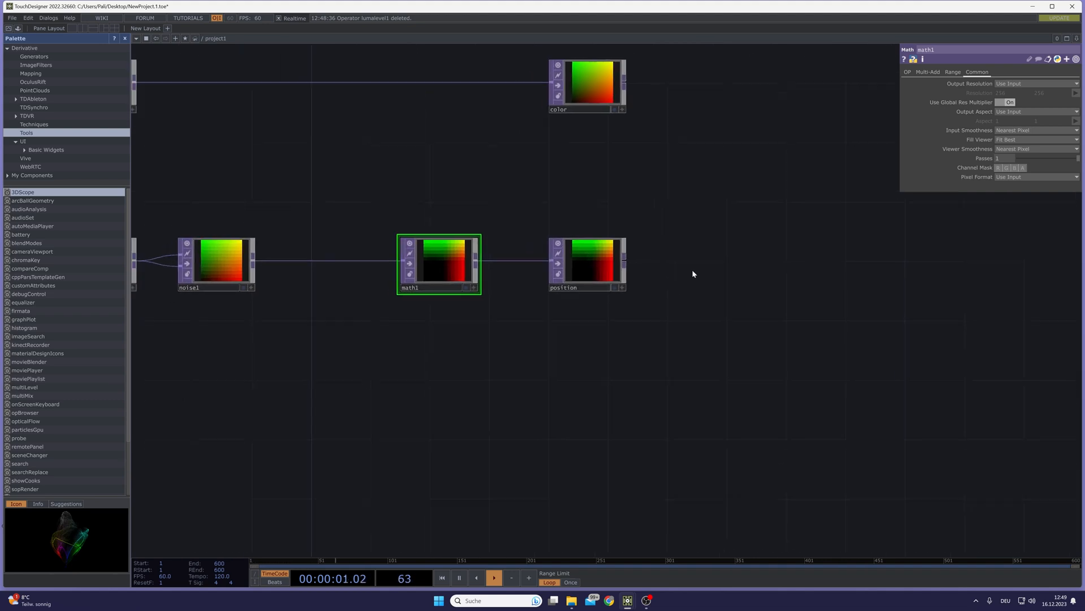
Move the Math TOP closer to the Noise TOP in the position chain.
left_click(609, 263)
left_click_drag(619, 315, 701, 305)
left_click_drag(524, 246, 449, 246)
left_click_drag(575, 193, 500, 297)
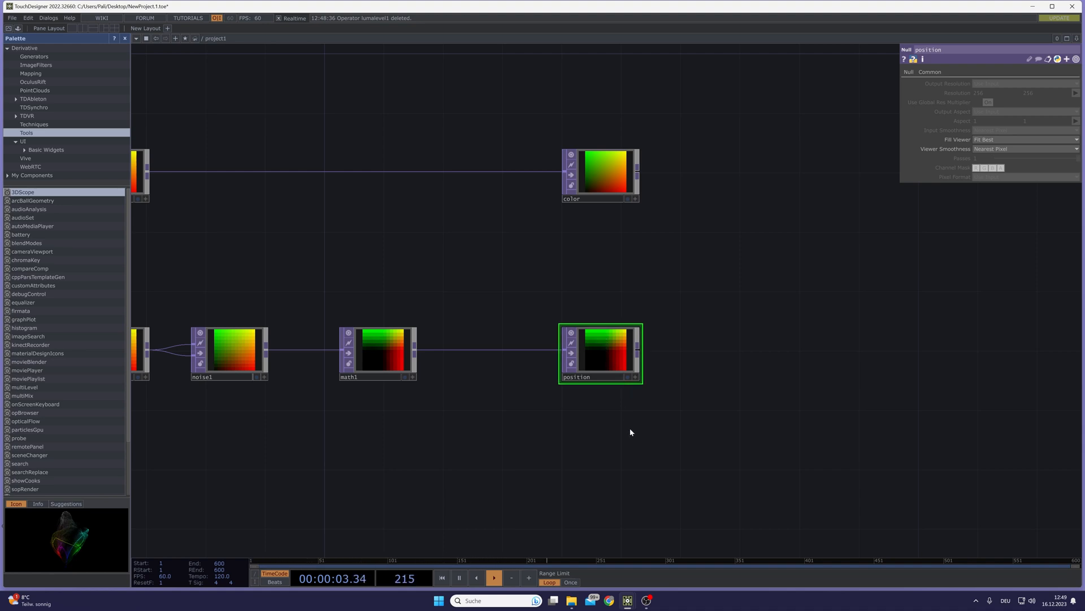
Add a second Noise TOP below the position chain.
left_click_drag(628, 424, 633, 357)
key("Tab")
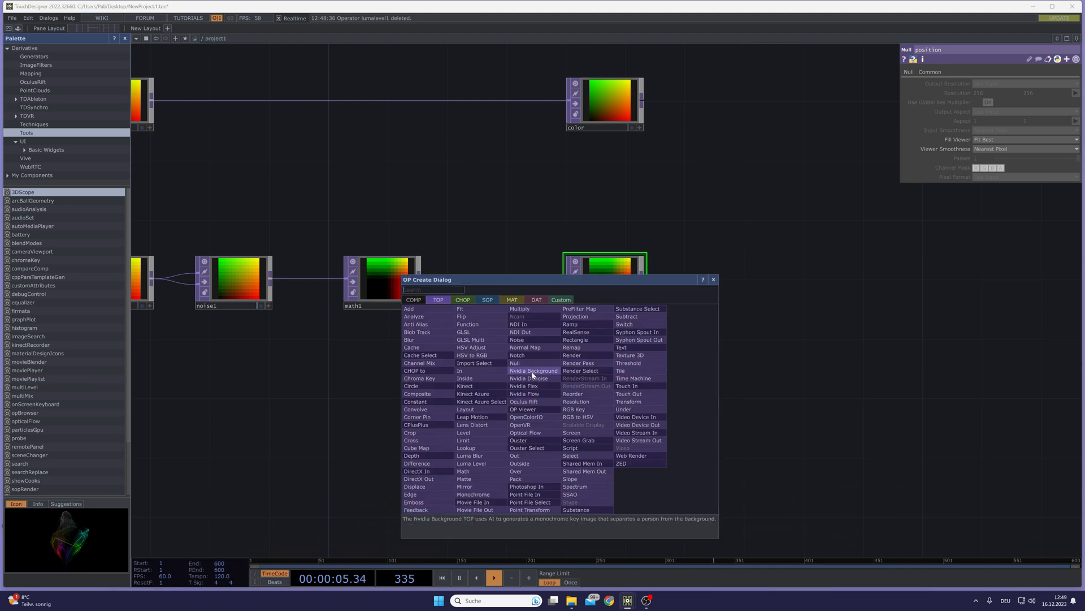
left_click(532, 346)
left_click(425, 406)
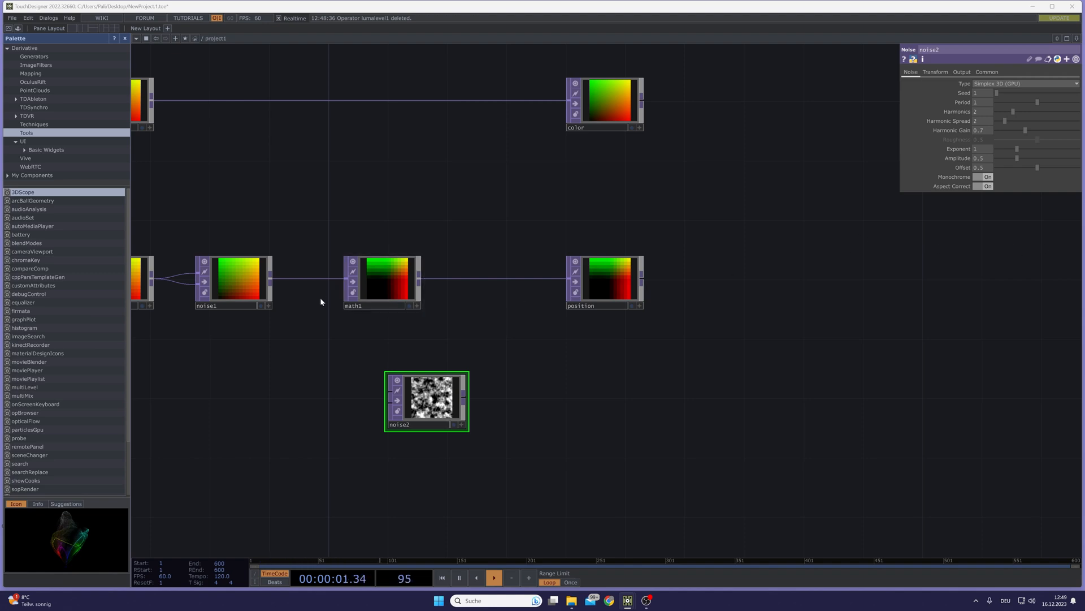
Wire the Math TOP's output into the new Noise TOP's first input and shift the Math TOP closer to the first Noise TOP.
left_click_drag(272, 278, 486, 418)
left_click_drag(419, 279, 590, 381)
key("ctrl+z")
key("ctrl+z")
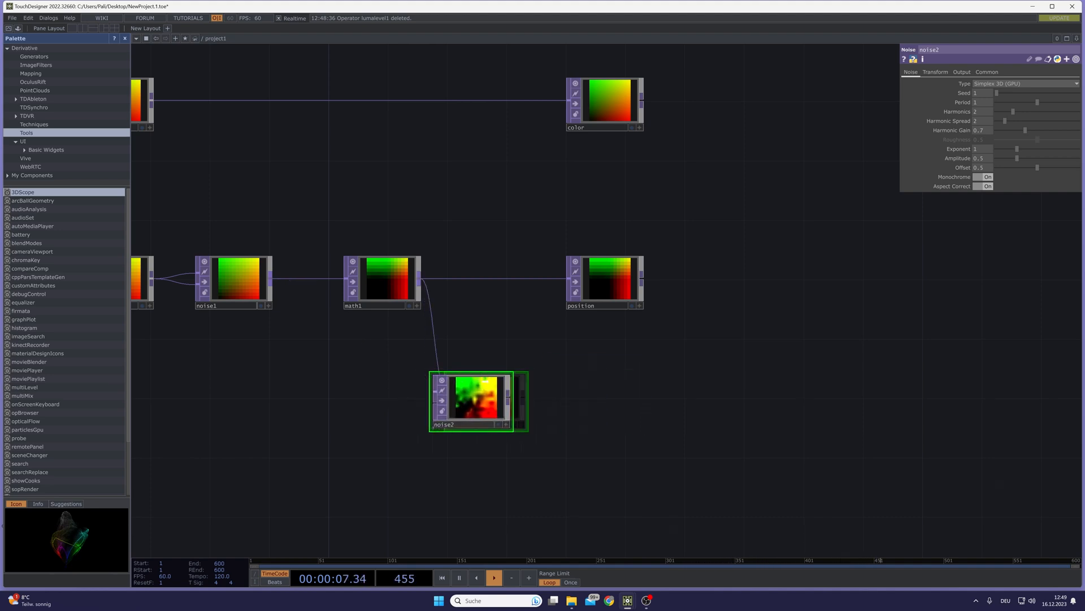
left_click_drag(383, 291, 337, 292)
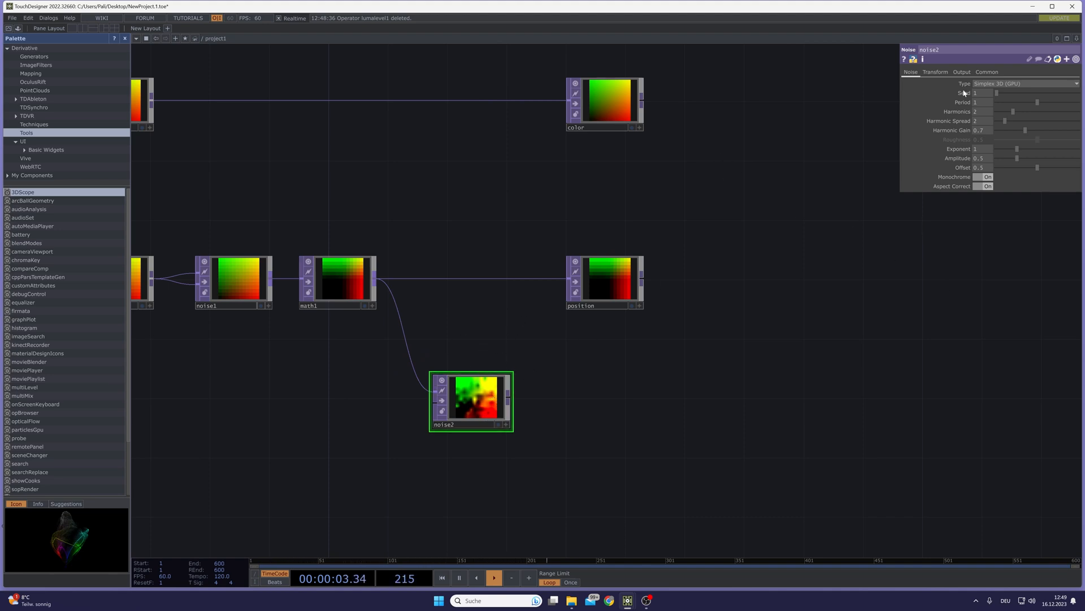
Set the new Noise TOP's RGB output to Noise, its period to 2 and its harmonics to 0.
left_click(935, 72)
left_click(962, 72)
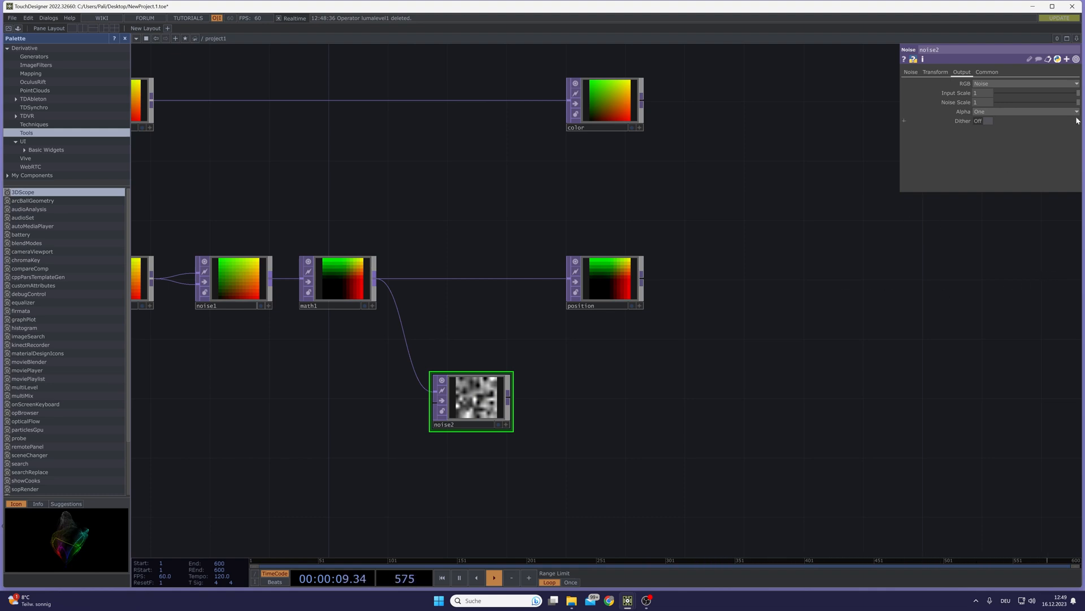
left_click(911, 72)
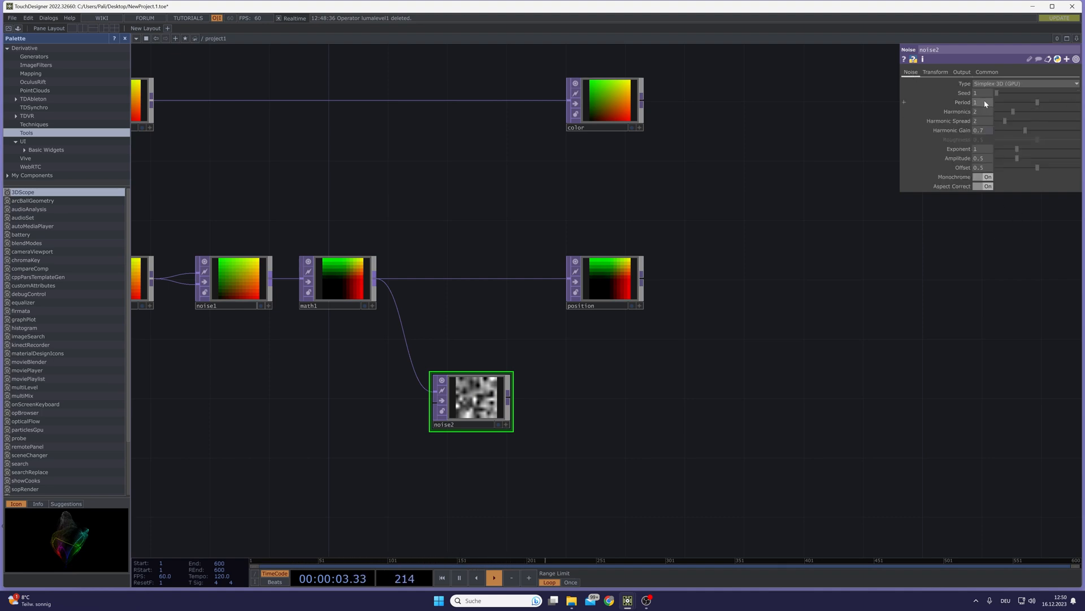
left_click_drag(1008, 113, 979, 117)
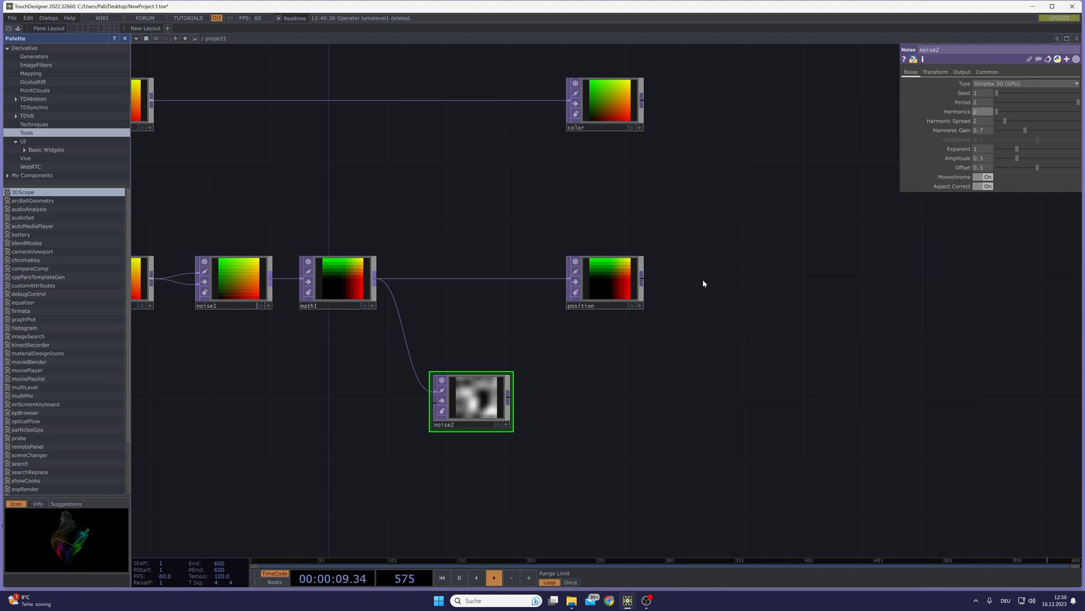
Set Input Smoothness and Viewer Smoothness to Nearest Pixel for the new Noise TOP.
left_click(987, 71)
left_click(993, 130)
left_click(992, 140)
left_click(994, 149)
left_click(993, 167)
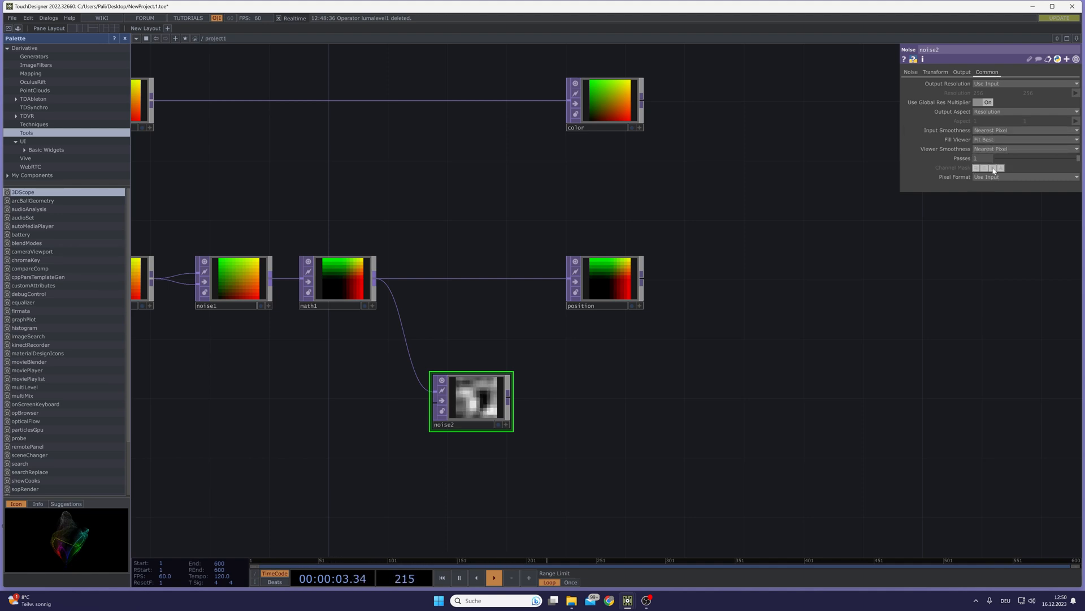
Append a Null TOP to the second Noise TOP, placed below the position Null, and name it scale.
left_click(508, 393)
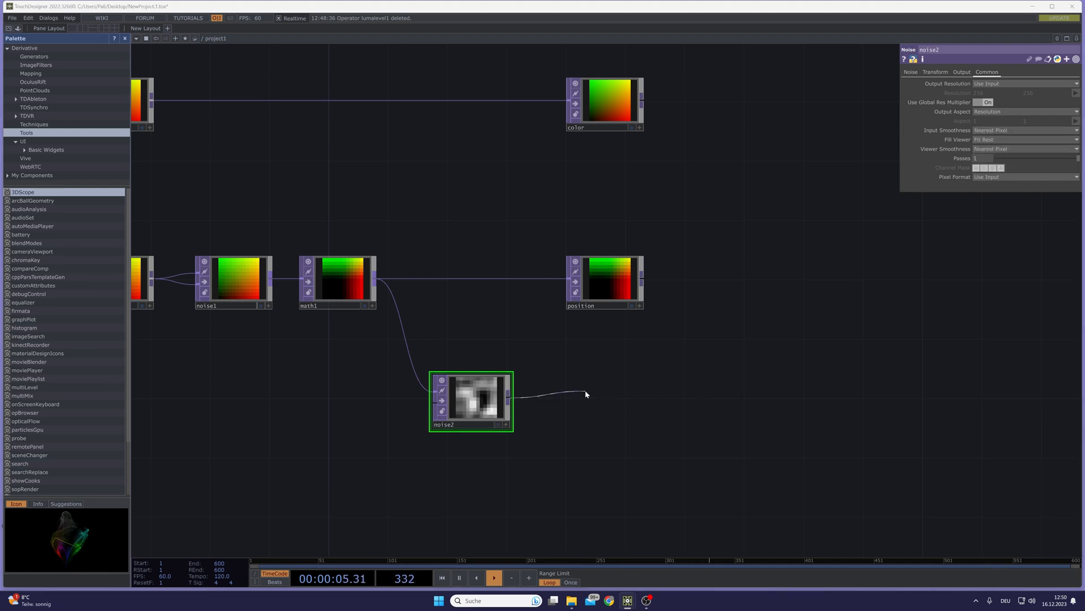
left_click(584, 392)
left_click(547, 349)
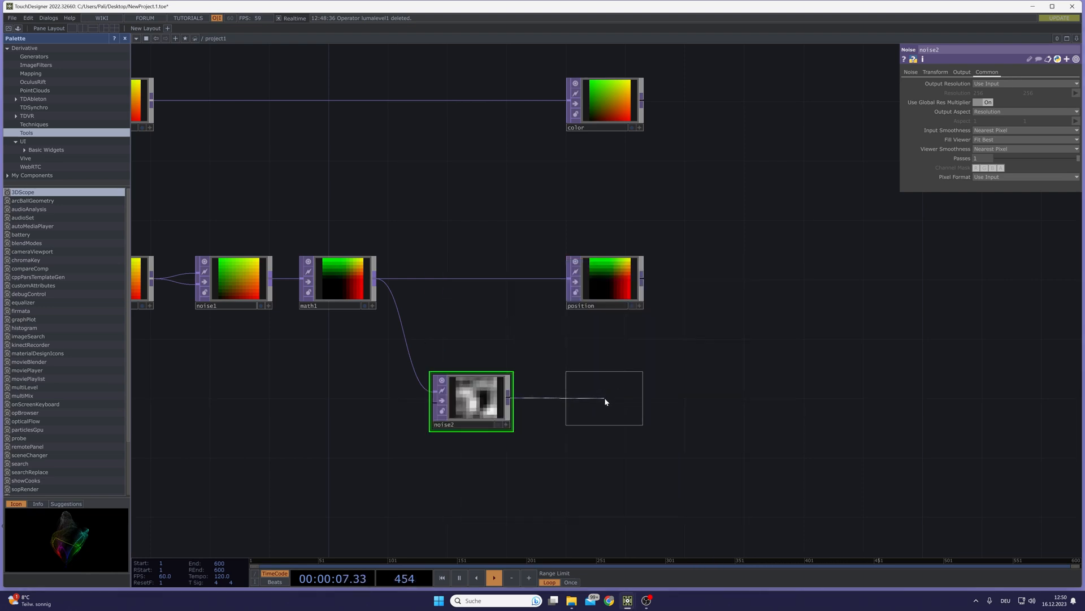
left_click(604, 397)
left_click(596, 427)
type("sc")
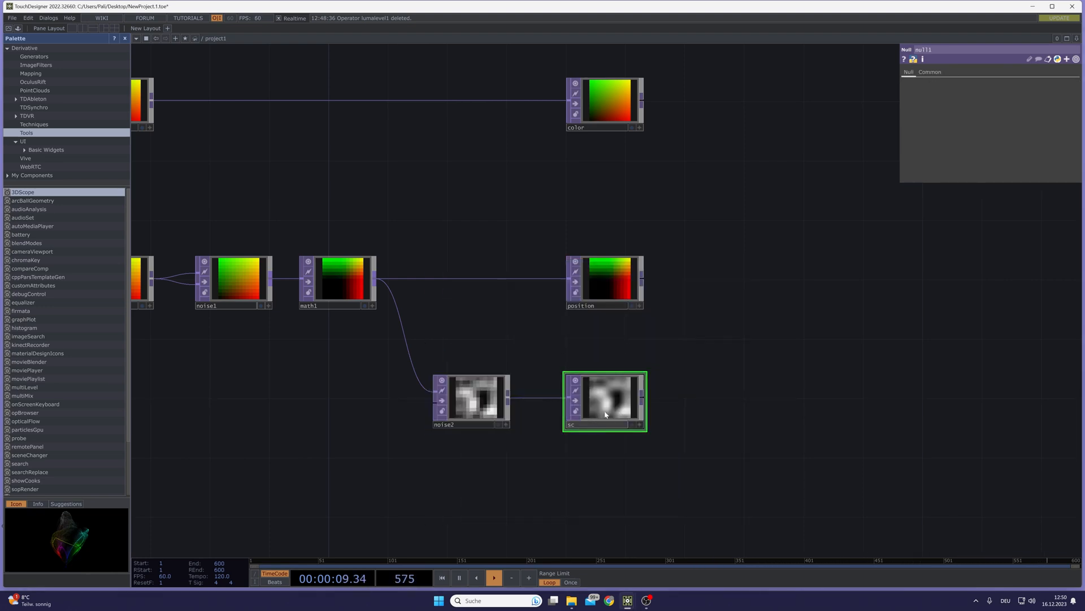
type("ale")
key("Return")
Set the scale Null's Viewer Smoothness to Nearest Pixel.
left_click(934, 73)
left_click(989, 139)
left_click(987, 143)
left_click(986, 149)
left_click(988, 166)
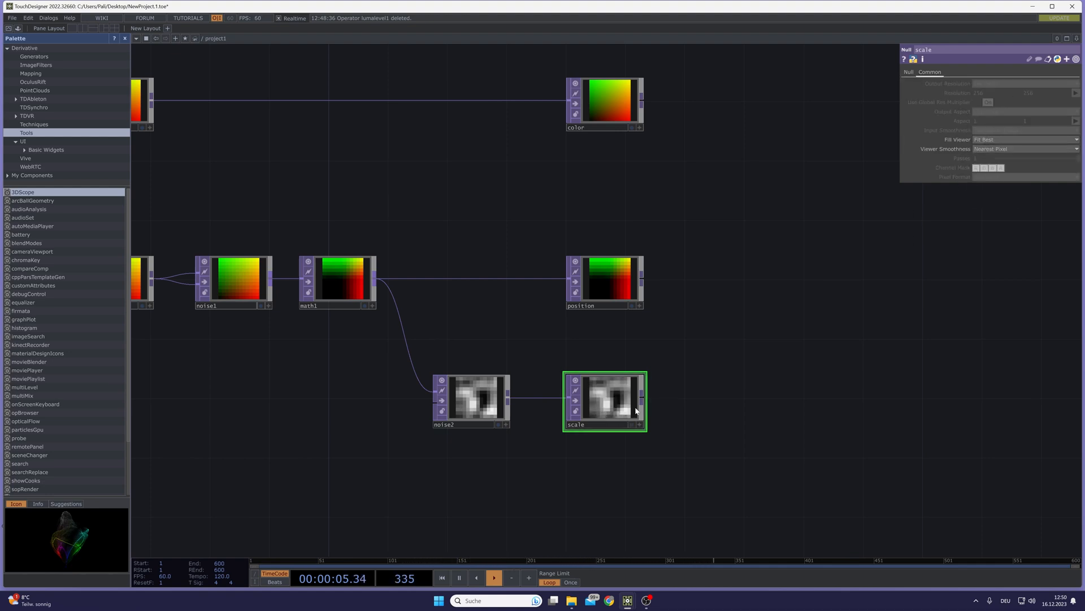
Add a Sphere SOP in the empty network area beyond the color, position and scale Nulls.
left_click_drag(765, 297, 612, 305)
scroll(613, 305, "down", 3)
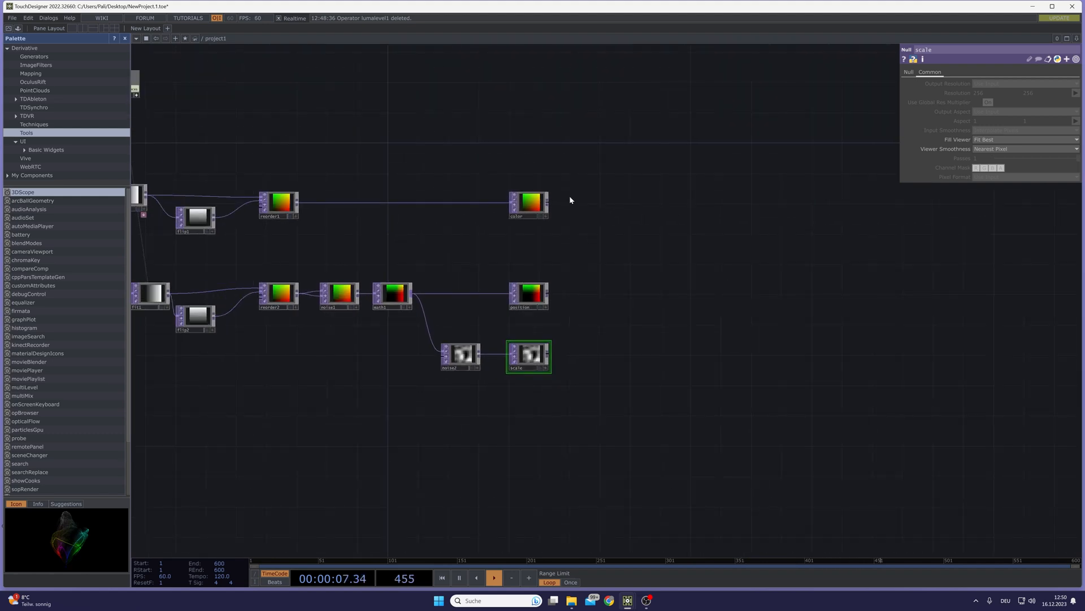
left_click_drag(639, 251, 541, 226)
left_click_drag(621, 270, 584, 308)
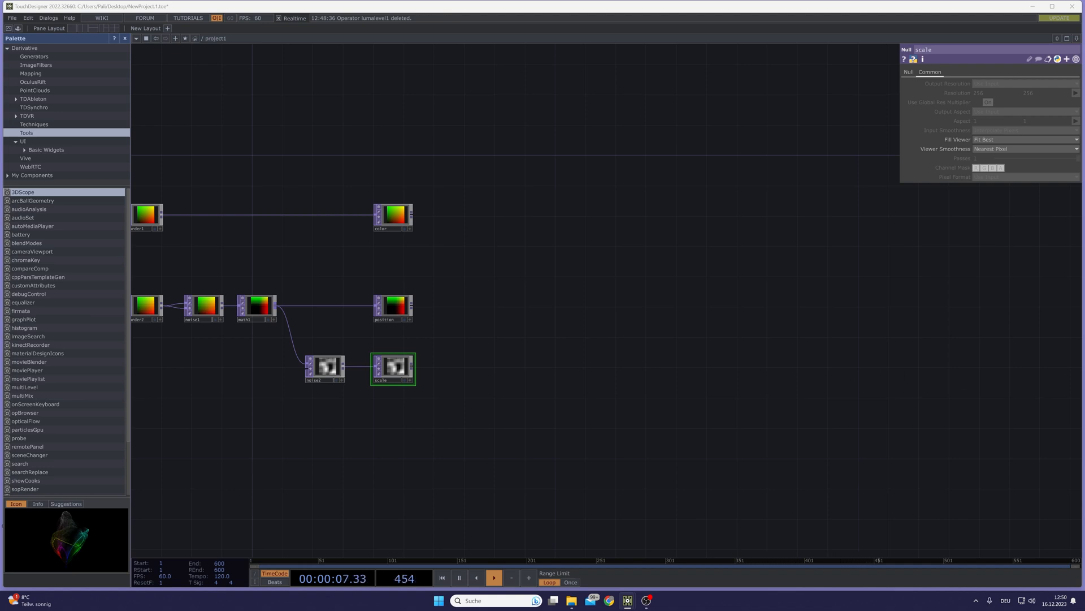
left_click_drag(612, 340, 602, 324)
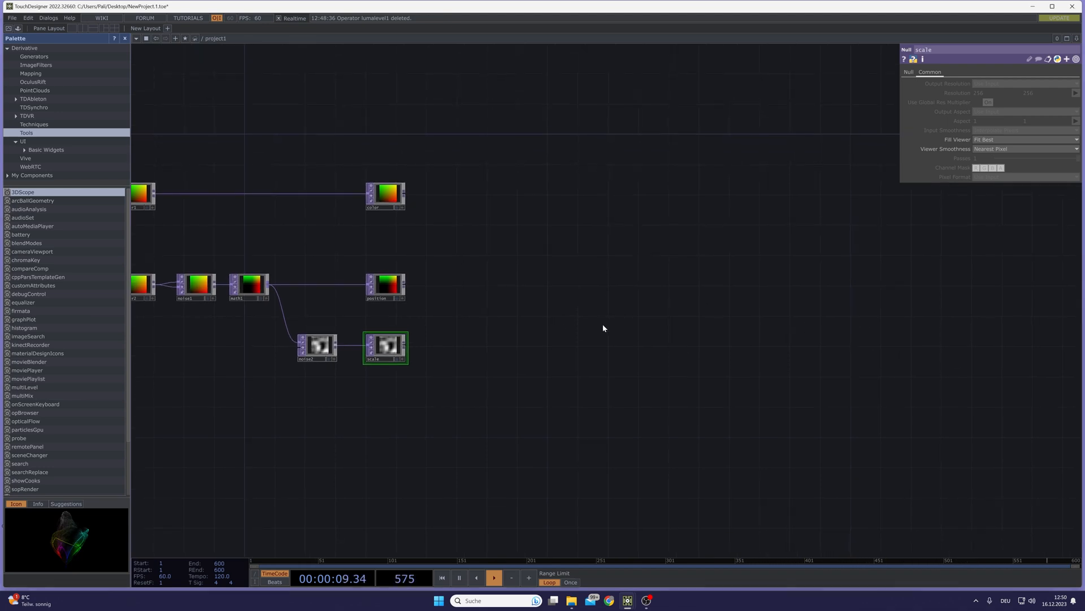
key("Tab")
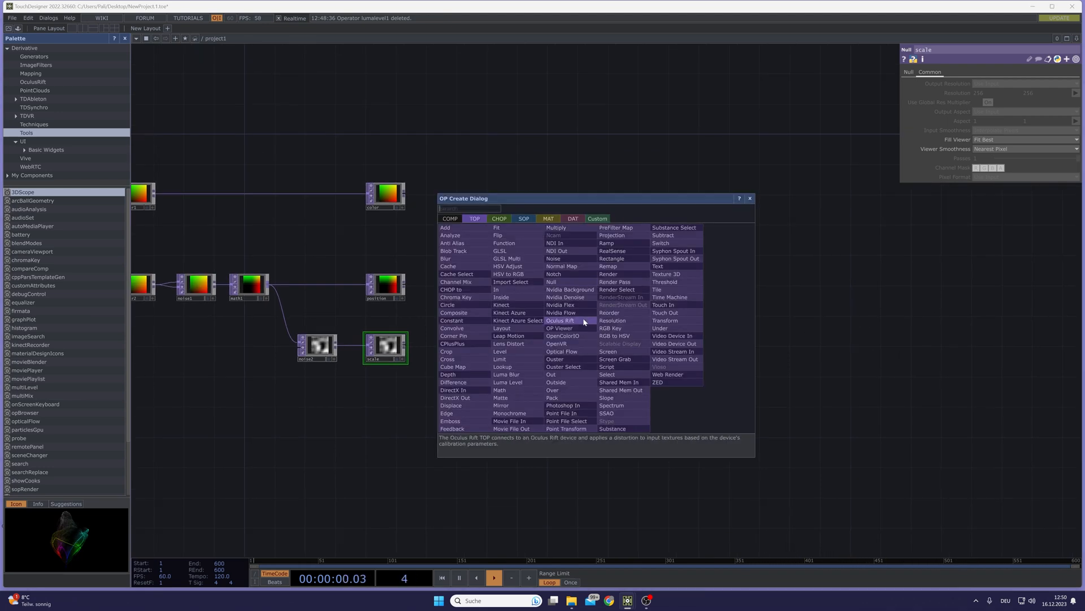
left_click(527, 219)
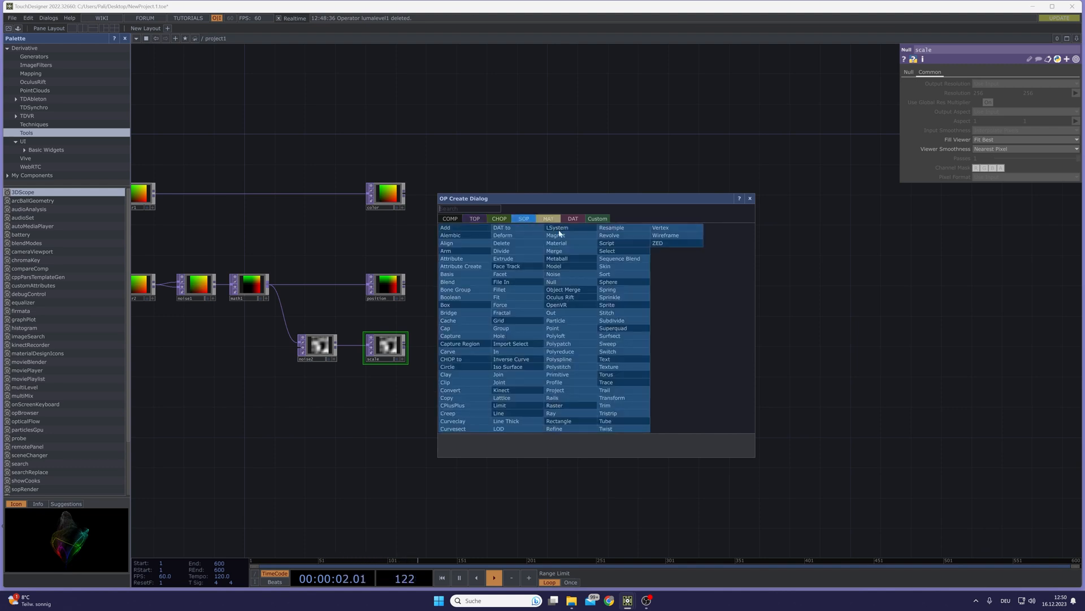
left_click(606, 282)
left_click(550, 356)
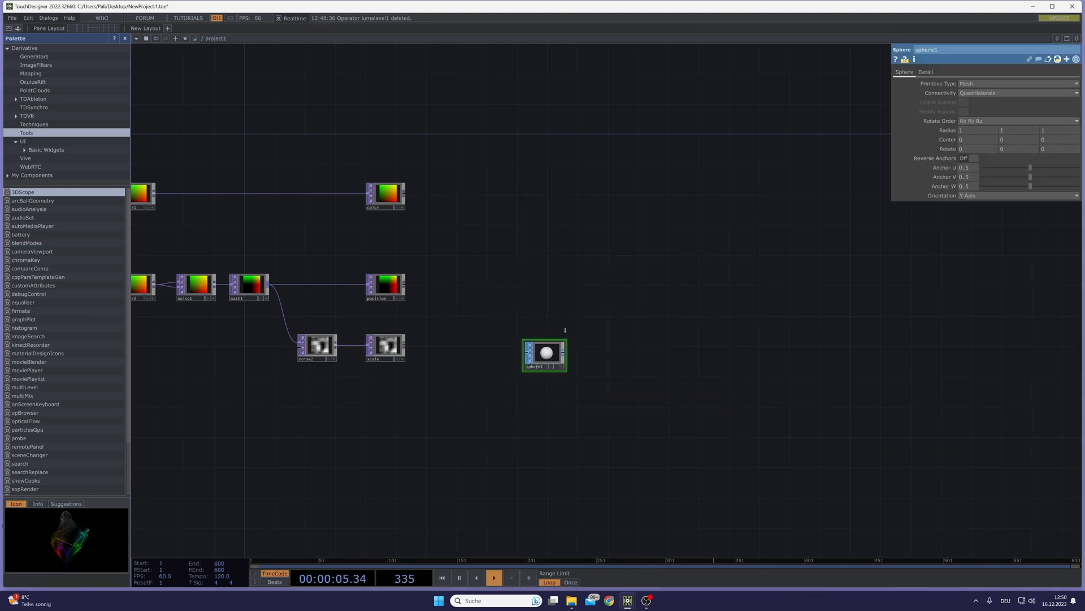
Set the Sphere SOP's rows and columns to 15 each.
left_click(926, 72)
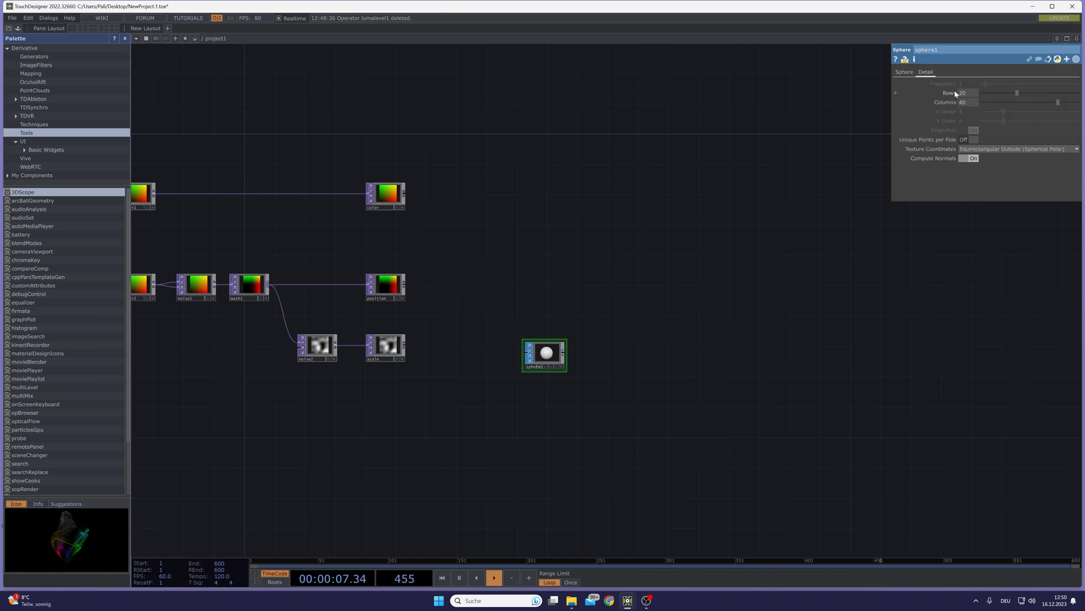
type("15")
left_click(964, 103)
type("15")
key("Return")
scroll(534, 340, "up", 5)
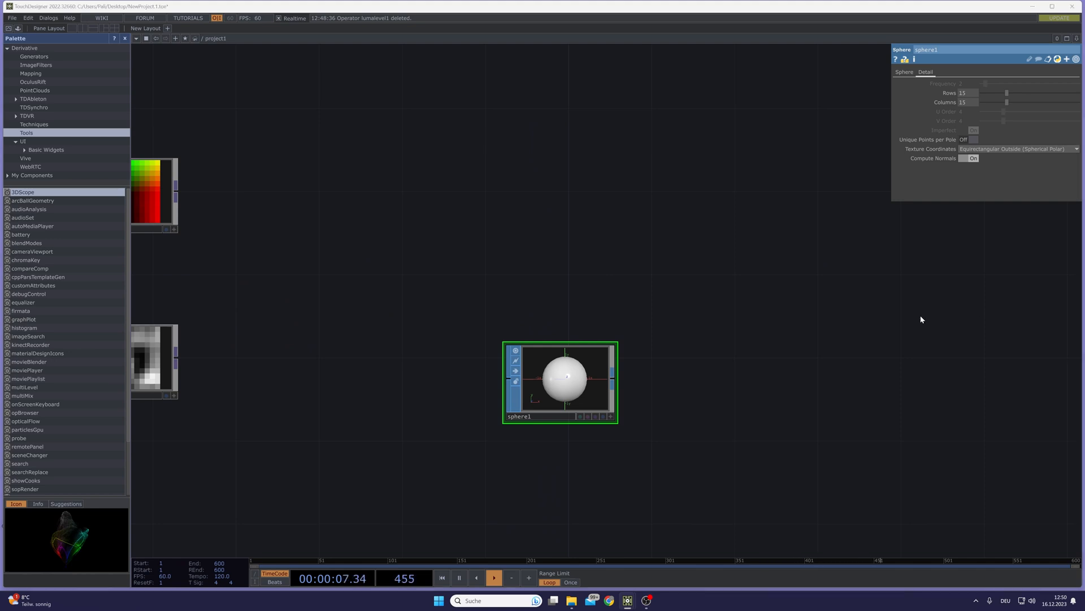
Append a Noise SOP to the sphere, with a period of 10 and harmonics of 0.
left_click(613, 378)
left_click(677, 371)
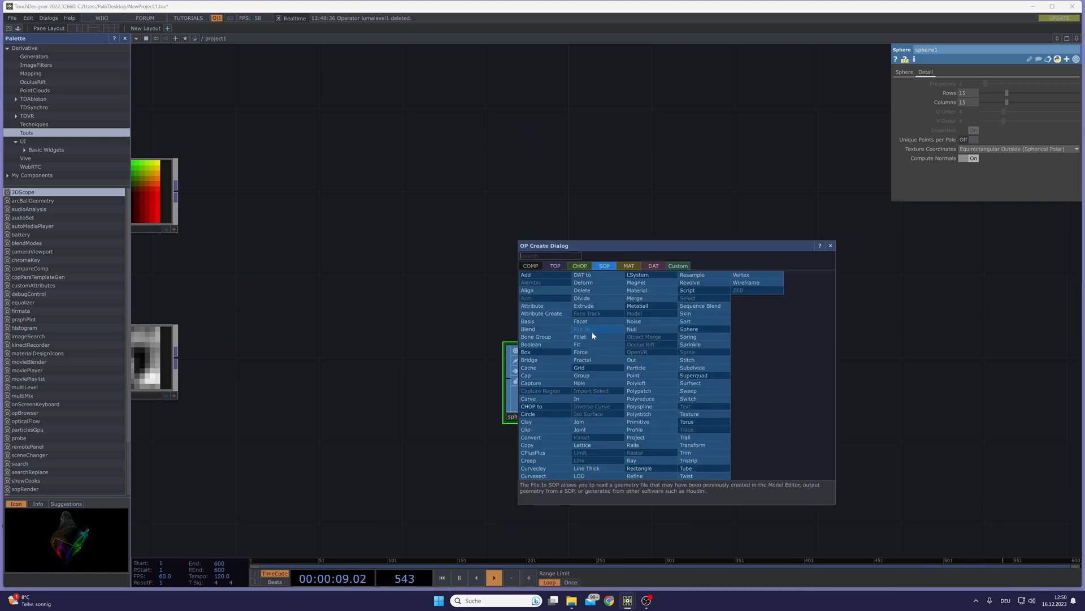
left_click(633, 321)
left_click(707, 391)
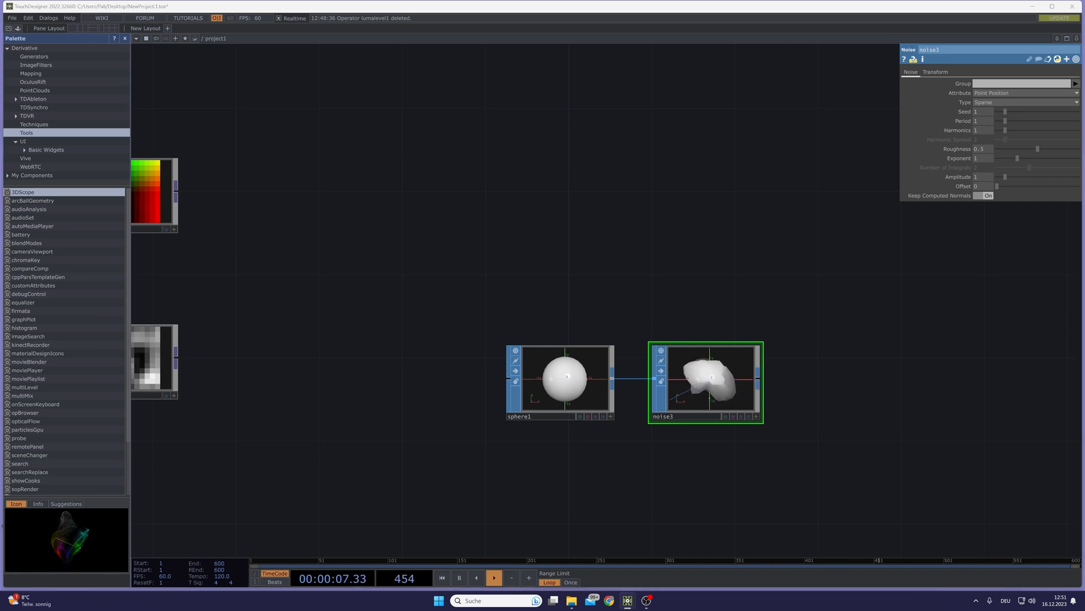
left_click_drag(1010, 121, 1078, 120)
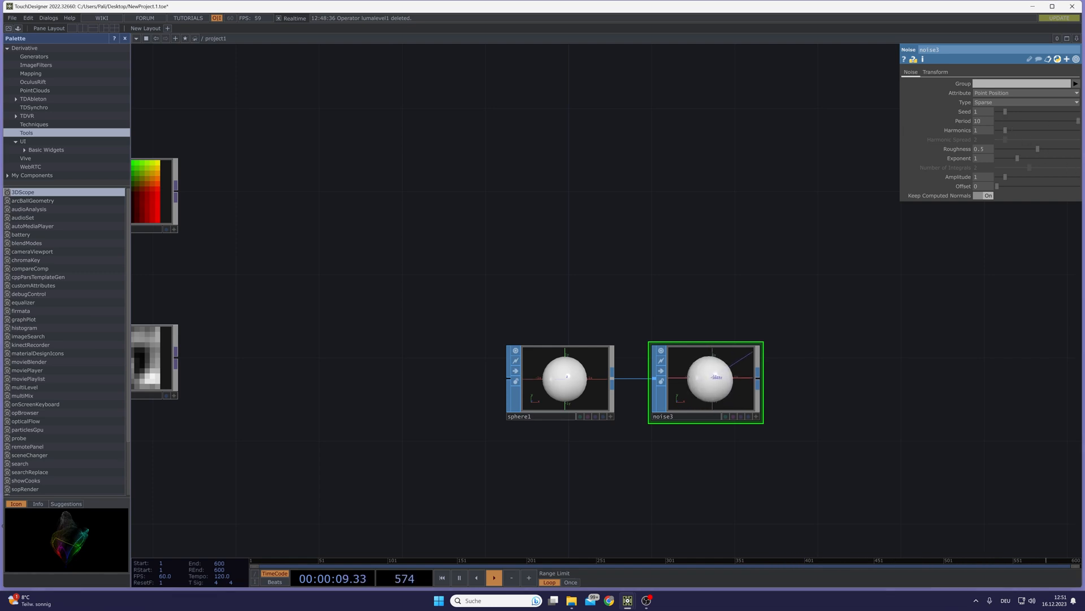
left_click_drag(1005, 130, 995, 130)
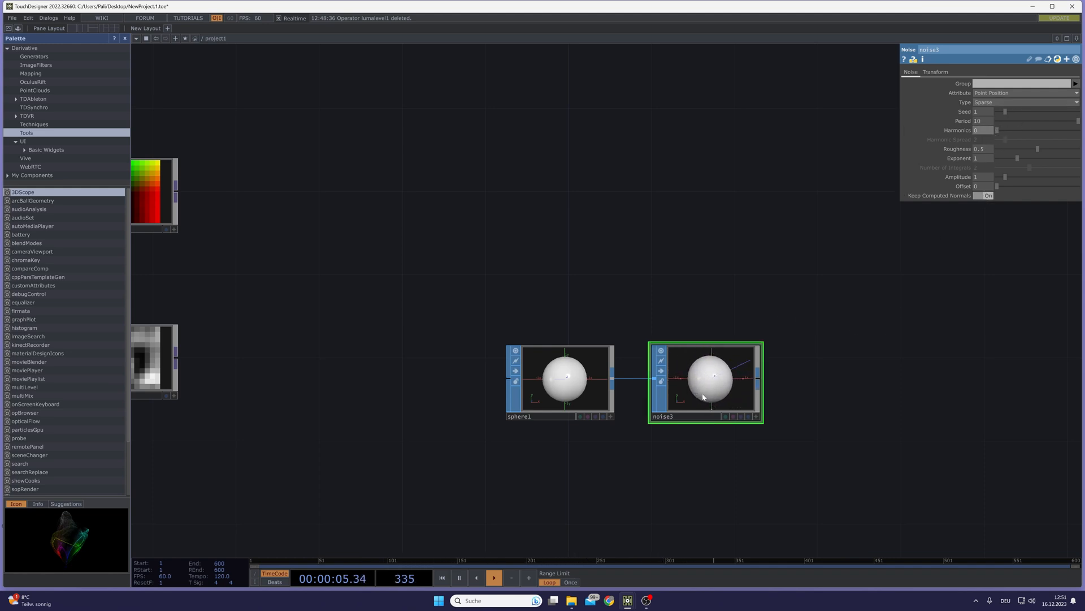
Try the expression absTime.seconds on the Noise SOP's Z translate and return that parameter to its constant value.
scroll(704, 397, "up", 5)
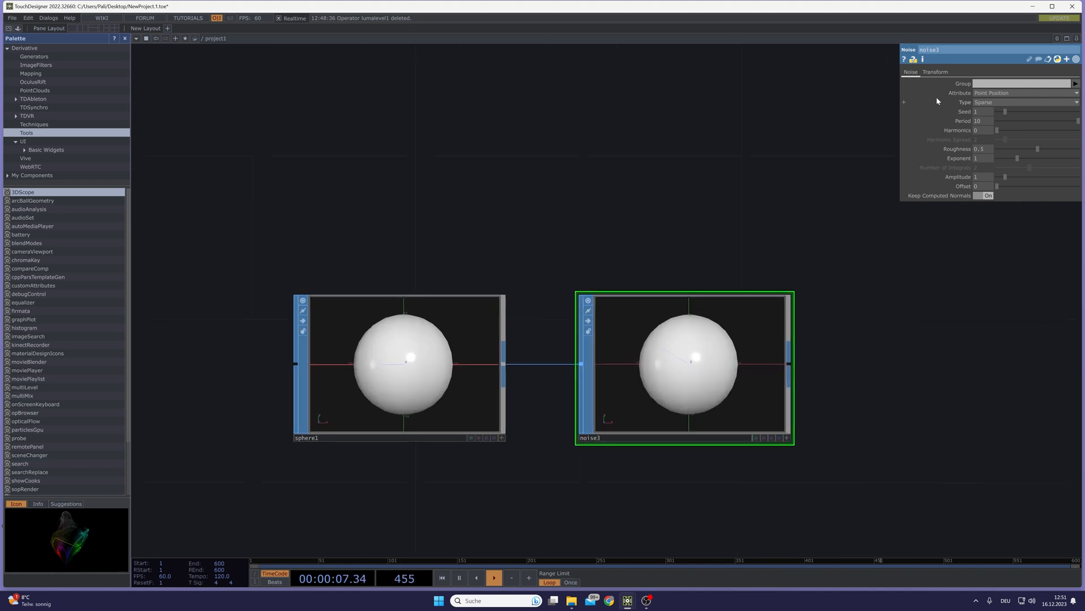
left_click(936, 72)
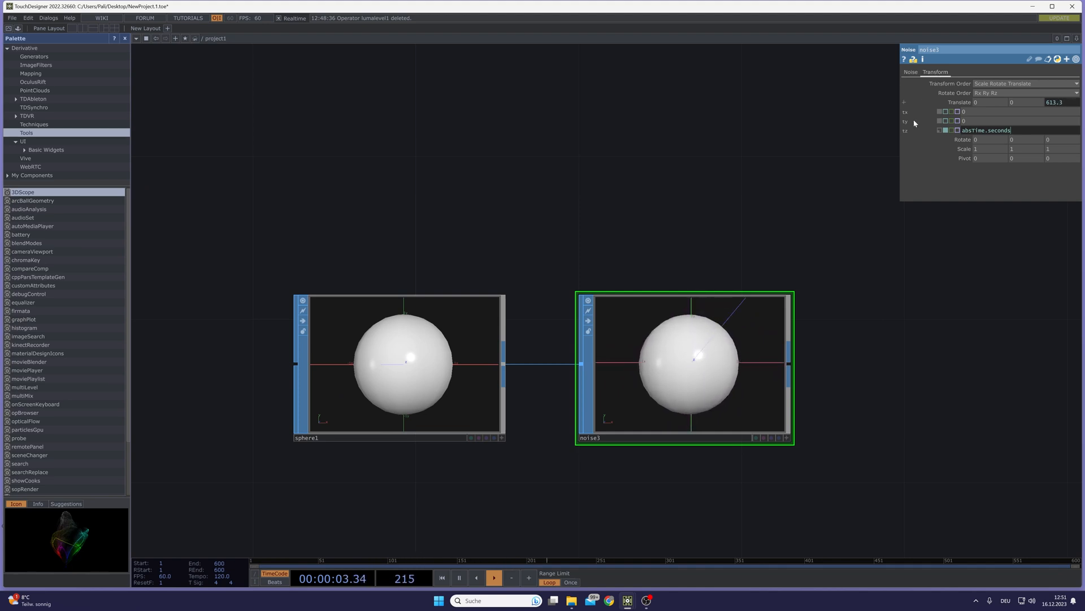
left_click(939, 131)
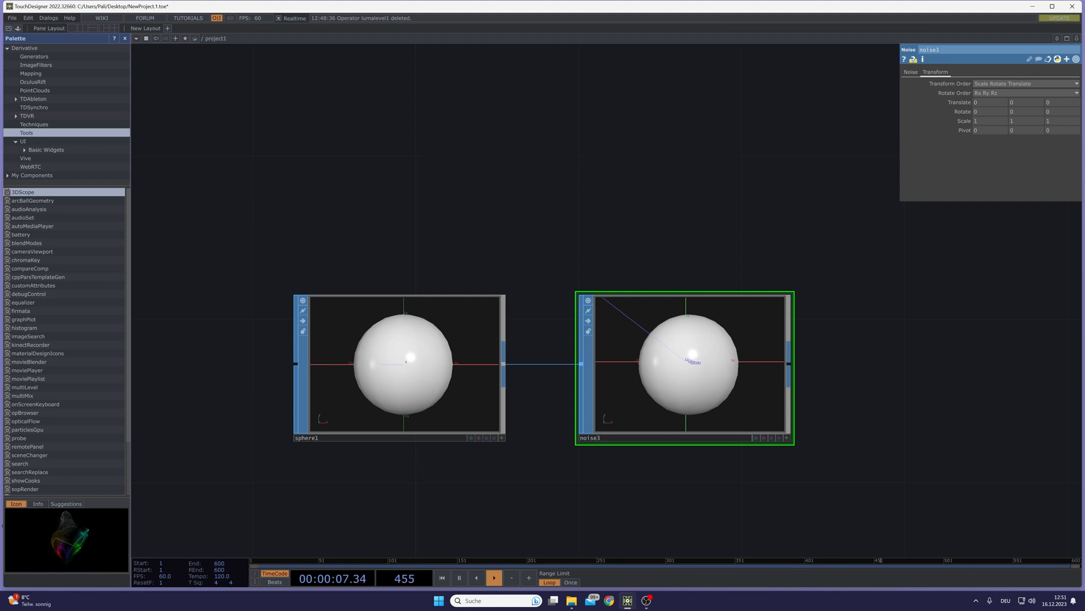
Compare the noise-deformed sphere with the original up close and adjust the Noise SOP's period, leaving it at 10.
scroll(675, 349, "up", 5)
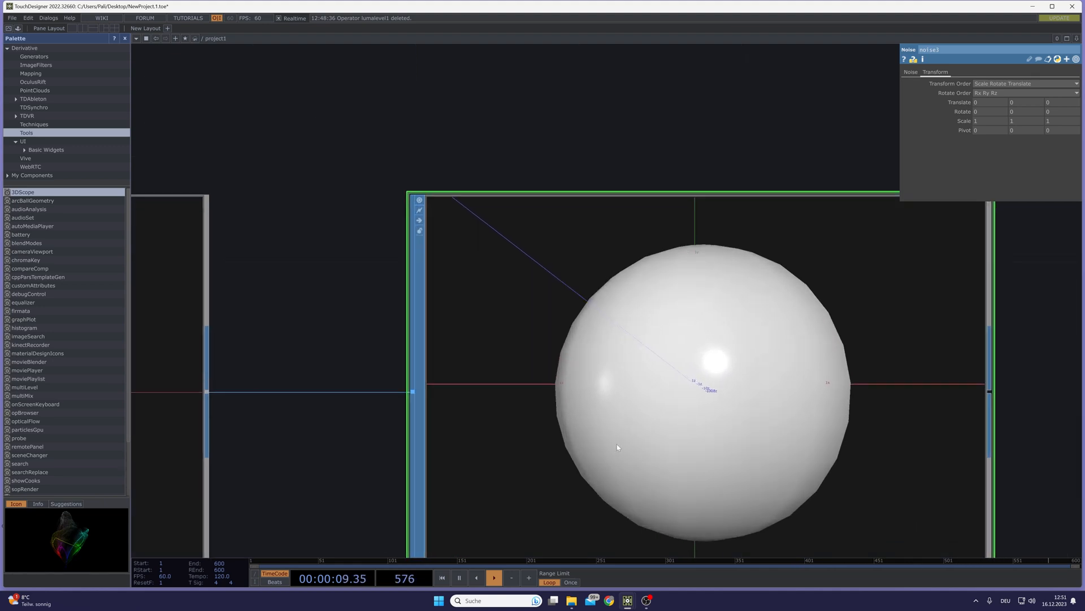
scroll(633, 425, "down", 7)
scroll(345, 418, "up", 5)
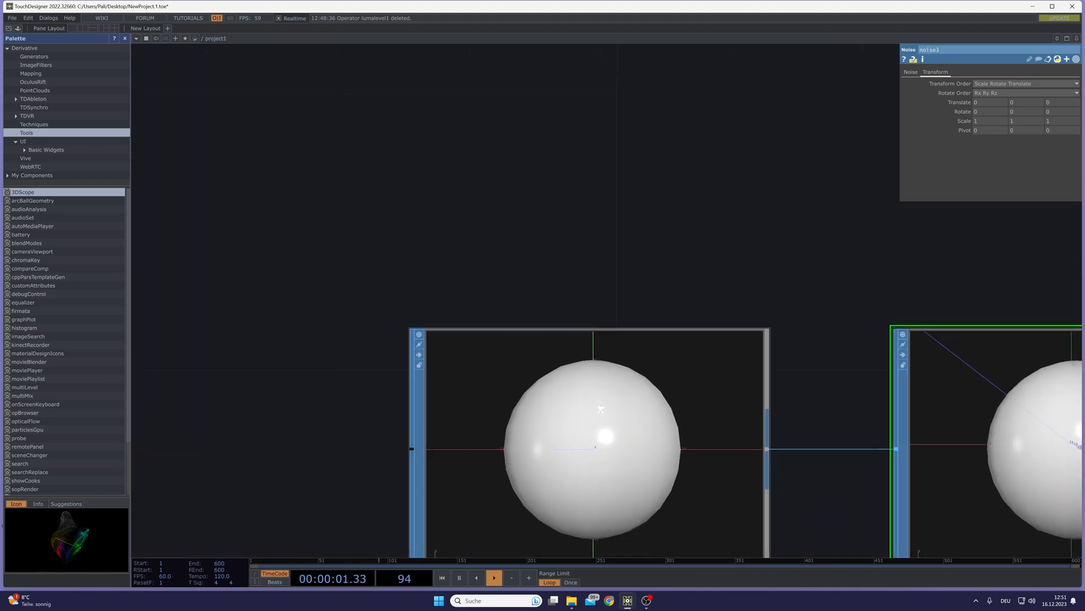
scroll(611, 403, "down", 3)
scroll(781, 341, "up", 5)
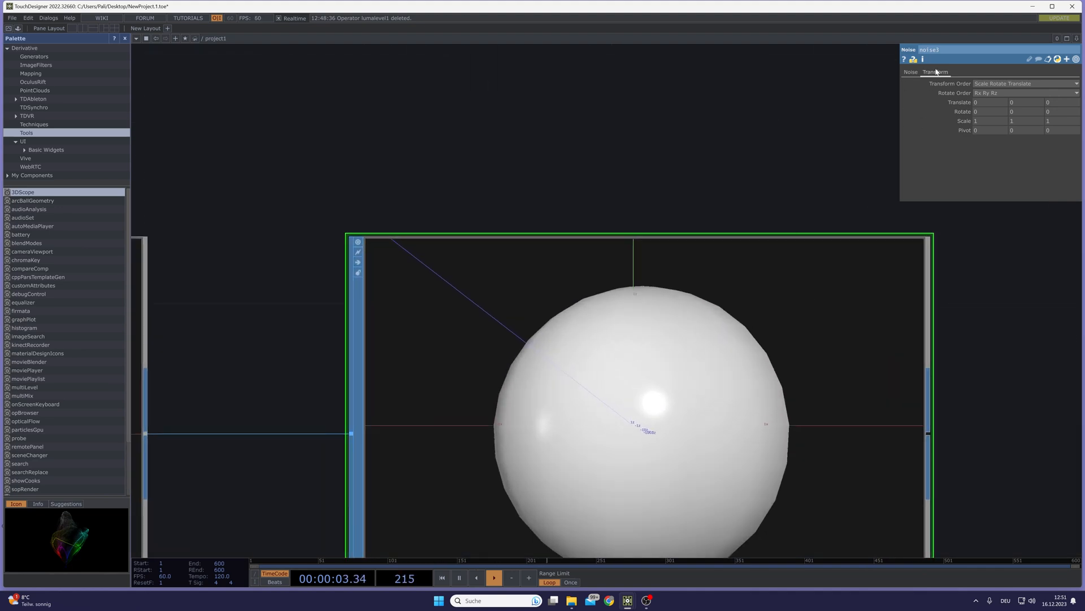
left_click(912, 73)
left_click_drag(1037, 119, 1080, 123)
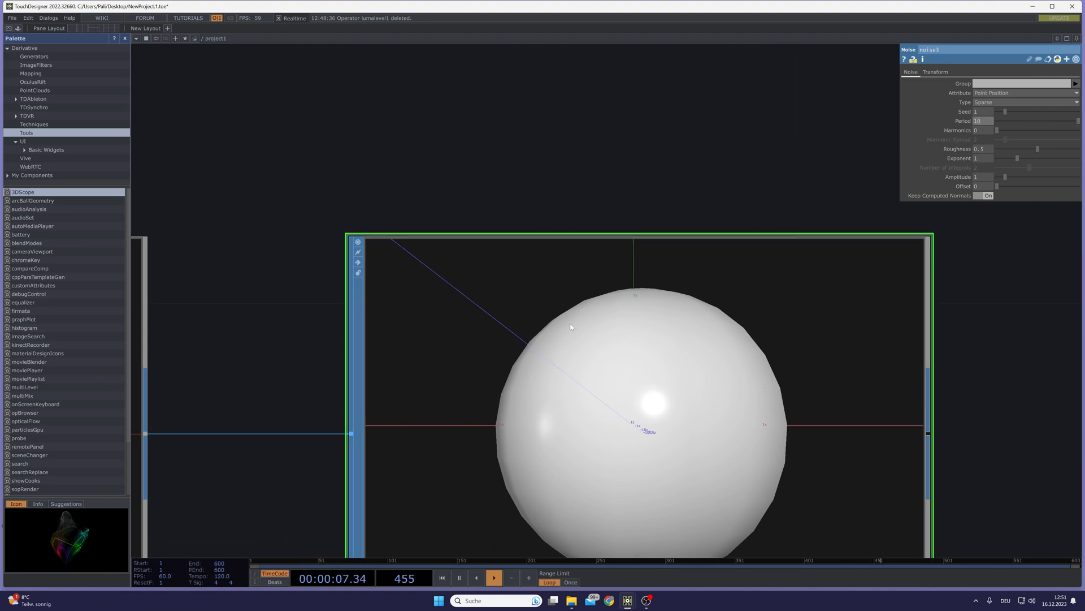
Append a Transform SOP after the Noise SOP and set its uniform scale to 0.6.
scroll(599, 334, "down", 3)
scroll(669, 346, "down", 3)
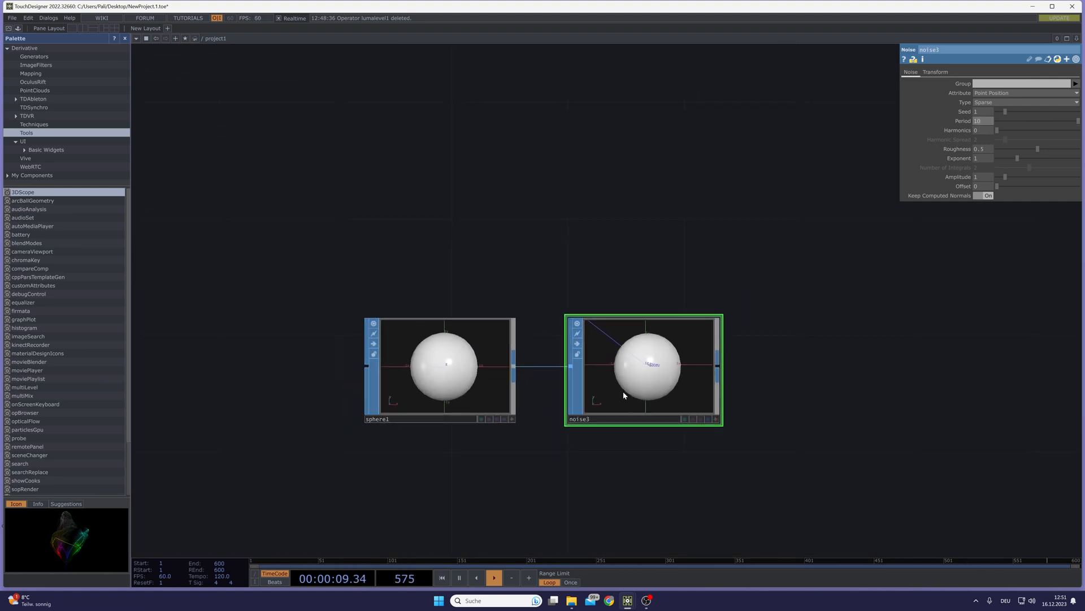
right_click_drag(772, 426, 491, 351)
left_click_drag(489, 364, 373, 364)
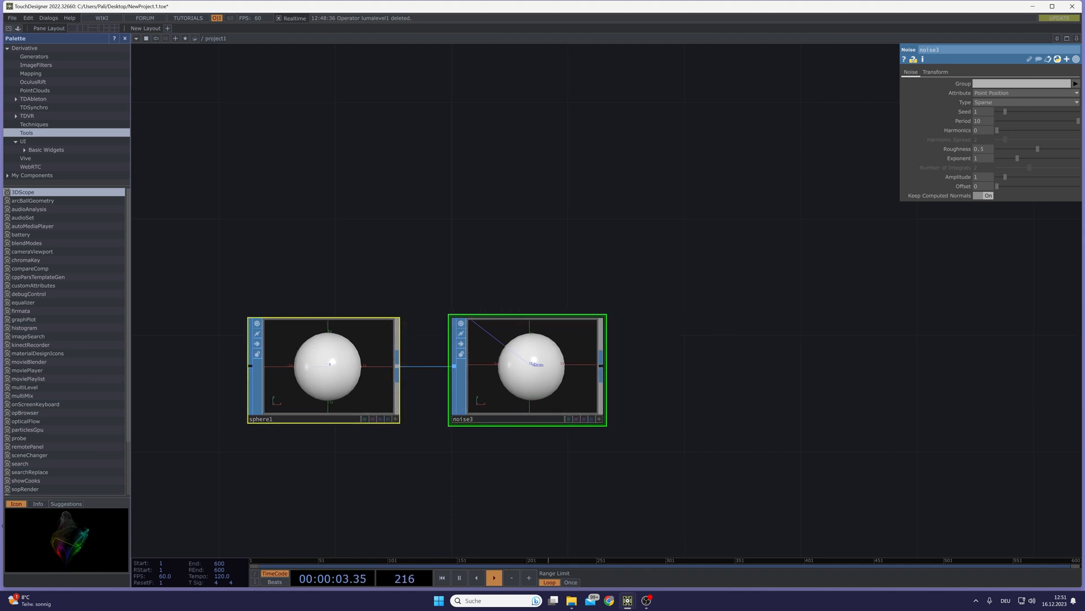
left_click(601, 366)
left_click(688, 368)
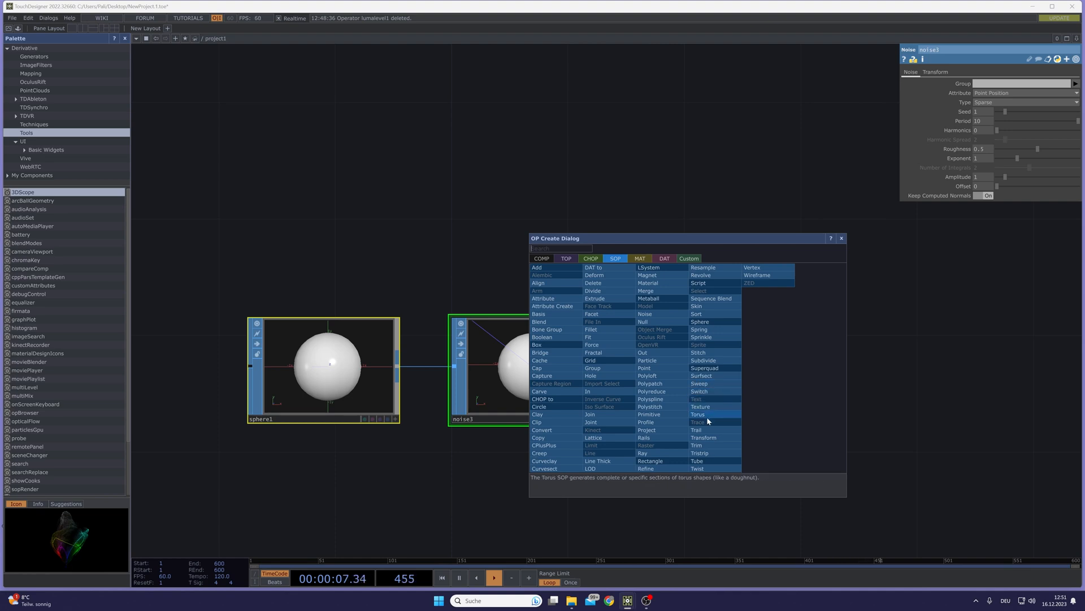
left_click(704, 438)
left_click(726, 377)
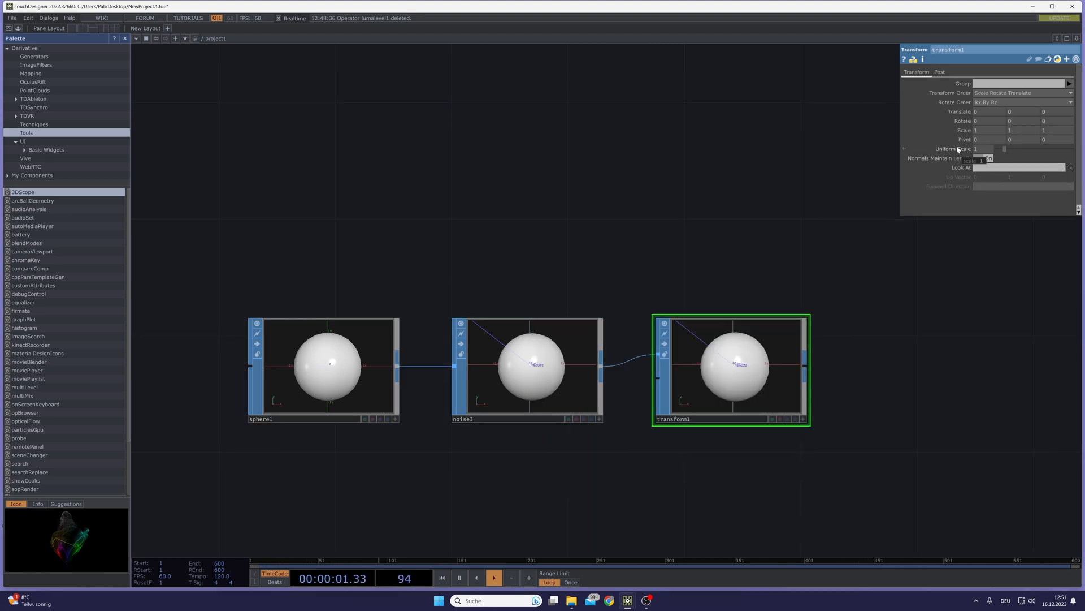
middle_click_drag(957, 149, 909, 140)
left_click_drag(885, 375, 791, 370)
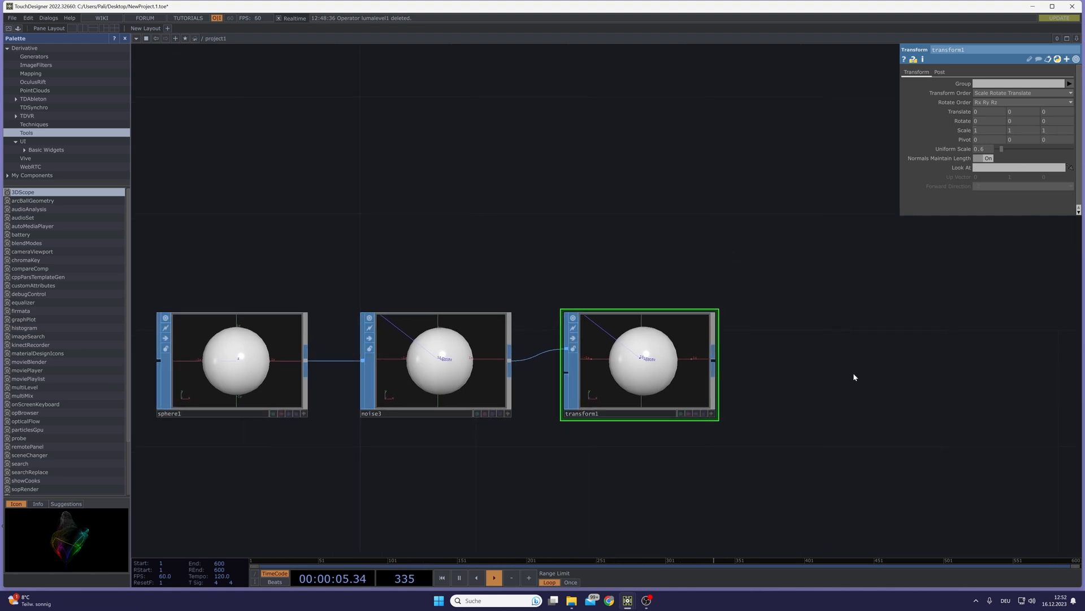
Append a Null SOP after the Transform SOP.
left_click_drag(899, 378, 722, 378)
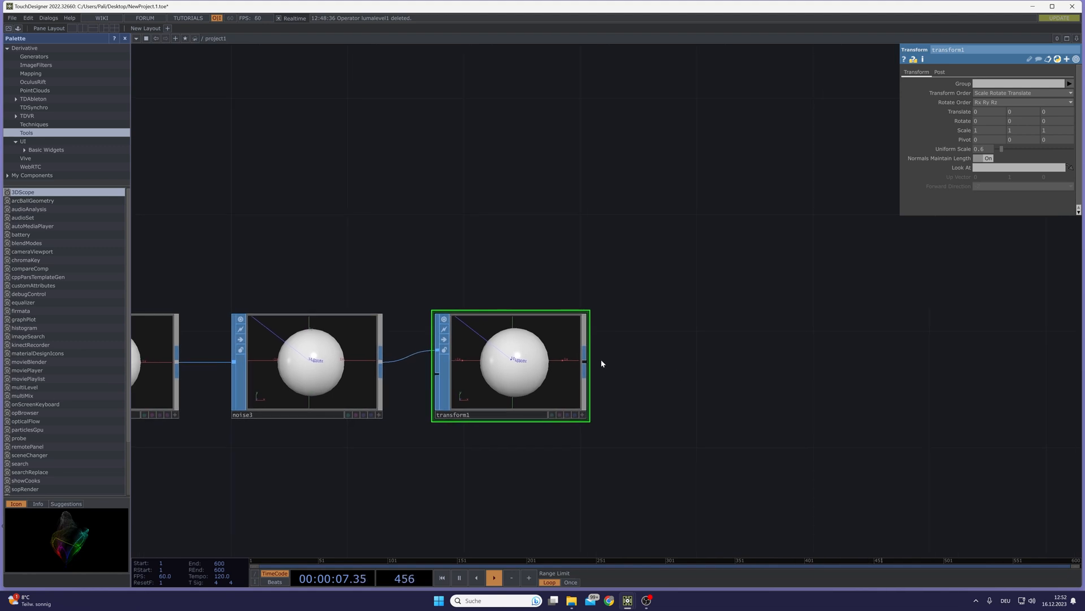
right_click(591, 359)
left_click(647, 317)
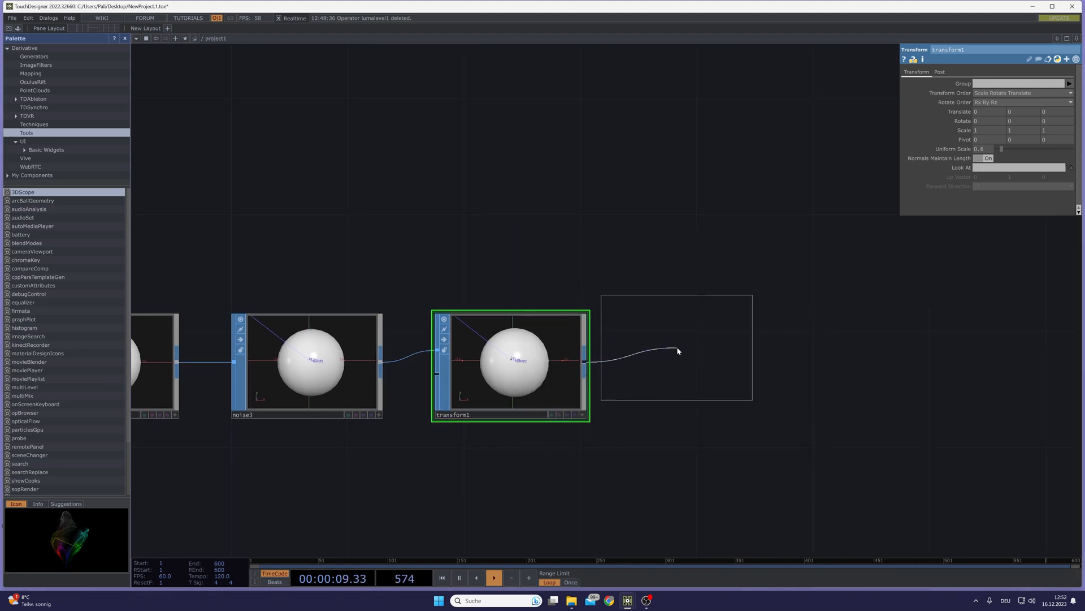
left_click(715, 366)
left_click_drag(768, 426, 455, 429)
Add a Geometry COMP fed by the Null SOP and place it beside the null.
left_click(476, 365)
left_click(599, 366)
left_click(454, 260)
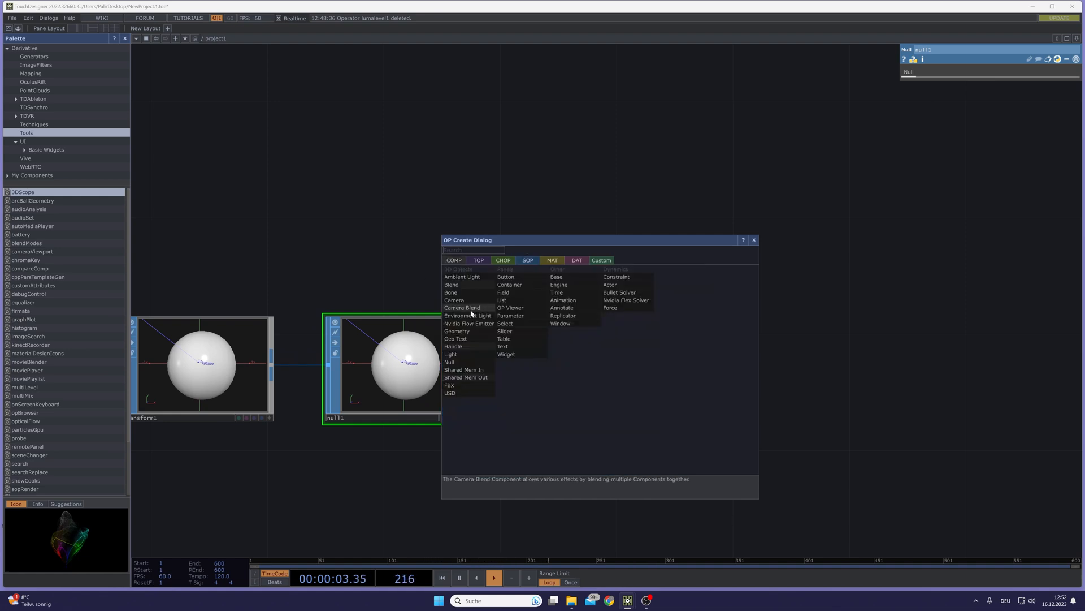
left_click(472, 333)
left_click(639, 382)
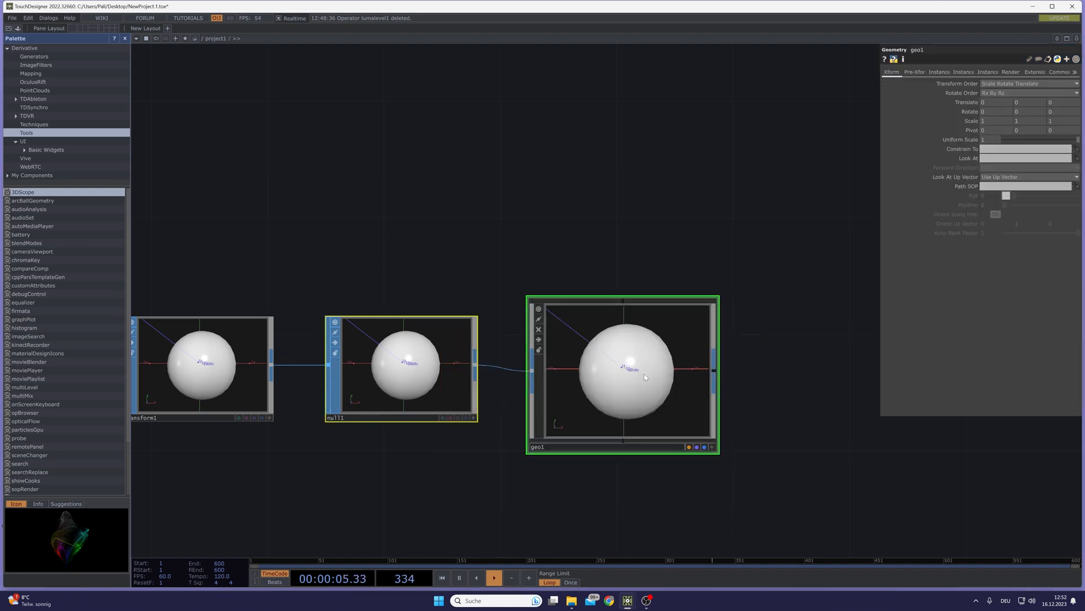
Add a Camera COMP and align it directly above the Geometry COMP.
scroll(733, 397, "down", 3)
scroll(738, 398, "down", 1)
left_click_drag(793, 416, 714, 397)
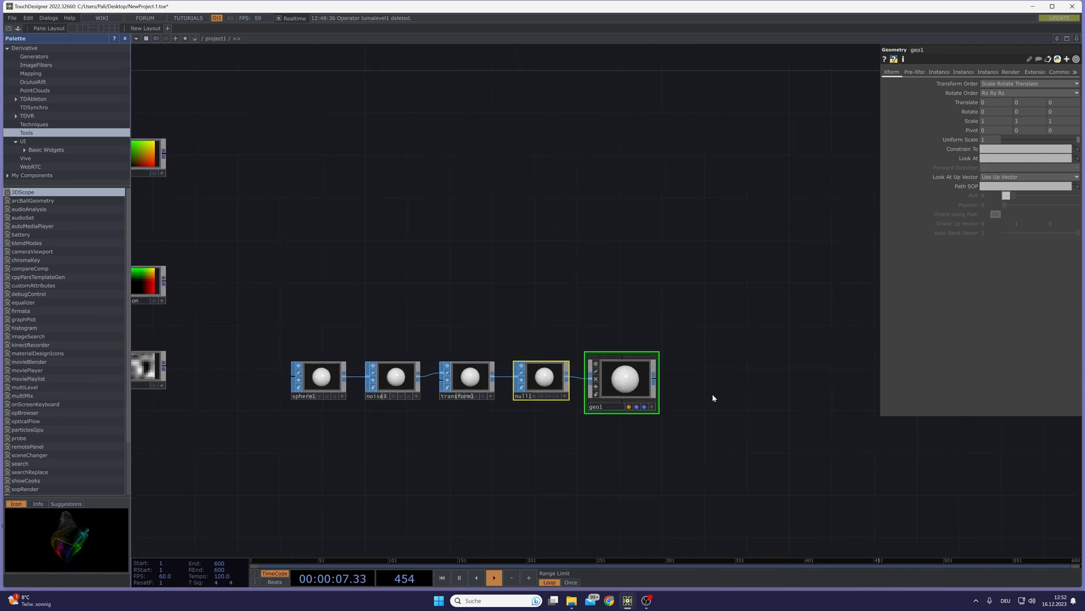
left_click(653, 395)
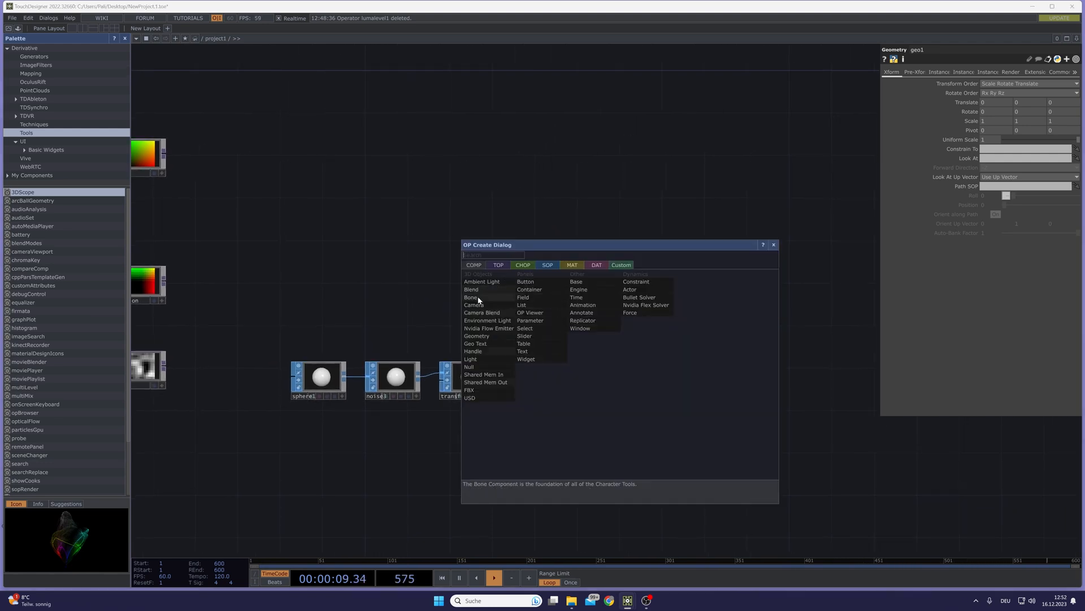
left_click(489, 306)
left_click(682, 298)
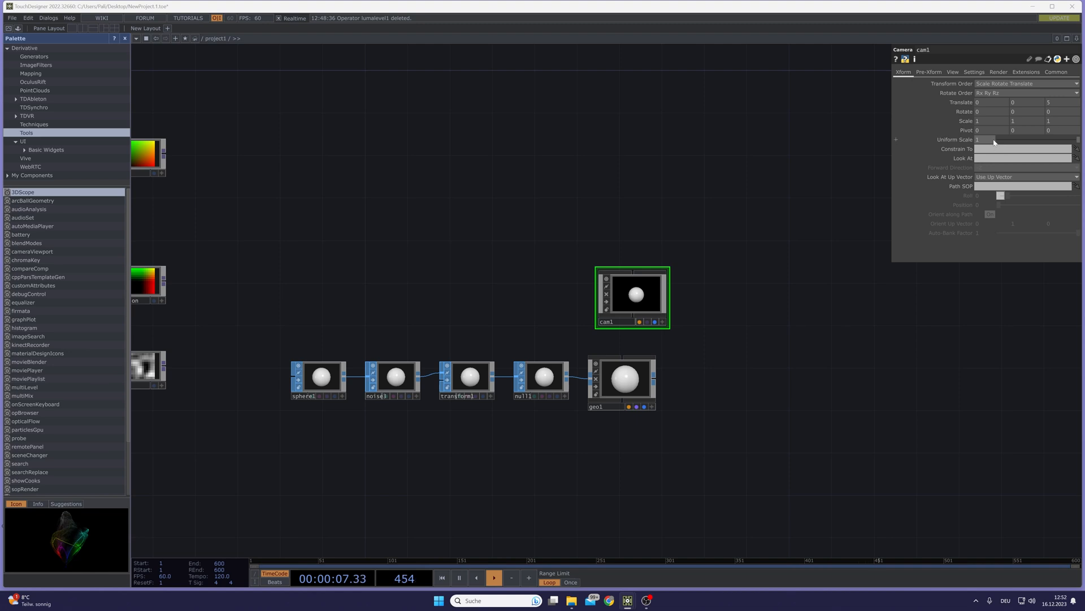
left_click_drag(659, 296, 648, 297)
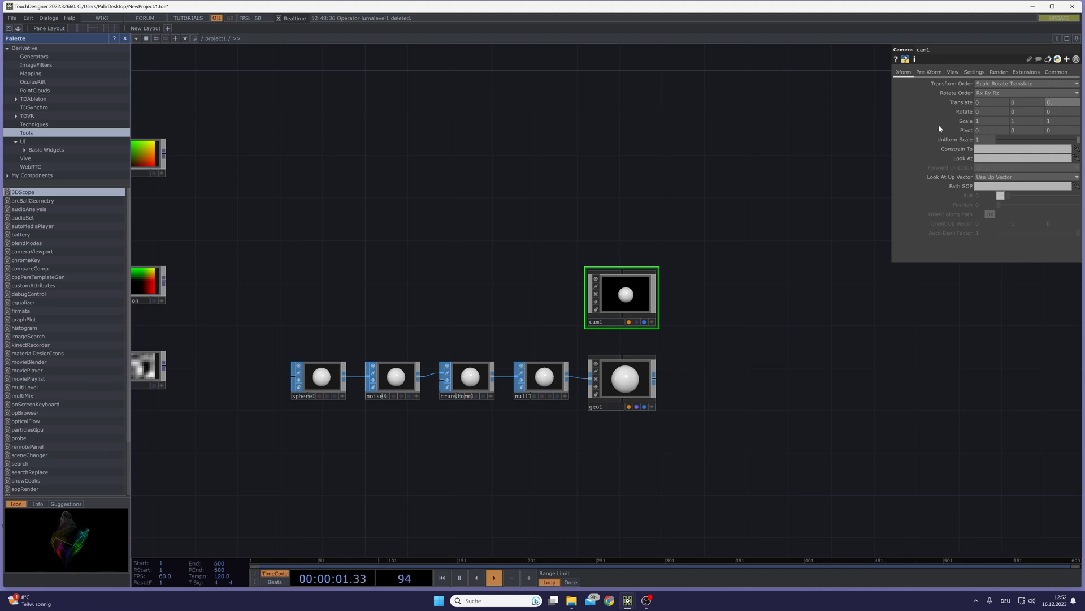
Set the camera's Z translate to 0.5 and its projection to Orthographic.
type("5")
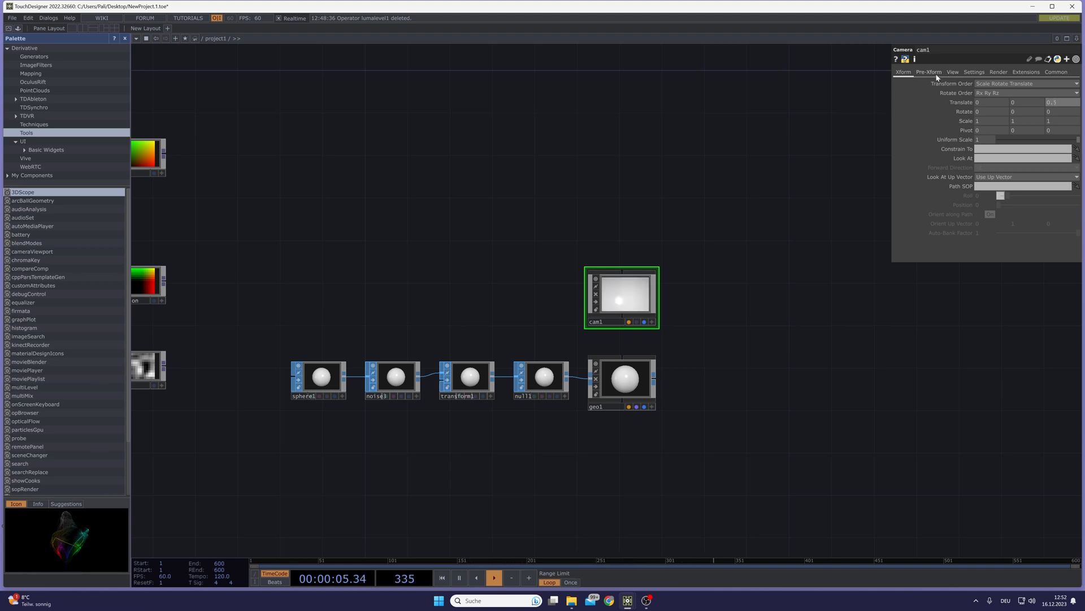
left_click(953, 72)
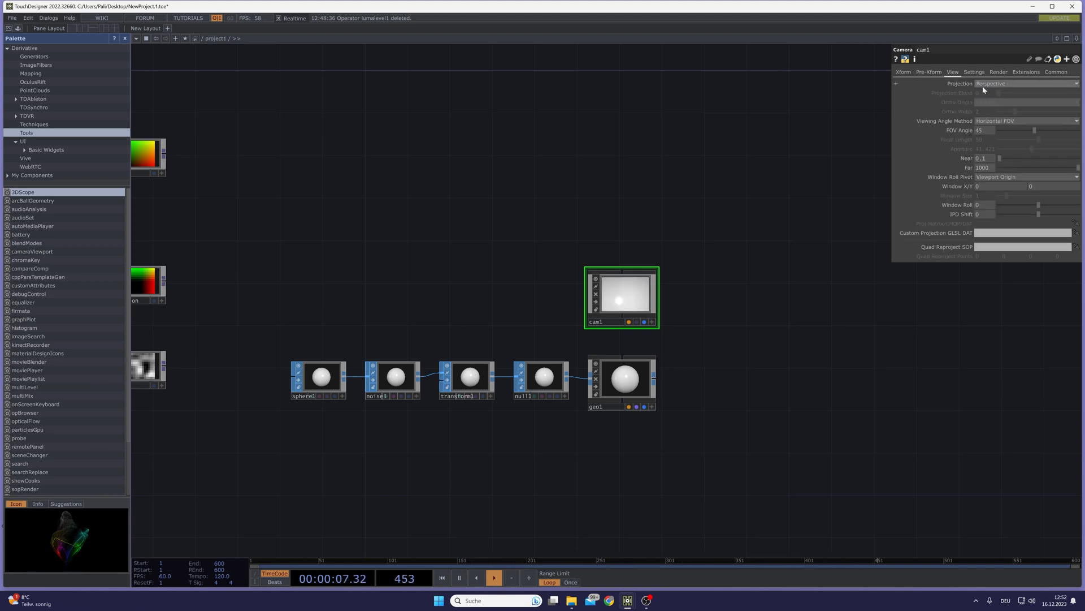
left_click(982, 86)
left_click(995, 102)
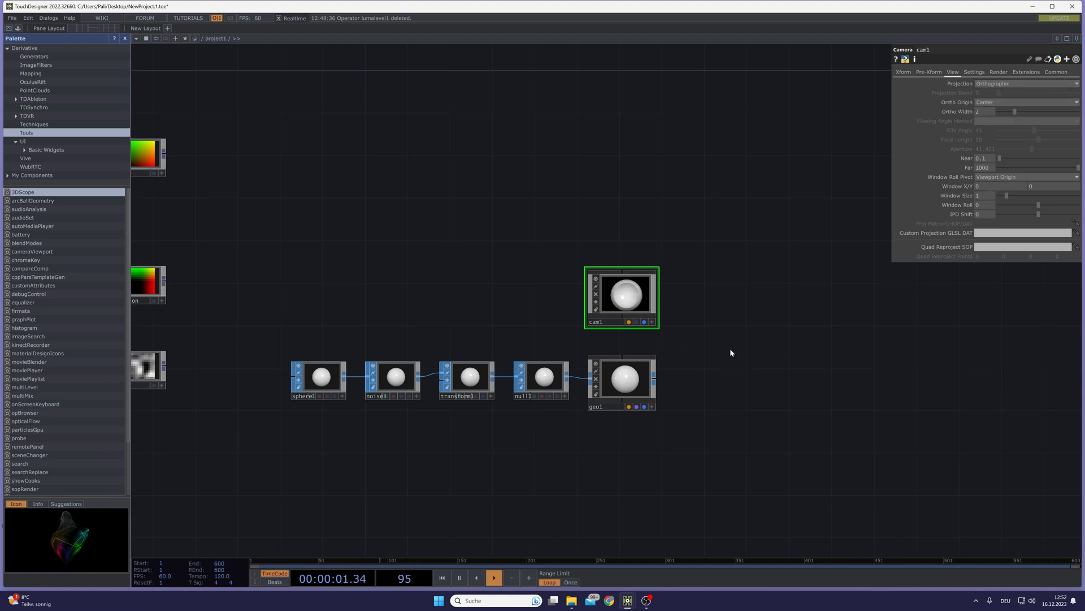
Move the Geometry COMP slightly closer to the camera and enable instancing on it.
left_click(640, 394)
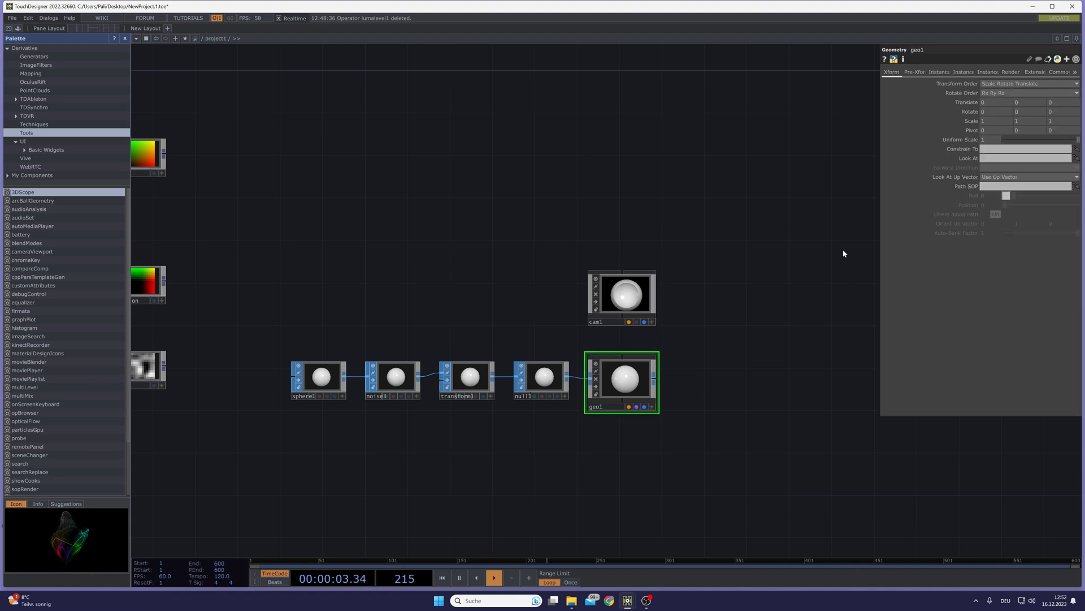
left_click_drag(630, 386, 630, 375)
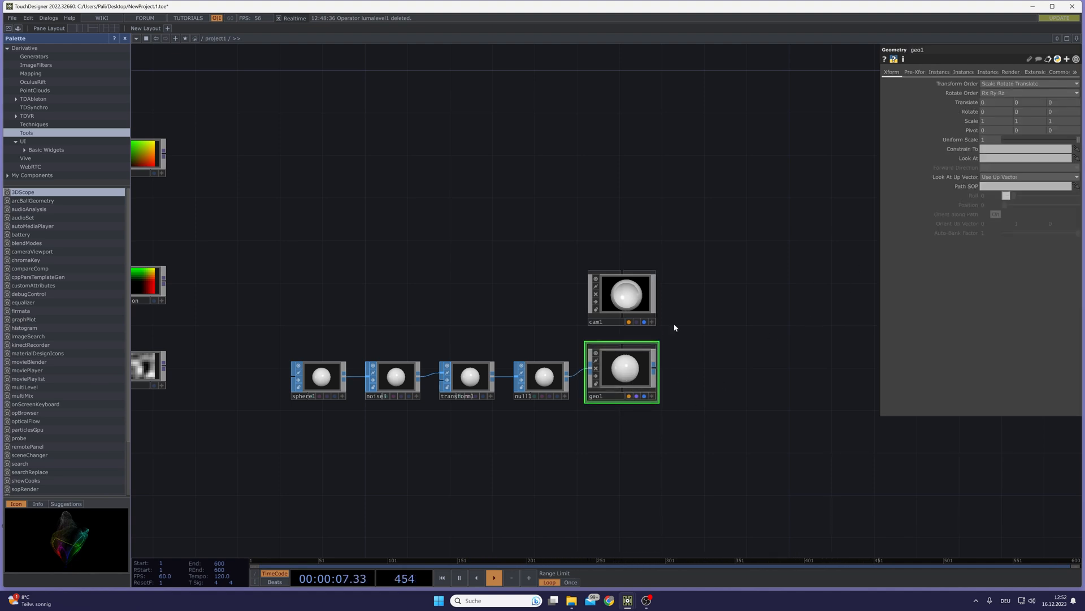
left_click(940, 72)
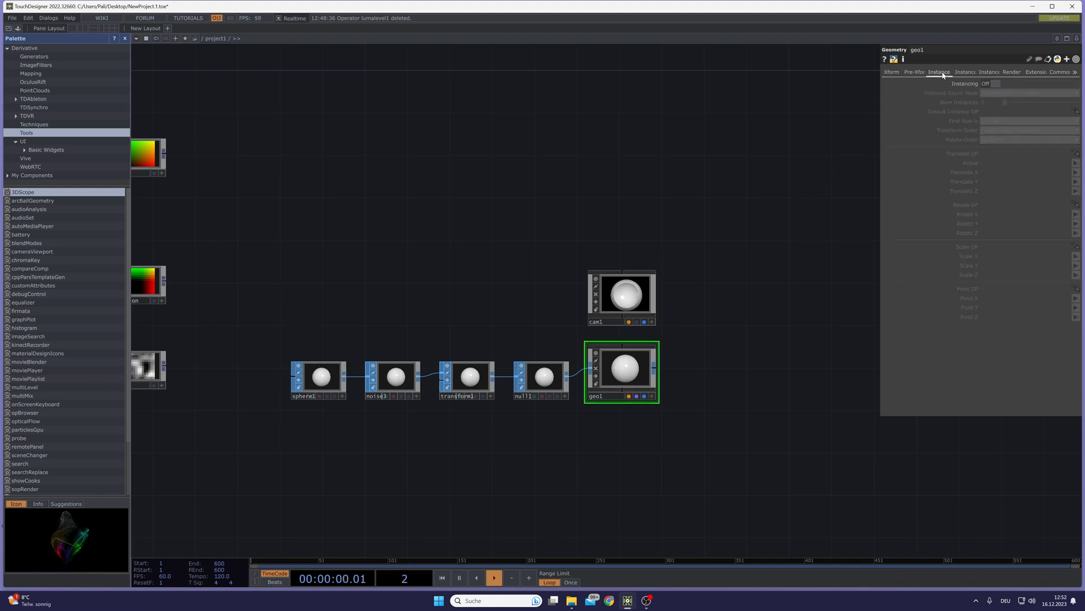
left_click(992, 84)
Assign the position TOP as the Geometry COMP's instance Translate OP, with r for Translate X and g for Translate Y.
left_click_drag(603, 214, 763, 250)
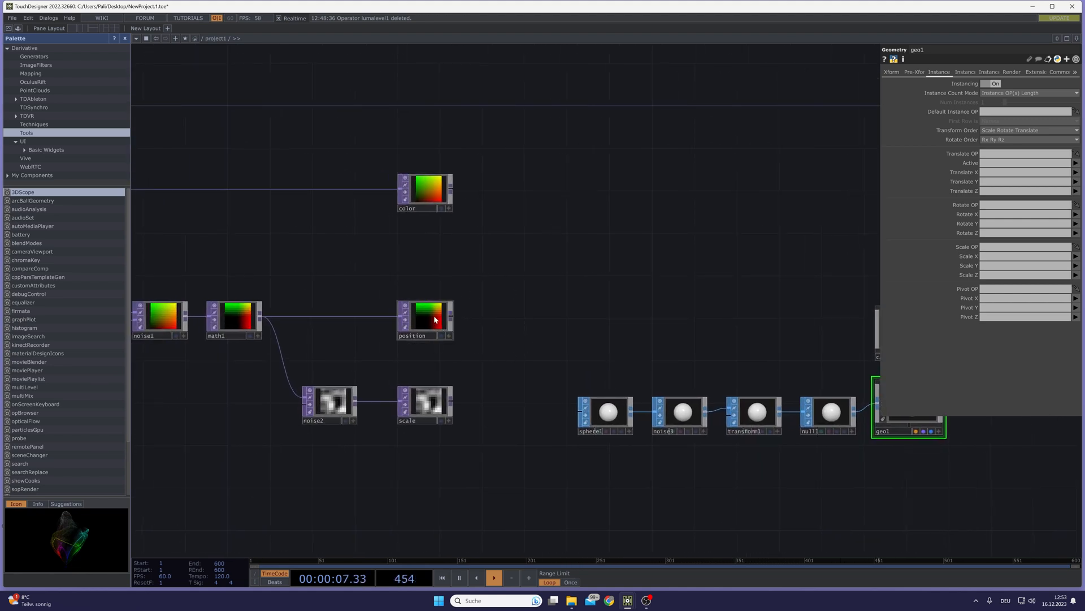
left_click_drag(428, 318, 989, 152)
left_click(988, 173)
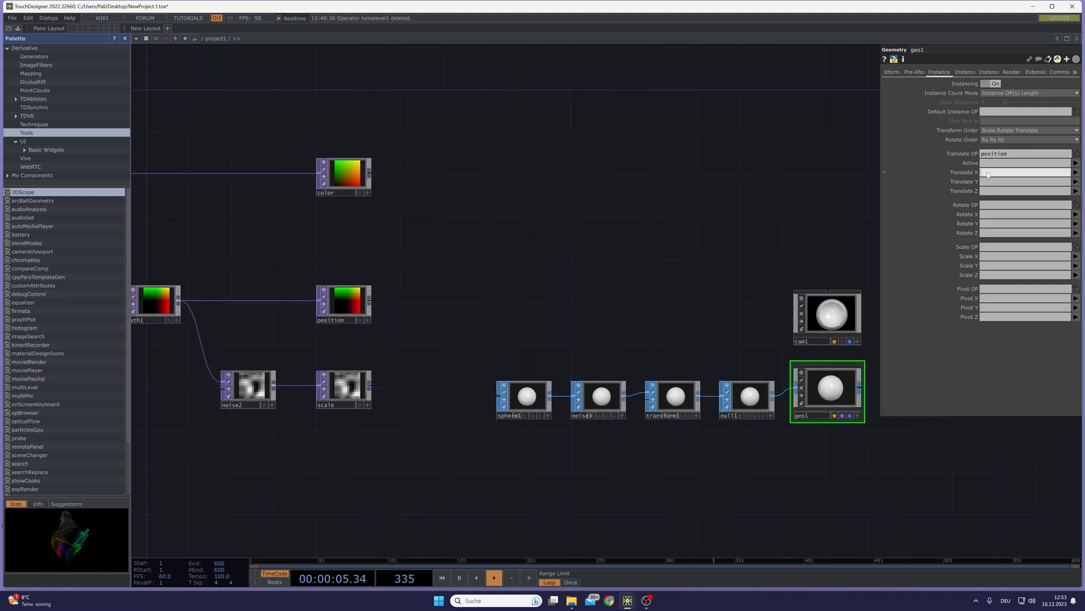
type("r")
left_click(990, 182)
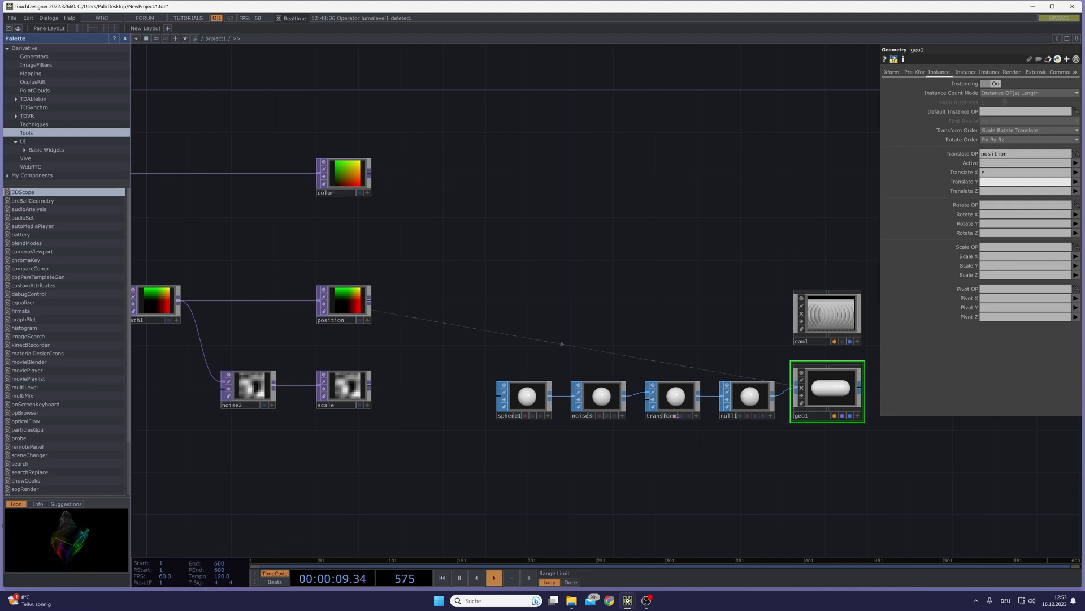
type("g")
key("Return")
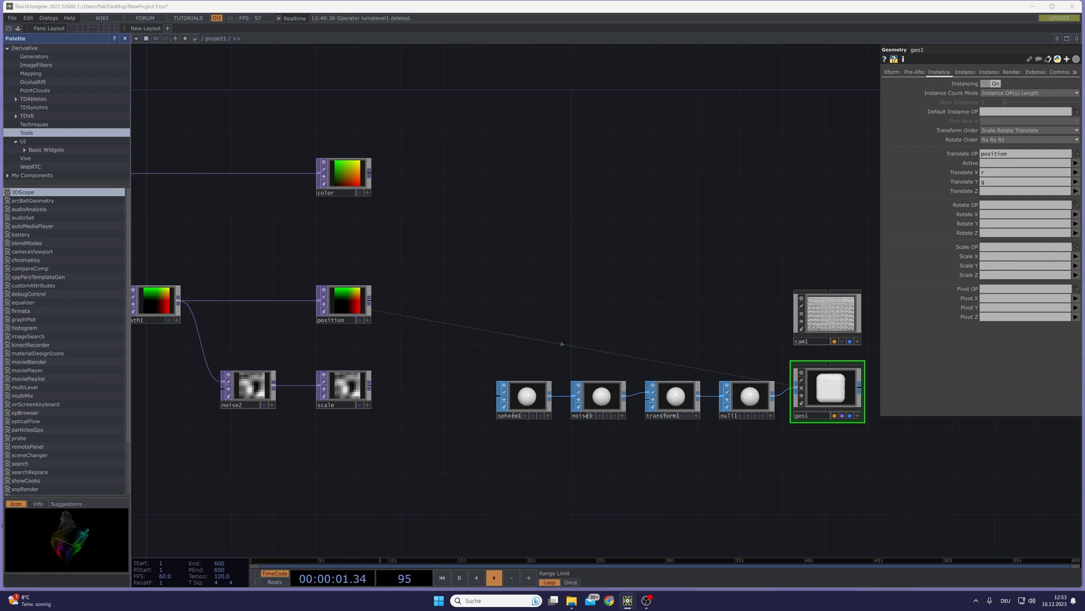
Assign the scale TOP as the Geometry COMP's instance Scale OP, with r, g and b for Scale X, Y and Z.
left_click_drag(833, 330, 722, 309)
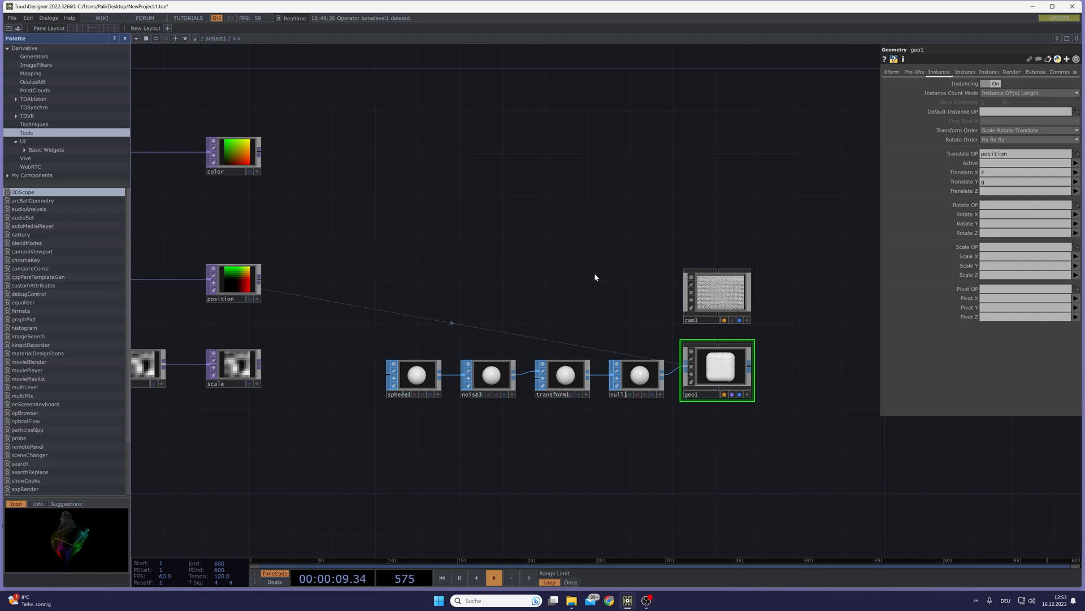
mouse_move(592, 292)
left_mouse_down()
mouse_move(611, 295)
mouse_move(594, 282)
left_mouse_up()
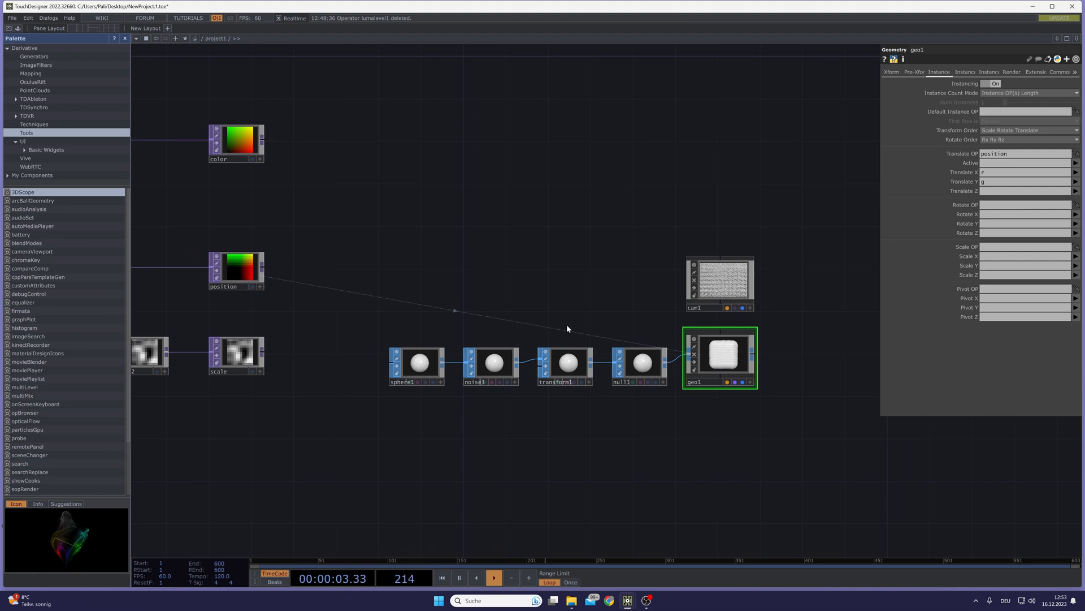
left_click_drag(555, 242, 617, 248)
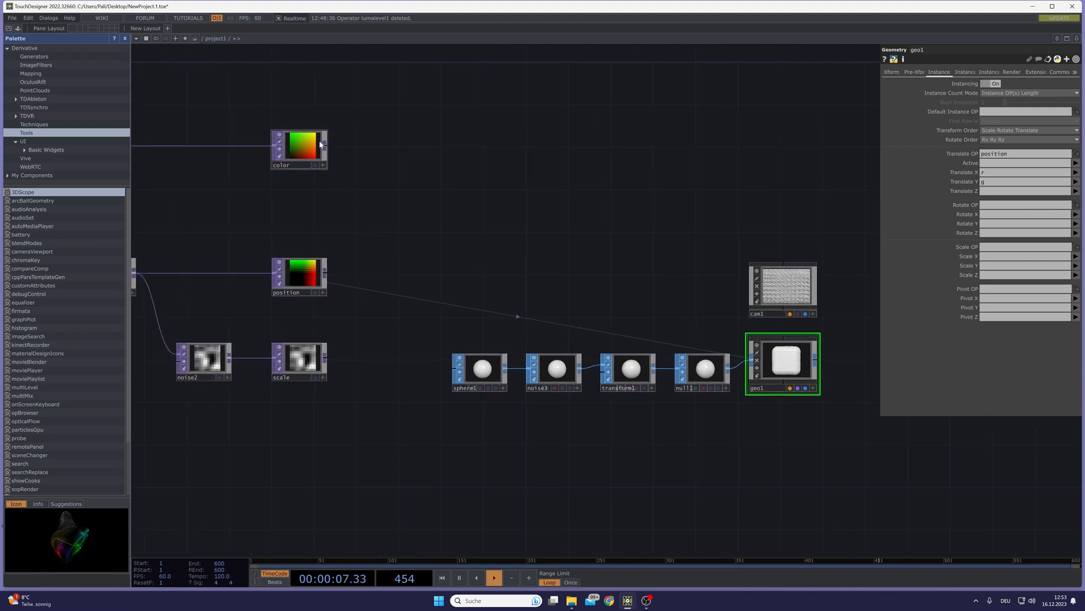
left_click(312, 355)
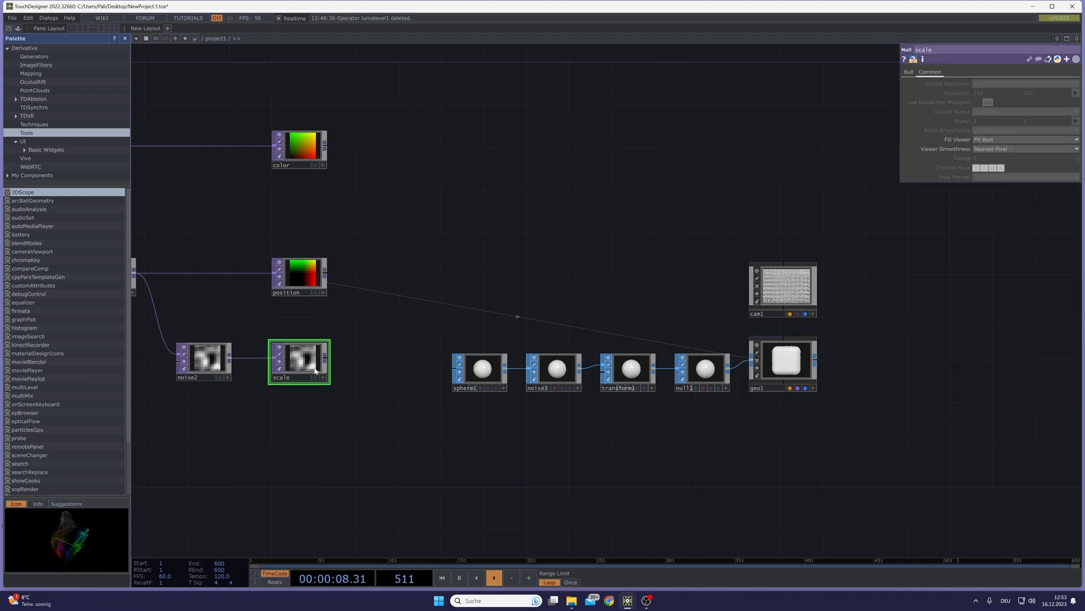
left_click(788, 363)
left_click_drag(325, 358, 1003, 248)
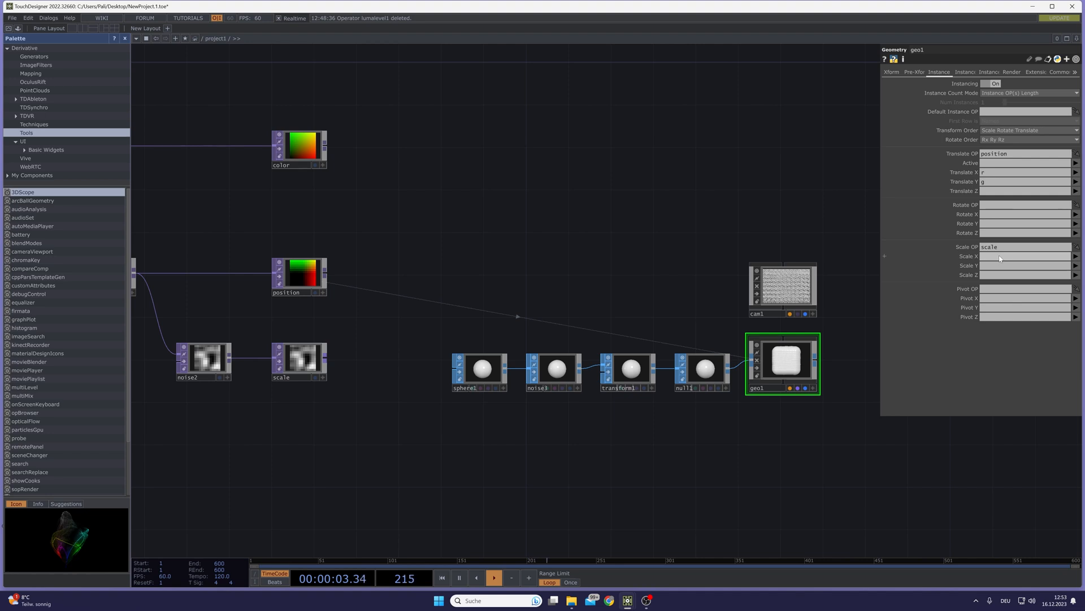
left_click(999, 256)
type("r")
left_click(996, 268)
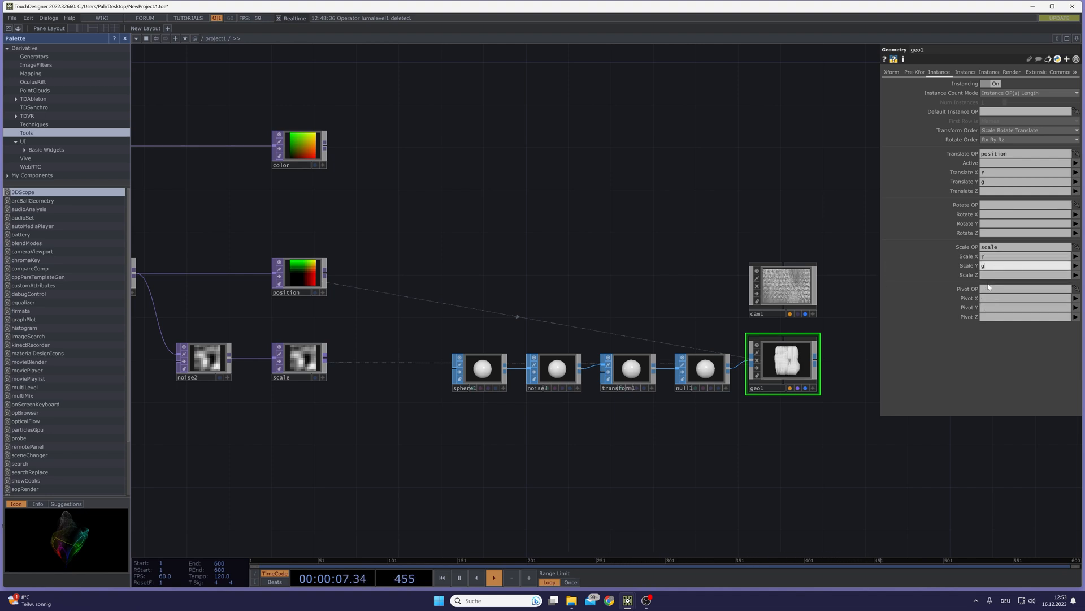
left_click(992, 276)
key("Return")
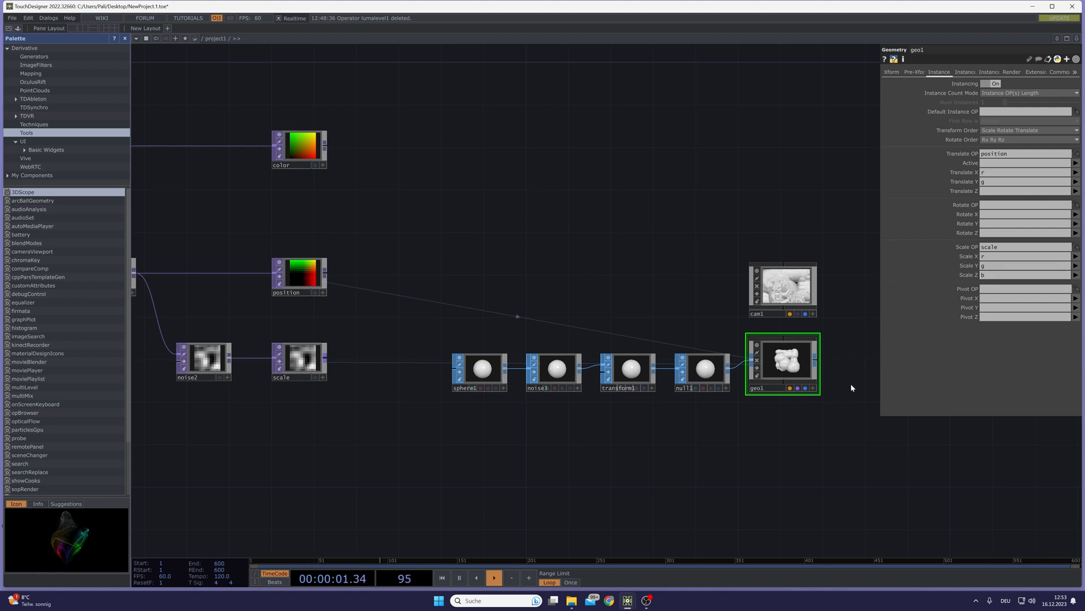
Assign the color TOP as the Geometry COMP's instance Color OP, with r, g and b for the R, G and B channels.
scroll(658, 346, "up", 5)
scroll(658, 346, "down", 5)
scroll(658, 348, "down", 1)
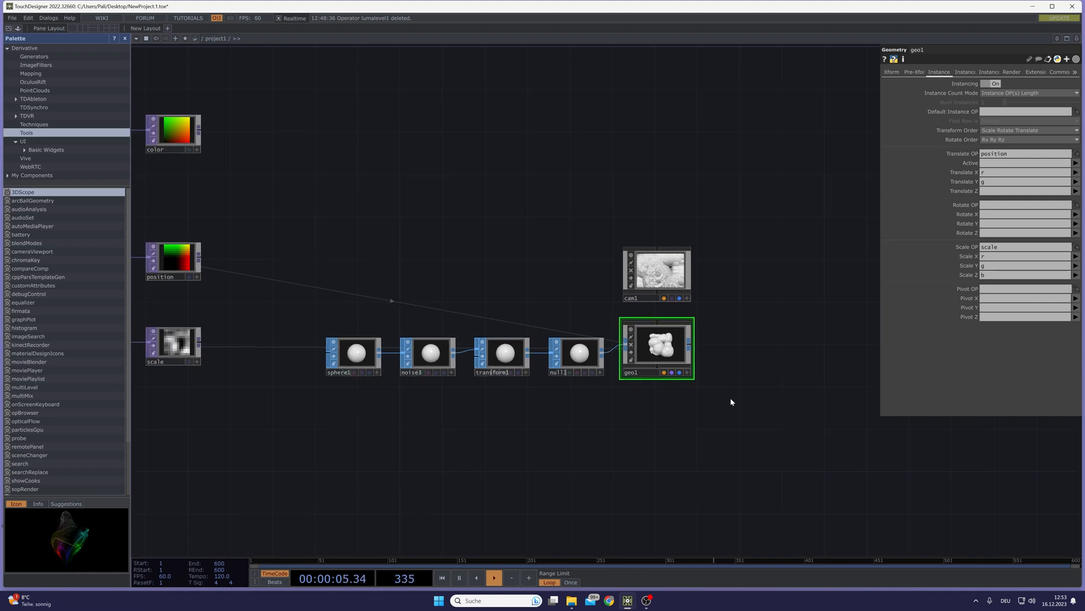
left_click(964, 73)
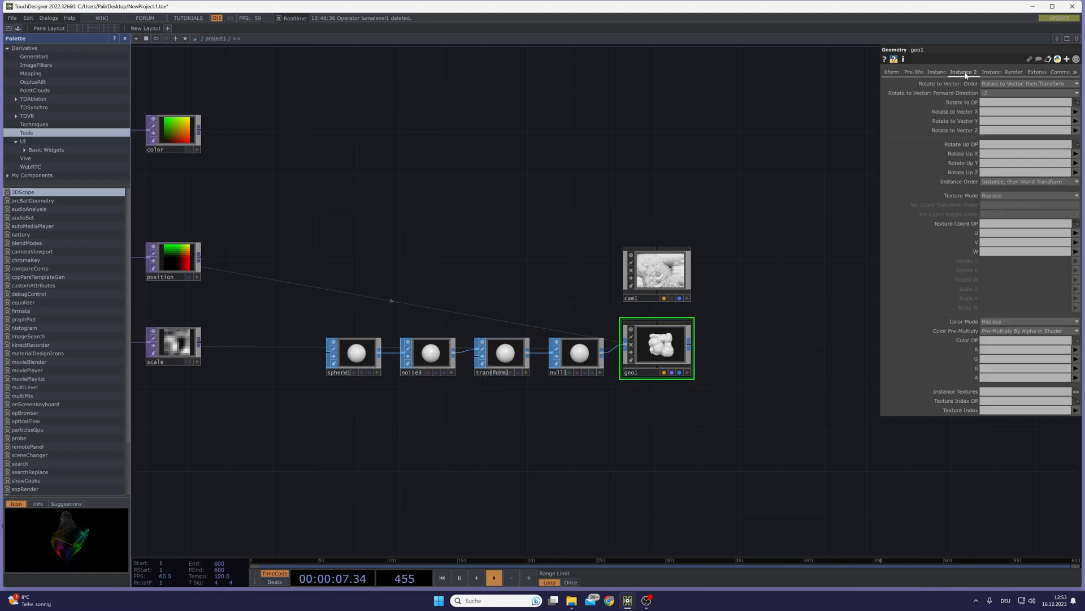
left_click_drag(598, 239, 767, 309)
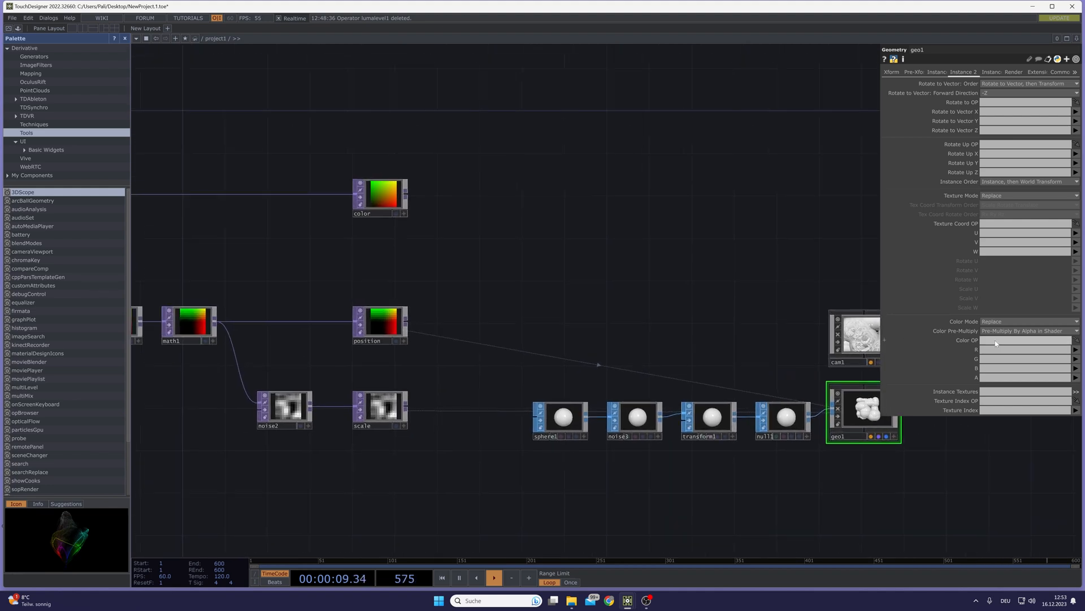
left_click_drag(389, 207, 1006, 343)
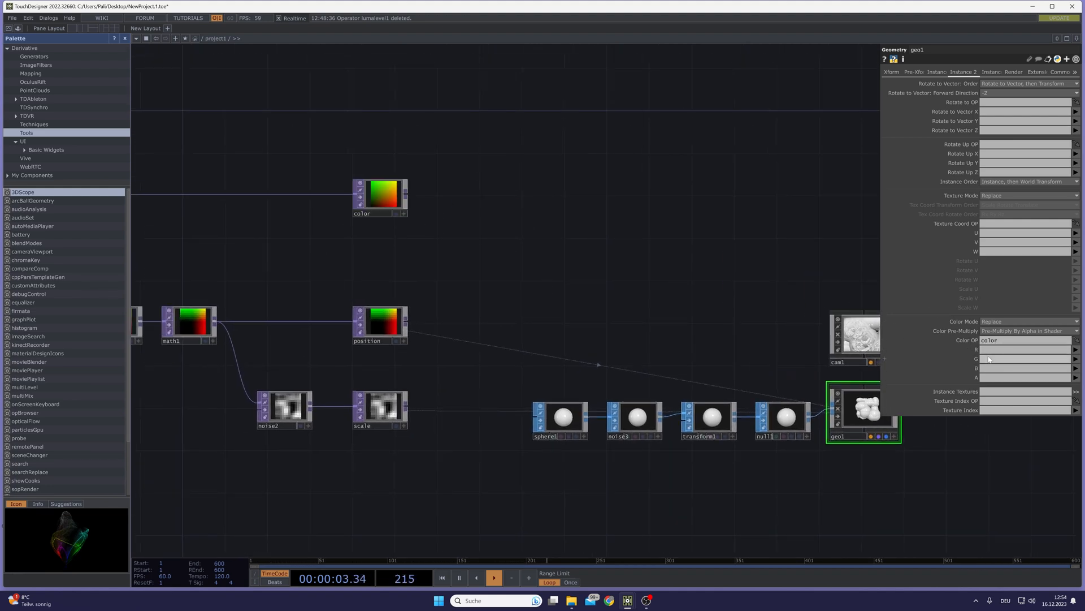
left_click(988, 351)
type("r")
key("Tab")
type("g")
key("Tab")
type("b")
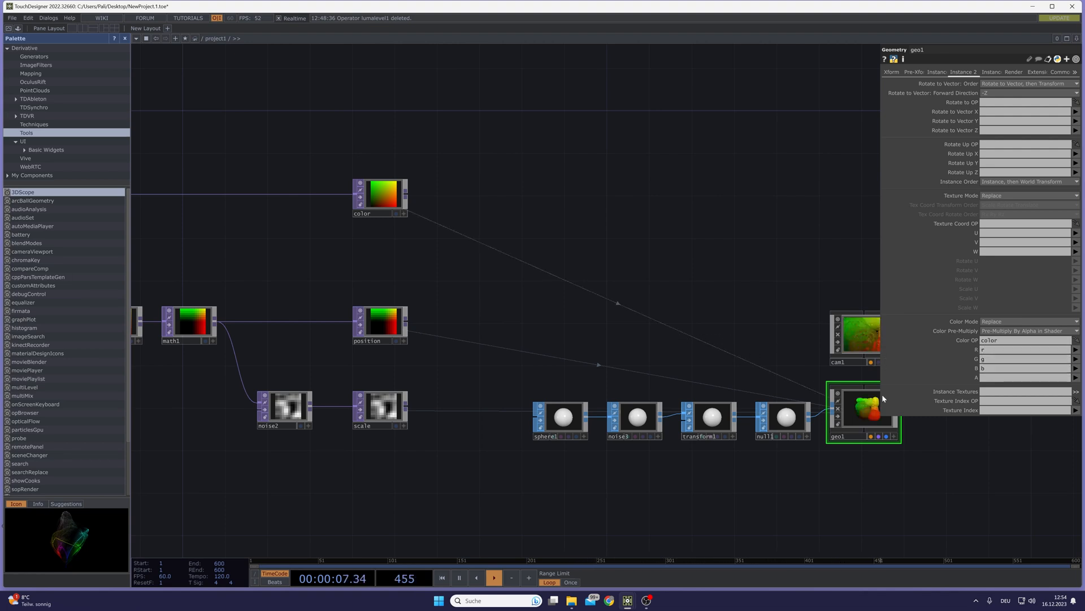
Create a Constant MAT below the instanced Geometry COMP.
left_click_drag(955, 450, 683, 429)
scroll(650, 396, "up", 5)
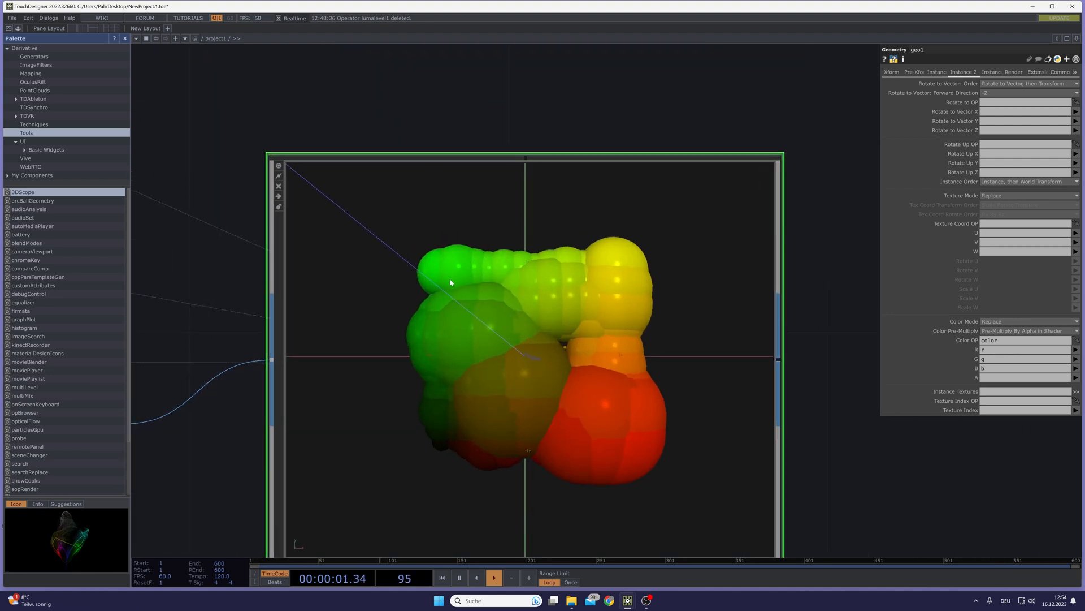
scroll(487, 288, "down", 1)
scroll(468, 288, "up", 3)
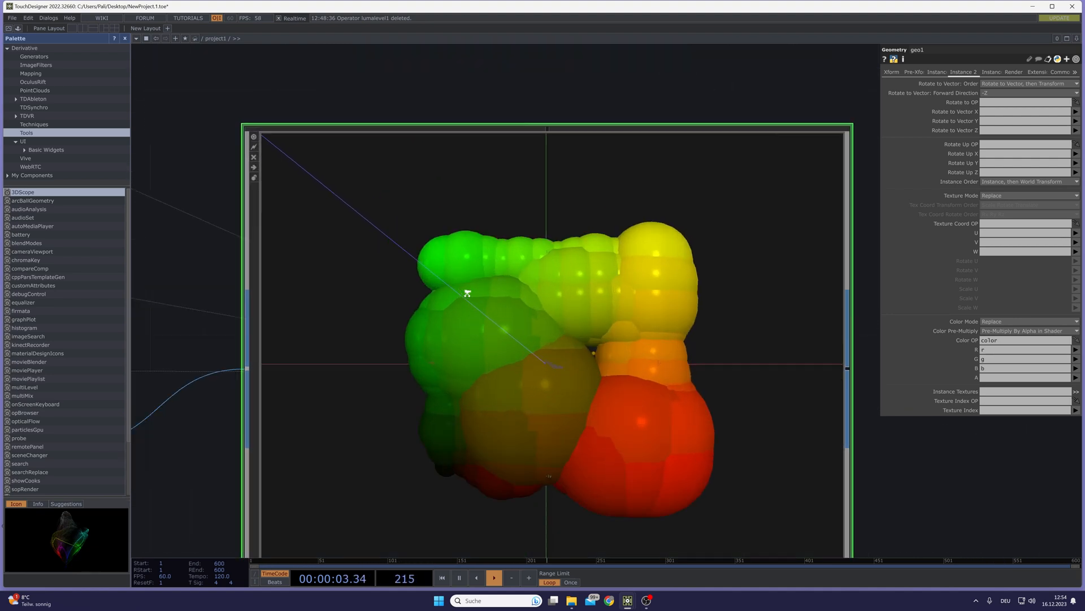
scroll(467, 288, "down", 6)
left_click_drag(543, 463, 575, 392)
key("Tab")
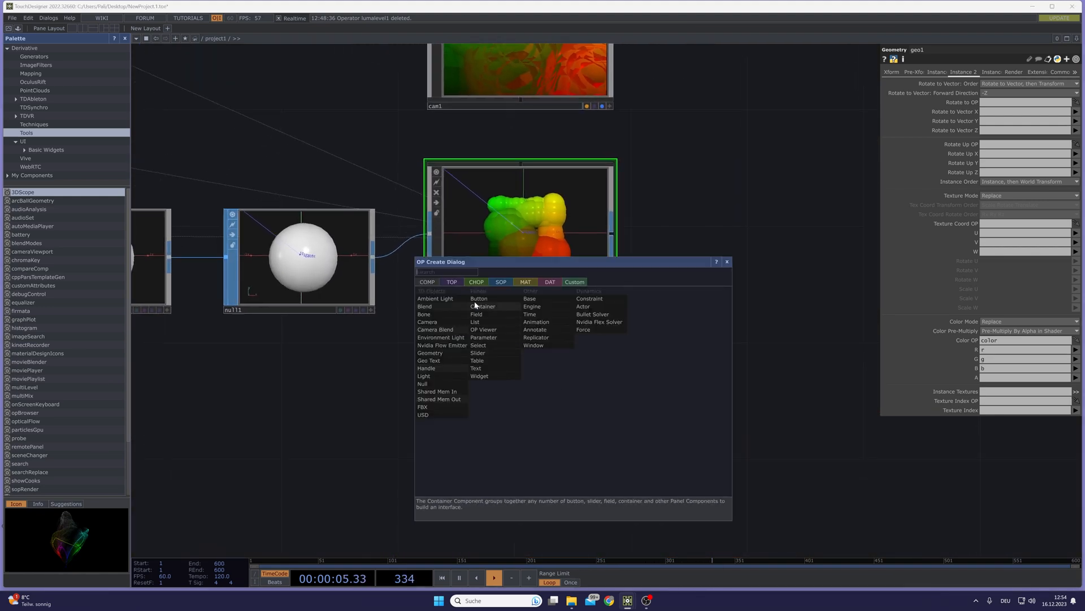
left_click(526, 281)
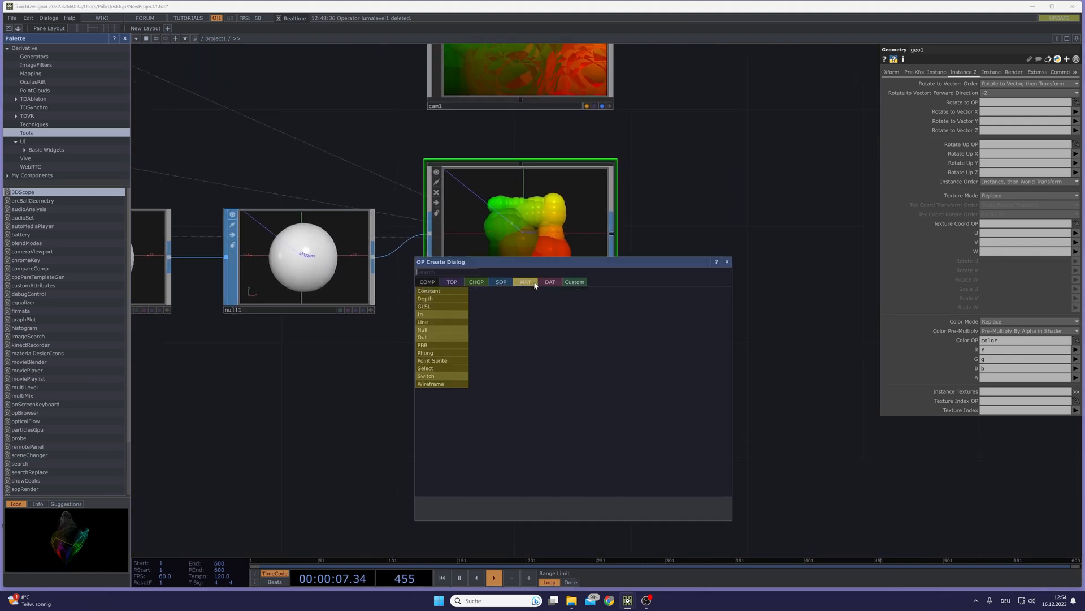
left_click(451, 291)
left_click(529, 410)
Assign the Constant MAT as the Geometry COMP's material and move the MAT node beside the Camera COMP, above the Null SOP.
left_click_drag(534, 406, 544, 260)
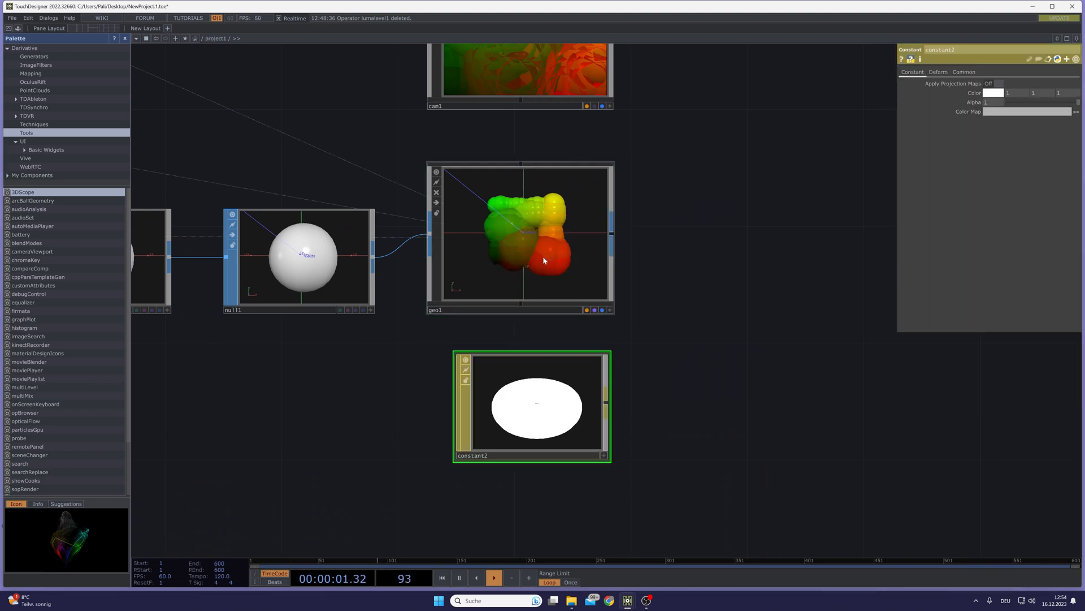
left_click(544, 259)
scroll(545, 243, "up", 5)
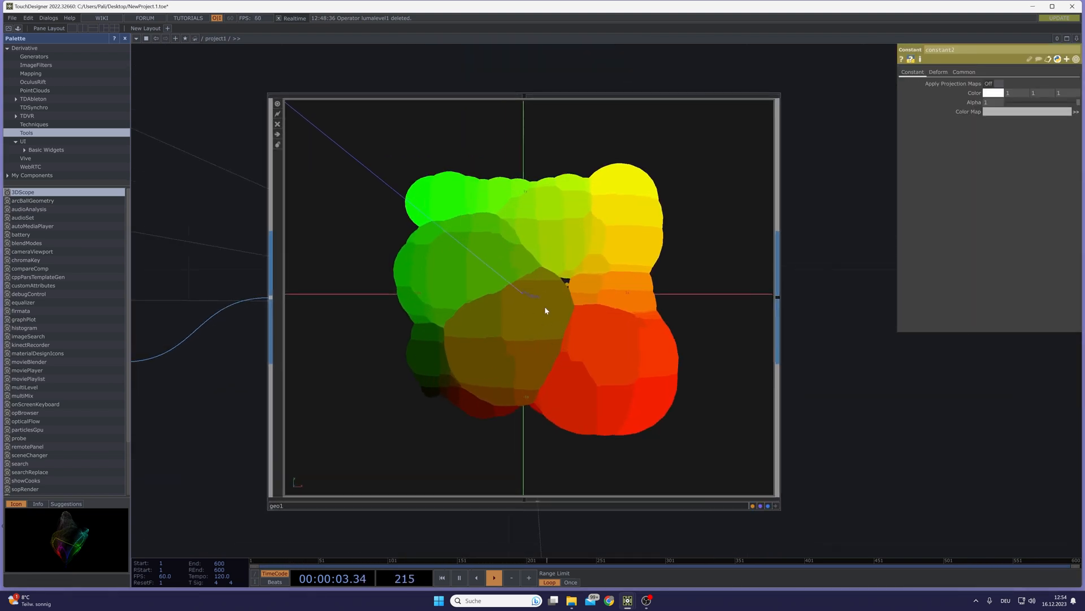
scroll(512, 410, "down", 7)
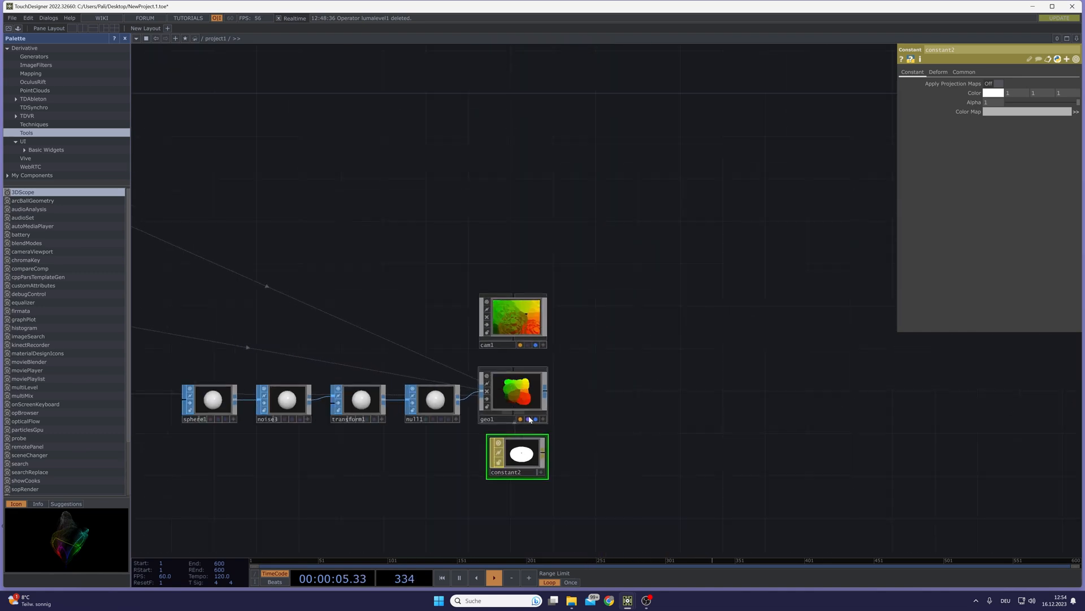
left_click_drag(530, 460, 520, 490)
left_click_drag(627, 451, 576, 414)
left_click_drag(467, 455, 383, 286)
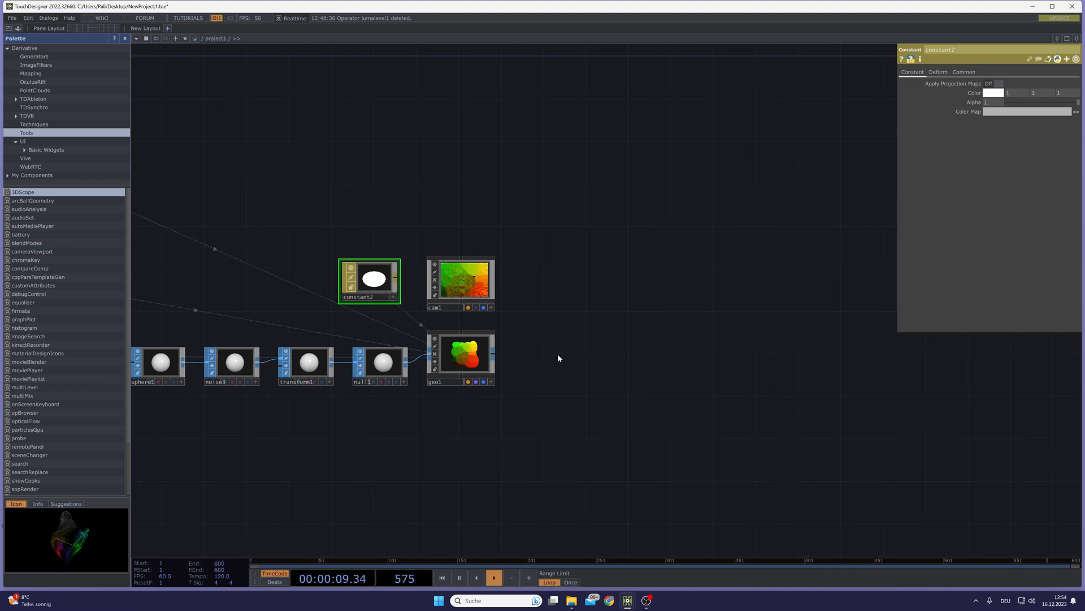
Add a Render TOP beside the Geometry COMP.
key("Tab")
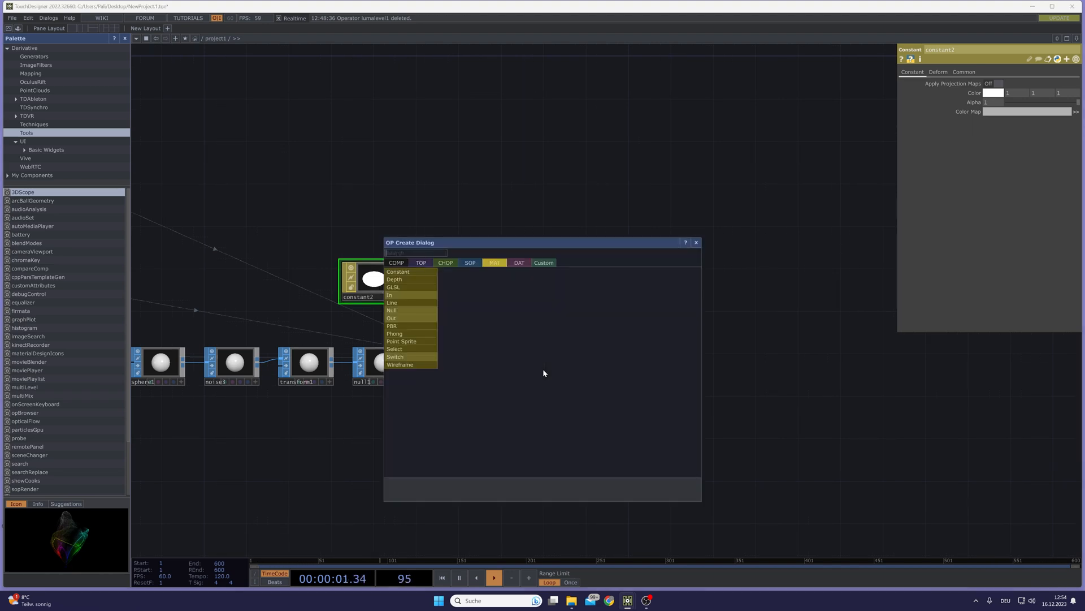
left_click(423, 264)
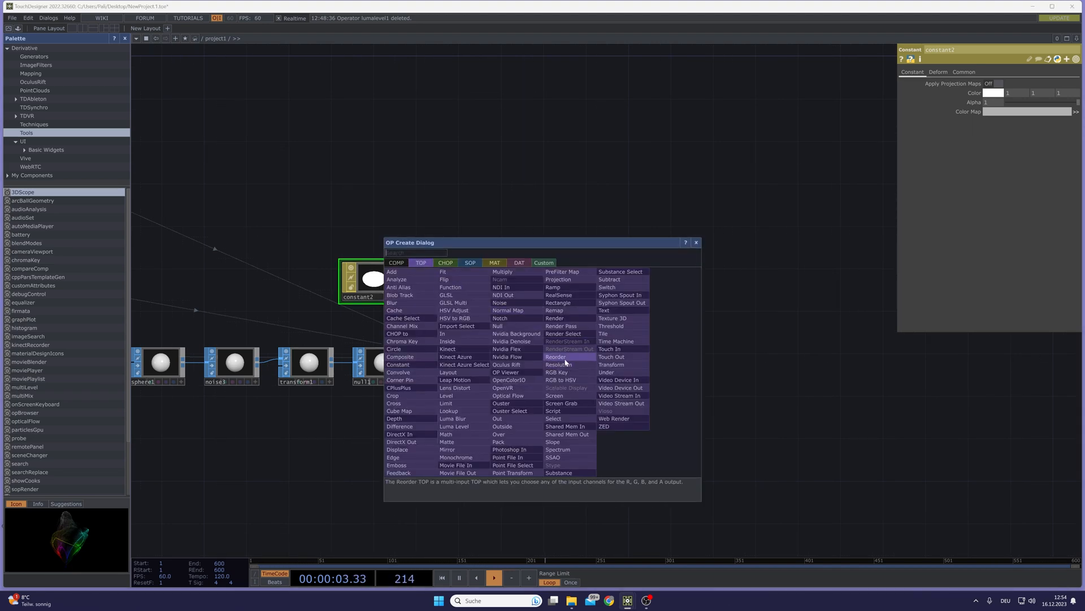
left_click(554, 317)
left_click(550, 355)
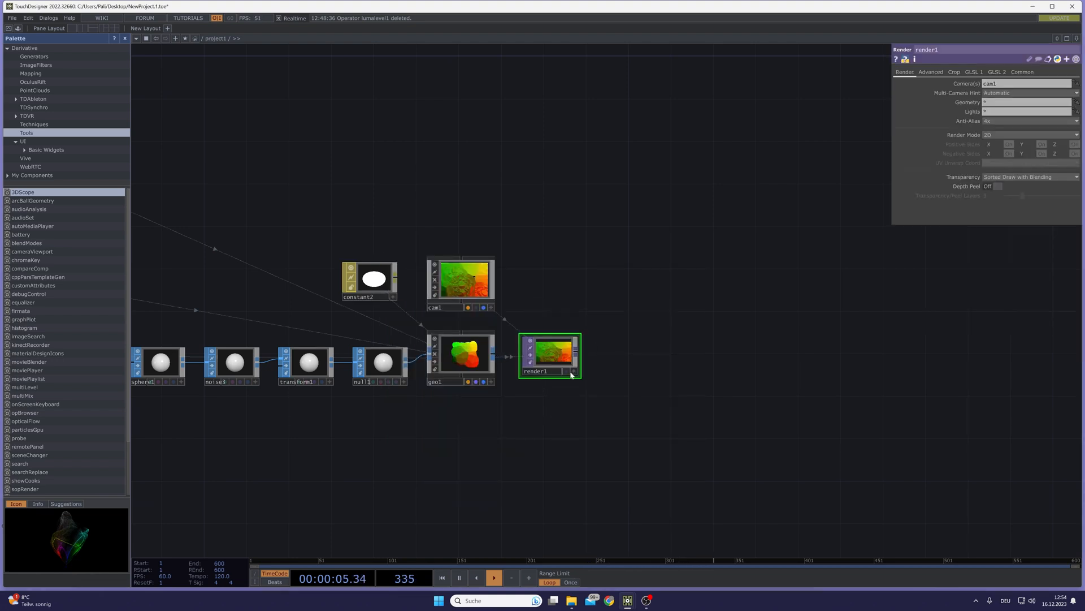
Connect a Null TOP to the Render TOP's output and display it as the network background.
left_click(576, 350)
left_click(772, 356)
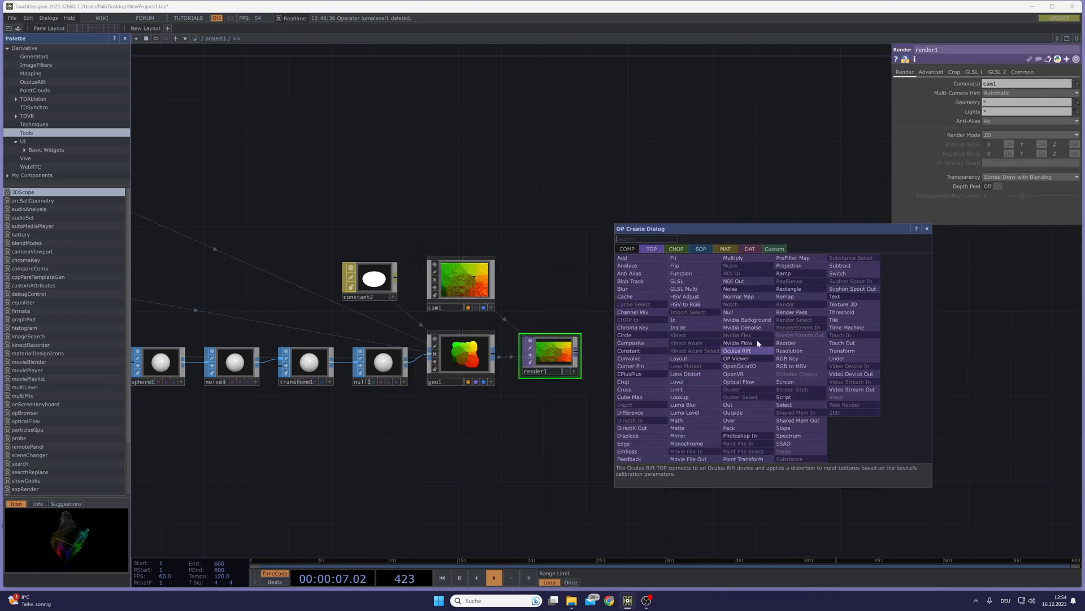
left_click(734, 312)
left_click(890, 355)
left_click(906, 371)
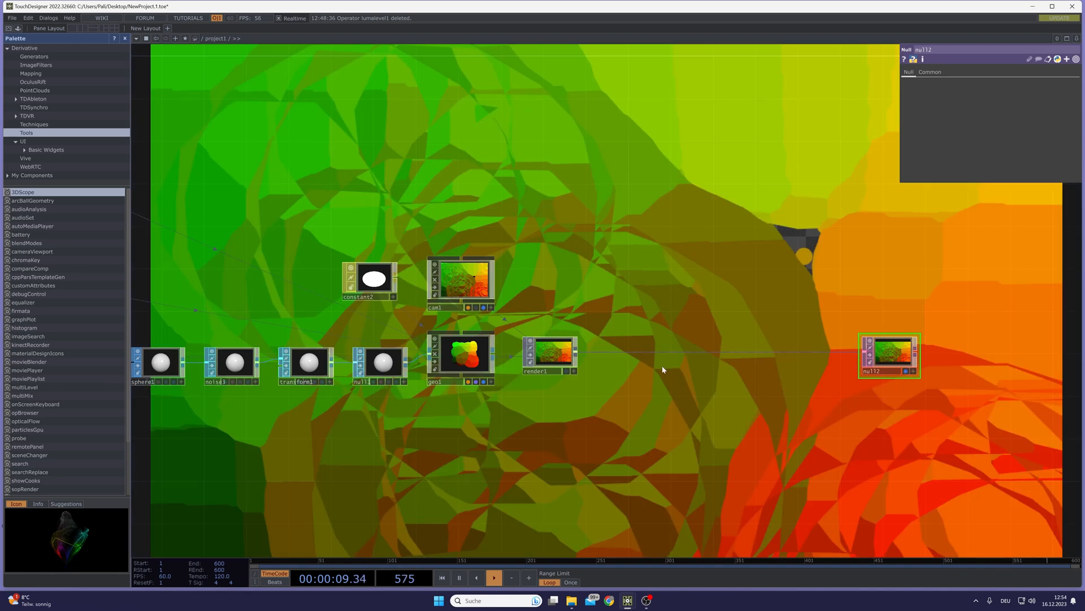
Set the Render TOP's pixel format to 32-bit float (RGBA).
left_click_drag(591, 431, 728, 438)
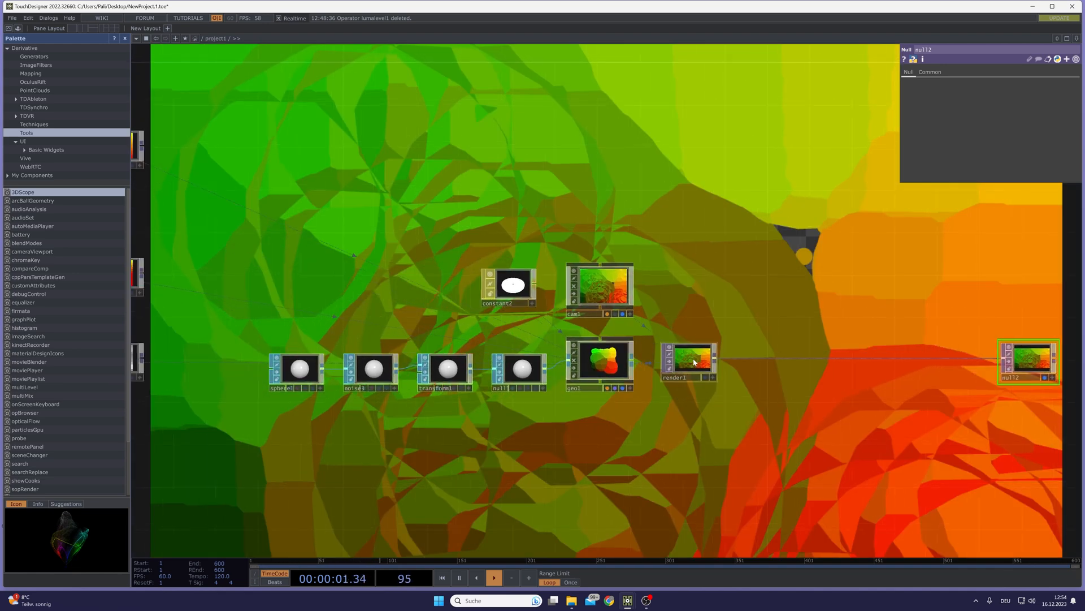
left_click(694, 362)
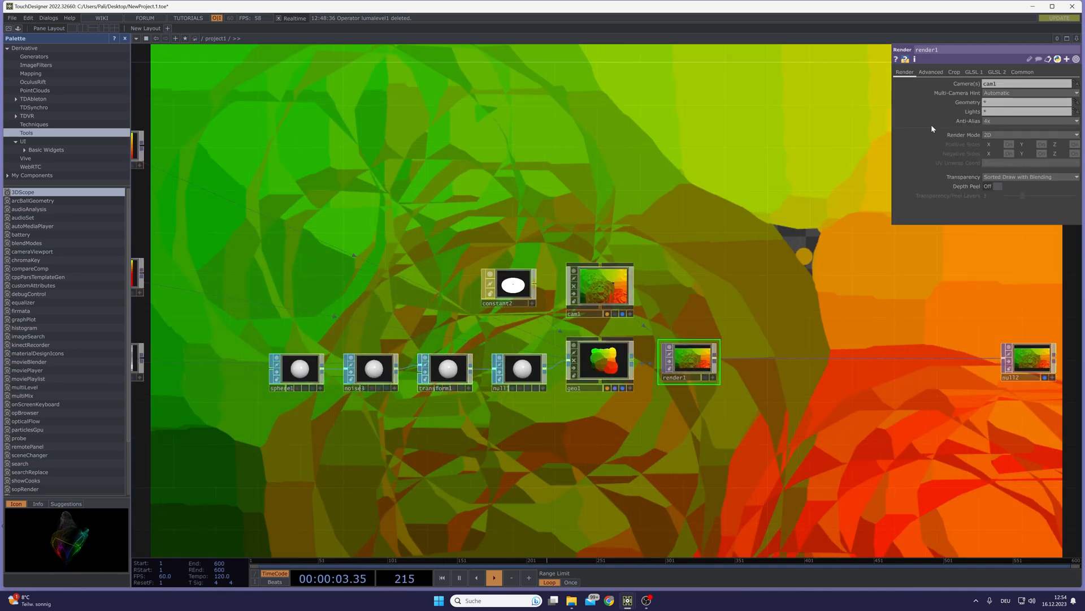
left_click(1022, 72)
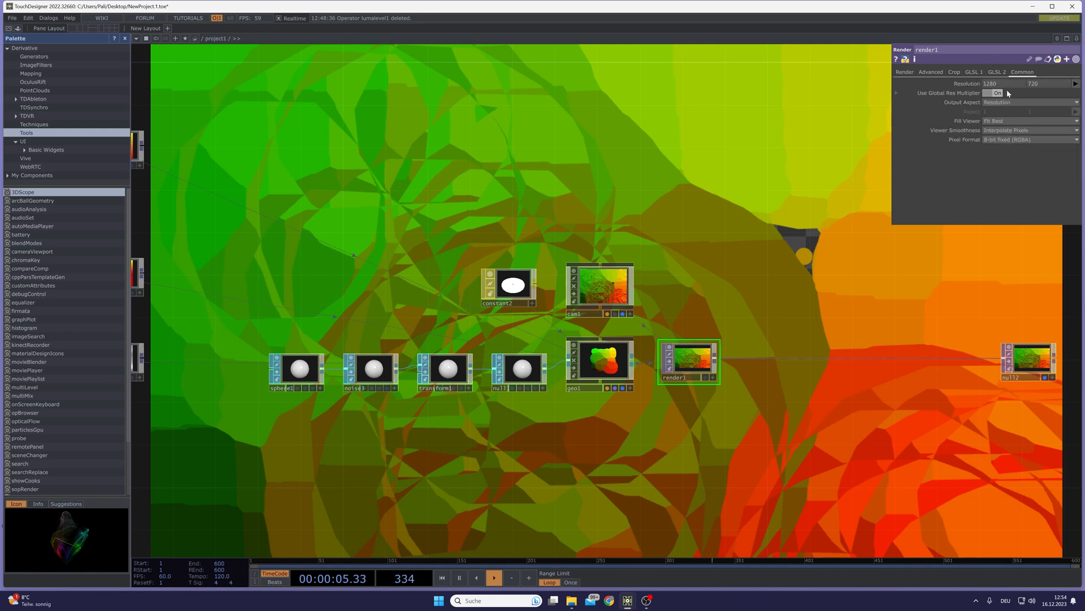
left_click(998, 141)
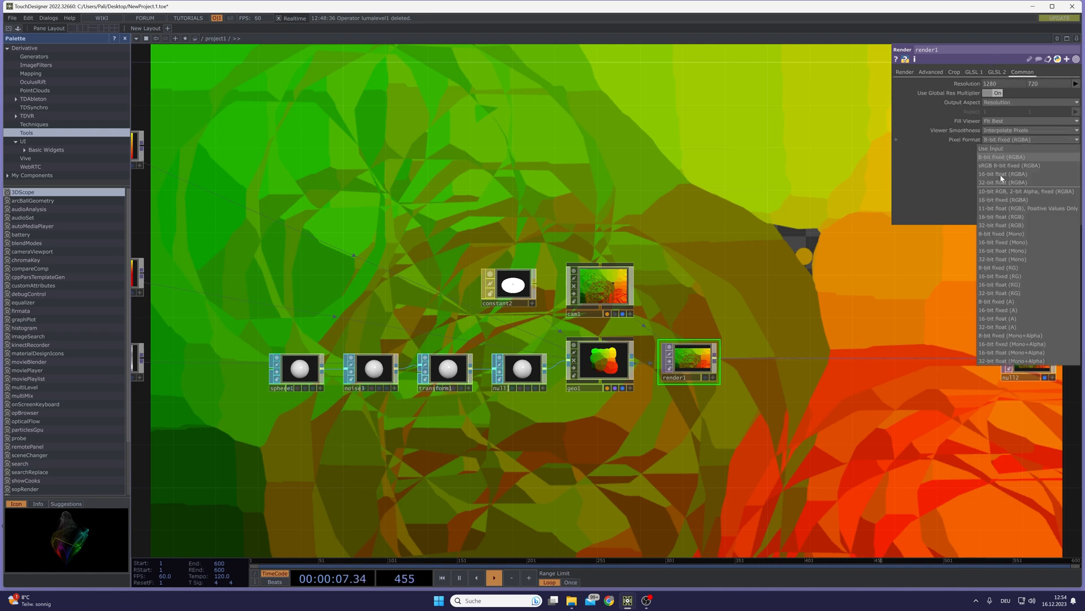
left_click(1001, 182)
Link the Render TOP's resolution width and height to the constant CHOP's res channel as a CHOP reference.
scroll(655, 182, "down", 3)
scroll(323, 121, "down", 2)
scroll(442, 146, "up", 2)
scroll(442, 146, "up", 3)
left_click_drag(384, 178, 974, 83)
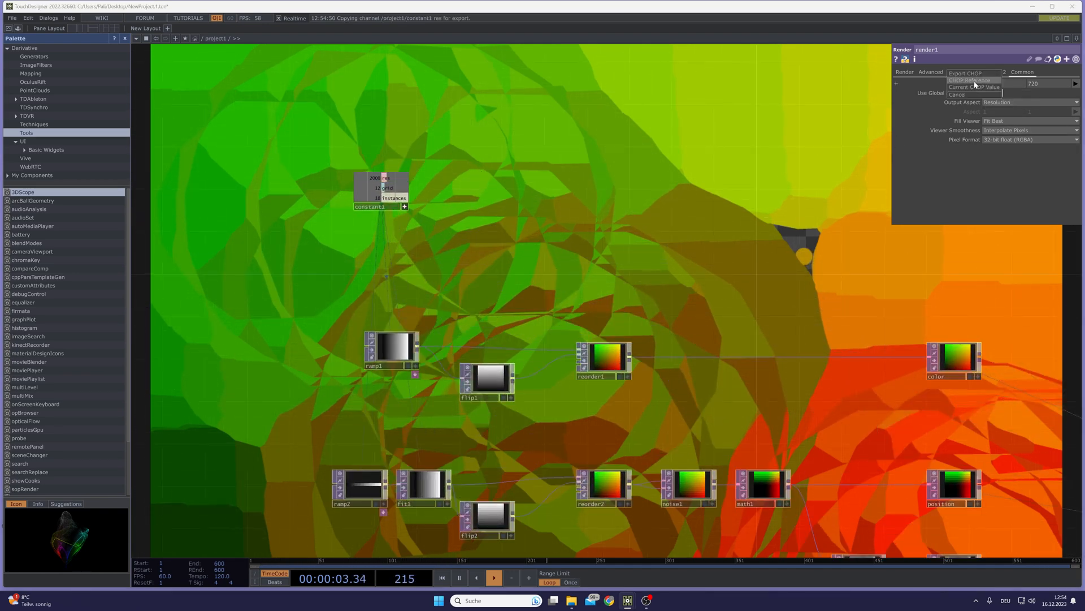
left_click(974, 83)
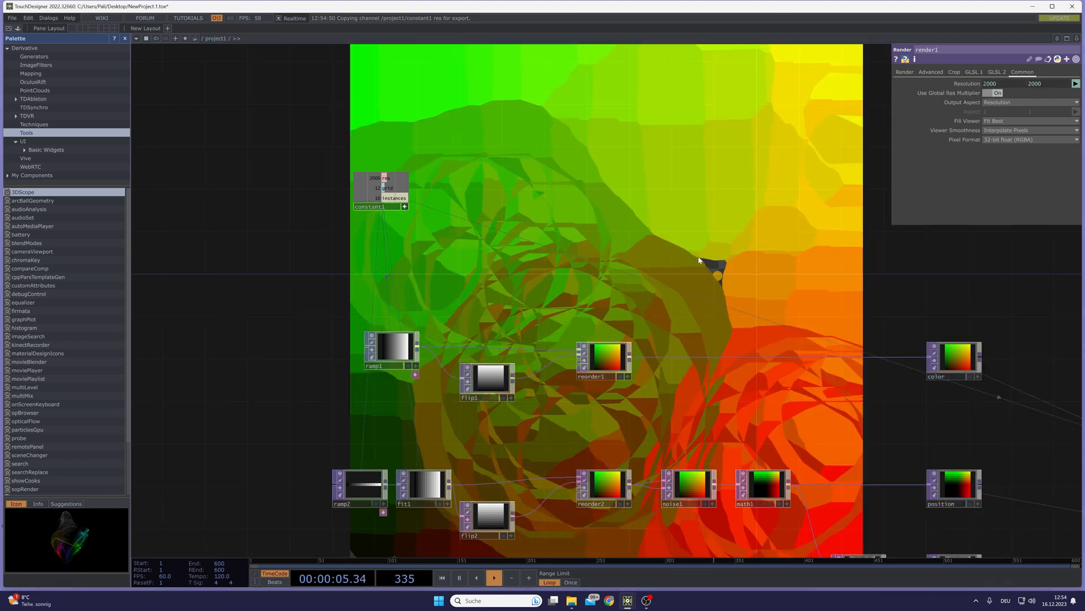
Set the Seed of the Noise TOP feeding the scale TOP to 4352.
left_click_drag(793, 446, 539, 336)
left_click_drag(588, 538, 445, 408)
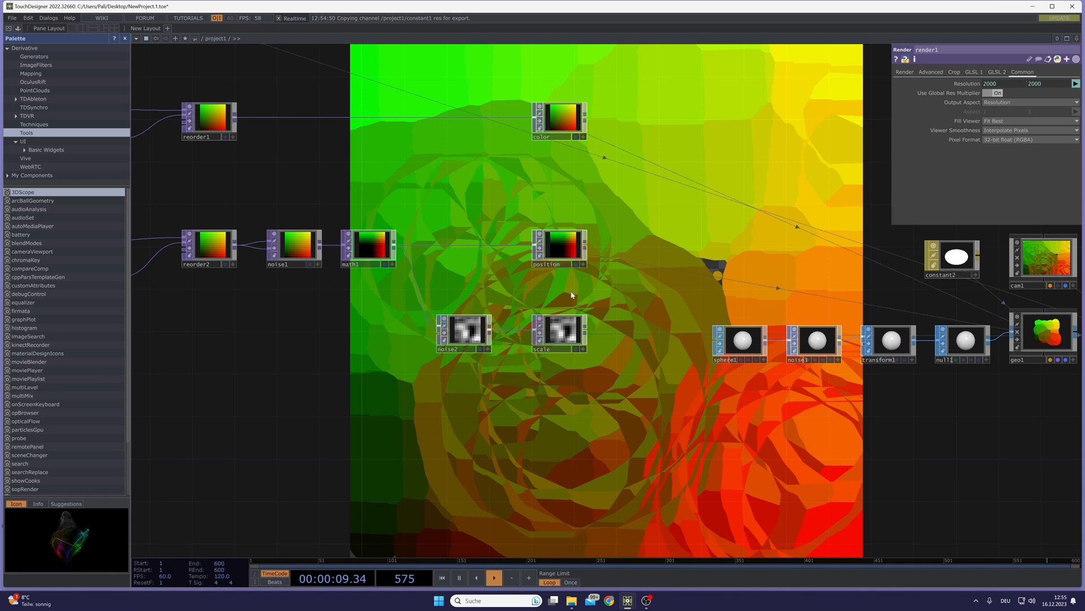
left_click(554, 334)
left_click_drag(537, 380, 515, 357)
left_click(446, 308)
left_click(911, 72)
left_click_drag(1015, 91, 999, 95)
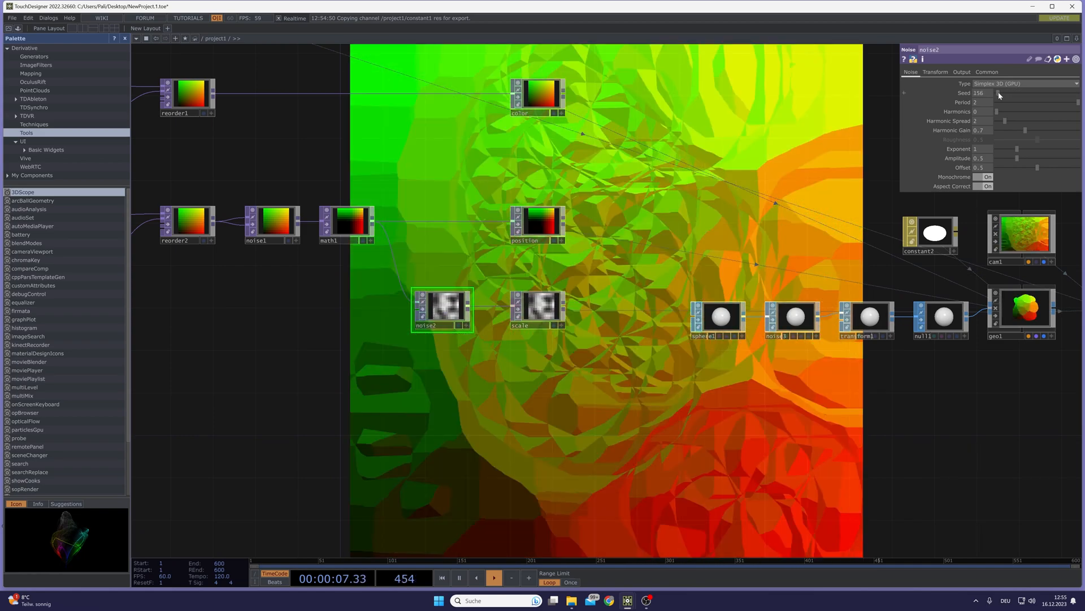
scroll(438, 316, "up", 3)
scroll(441, 308, "down", 3)
left_click_drag(1024, 93, 1028, 97)
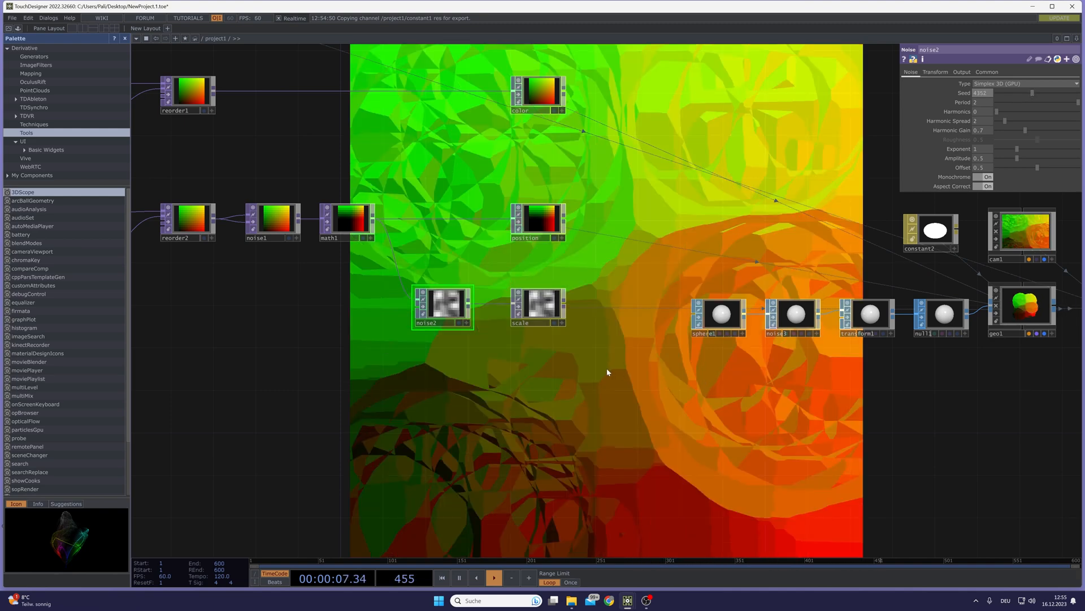
Insert an Edge TOP on the connection between the Render TOP and the output Null TOP.
left_click_drag(695, 436, 487, 412)
left_click_drag(650, 404, 284, 389)
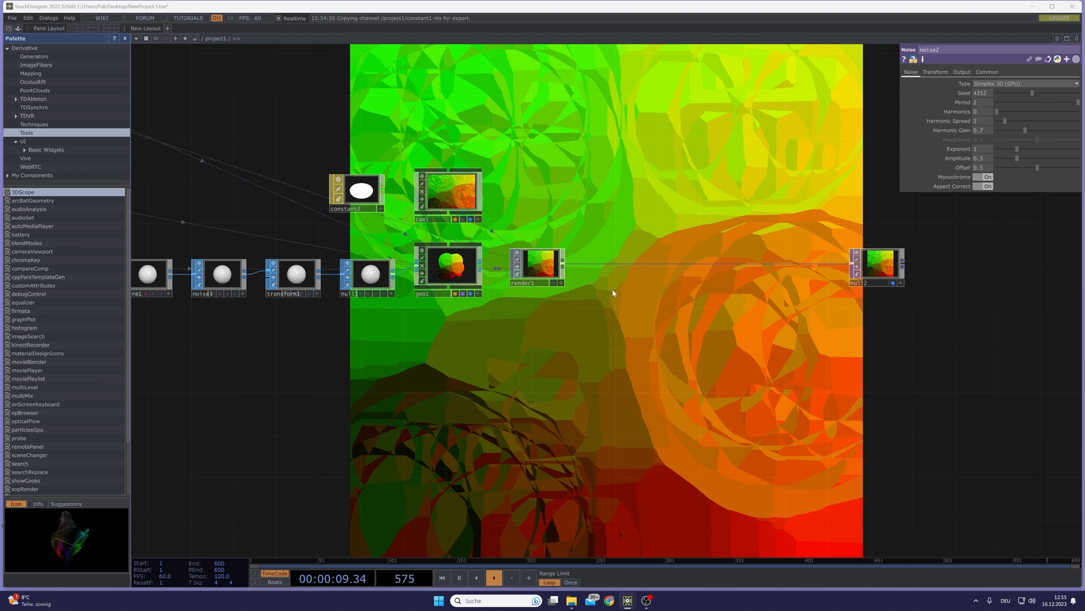
scroll(605, 246, "up", 3)
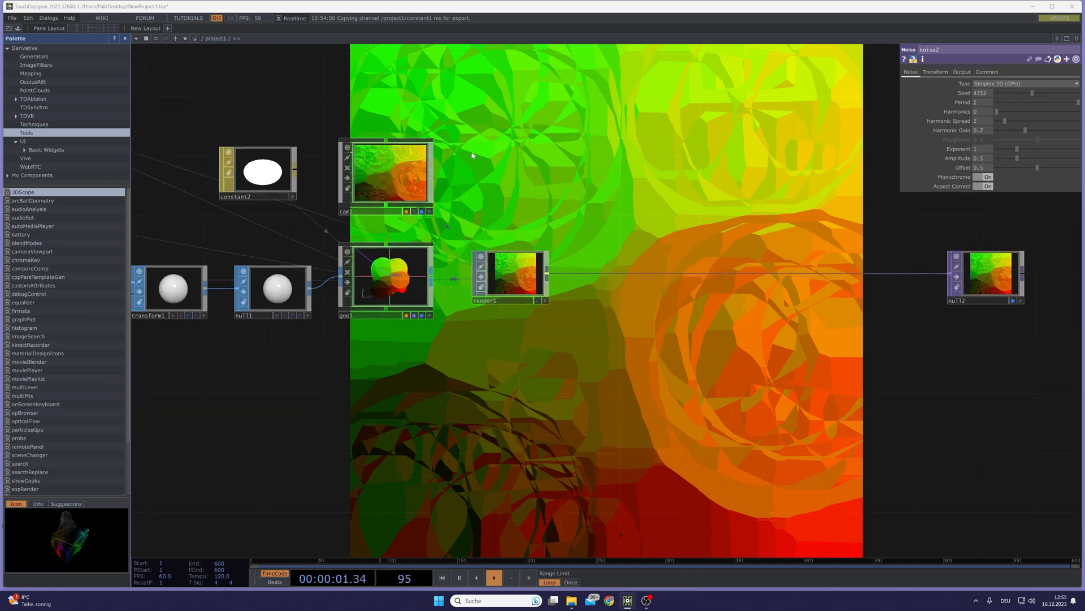
left_click_drag(621, 324, 580, 365)
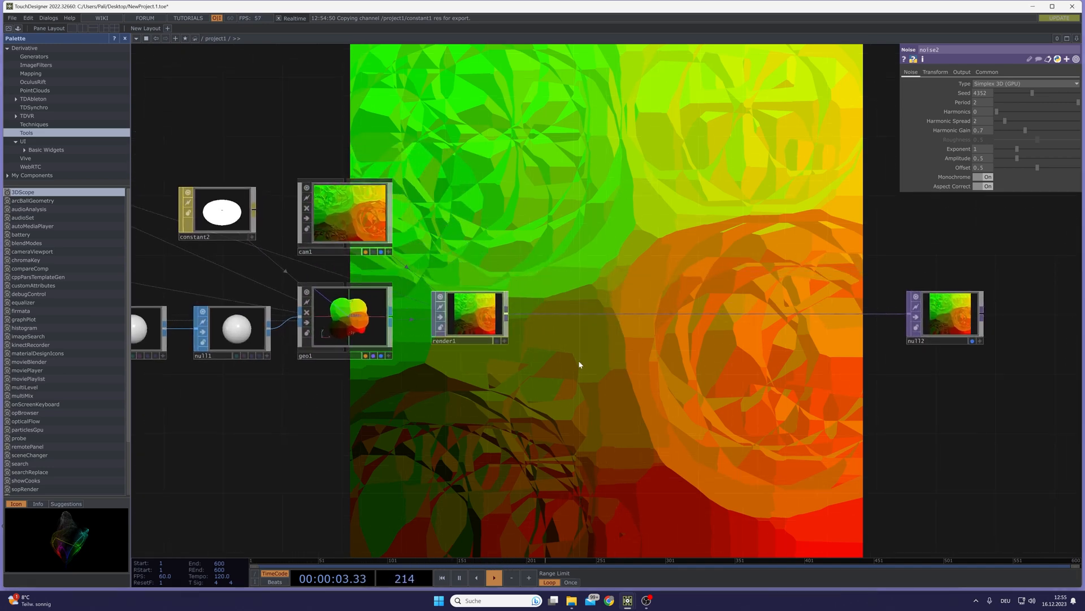
scroll(559, 338, "up", 2)
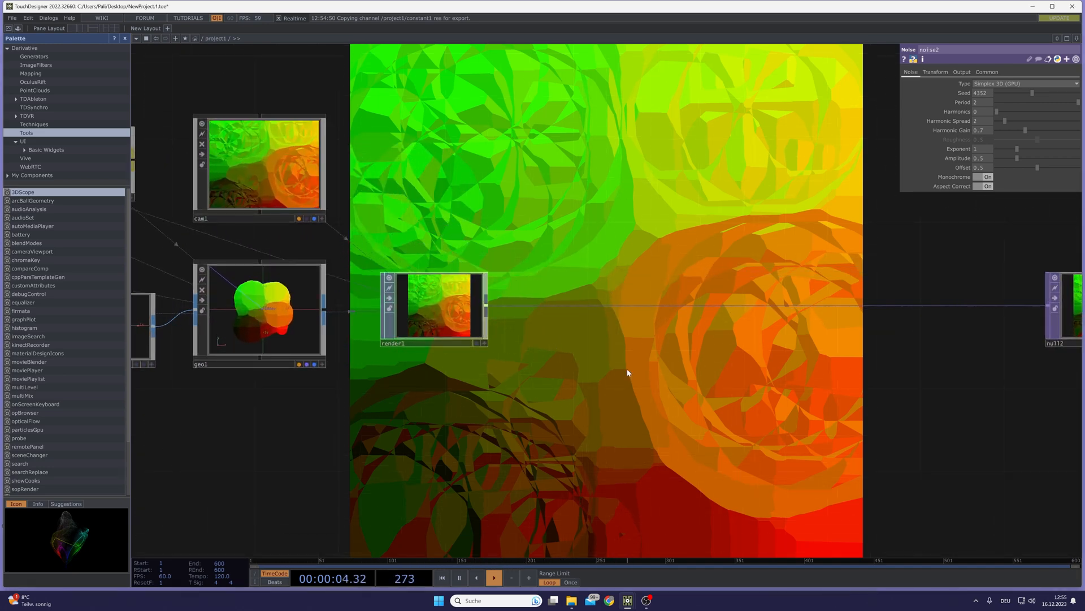
right_click(603, 293)
left_click(619, 297)
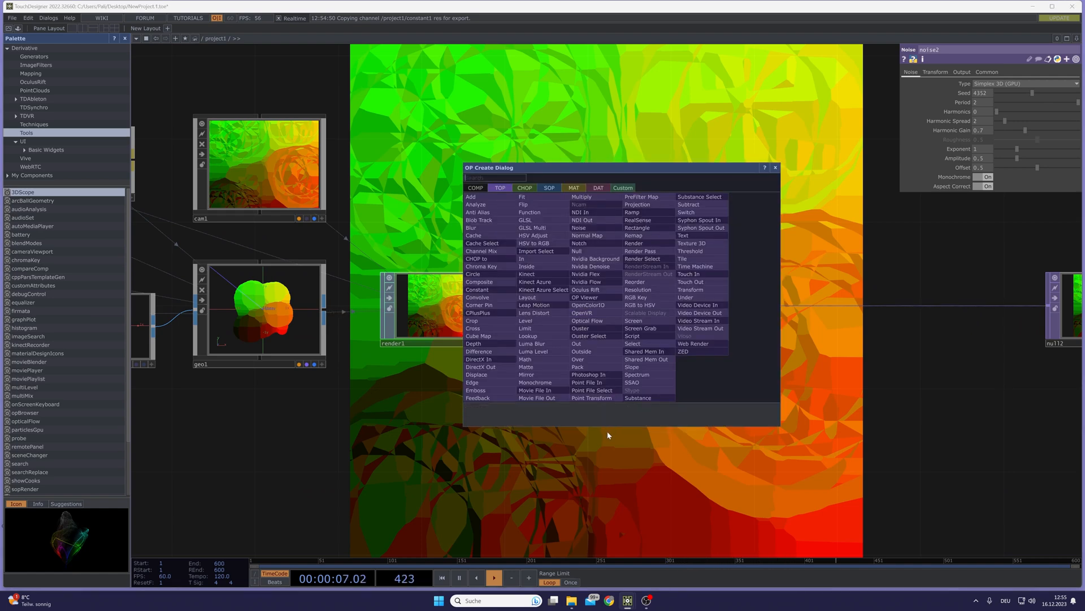
left_click(467, 384)
left_click(586, 324)
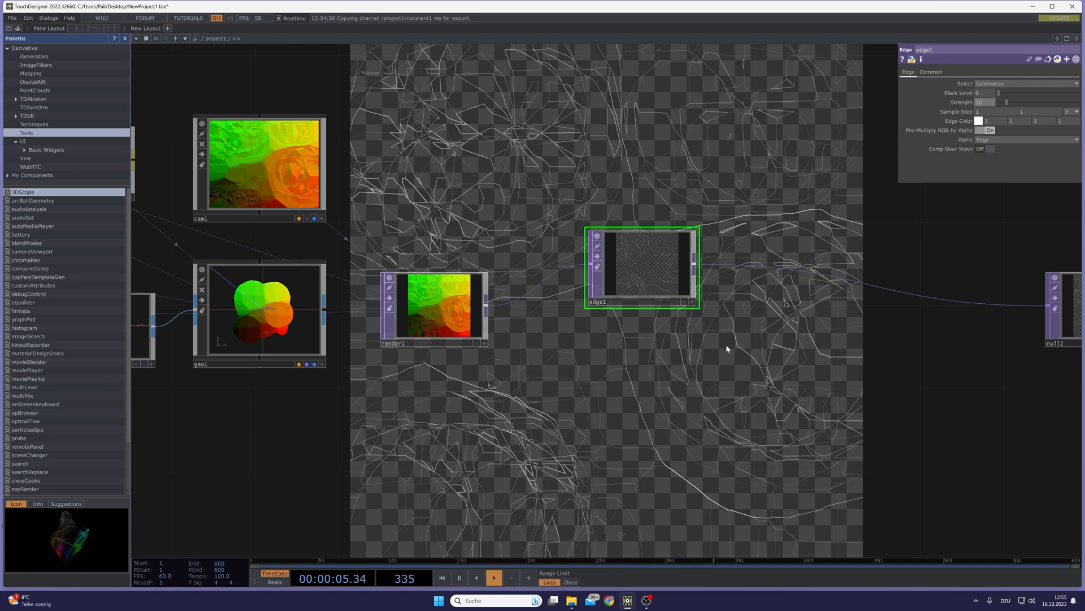
Insert a Composite TOP between the Edge TOP and the output Null, and connect the Render TOP as its second input.
left_click_drag(687, 293, 645, 252)
left_click_drag(666, 349, 577, 398)
right_click(645, 281)
left_click(650, 276)
left_click(526, 260)
left_click(651, 359)
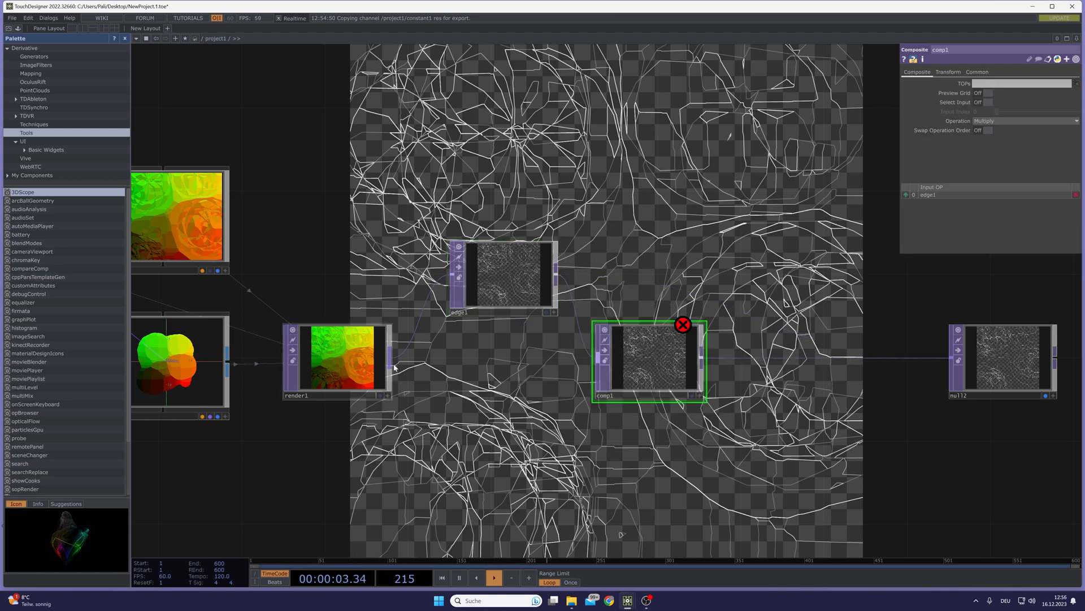
left_click_drag(392, 360, 624, 343)
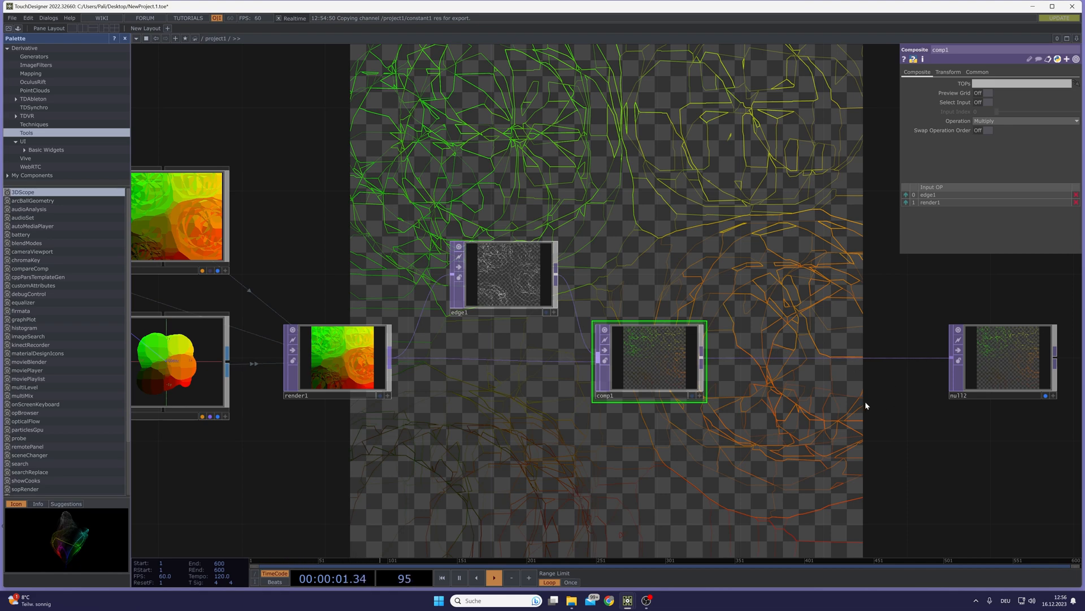
Move the output Null TOP farther from the Composite TOP and insert another Null TOP between them.
left_click_drag(864, 404, 576, 387)
scroll(650, 353, "down", 3)
left_click_drag(672, 356, 1022, 356)
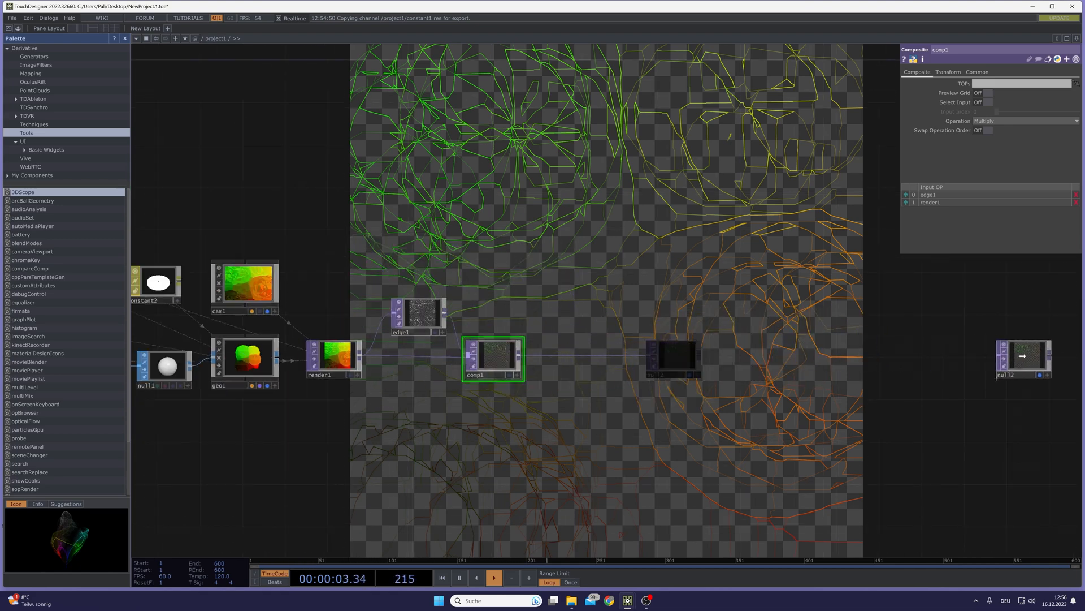
scroll(544, 366, "up", 2)
right_click(552, 352)
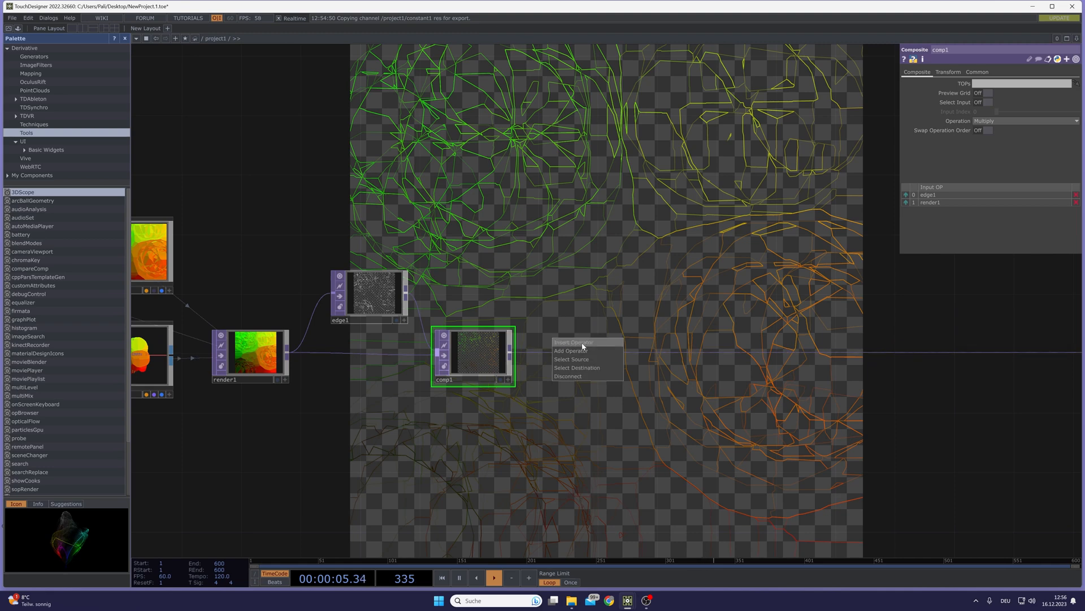
left_click(583, 344)
left_click(556, 300)
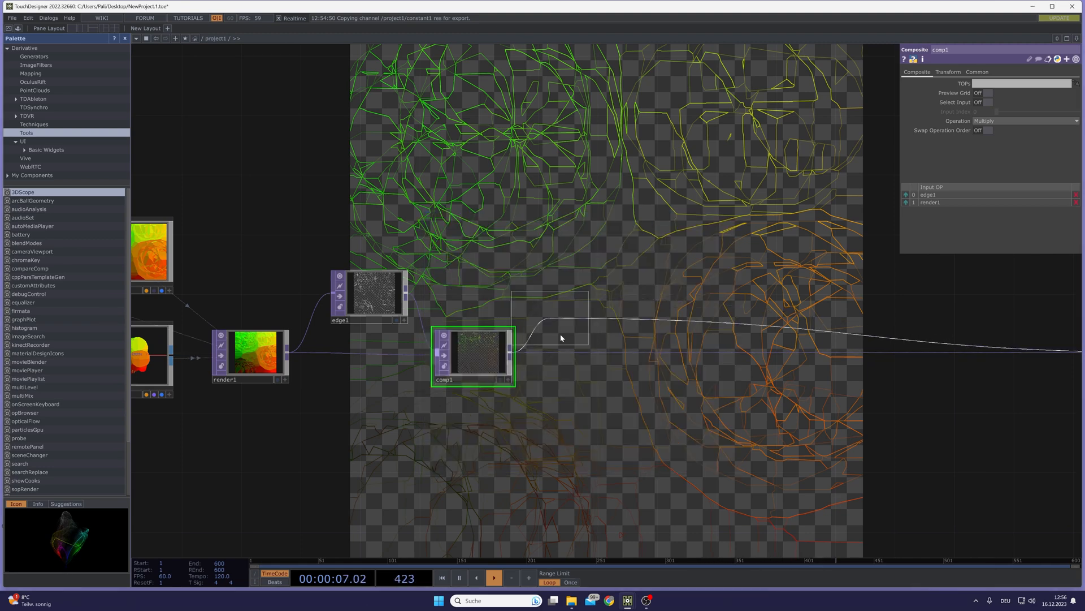
left_click(619, 356)
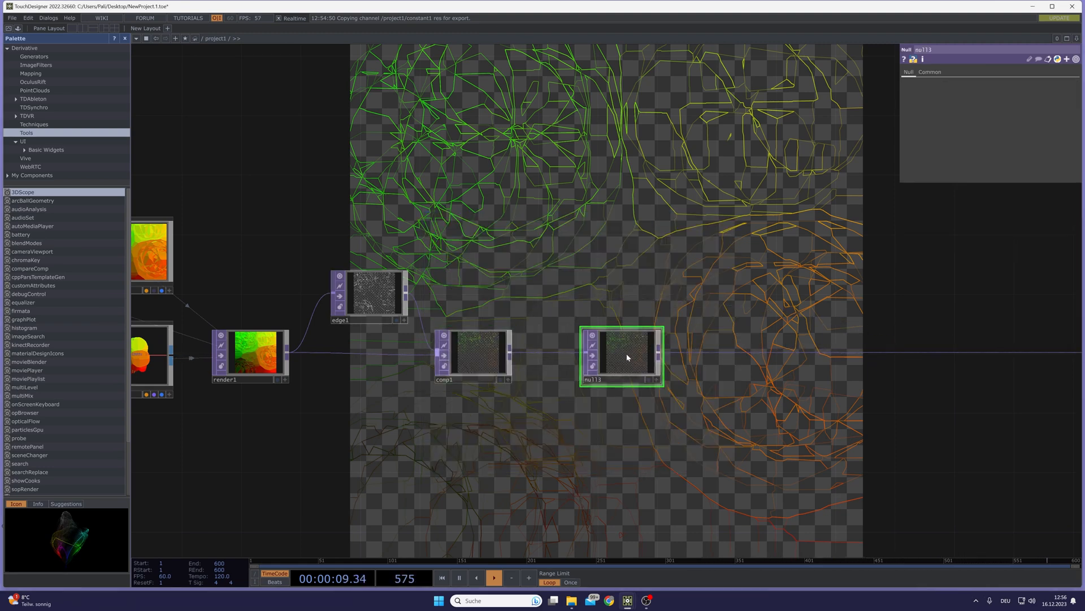
scroll(626, 354, "up", 3)
scroll(622, 419, "down", 5)
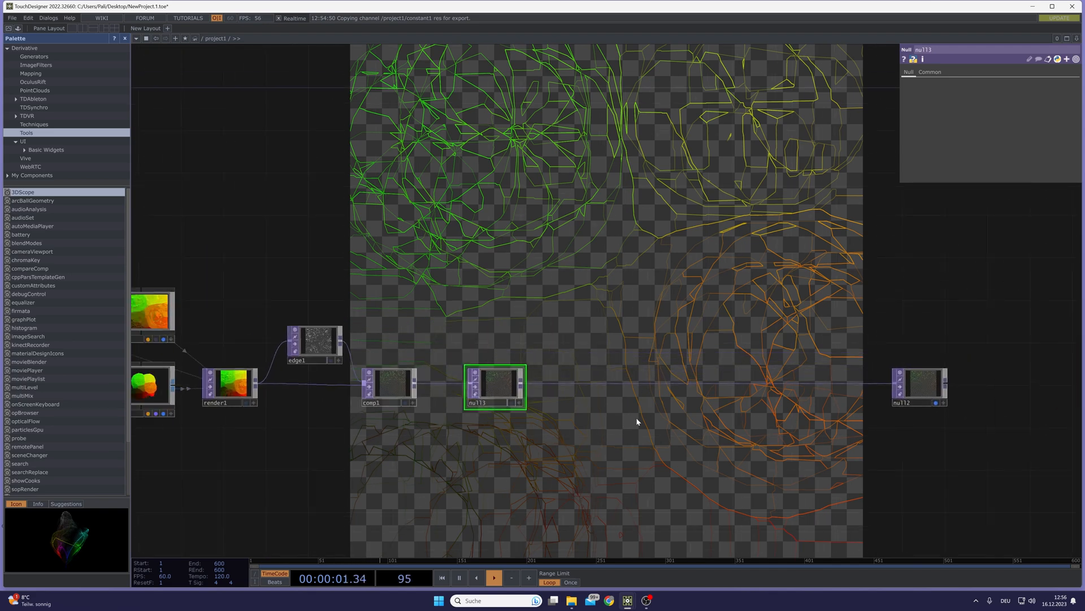
Insert a Composite TOP between the new Null TOP and the output Null, and set its Operation to Over.
left_click_drag(656, 410, 581, 410)
left_click_drag(837, 391, 879, 387)
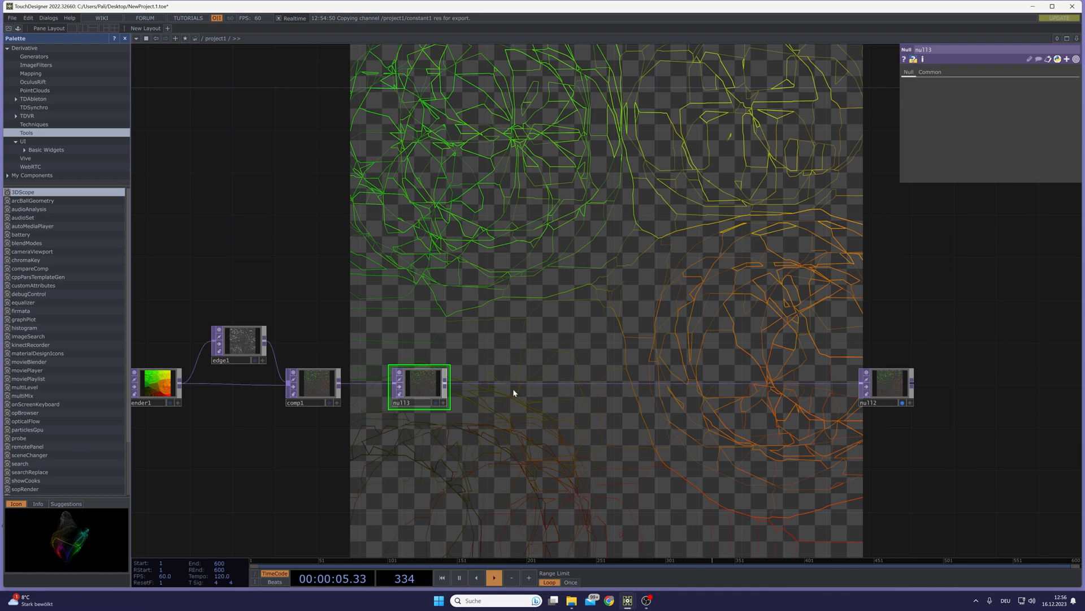
right_click(585, 387)
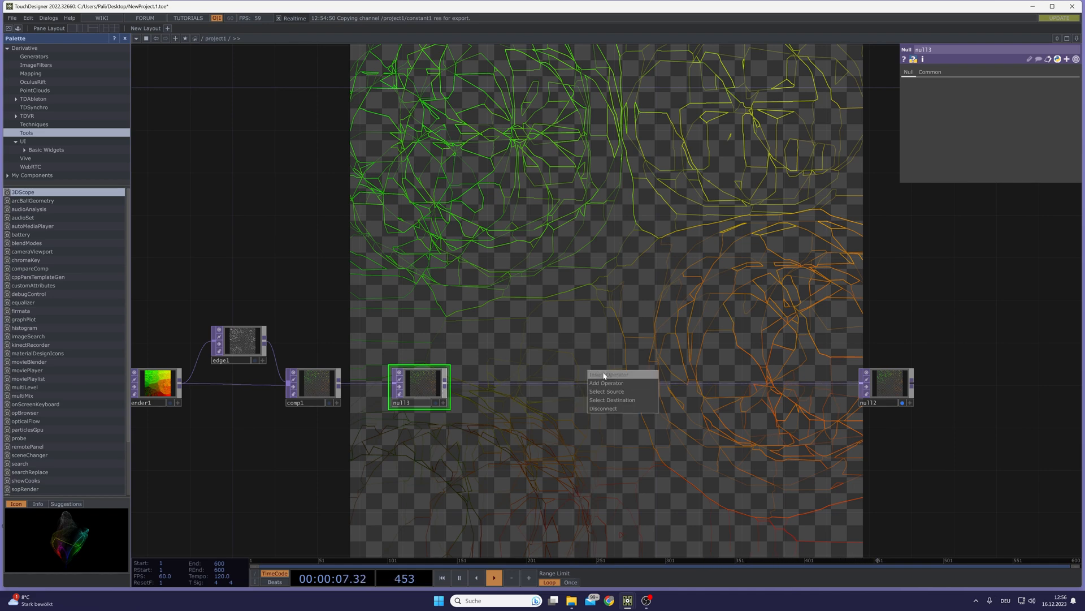
left_click(611, 375)
left_click(474, 366)
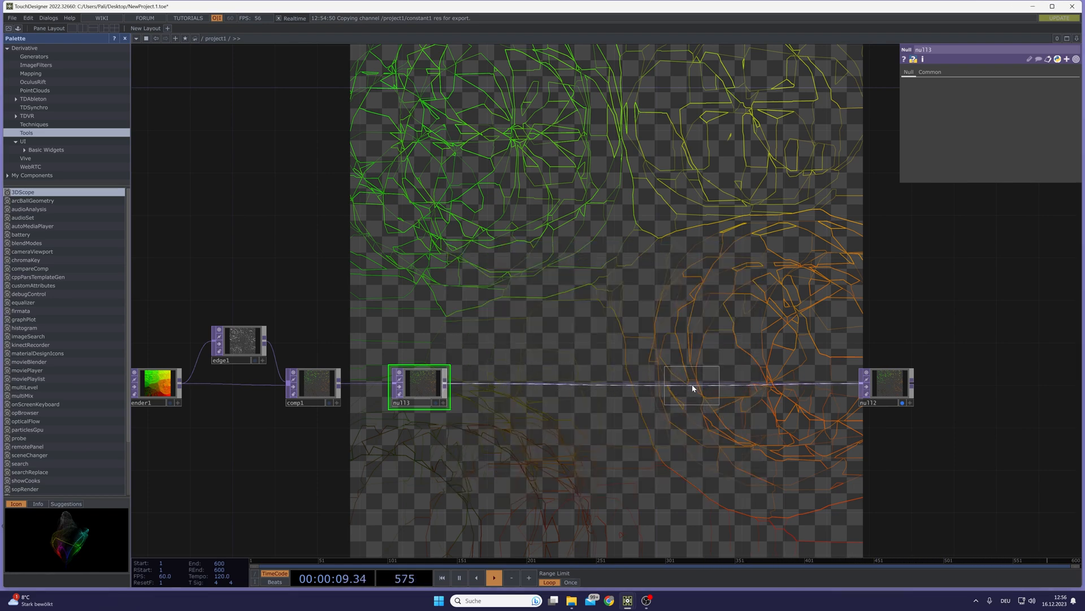
left_click(692, 387)
left_click(1002, 122)
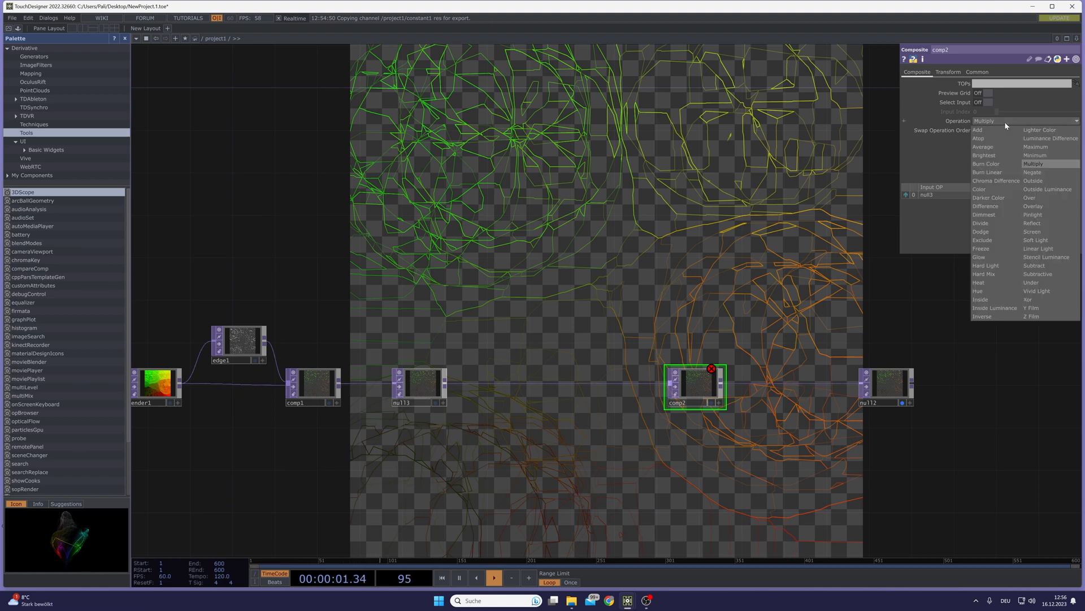
left_click(994, 192)
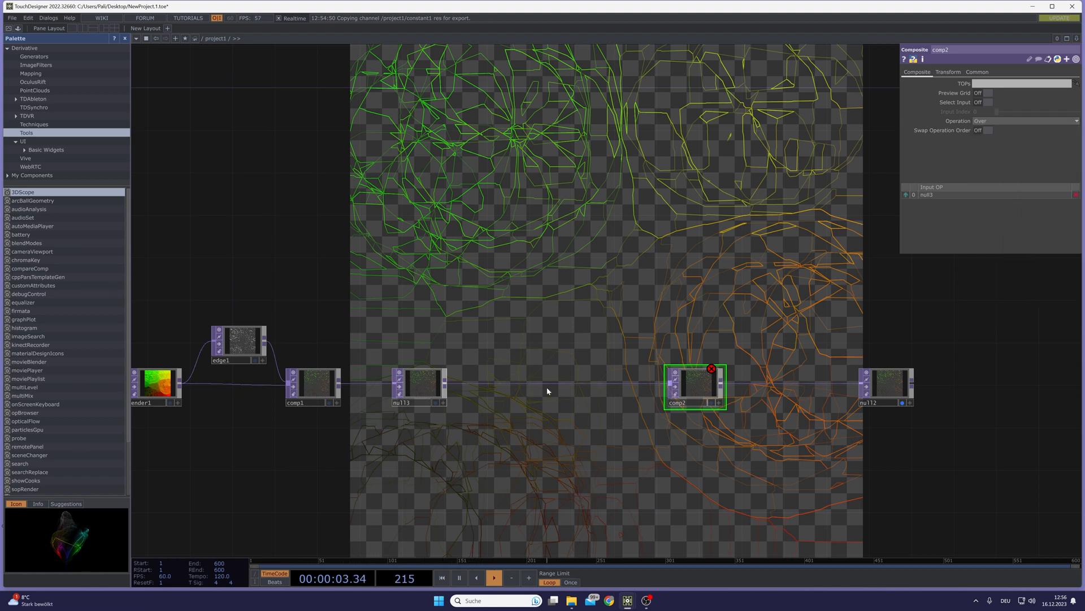
Branch a Feedback TOP off the Null TOP that follows the first Composite, placing it above the main chain.
left_click(445, 382)
left_click(465, 358)
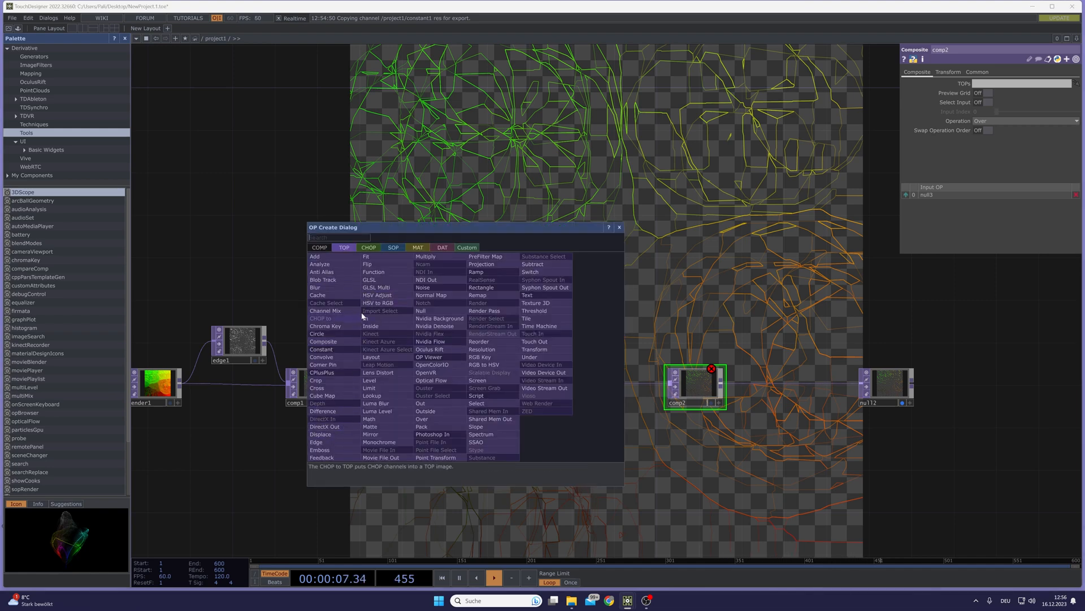
left_click(321, 457)
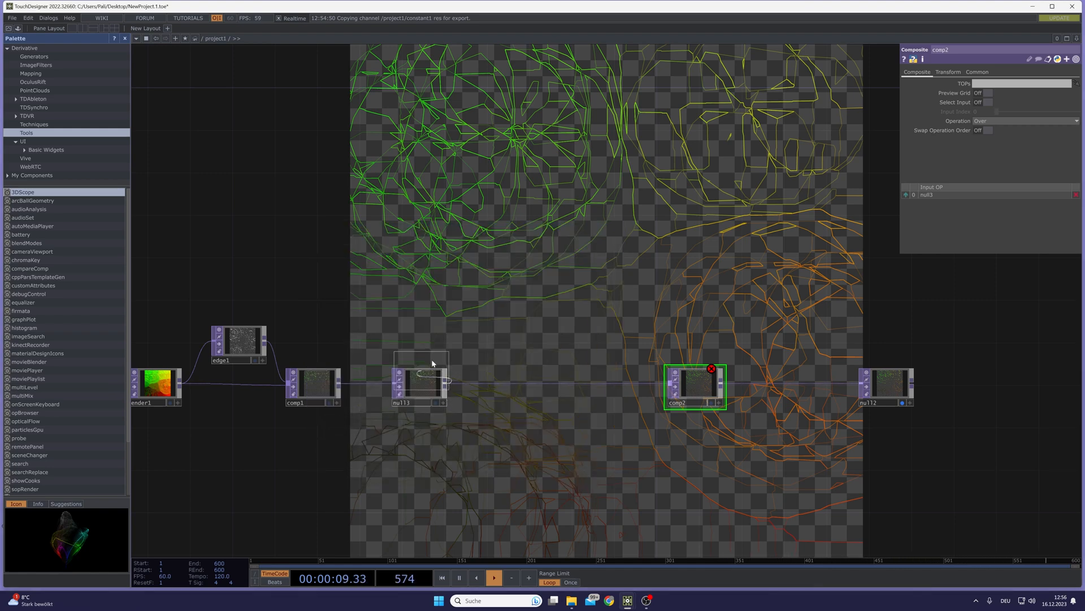
left_click(474, 307)
Add a Keyboard In CHOP above the Feedback TOP and export its k1 channel to the Feedback TOP's Reset Pulse.
scroll(474, 307, "up", 3)
key("Tab")
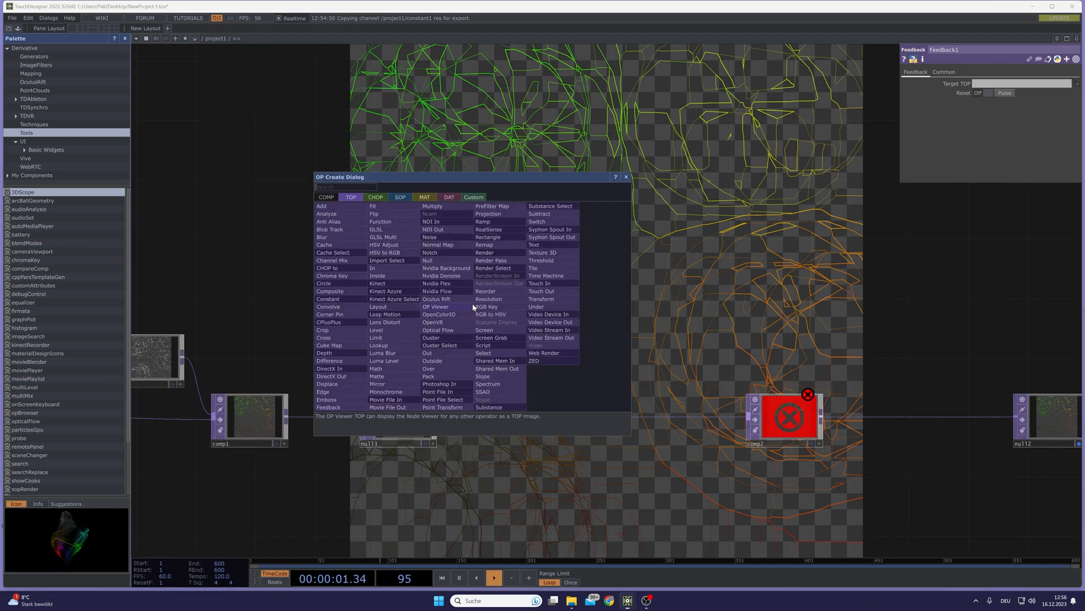
left_click(375, 196)
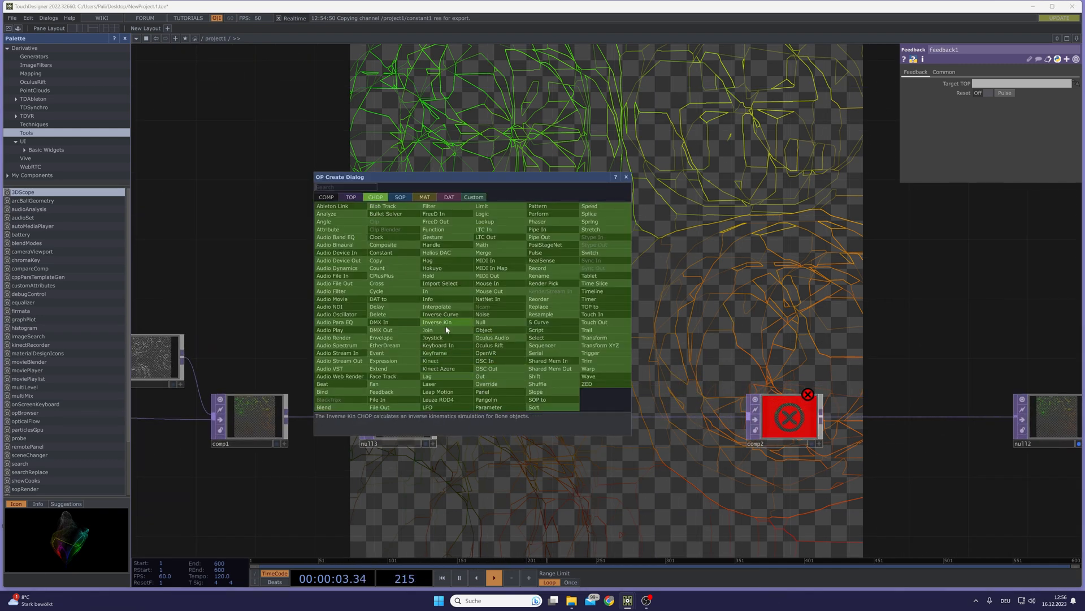
left_click(438, 345)
left_click(487, 249)
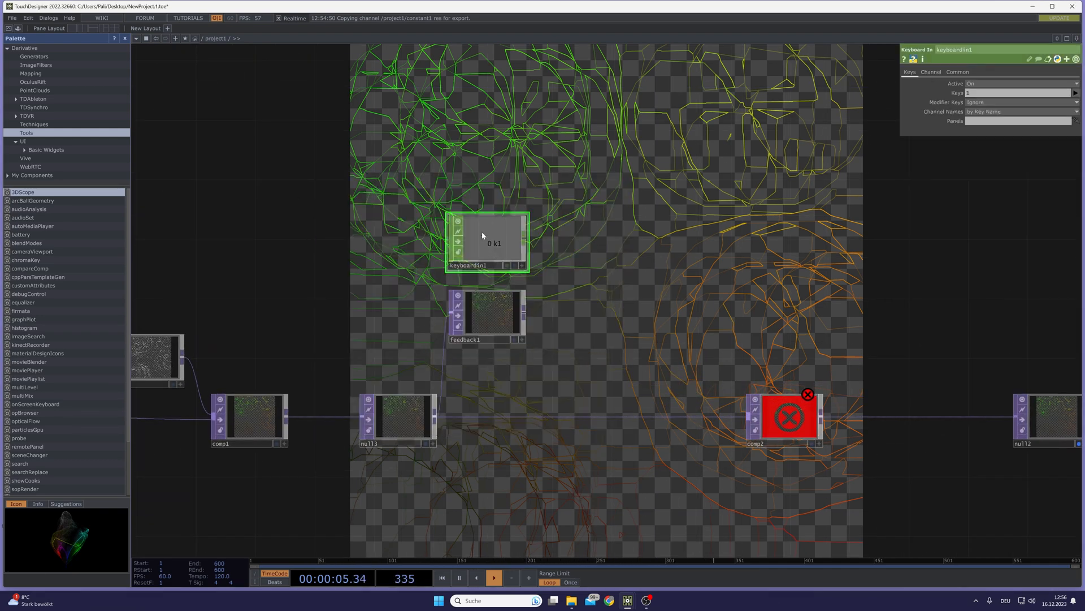
left_click(522, 266)
left_click(485, 308)
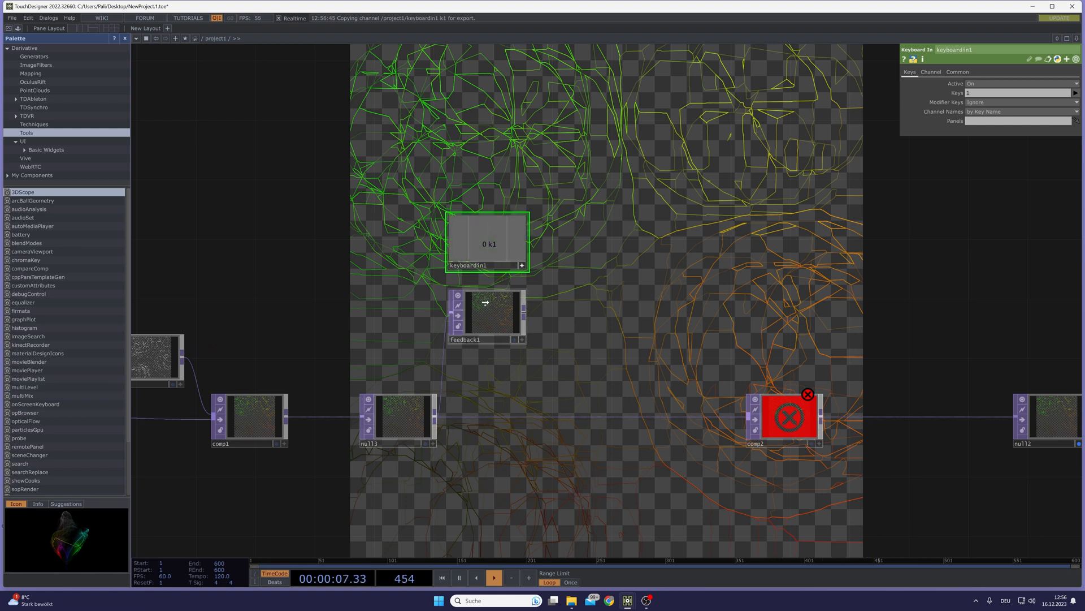
left_click_drag(1014, 92, 1010, 92)
left_click(1010, 94)
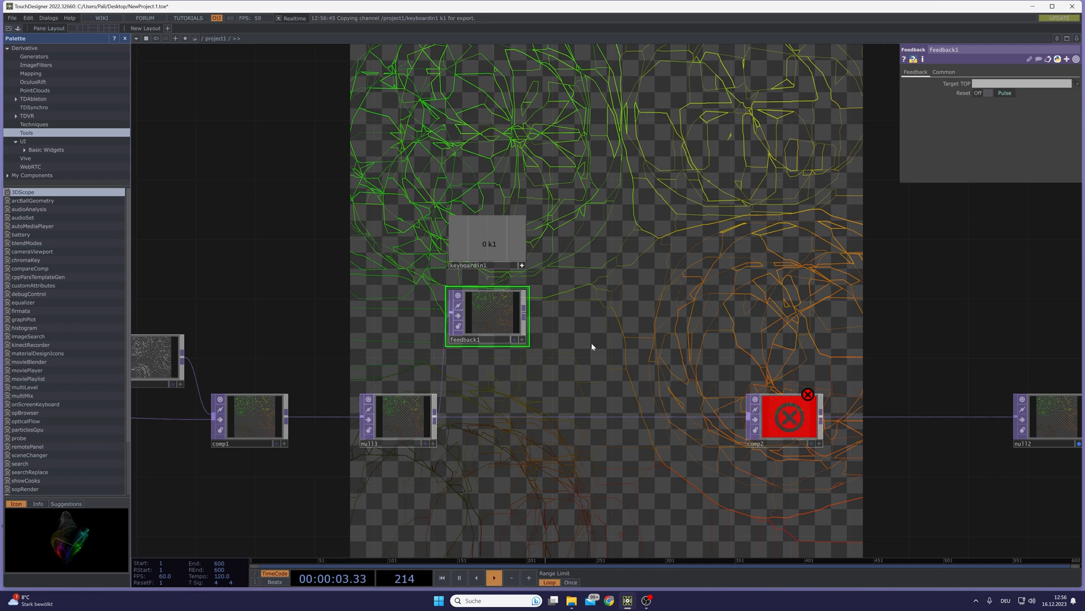
Add a Level TOP after the Feedback TOP and connect it to the second Composite TOP, shifting nodes to make room.
left_click_drag(806, 439, 880, 440)
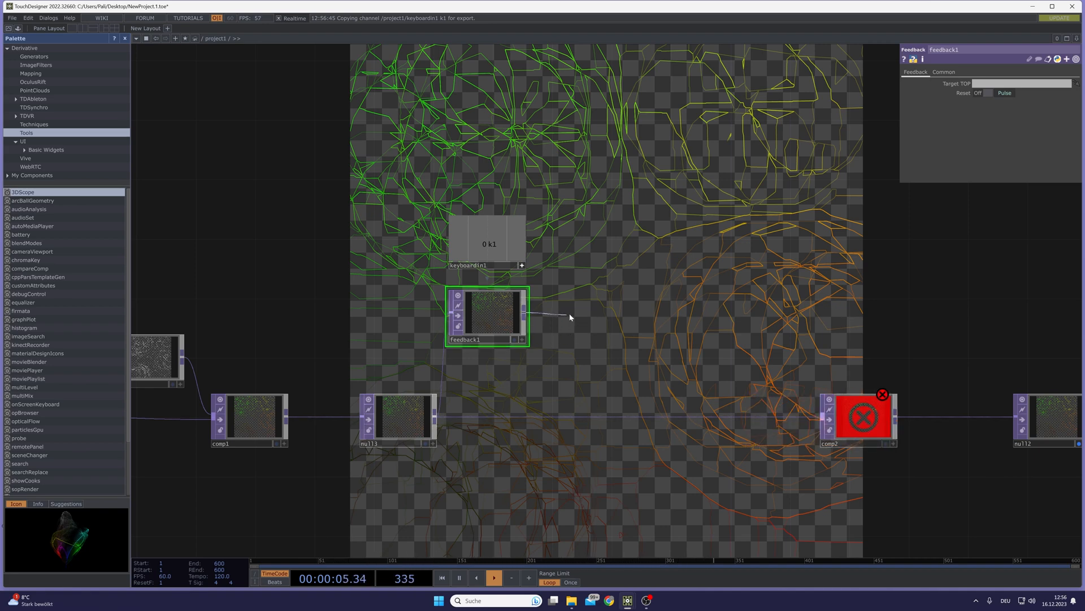
key("Tab")
left_click(553, 342)
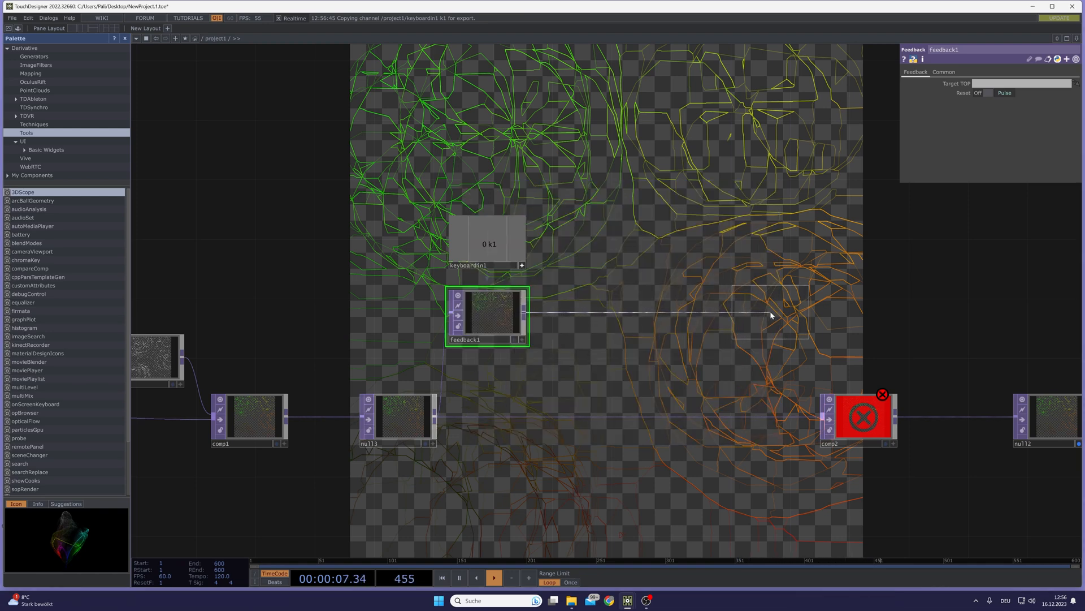
left_click(783, 317)
left_click_drag(575, 373, 347, 353)
right_click_drag(958, 454, 579, 347)
left_click_drag(646, 397, 705, 397)
left_click_drag(596, 298, 654, 396)
Set the Level TOP's Opacity to 0.98 and assign the second Composite TOP as the Feedback TOP's Target TOP.
left_click(592, 293)
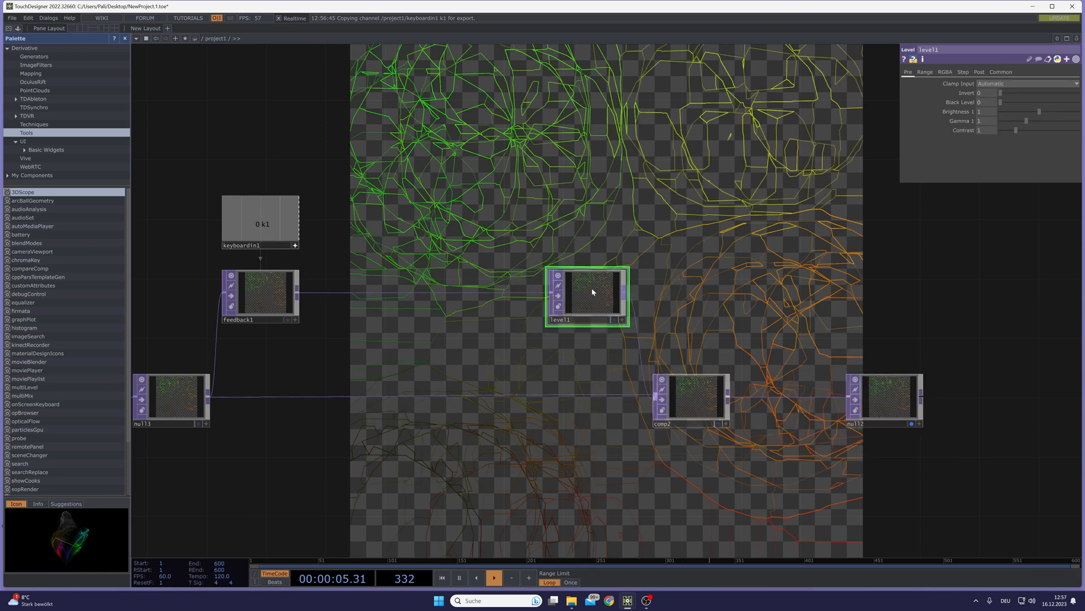
left_click(979, 72)
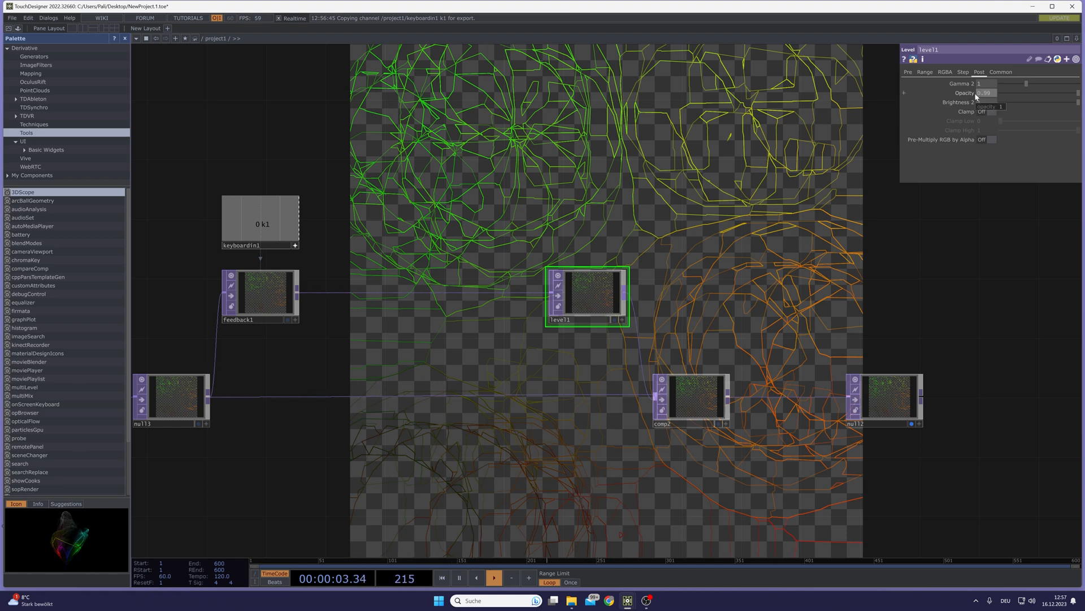
left_click(689, 379)
left_click_drag(688, 393, 266, 298)
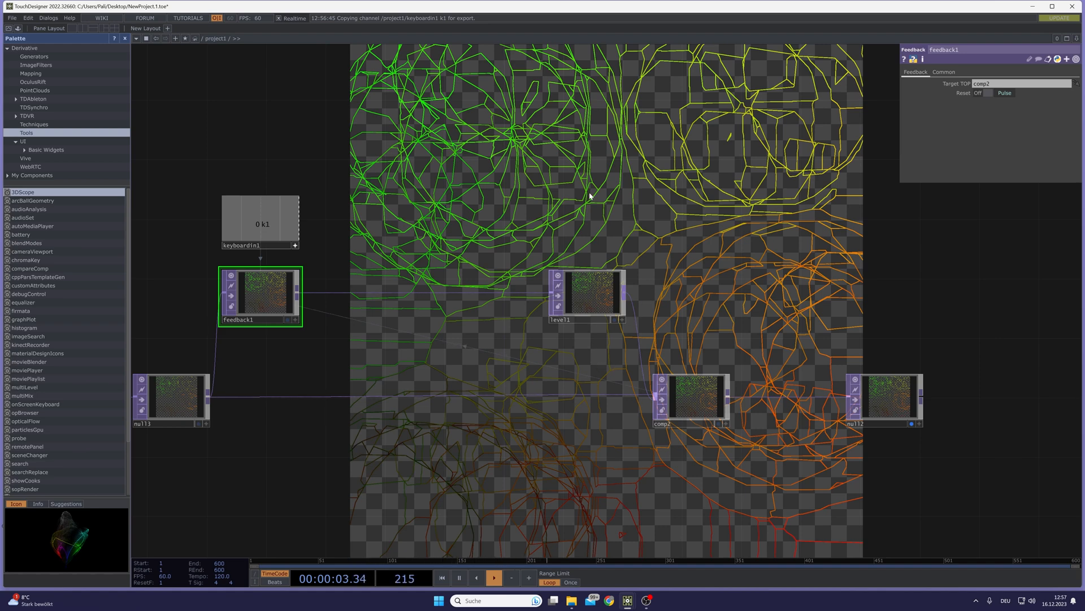
Move the Level, second Composite and output Null farther along and insert a Displace TOP between the Feedback and Level TOPs.
right_click_drag(972, 452, 527, 317)
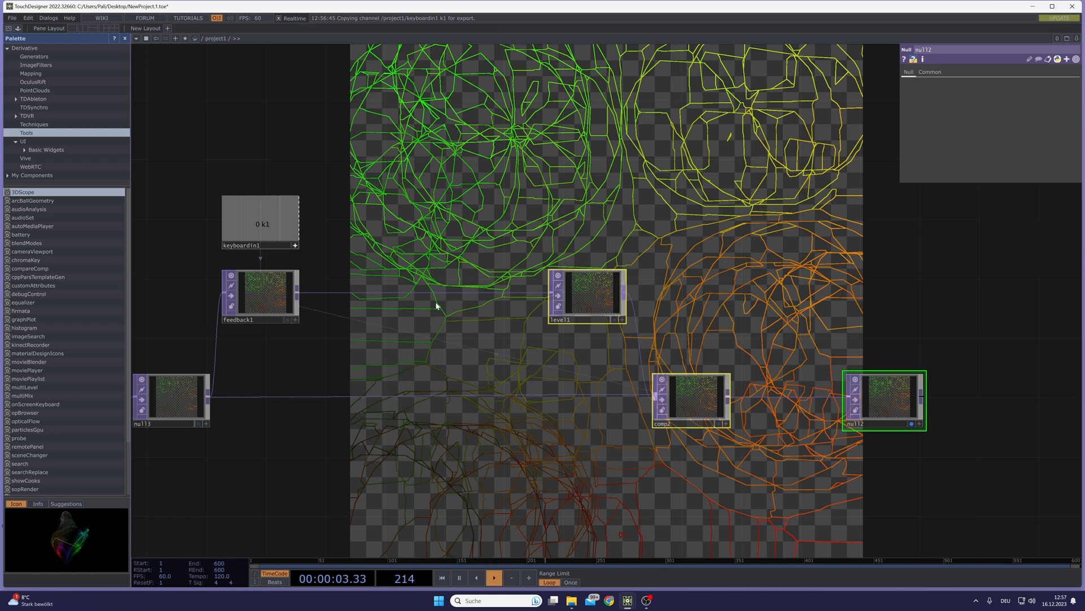
left_click_drag(483, 389, 607, 341)
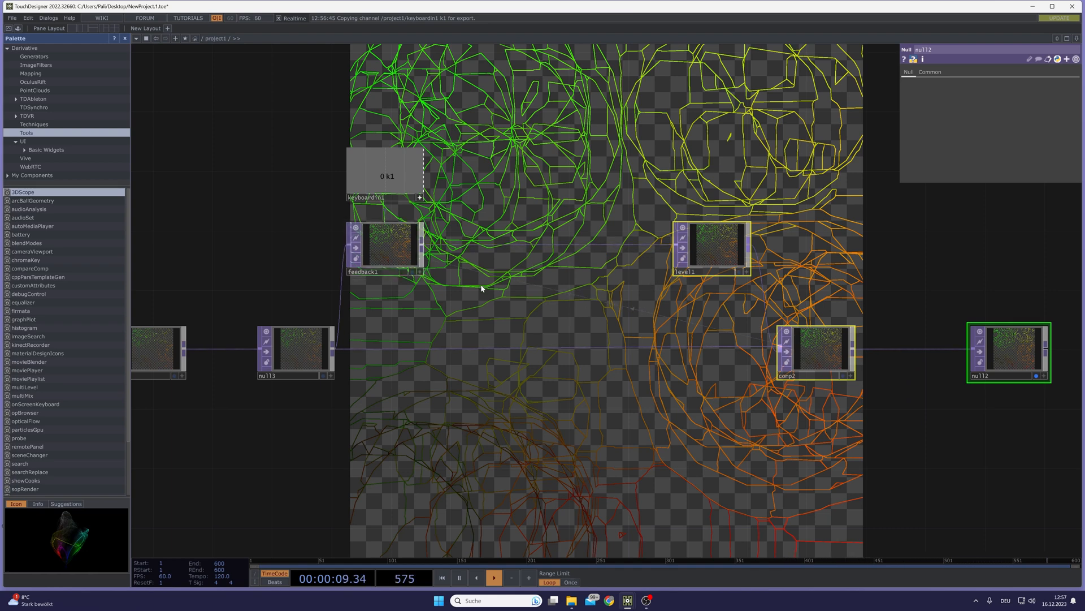
right_click_drag(966, 381, 751, 262)
left_click_drag(714, 243, 759, 244)
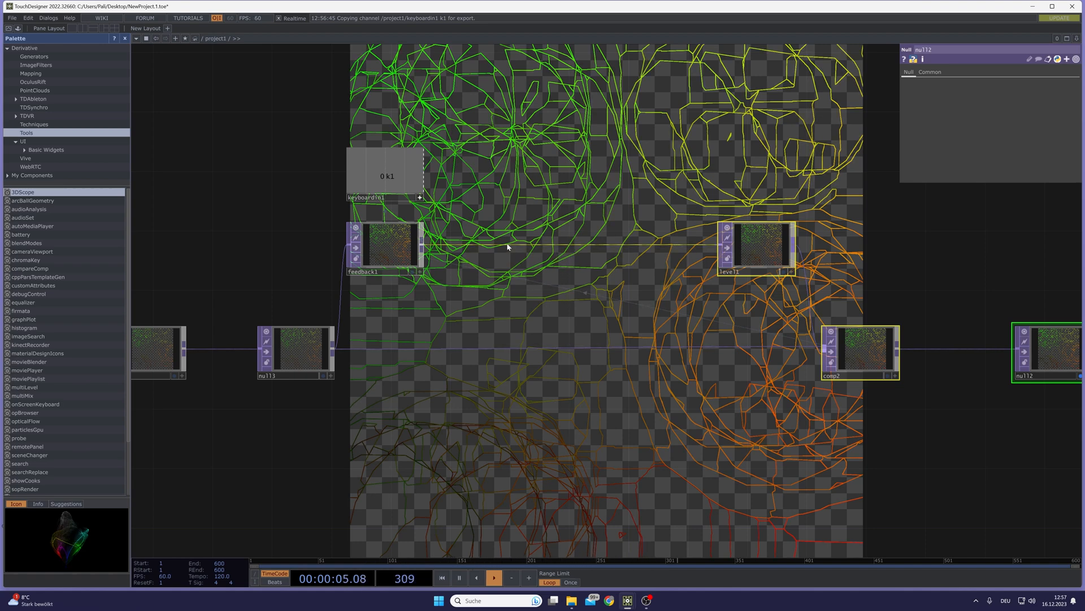
right_click(565, 245)
left_click(572, 236)
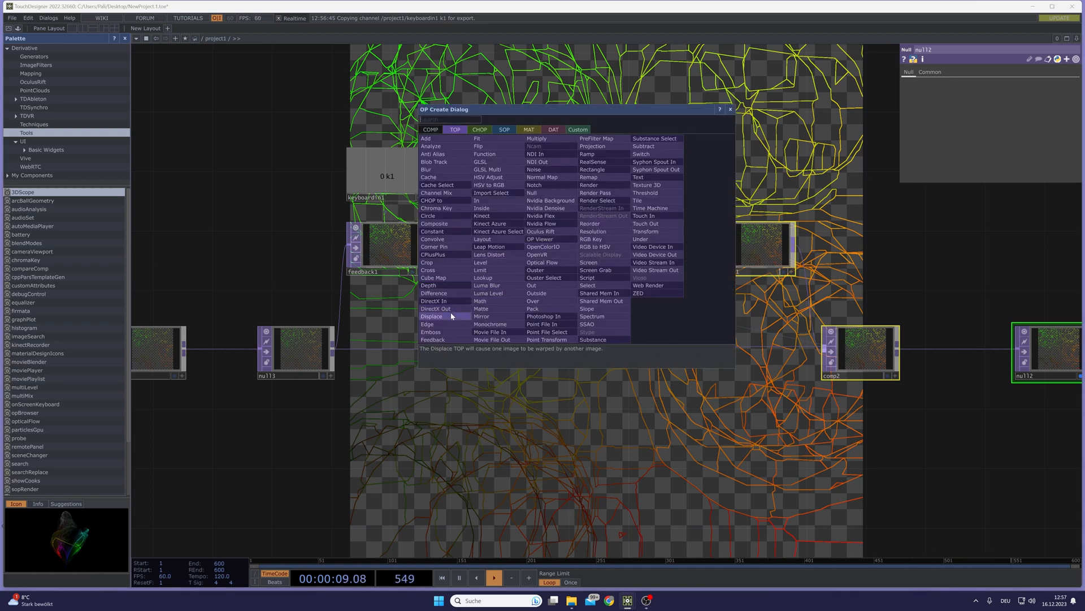
left_click(431, 316)
left_click(582, 245)
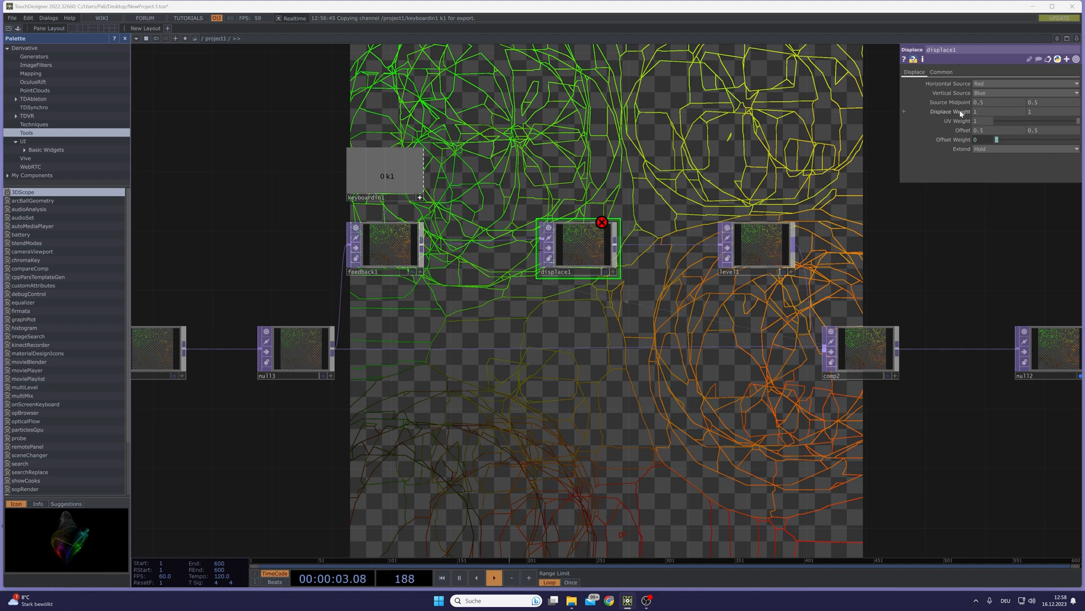
Set both Displace Weight values of the Displace TOP to 0.014.
middle_click_drag(959, 113, 962, 96)
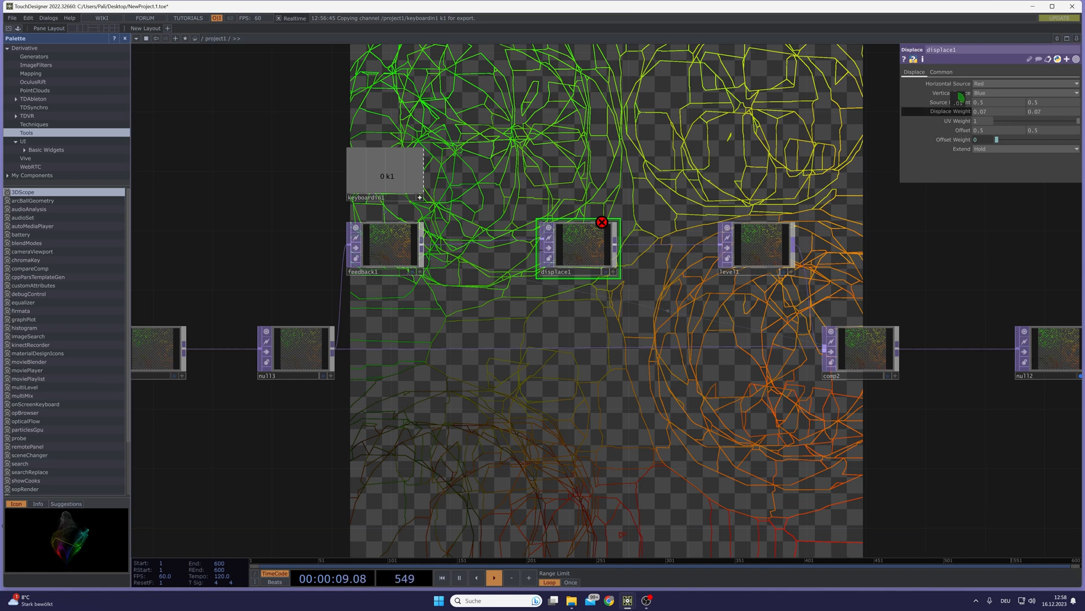
middle_click_drag(960, 96, 960, 99)
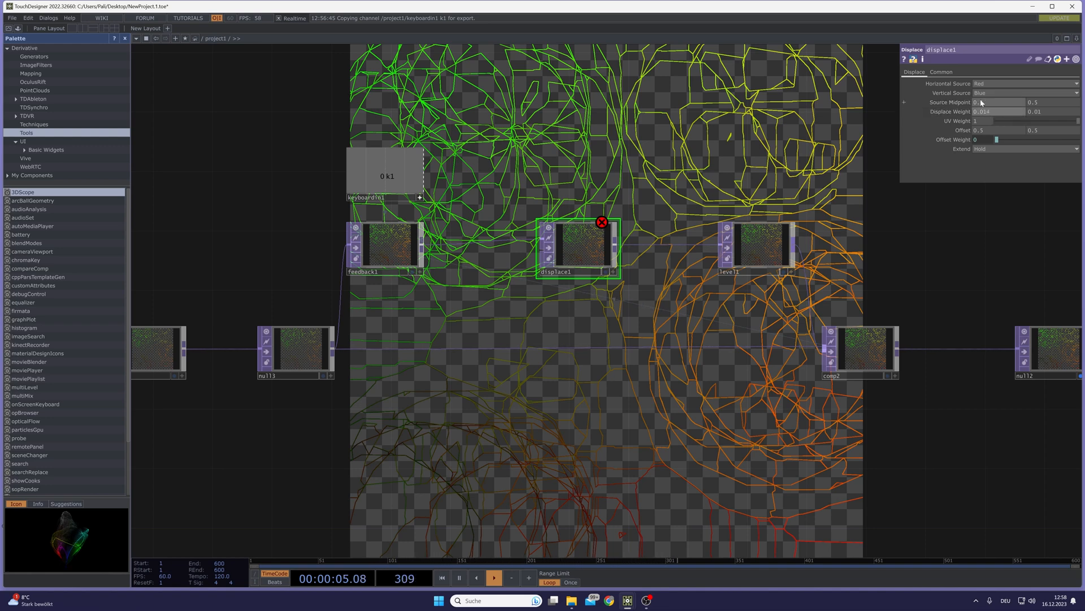
left_click(1049, 113)
type("4")
key("Return")
Branch a Slope TOP off the Feedback TOP with Strength and Sample Step at 0.5, and connect it to the Displace TOP's second input.
left_click_drag(578, 243, 623, 243)
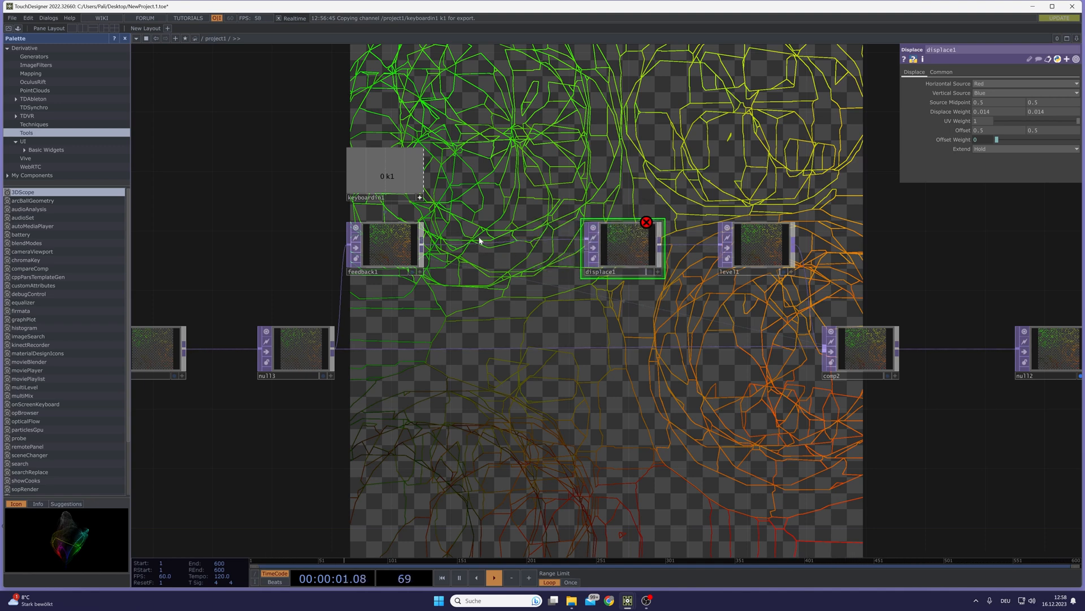
left_click(422, 244)
left_click(460, 282)
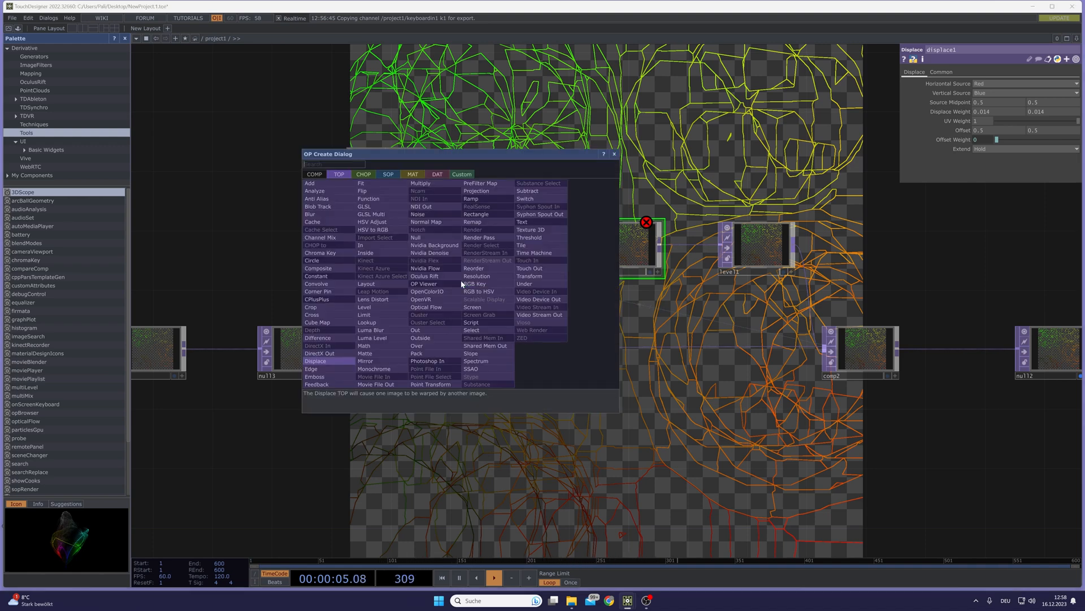
left_click(474, 354)
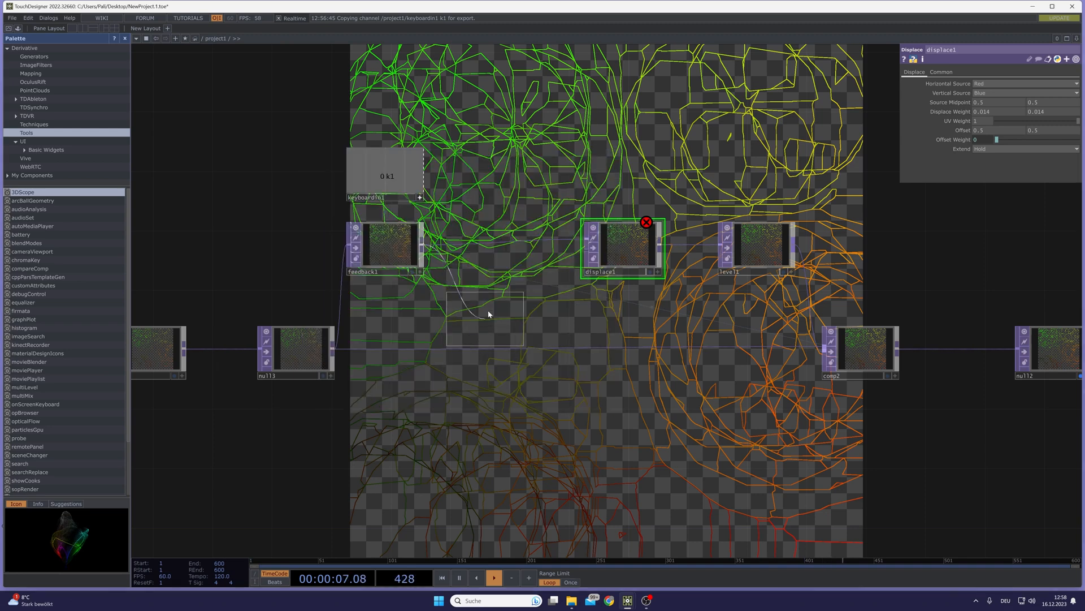
left_click(486, 293)
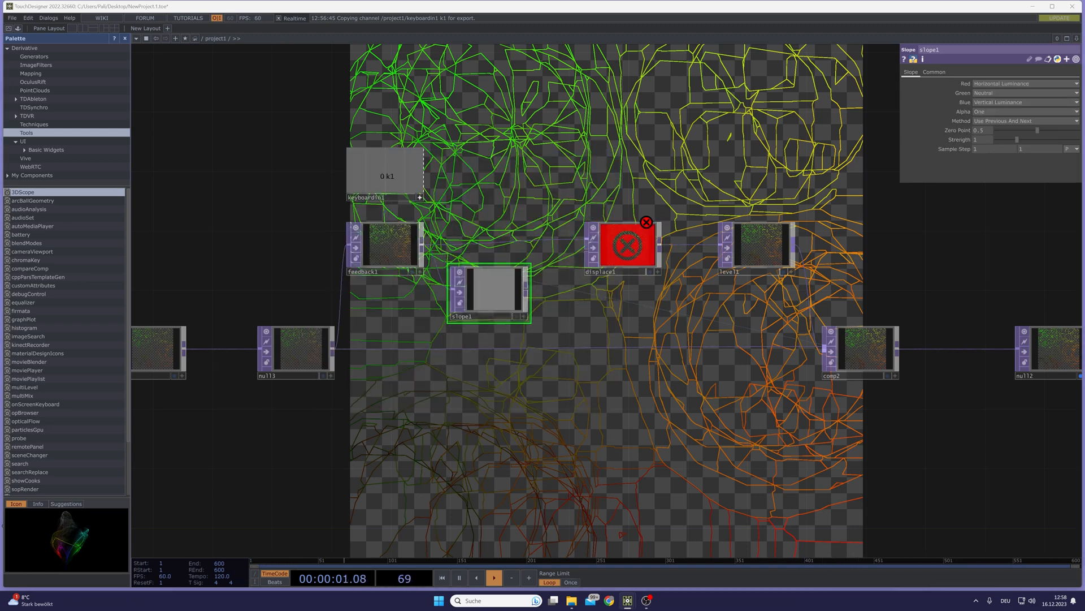
middle_click_drag(957, 140, 955, 134)
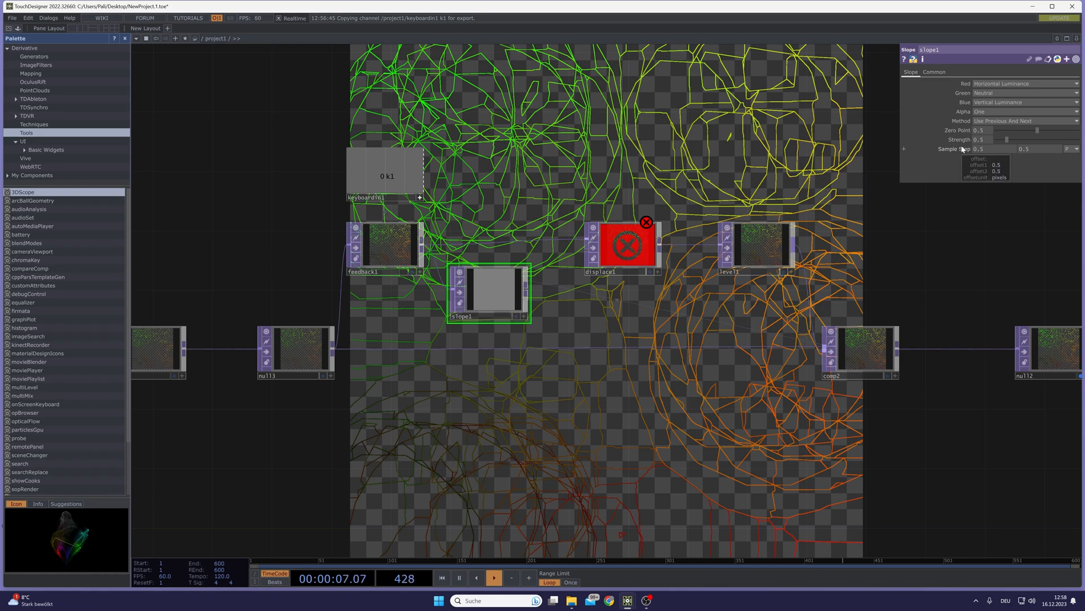
left_click_drag(525, 292, 586, 250)
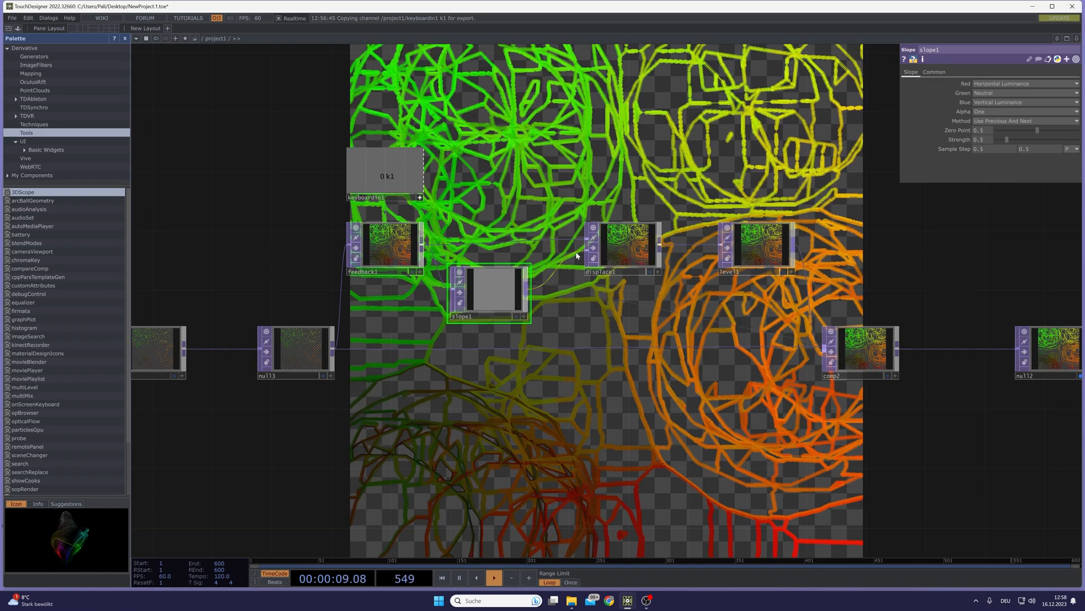
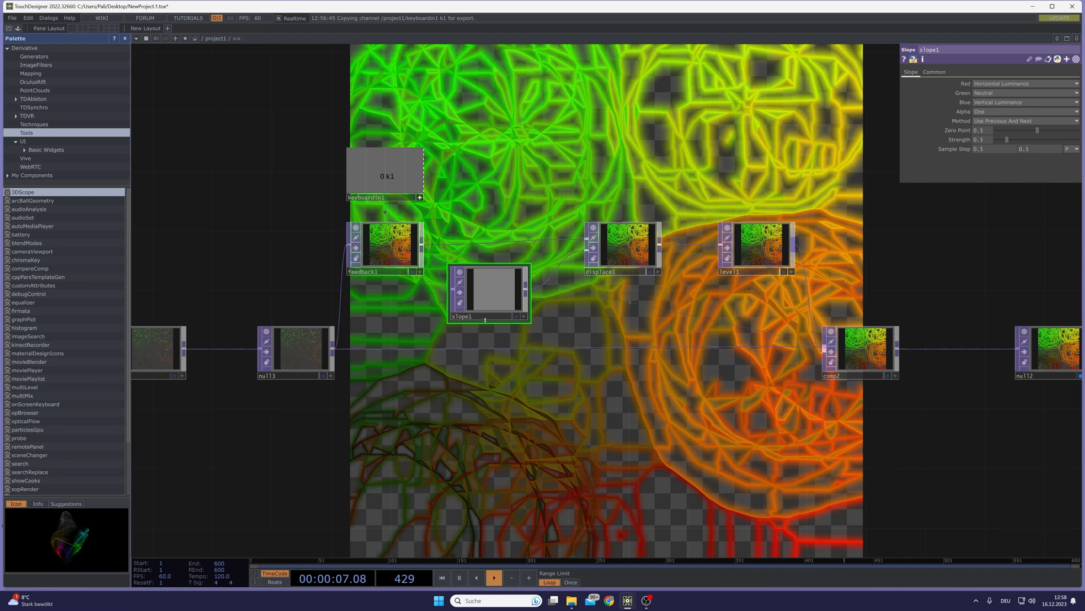
Move the Level, second Composite and output Null farther along and insert a Blur TOP between the Displace and Level TOPs.
left_click_drag(692, 379, 391, 375)
right_click_drag(836, 416, 438, 242)
left_click_drag(447, 241, 551, 240)
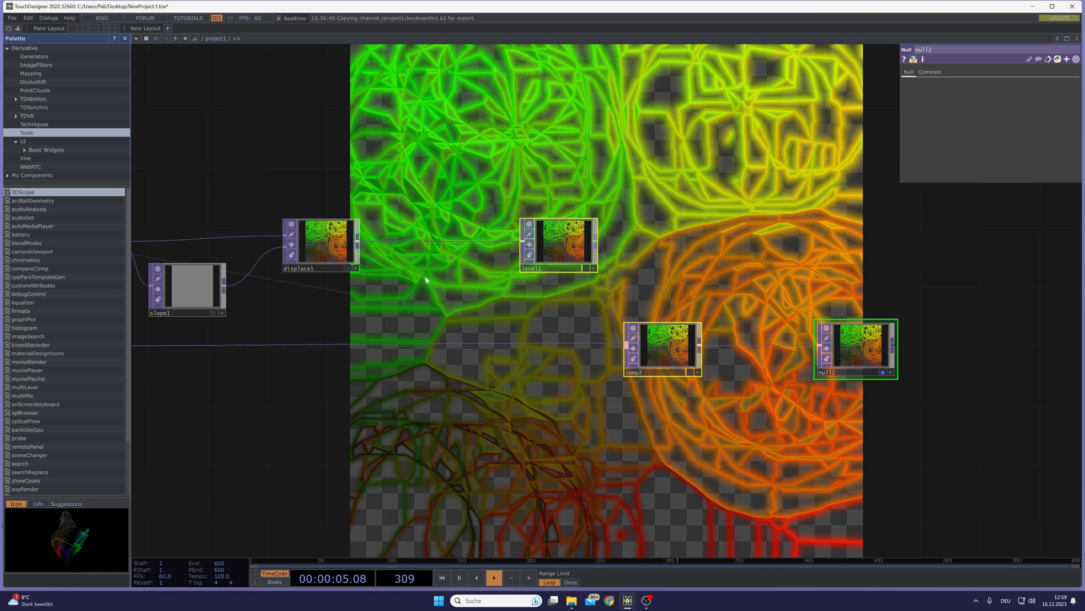
right_click(412, 242)
left_click(446, 233)
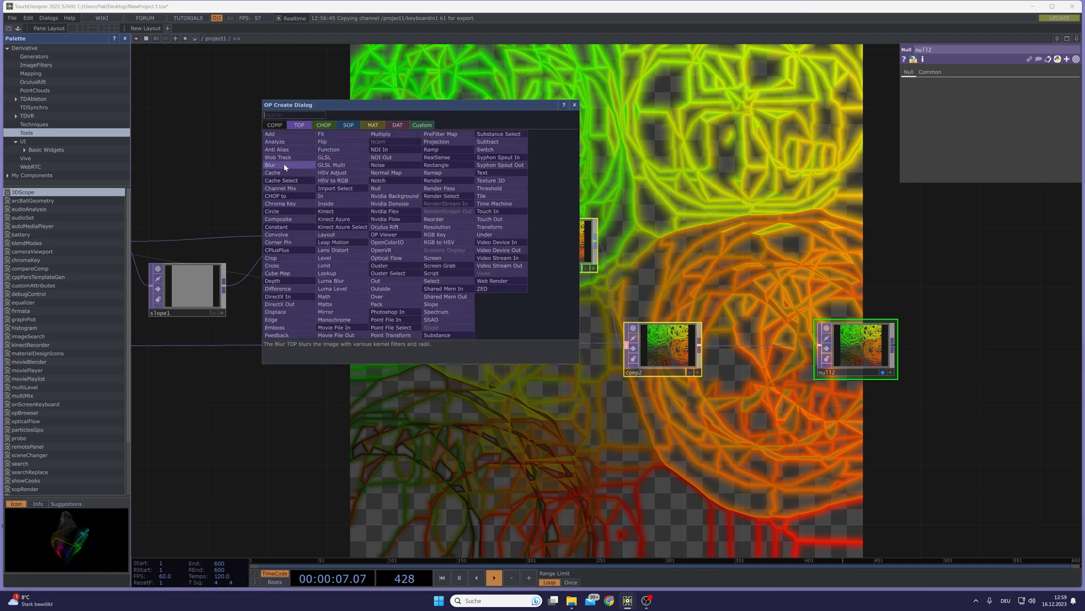
left_click(285, 167)
left_click(430, 242)
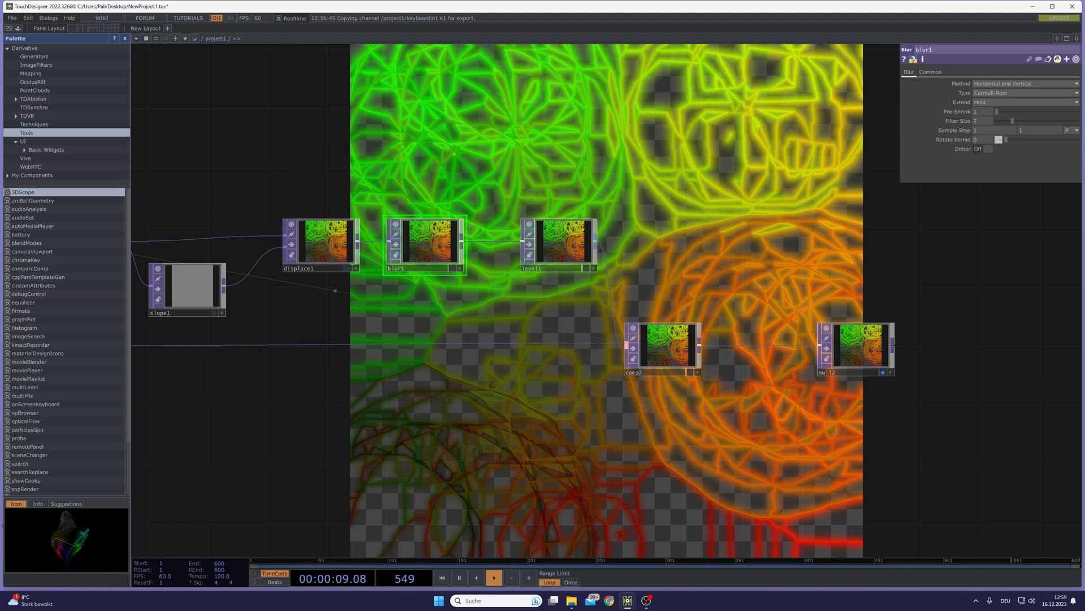
Set the Blur TOP's Filter Size to 2 and reset the feedback loop through the Keyboard In CHOP.
left_click_drag(1012, 135, 999, 134)
left_click_drag(695, 245, 822, 231)
key("1")
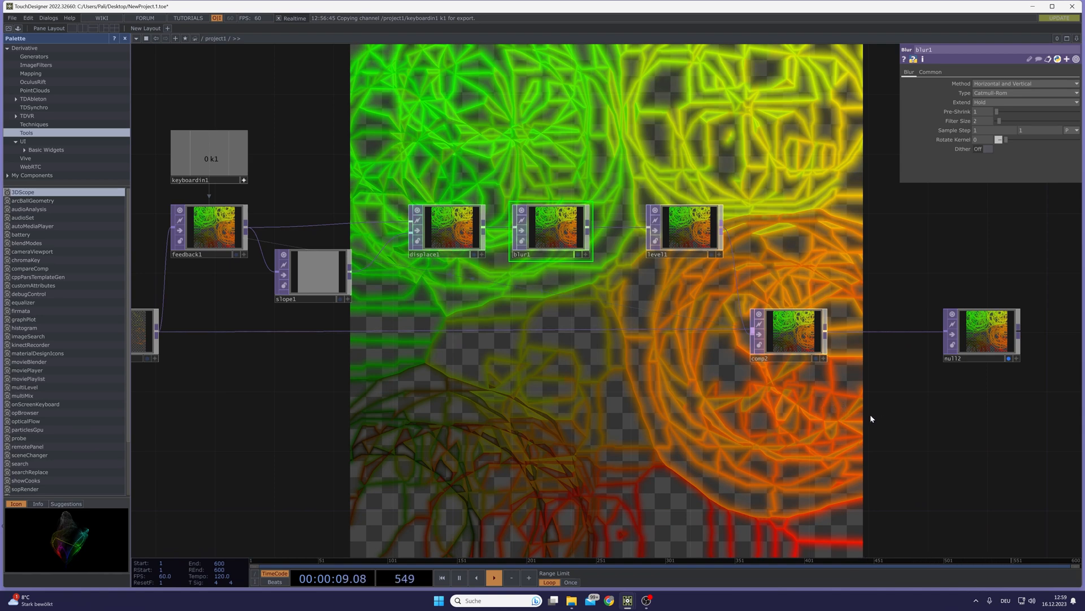
Move the output Null TOP farther along to free up space after the second Composite TOP.
left_click_drag(877, 415, 736, 395)
scroll(736, 394, "down", 3)
left_click_drag(830, 400, 648, 378)
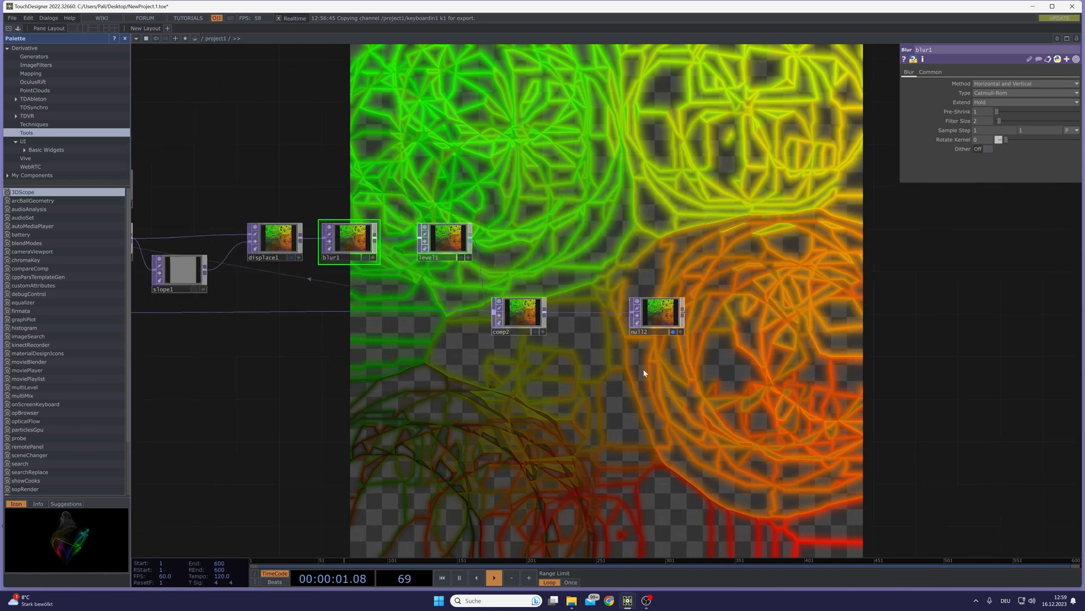
left_click_drag(634, 315, 753, 315)
left_click_drag(572, 368, 683, 365)
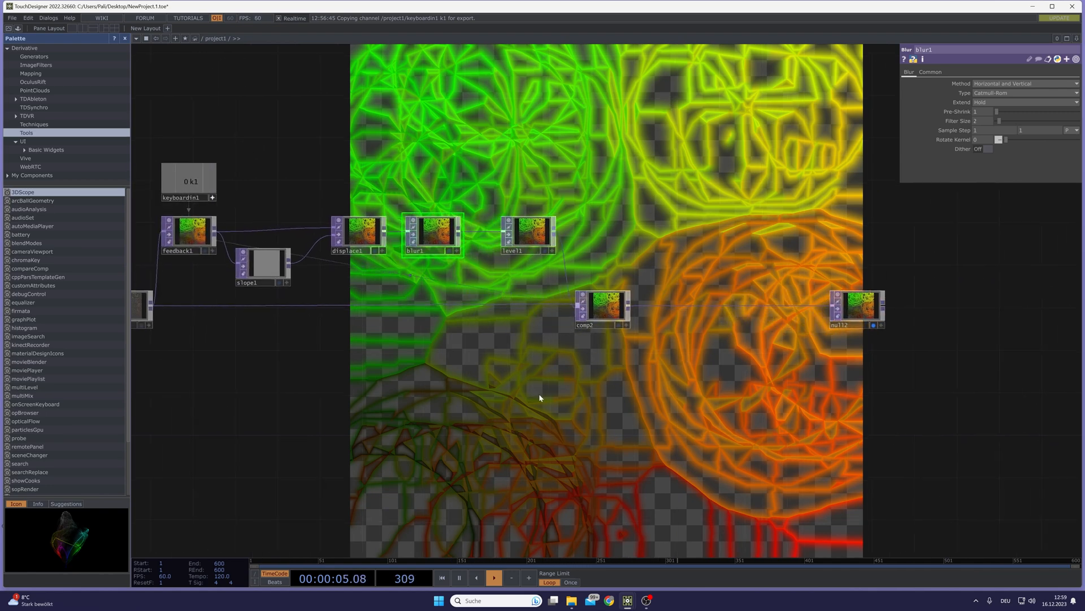
left_click_drag(514, 394, 638, 404)
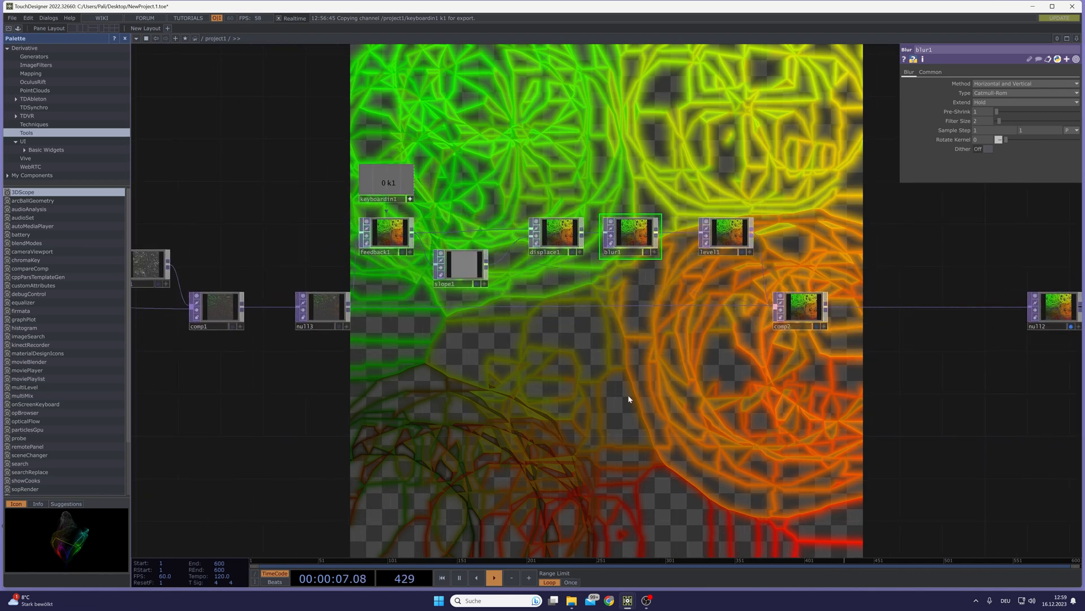
Duplicate the first Ramp, Flip and Reorder TOP group and place the copy in the empty area above the original.
key("h")
left_click_drag(451, 407, 747, 432)
left_click_drag(511, 261, 611, 340)
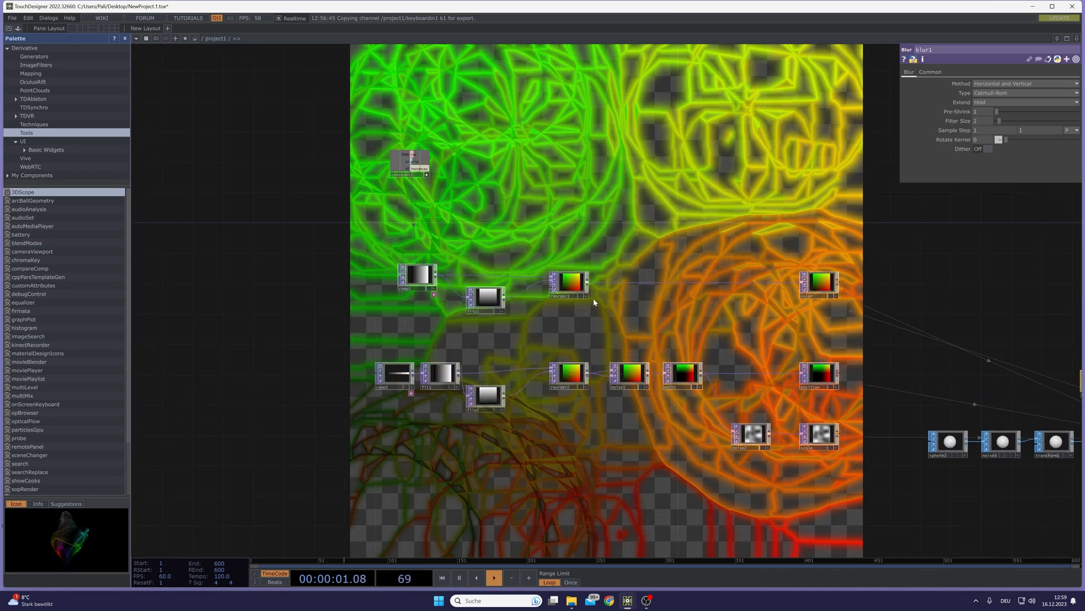
left_click(425, 262)
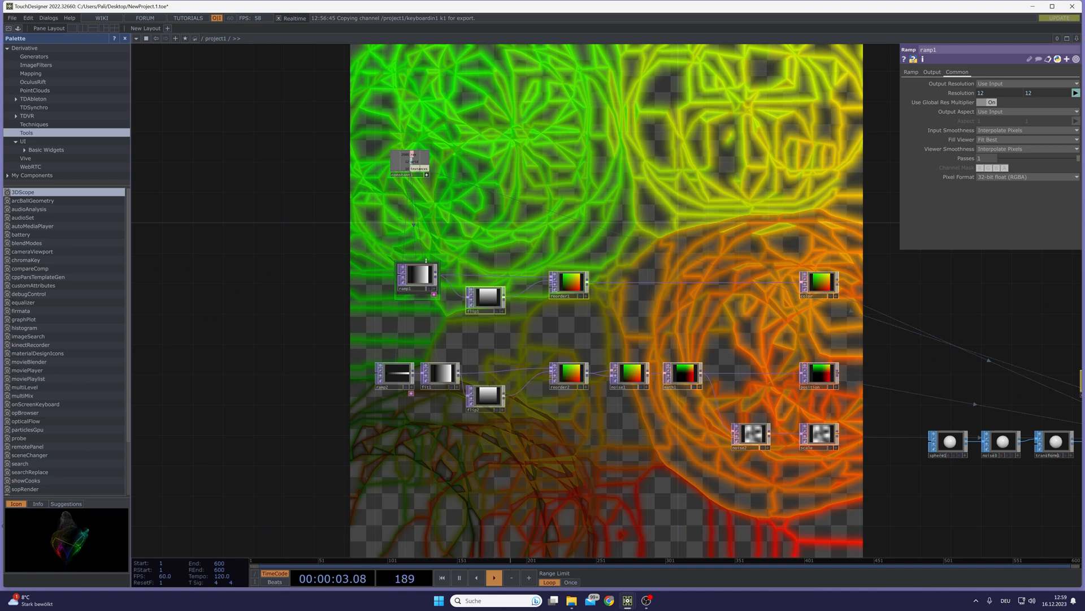
key("ctrl+c")
left_click_drag(762, 300, 452, 379)
key("ctrl+v")
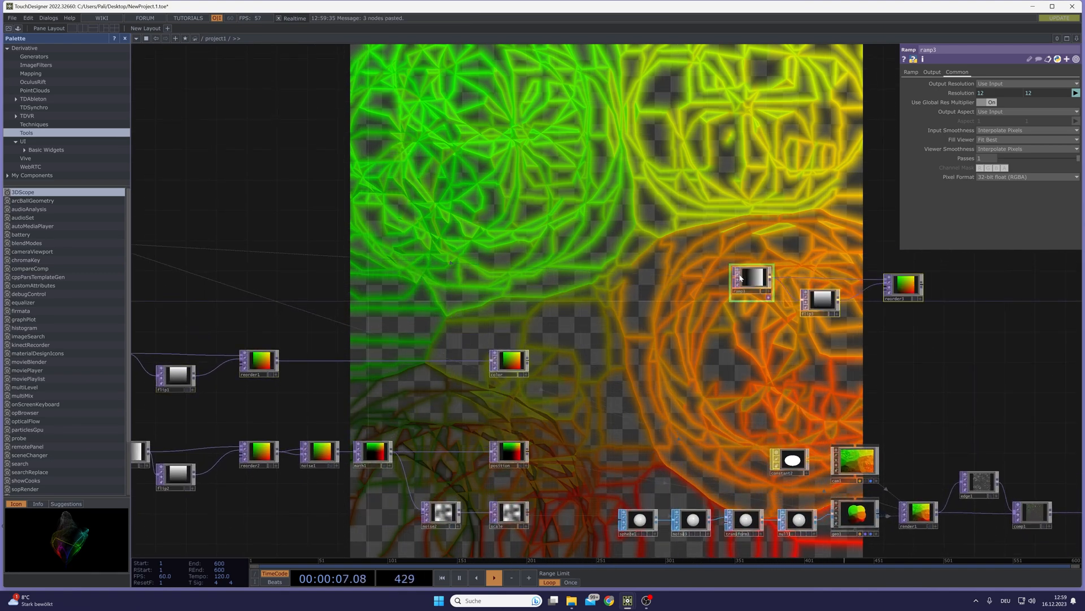
left_click(346, 233)
left_click(346, 239)
left_click_drag(180, 214, 465, 256)
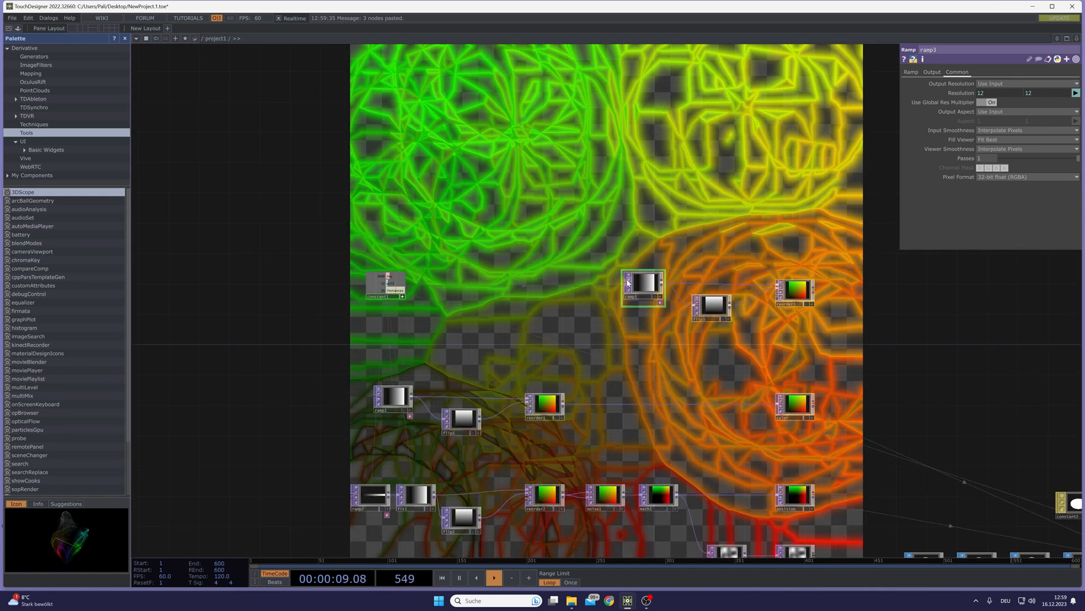
Link the copied Ramp TOP's Resolution to the Constant CHOP's res channel as a CHOP reference, giving 2000 by 2000.
left_click_drag(631, 279, 623, 280)
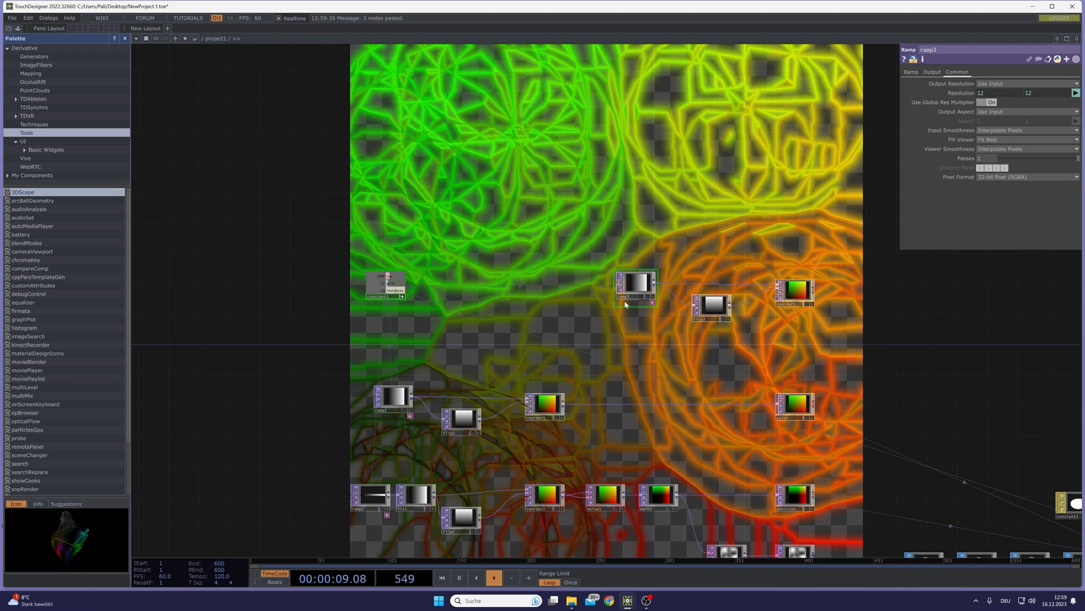
left_click_drag(386, 276, 966, 92)
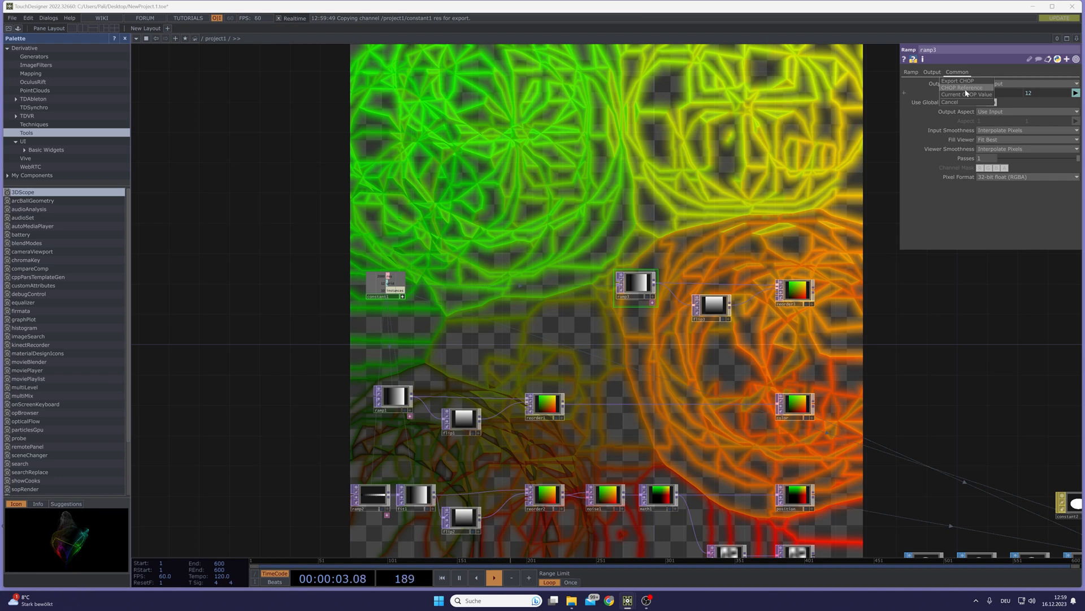
left_click_drag(710, 325, 536, 317)
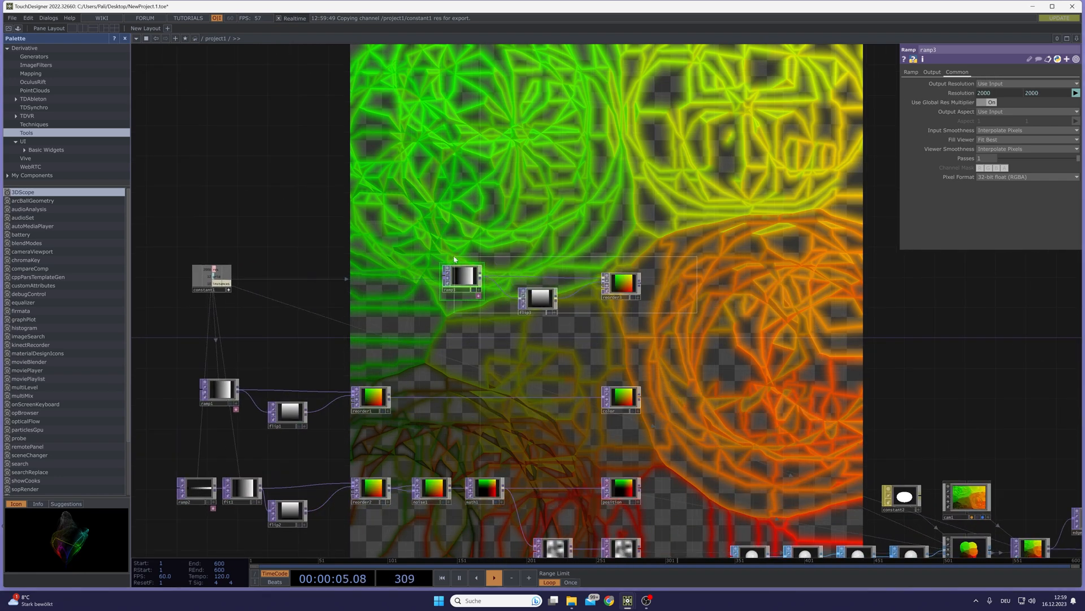
Move the copied Ramp, Flip and Reorder TOPs down beneath the feedback chain, with the Reorder below the second Composite.
left_click_drag(804, 348, 476, 231)
key("ctrl+x")
key("ctrl+v")
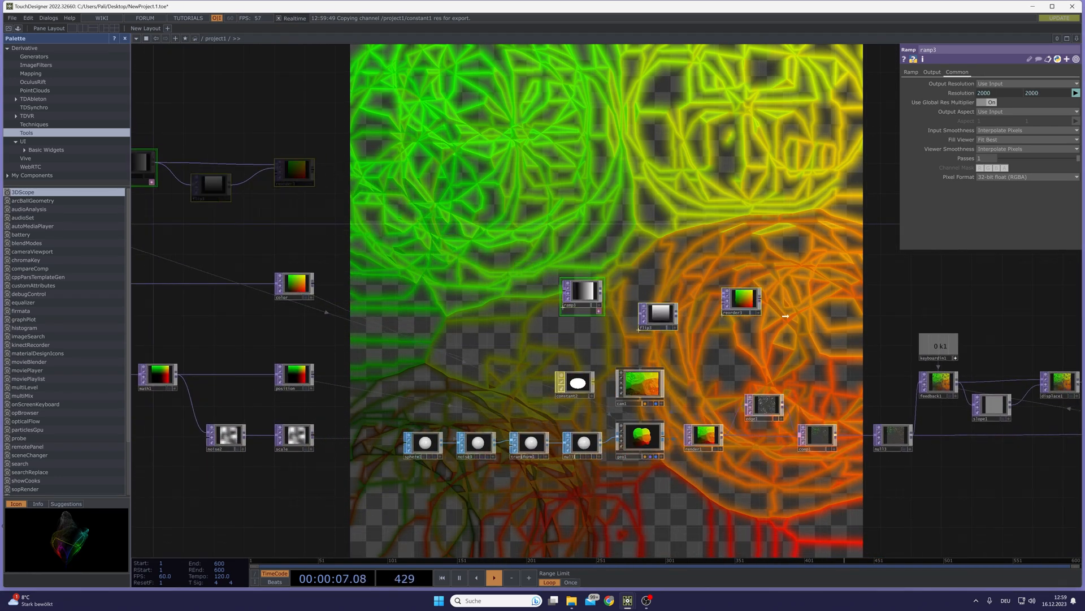
left_click_drag(967, 426, 553, 304)
left_click_drag(593, 375, 814, 382)
left_click_drag(899, 349, 579, 349)
scroll(579, 350, "up", 1)
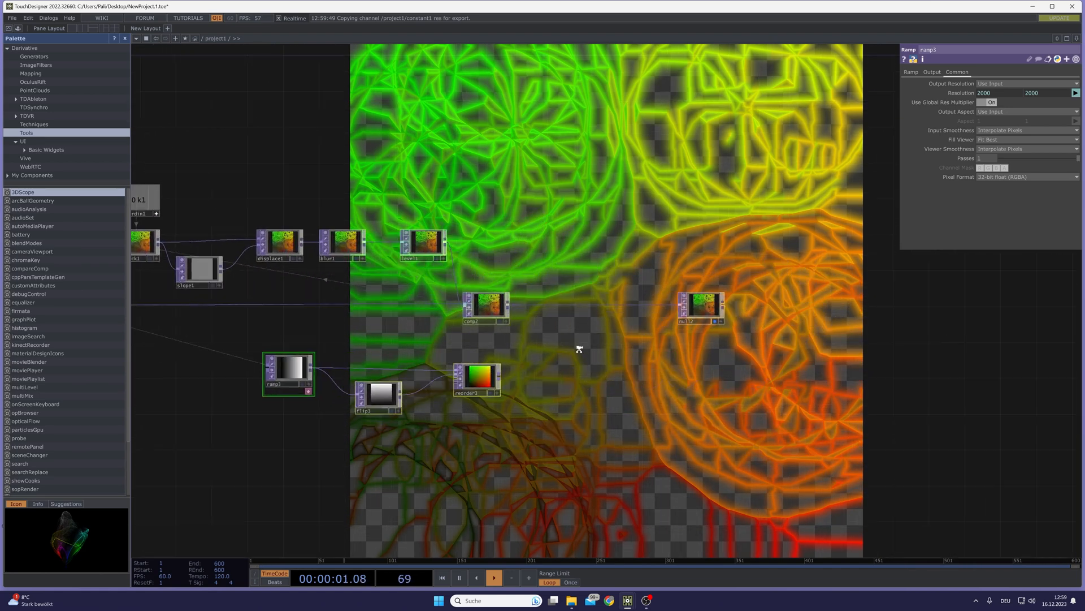
scroll(579, 349, "up", 3)
left_click(408, 395)
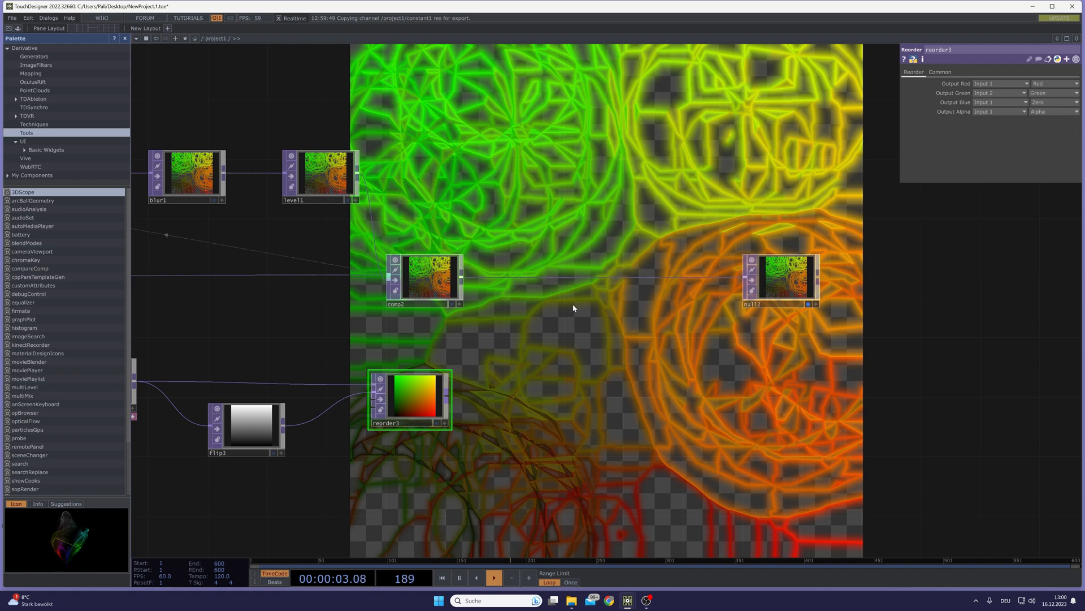
Insert a Composite TOP between the second Composite and output Null, connect the copied Reorder TOP to it, and set Operation to Add.
right_click(535, 277)
left_click(550, 273)
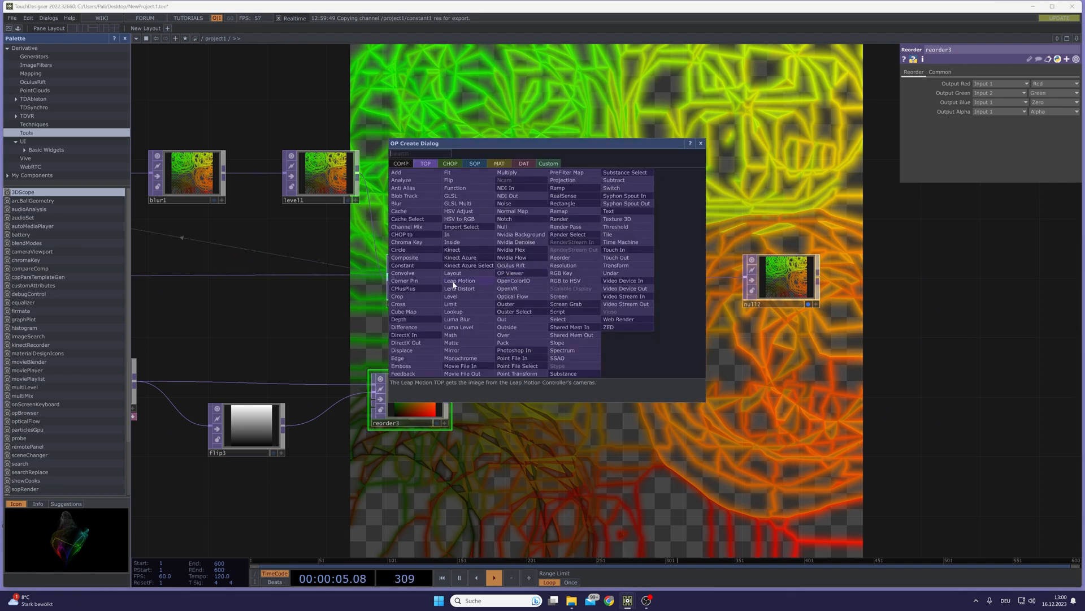
left_click(404, 257)
left_click(543, 339)
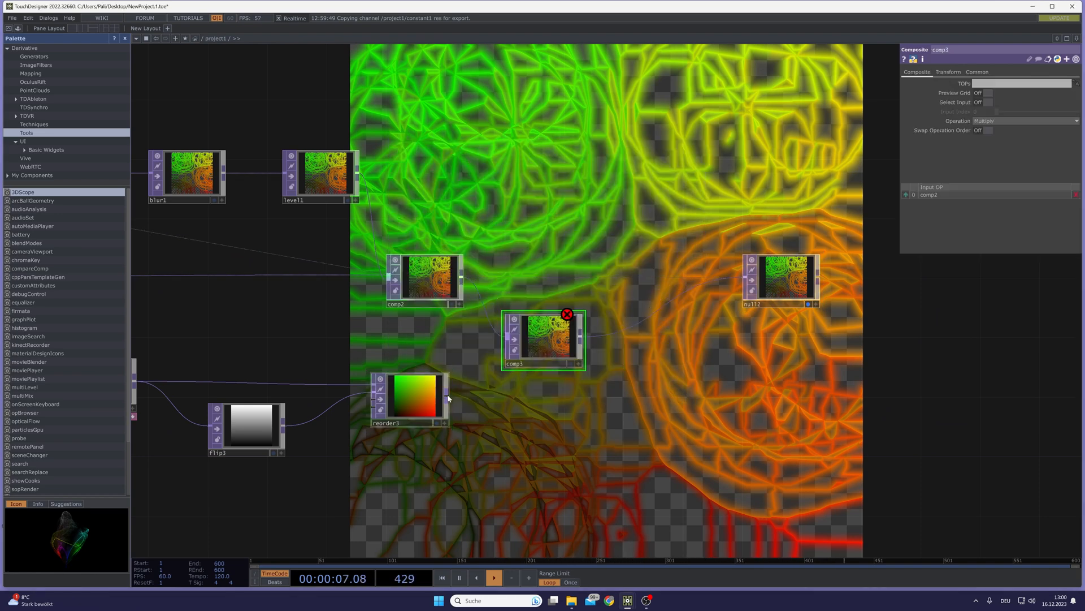
left_click_drag(470, 375, 508, 338)
left_click(990, 122)
left_click(991, 130)
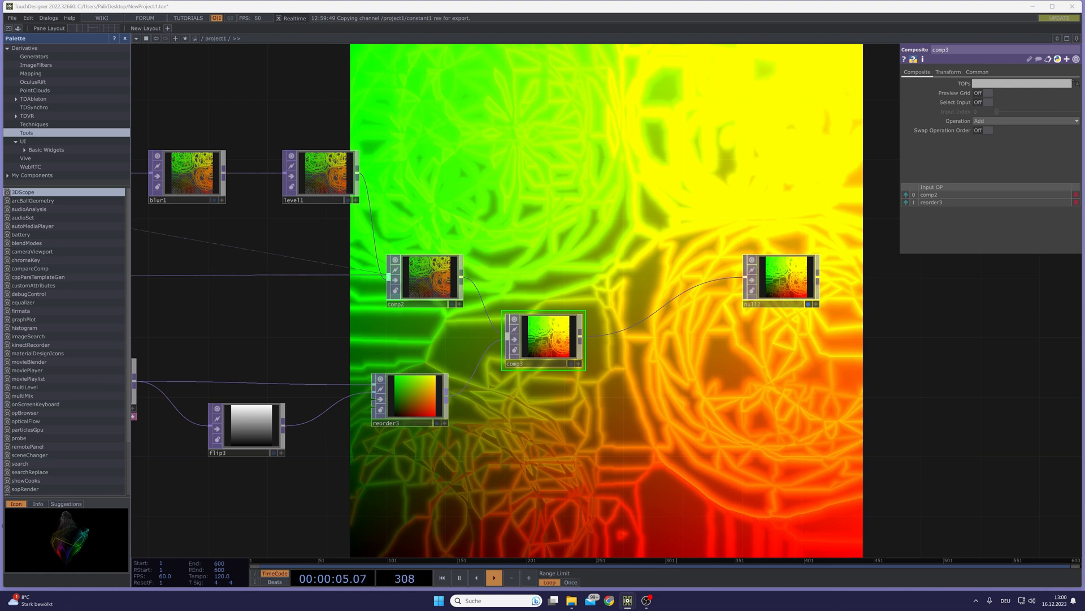
Move the output Null farther along and insert a Limit TOP with Normalize on after the new Composite TOP.
left_click_drag(783, 283, 1006, 342)
left_click_drag(809, 381, 644, 362)
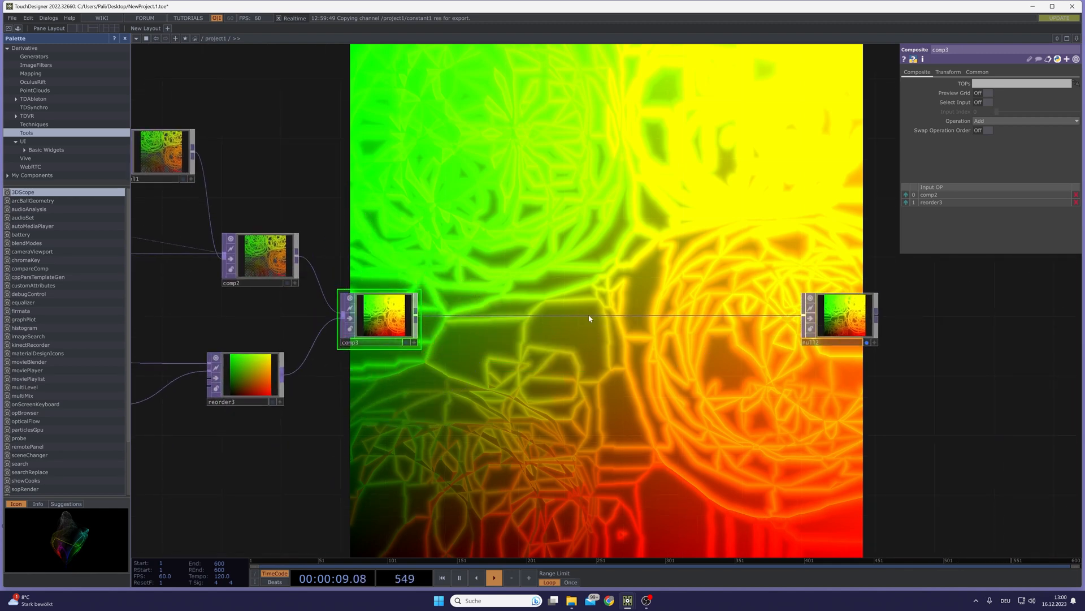
right_click(492, 314)
left_click(511, 306)
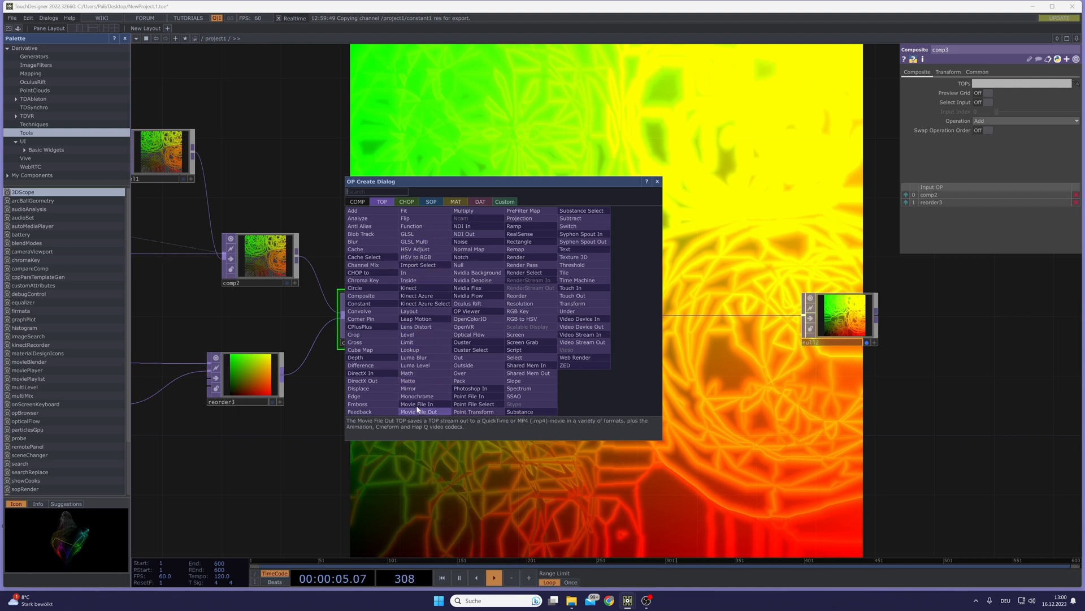
left_click(407, 342)
left_click(544, 349)
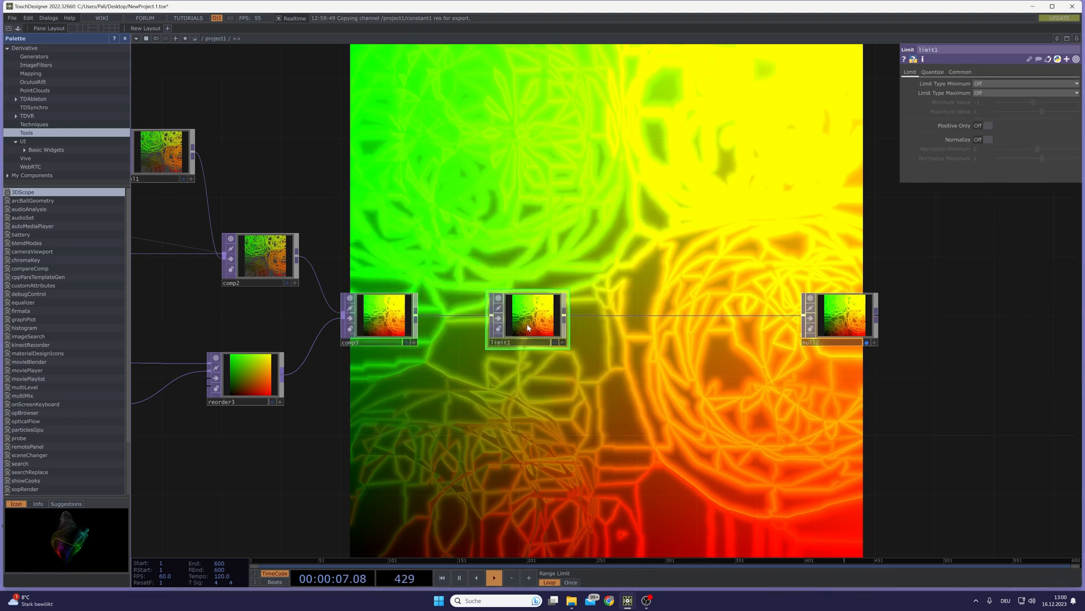
left_click(982, 140)
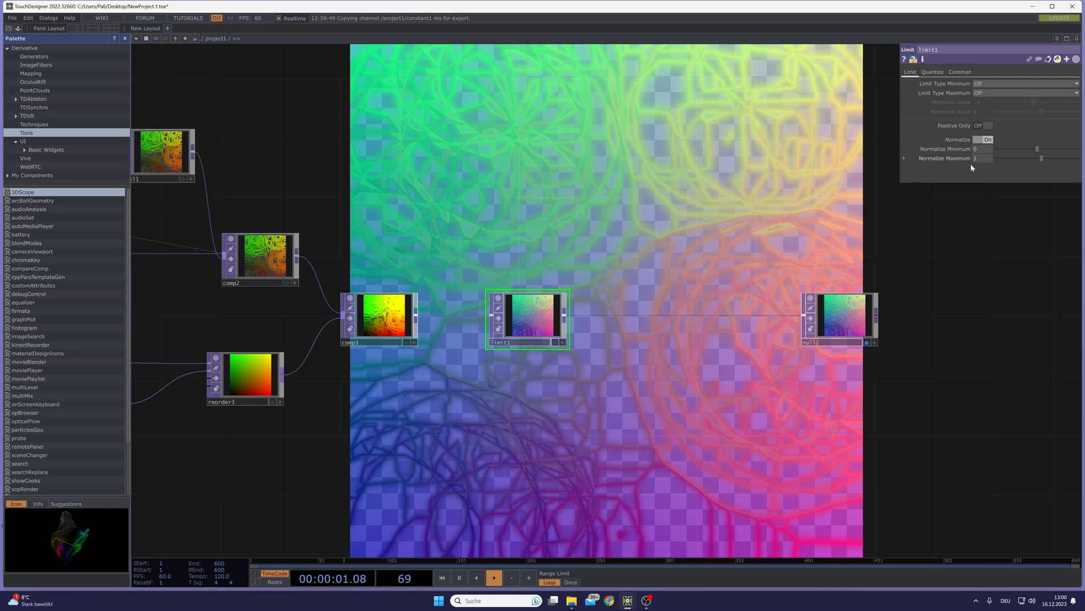
Shift the output Null TOP farther away from the Limit TOP to make room for more operators.
scroll(636, 416, "down", 3)
left_click_drag(648, 412, 491, 401)
left_click_drag(631, 335, 822, 335)
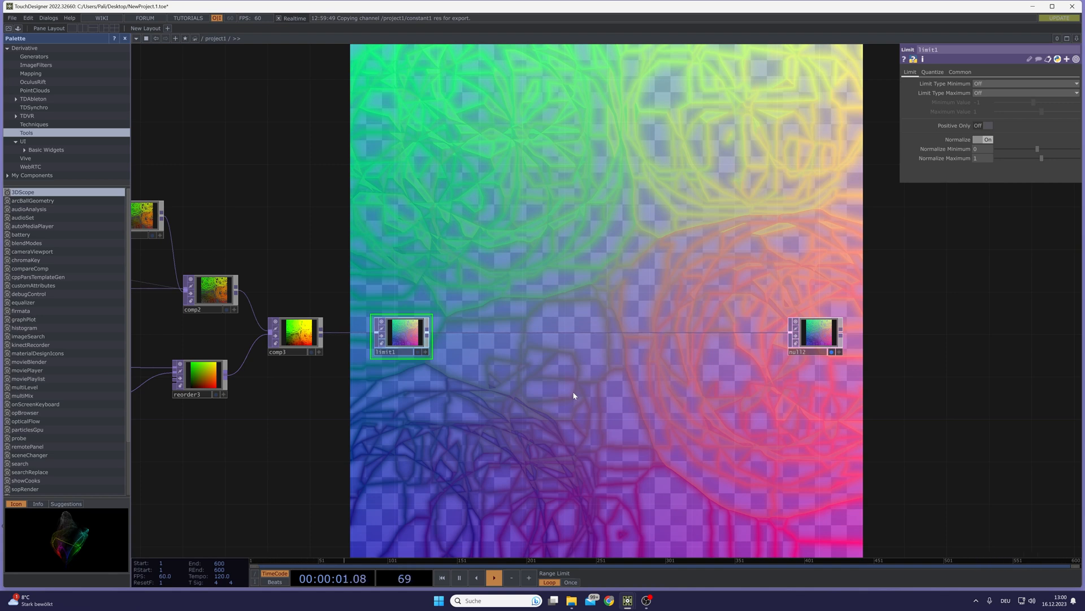
left_click_drag(439, 388, 570, 411)
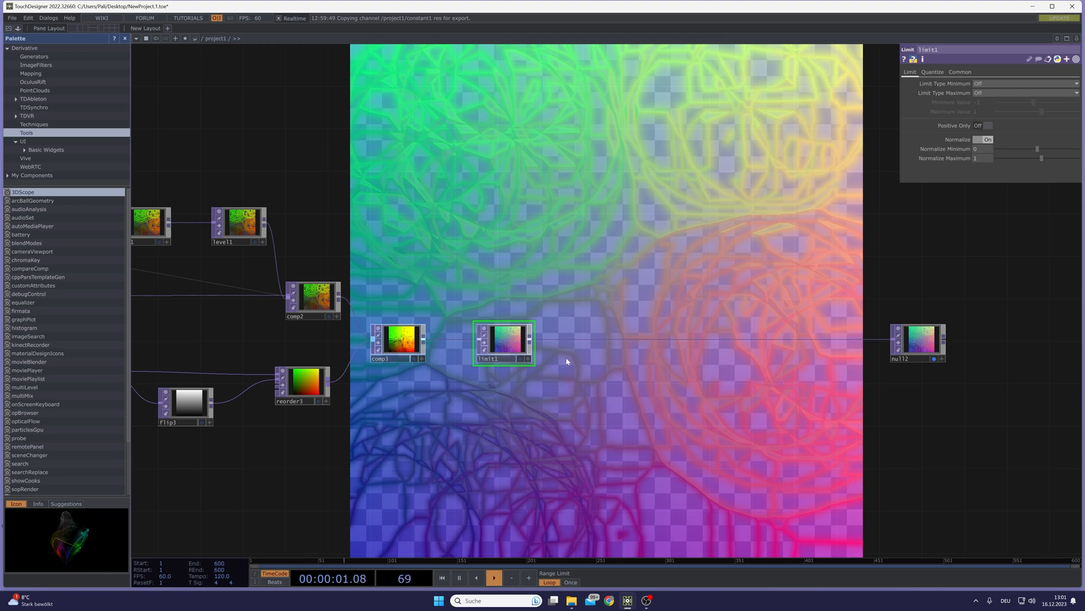
Insert a Slope TOP between the Limit TOP and the output Null and set its Strength to 42.
scroll(571, 357, "up", 2)
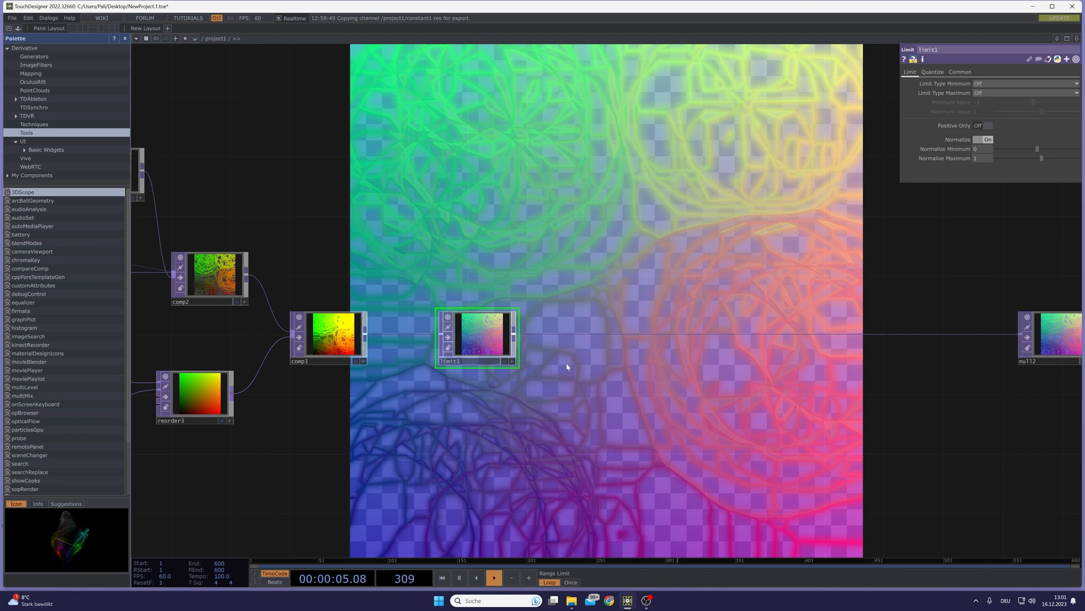
right_click(565, 334)
left_click(599, 326)
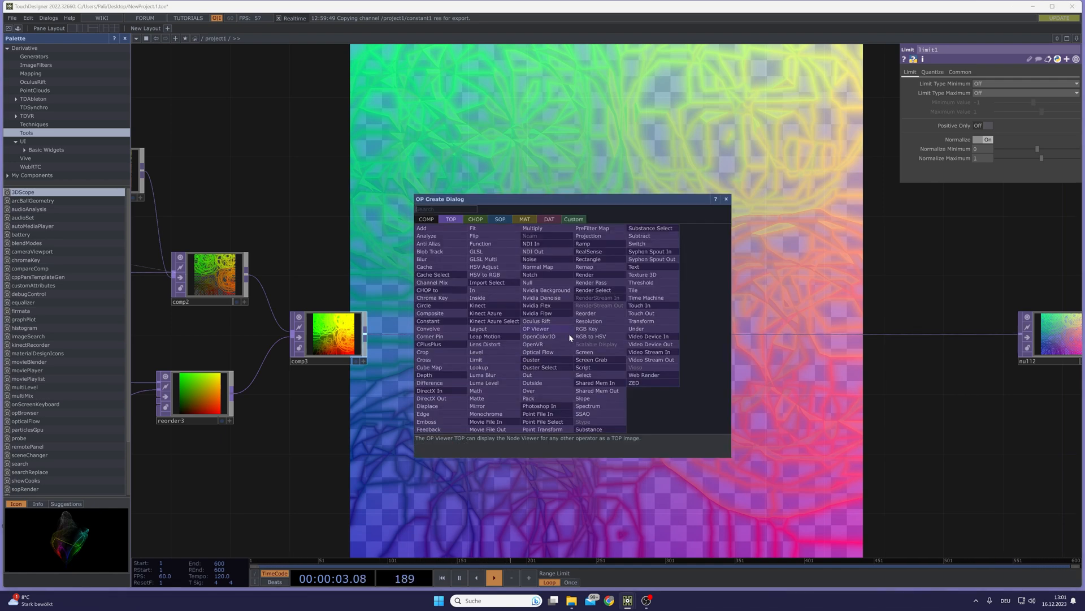
left_click(582, 399)
left_click(579, 328)
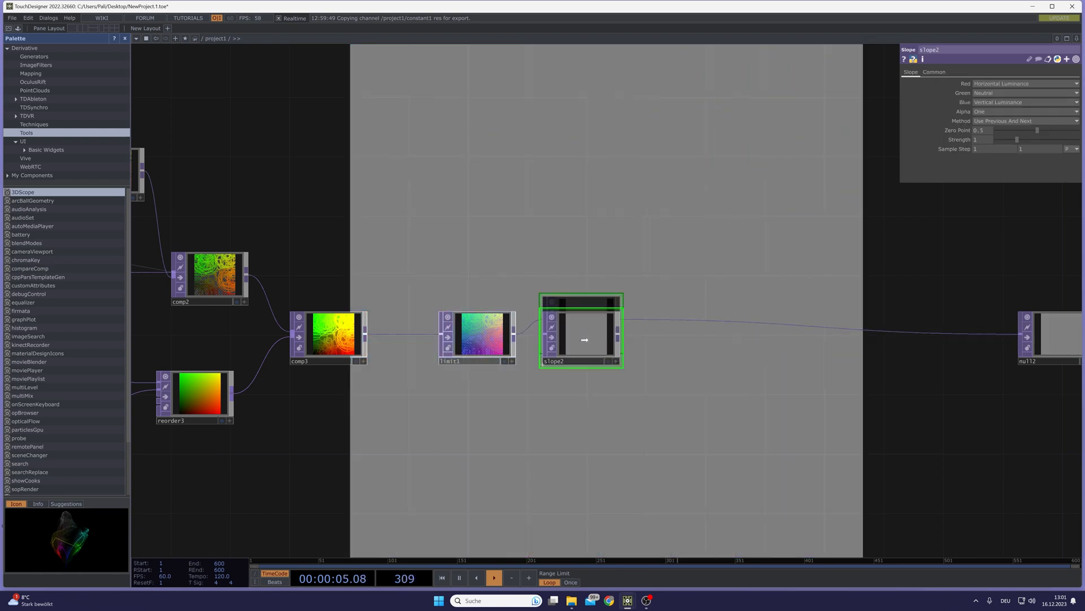
left_click(982, 139)
type("42")
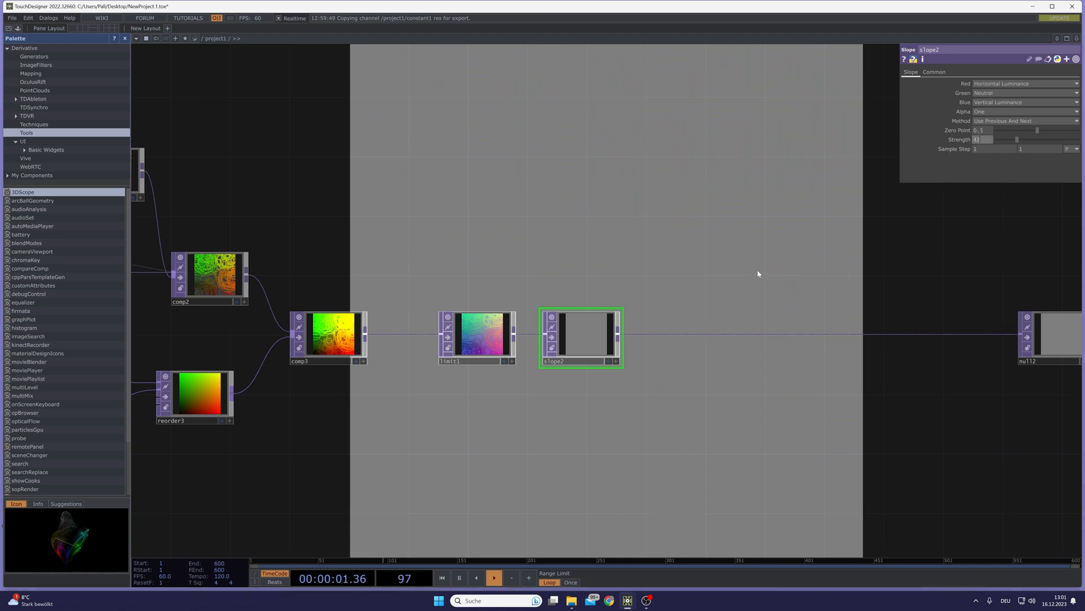
key("Return")
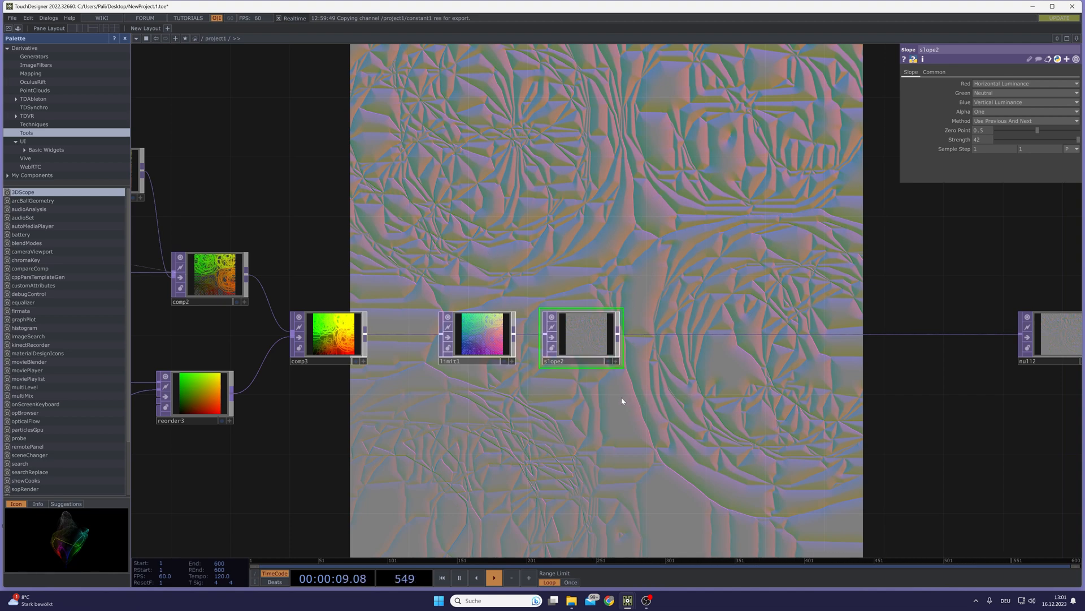
Import the butterfly JPG from the butterfly folder in File Explorer into the network as a Movie File In TOP.
left_click_drag(665, 472, 646, 433)
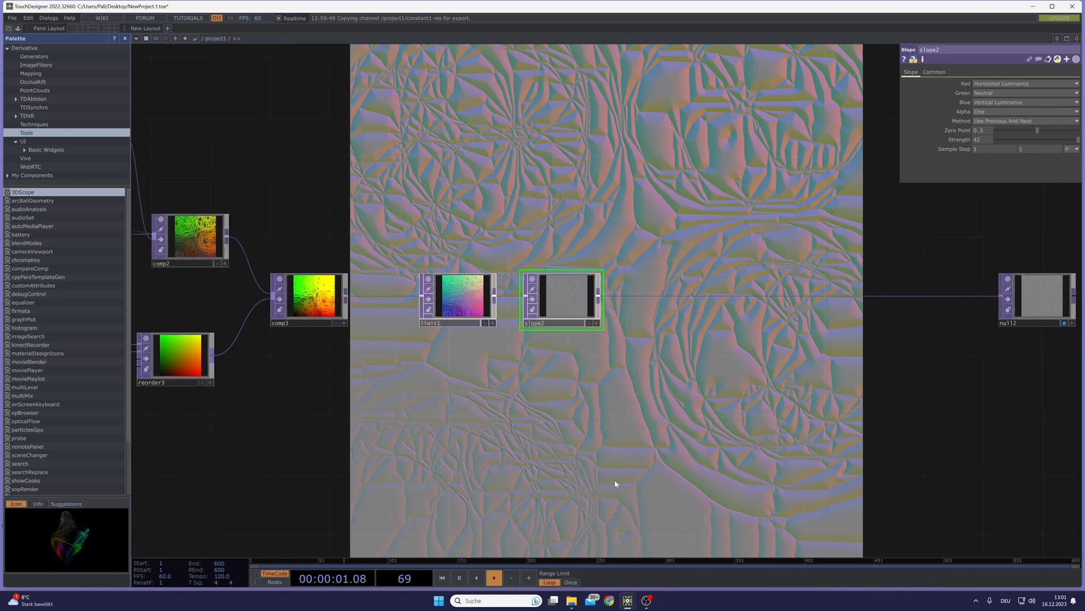
left_click_drag(566, 443, 577, 408)
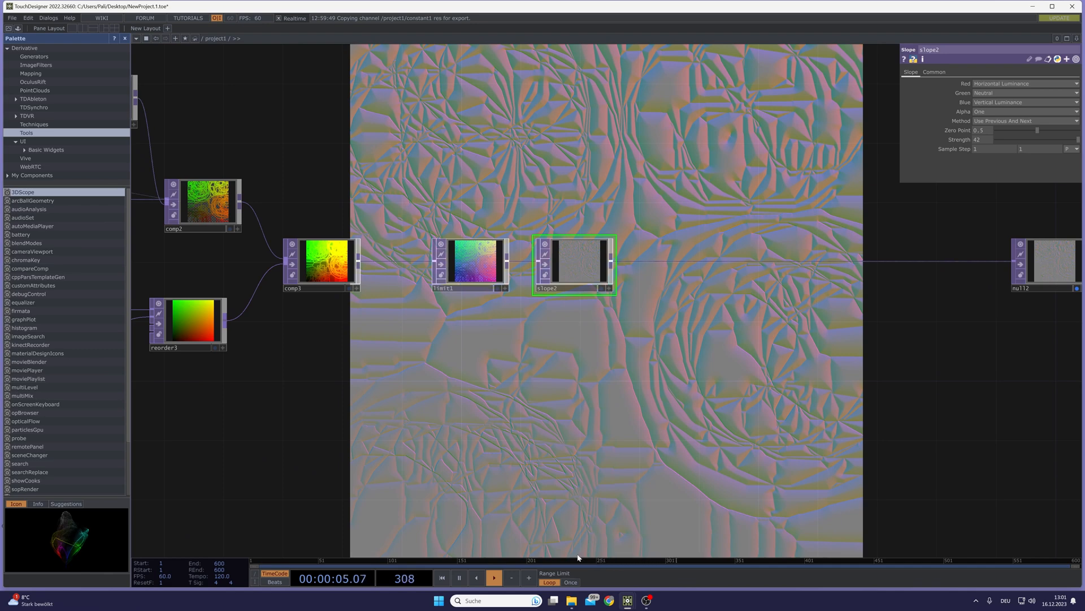
left_click(571, 601)
left_click_drag(507, 490, 630, 371)
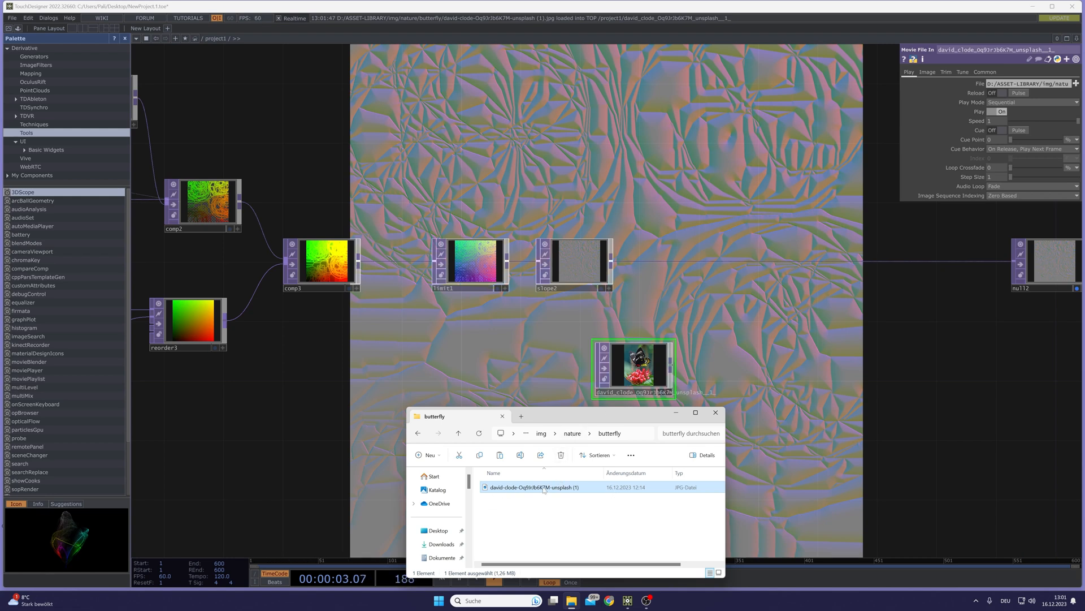
left_click(527, 362)
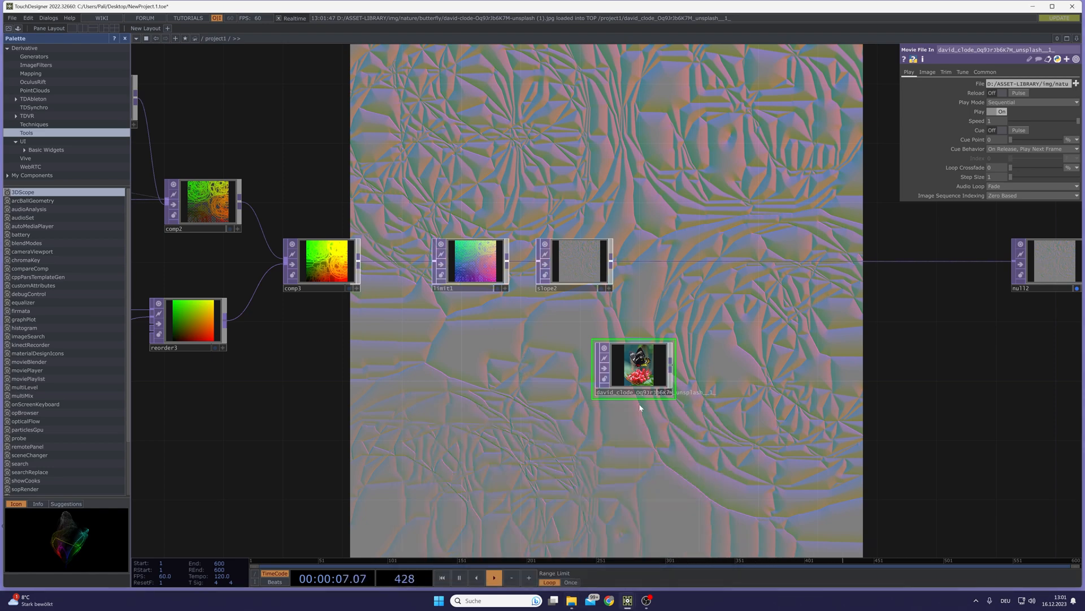
Position the butterfly Movie File In TOP below the Limit TOP.
left_click_drag(635, 371, 605, 402)
scroll(605, 402, "up", 3)
scroll(604, 402, "up", 3)
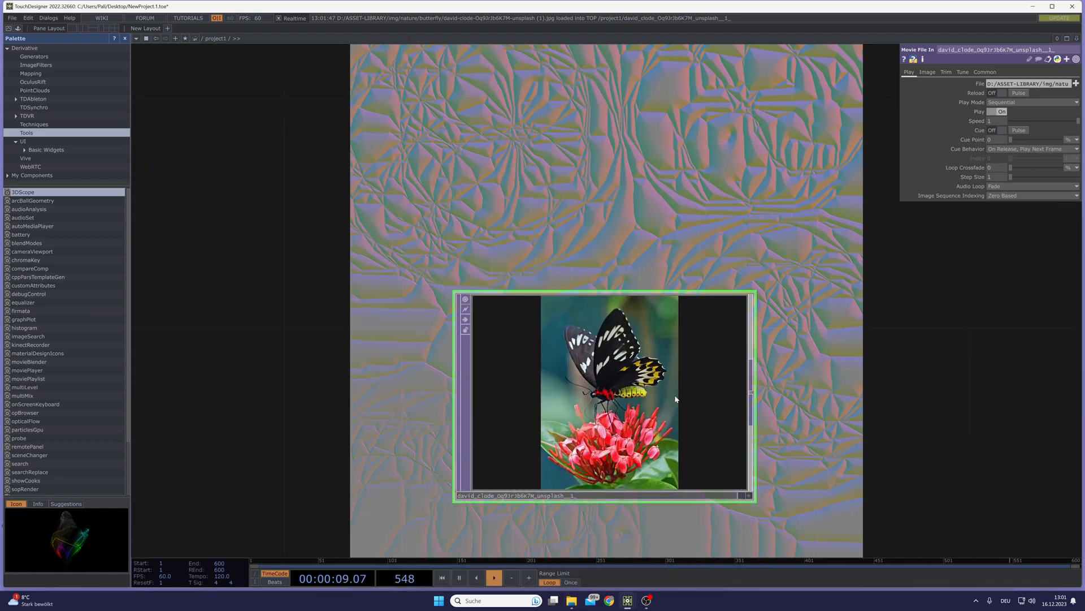
scroll(595, 381, "down", 5)
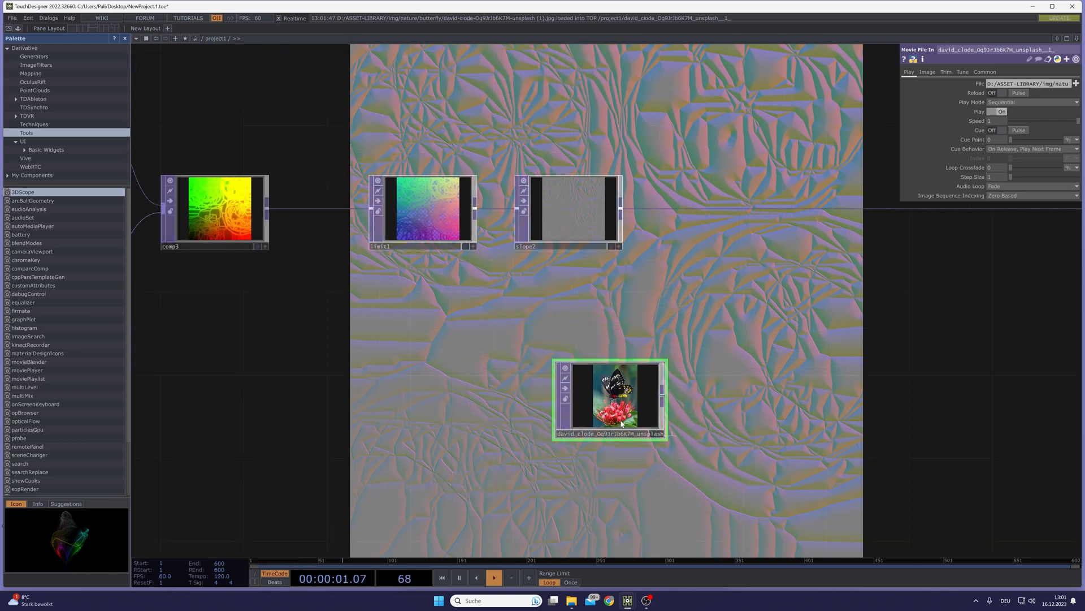
left_click_drag(618, 405, 575, 405)
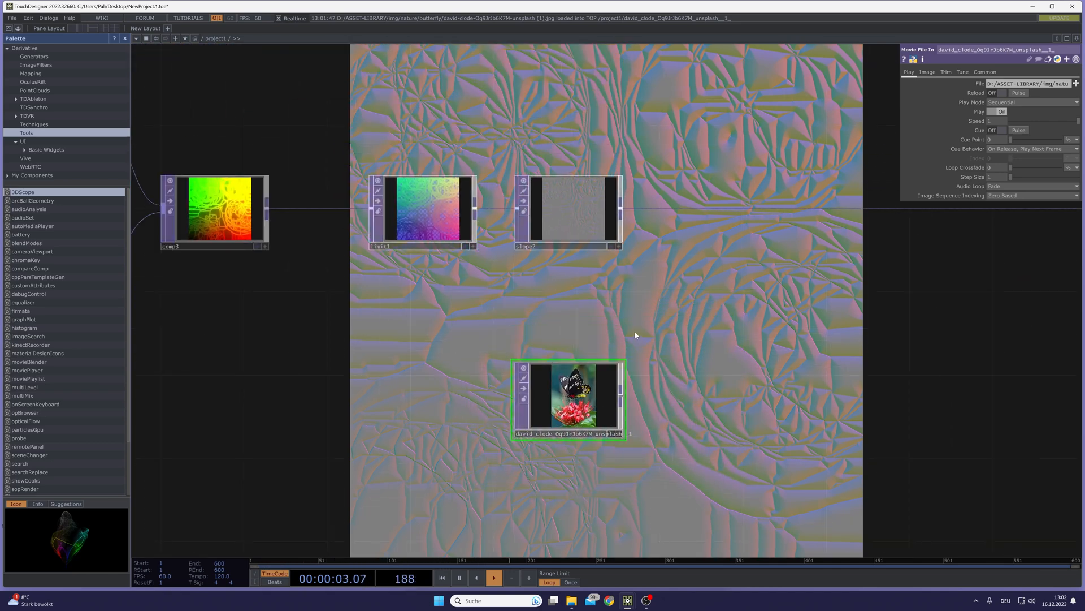
left_click_drag(599, 418, 469, 418)
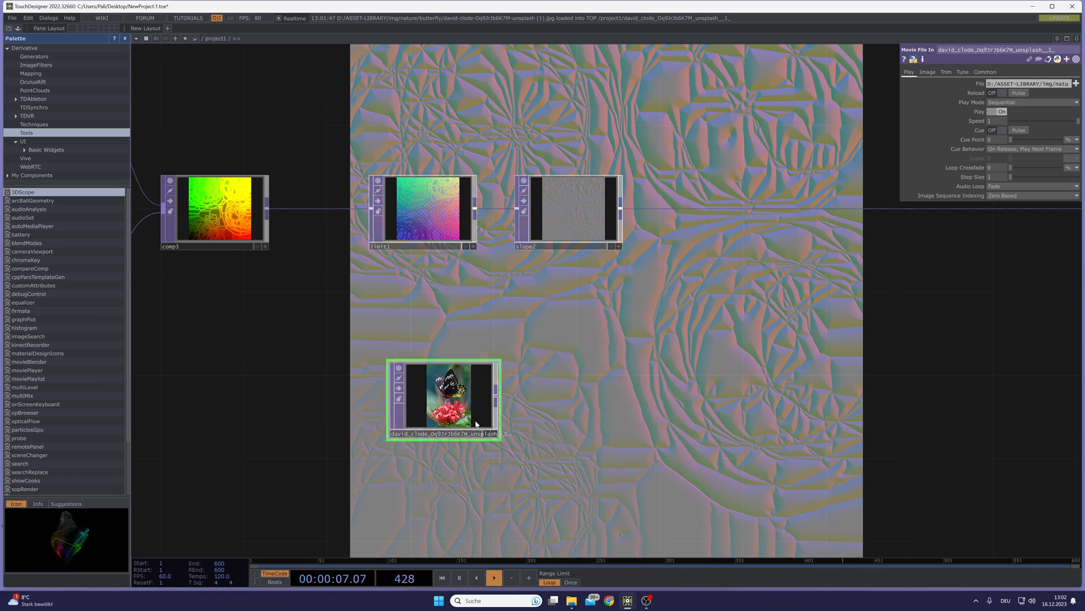
Add a Fit TOP after the butterfly Movie File In TOP.
scroll(456, 415, "up", 2)
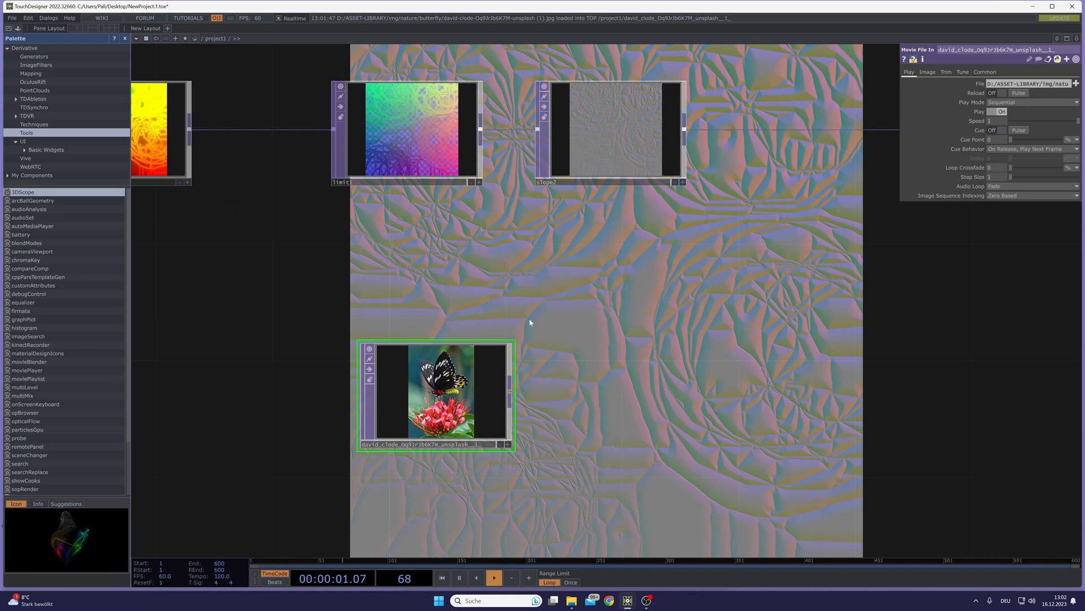
scroll(516, 308, "down", 2)
left_click_drag(505, 359, 540, 361)
key("Tab")
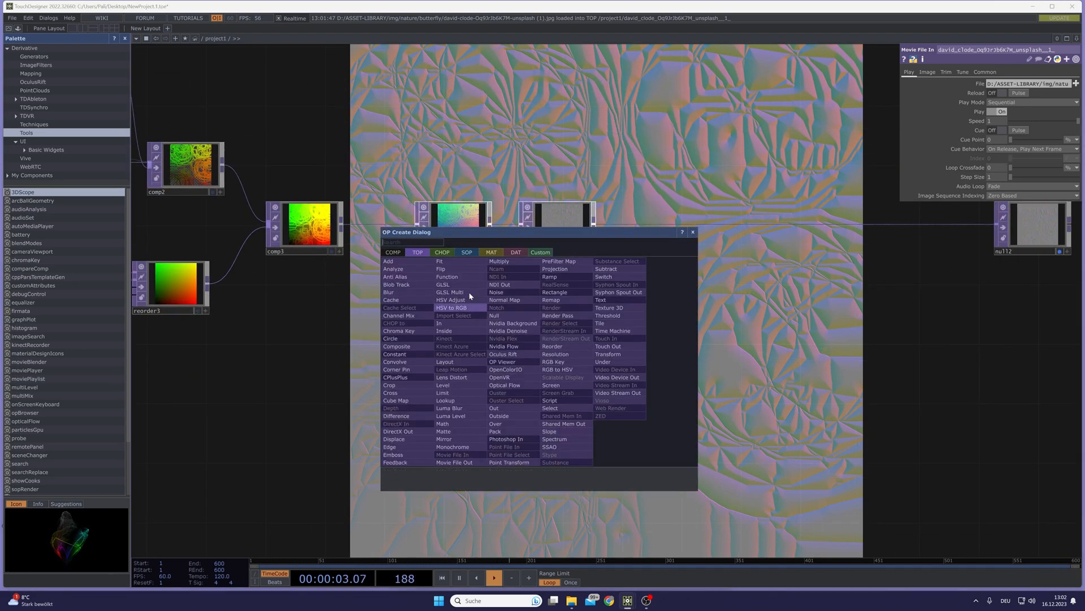
left_click(446, 262)
left_click(571, 361)
Link the Fit TOP's custom resolution to the constant1 CHOP's res channel for 2000 by 2000.
left_click_drag(332, 347, 710, 400)
scroll(711, 400, "down", 4)
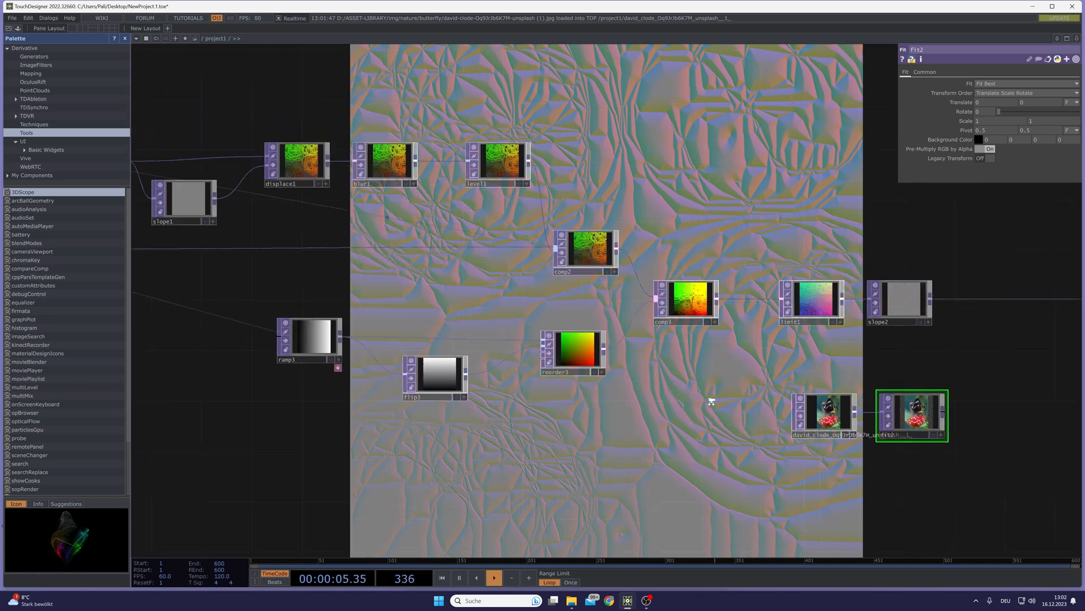
left_click(922, 72)
left_click_drag(604, 150, 857, 206)
left_click_drag(430, 186, 756, 243)
left_click_drag(341, 182, 527, 277)
scroll(434, 222, "up", 2)
scroll(434, 223, "up", 3)
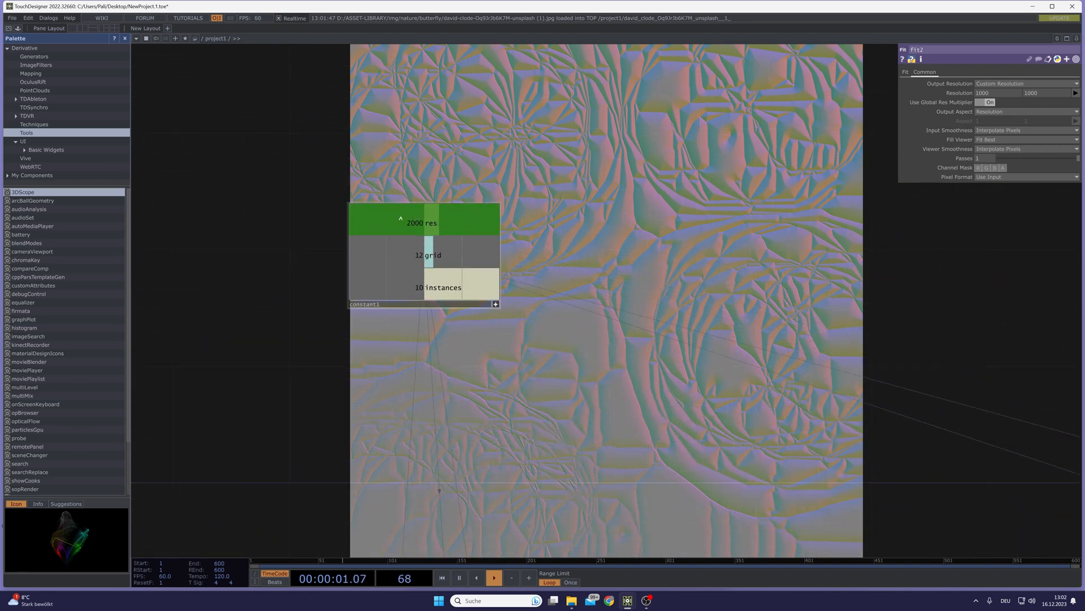
left_click_drag(423, 234, 722, 170)
left_click_drag(960, 88, 961, 94)
left_click(964, 96)
Set the Fit TOP's pixel format to 32-bit float (RGBA).
left_click_drag(645, 271, 288, 226)
scroll(740, 300, "down", 2)
scroll(741, 299, "down", 2)
left_click_drag(1039, 459, 467, 246)
left_click_drag(1041, 434, 524, 384)
left_click_drag(929, 414, 577, 373)
scroll(633, 339, "up", 4)
scroll(701, 323, "up", 3)
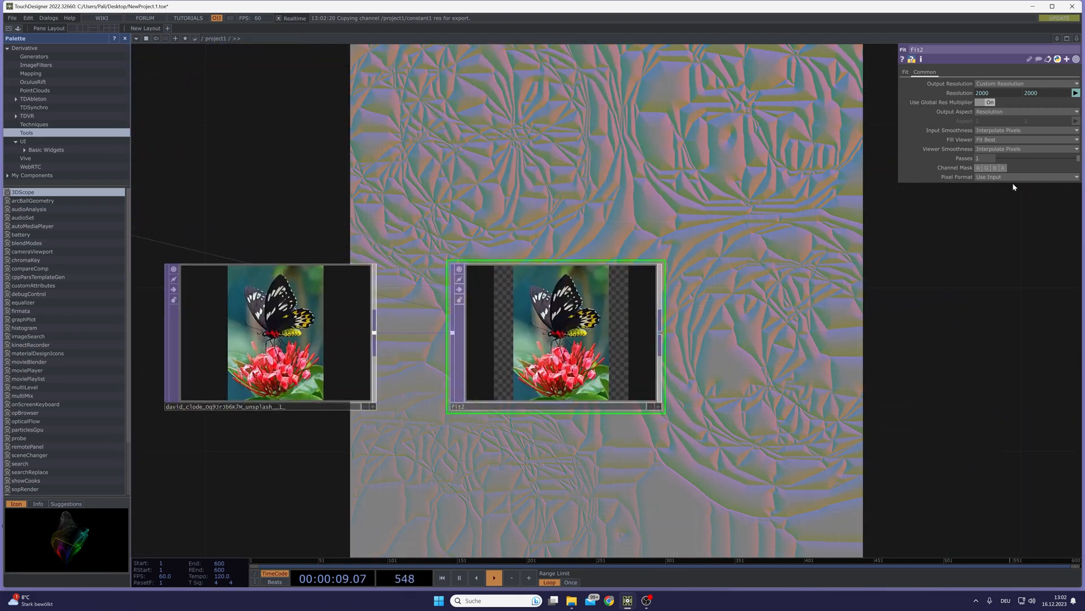
left_click(1012, 177)
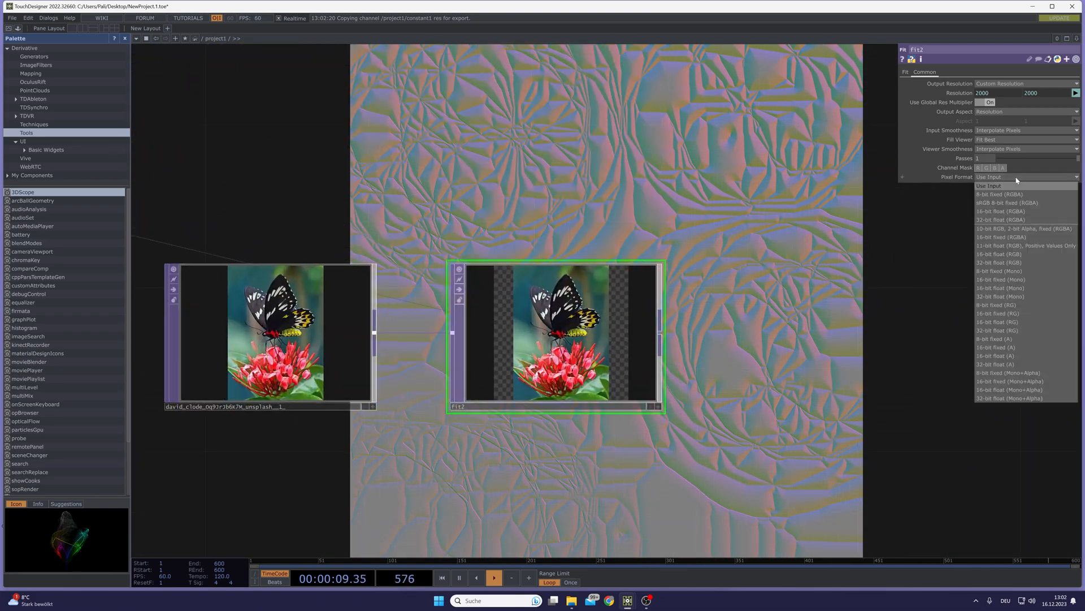
left_click(1000, 220)
Change the Fit TOP's fit mode to Fit Outside so the butterfly image fills the square frame.
left_click(905, 73)
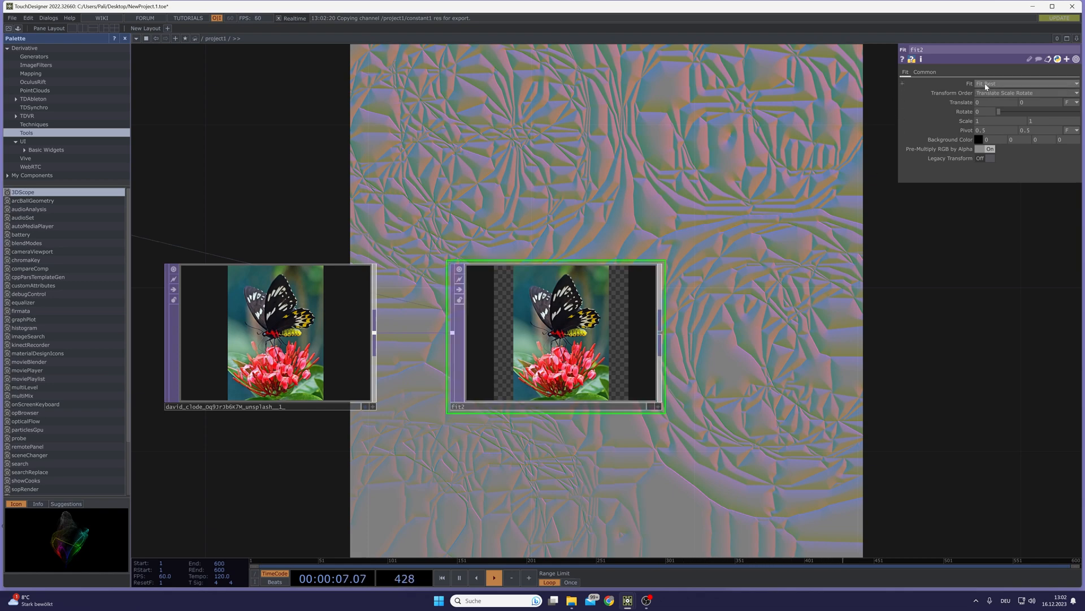
left_click(995, 84)
left_click(991, 126)
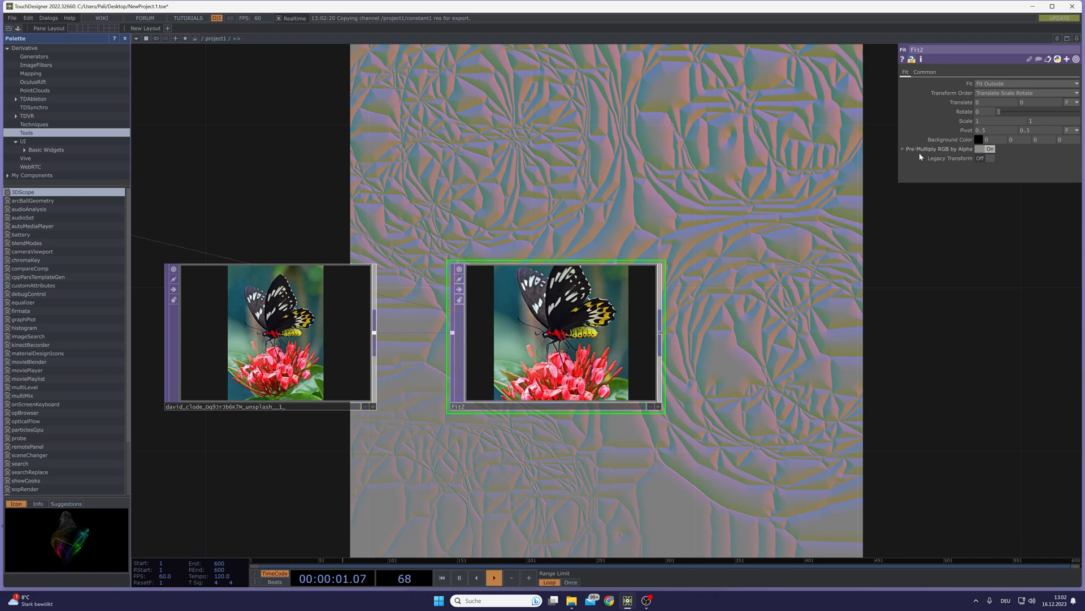
Insert a Displace TOP between the Slope TOP and the output Null and feed the fitted butterfly image into it.
scroll(636, 263, "down", 3)
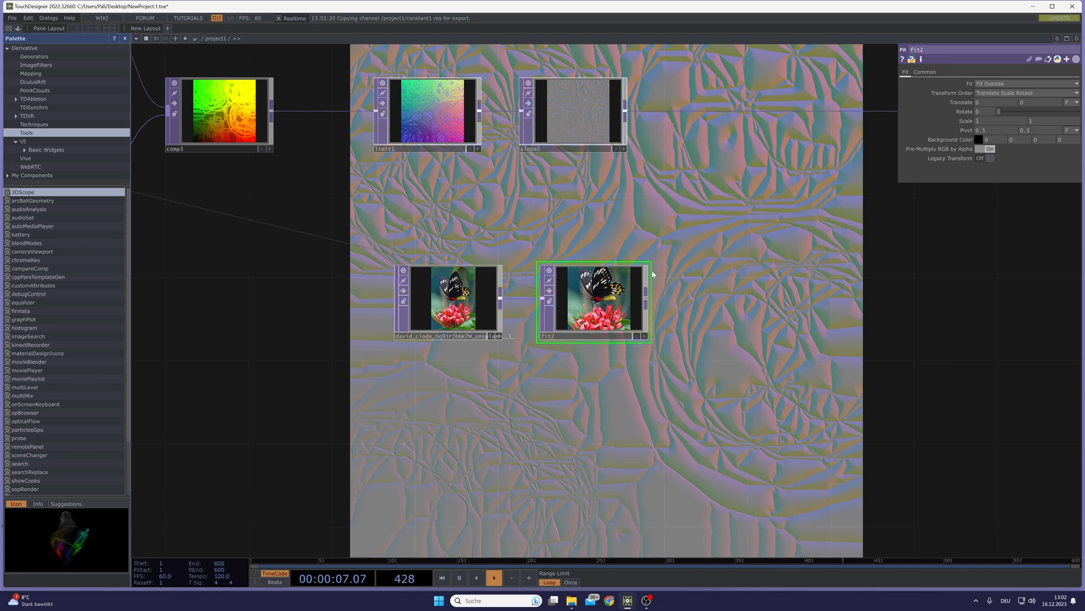
left_click_drag(609, 235, 454, 336)
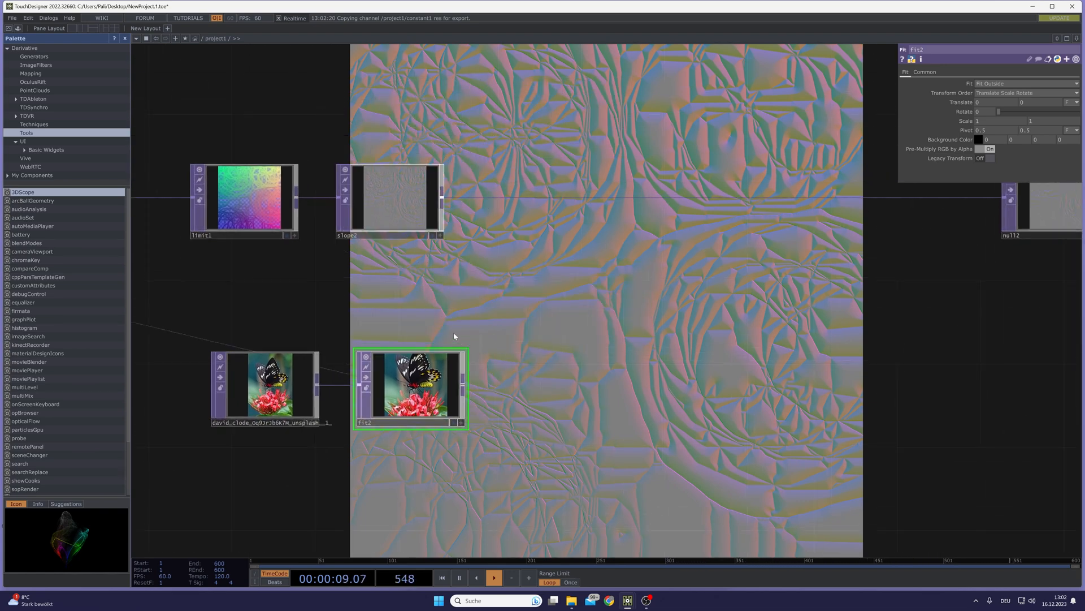
right_click(624, 185)
left_click(644, 192)
left_click(486, 268)
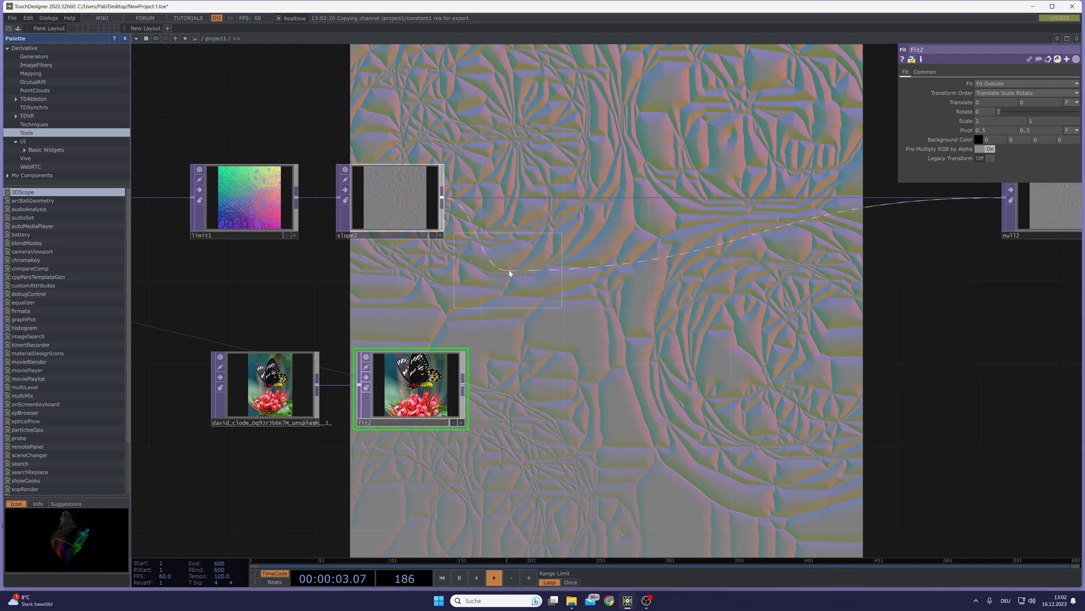
left_click(639, 305)
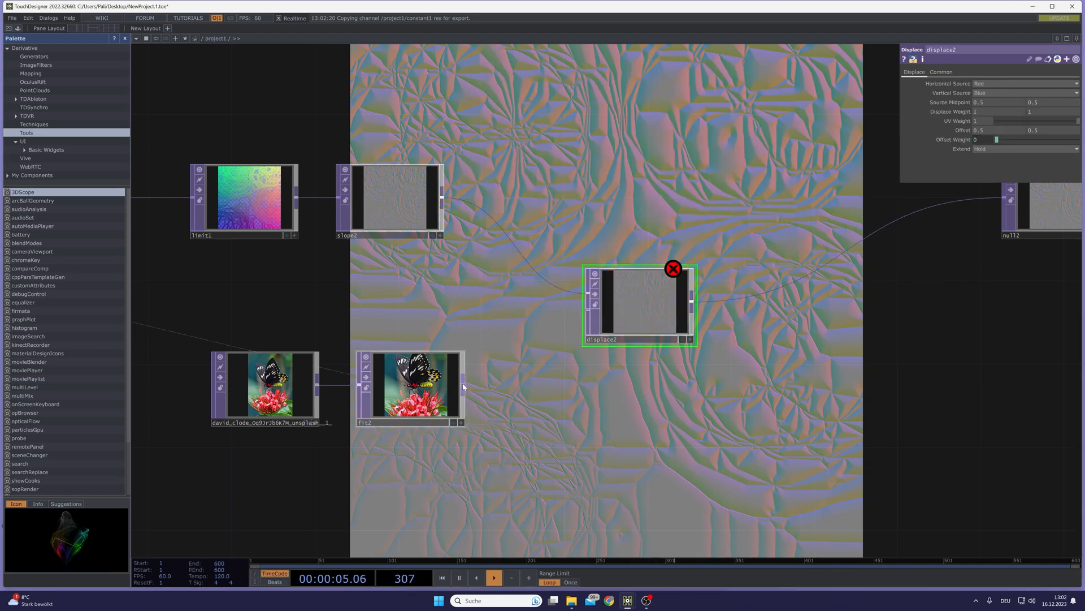
left_click_drag(463, 384, 588, 306)
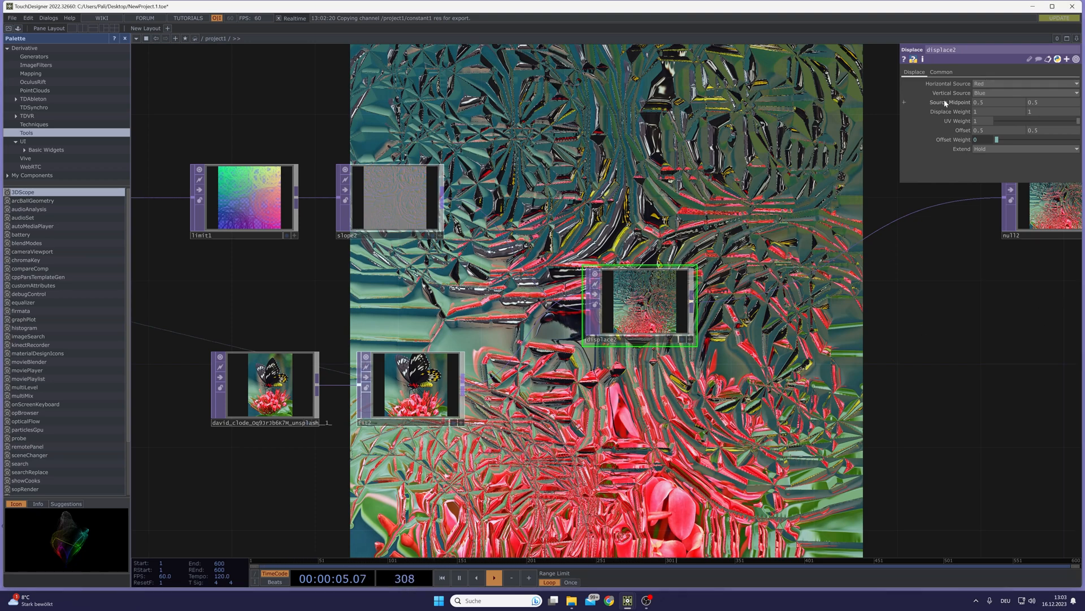
Set both Displace Weight values of the new Displace TOP to 0.1.
left_click_drag(875, 281, 825, 255)
left_click_drag(961, 116, 938, 100)
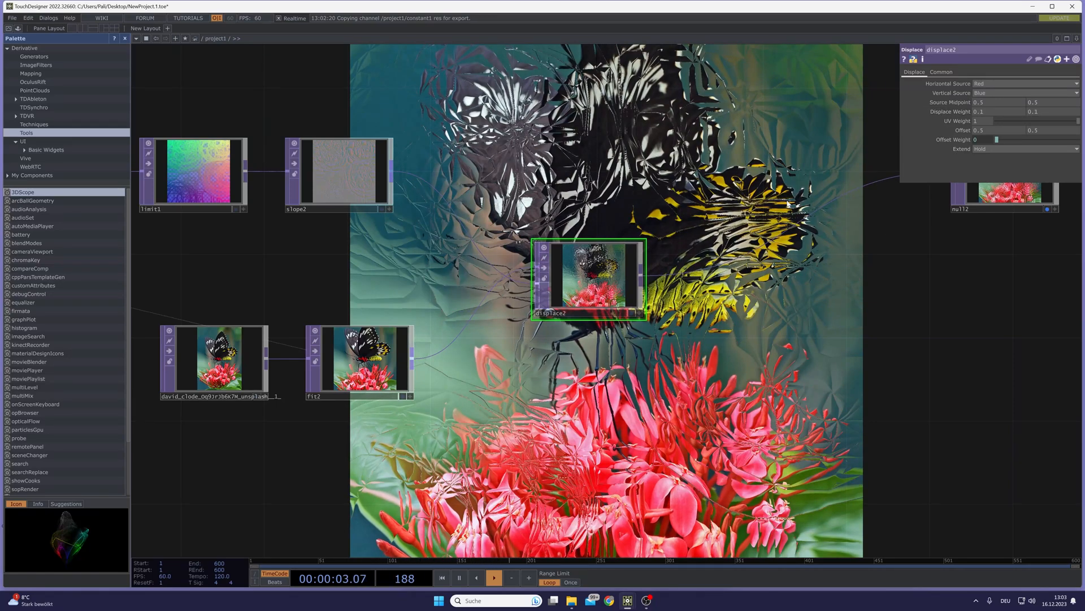
left_click_drag(872, 254, 896, 300)
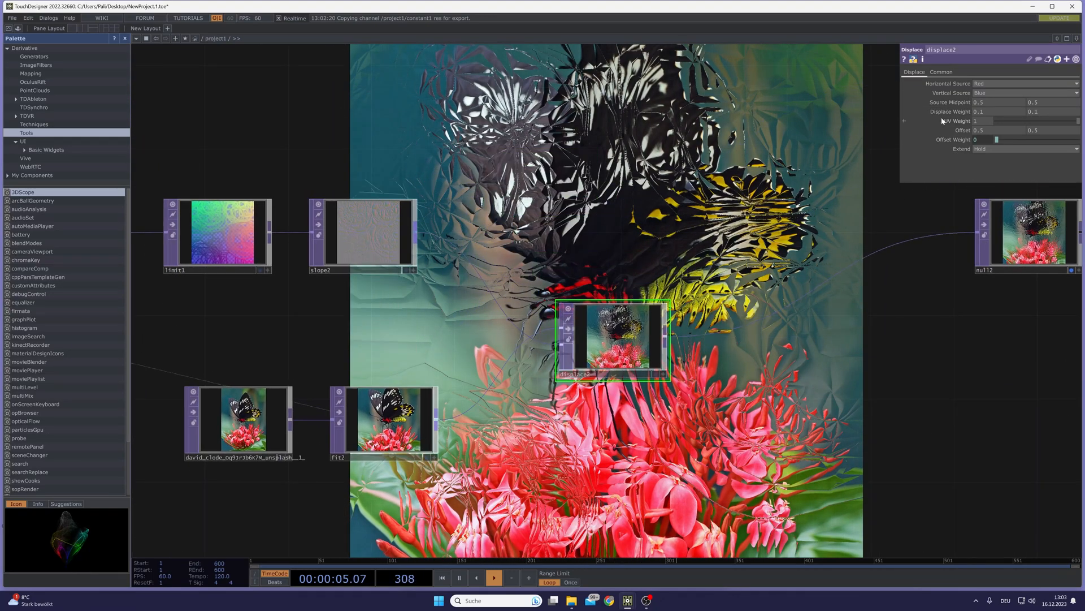
left_click_drag(946, 113, 947, 97)
Move the butterfly Movie File In and Fit TOPs above the Limit and Slope chain and shift the Displace TOP toward the output Null.
left_click_drag(642, 336, 776, 326)
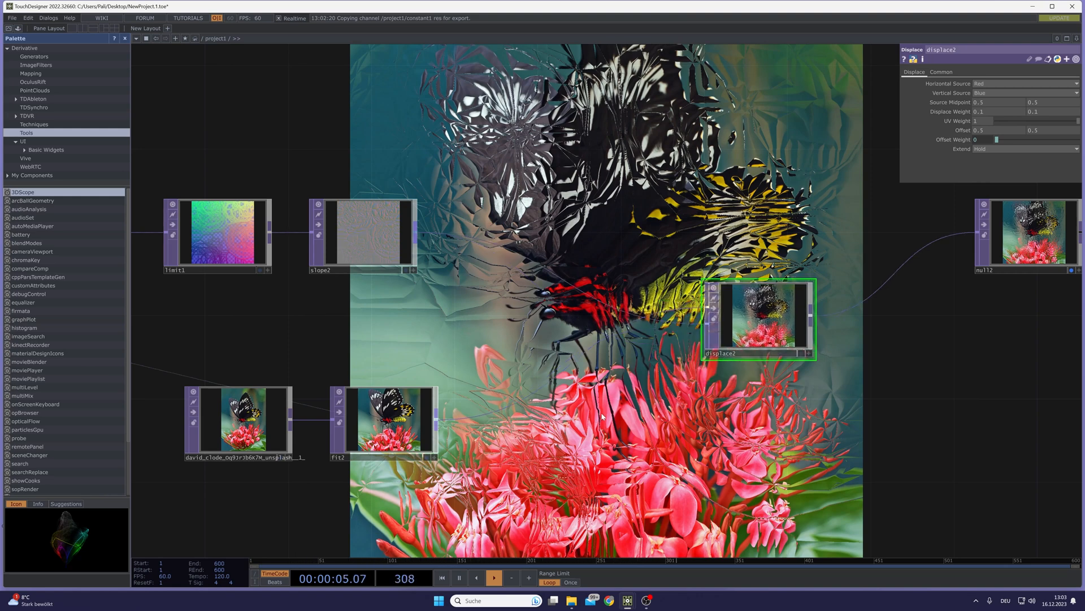
scroll(591, 413, "down", 2)
left_click(367, 426)
left_click_drag(347, 429, 378, 192)
left_click_drag(479, 319, 483, 387)
left_click_drag(731, 400, 716, 356)
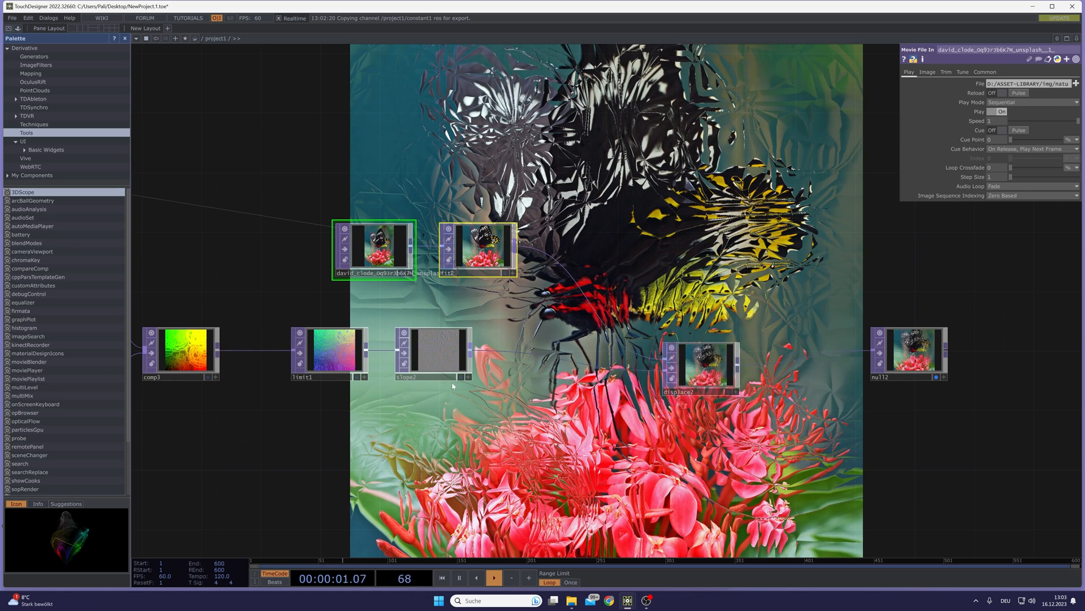
Lower the Limit and Slope TOPs together and align the butterfly Movie File In and Fit TOPs above them.
right_click_drag(516, 425, 335, 346)
left_click_drag(334, 348, 335, 408)
right_click(526, 295)
right_click_drag(528, 298, 343, 232)
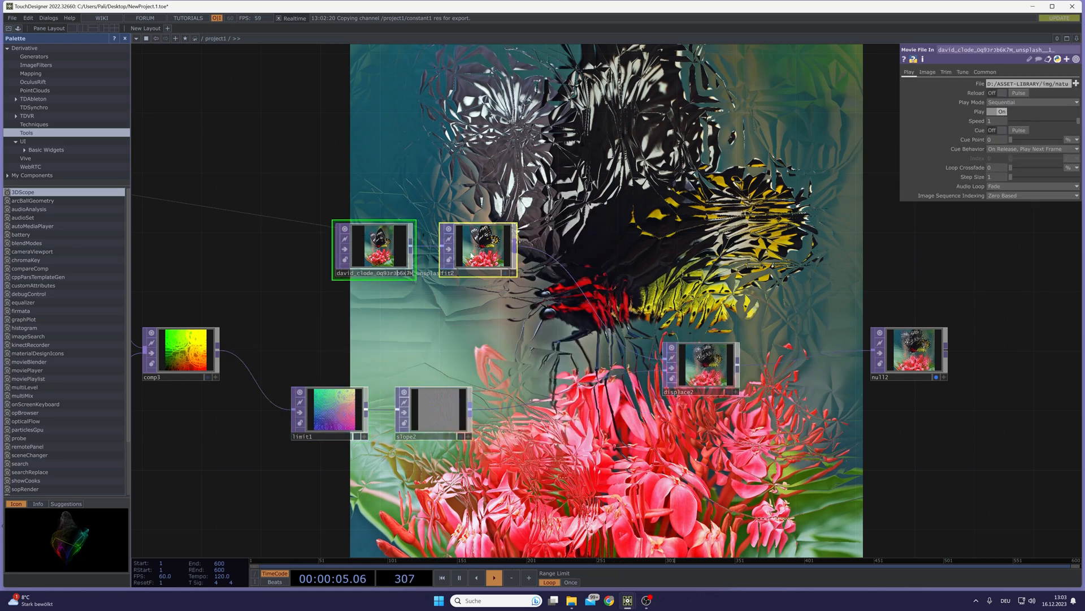
left_click_drag(375, 247, 326, 233)
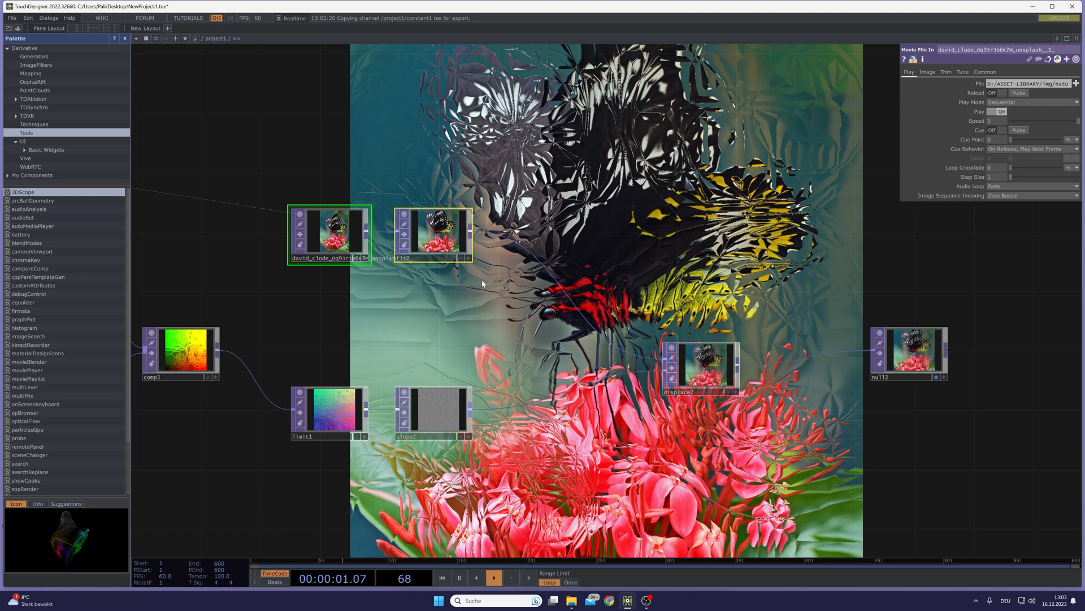
left_click_drag(435, 244, 435, 213)
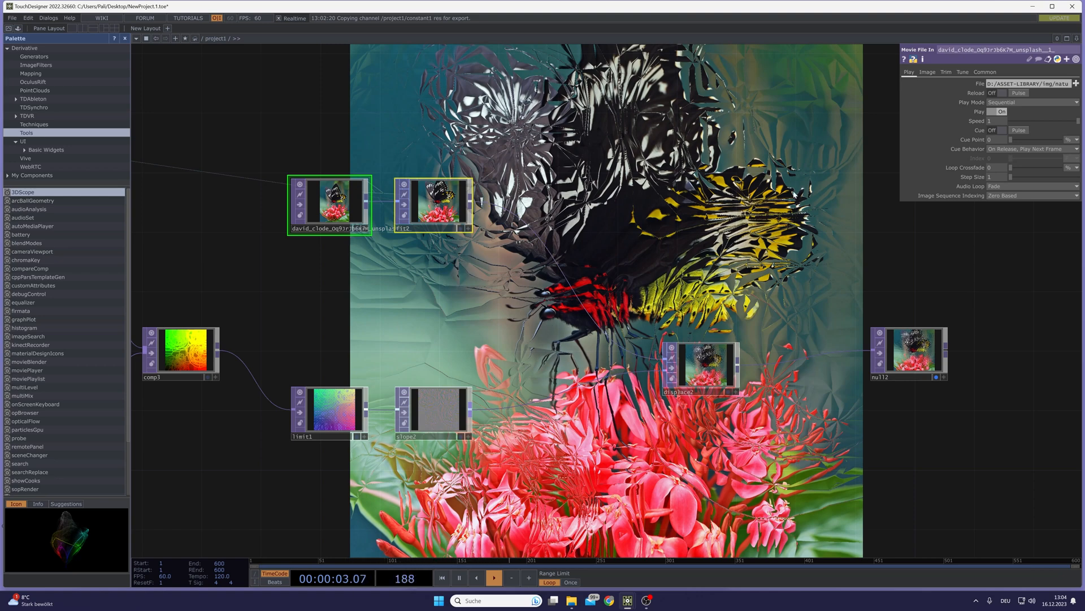
Insert a Luma Blur TOP on the connection between the Fit TOP and the Displace TOP.
left_click_drag(433, 321, 515, 317)
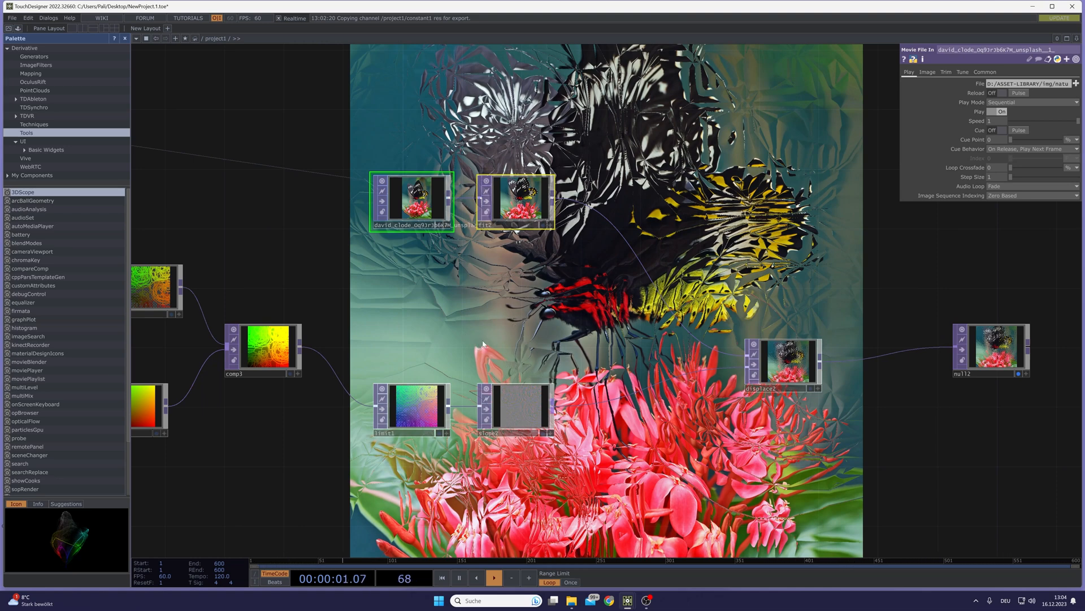
right_click(643, 262)
left_click(667, 259)
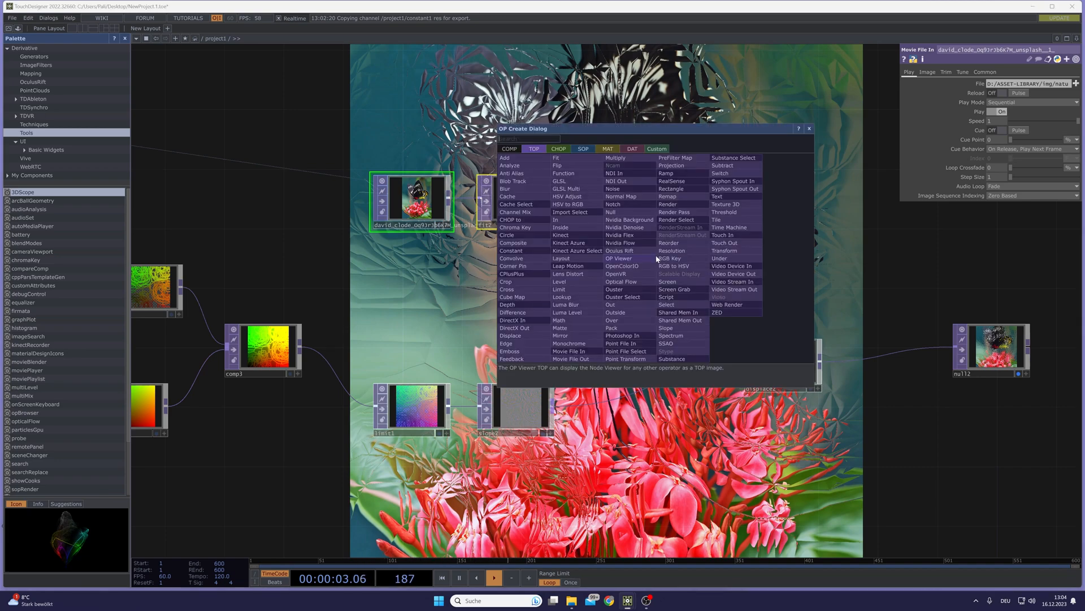
left_click(588, 307)
left_click(650, 260)
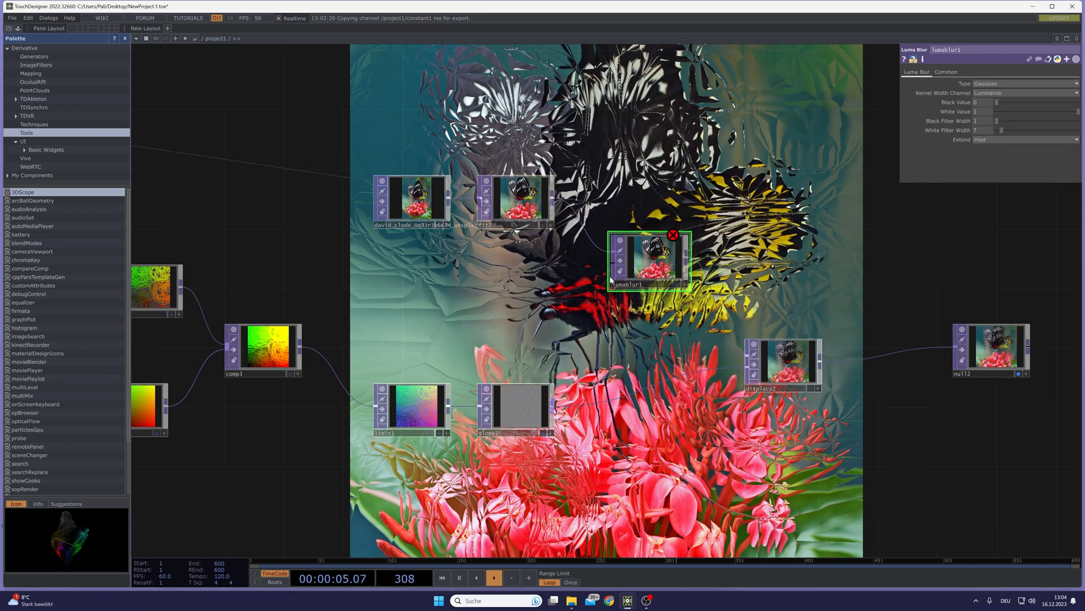
Space the Luma Blur, Displace and Slope TOPs farther apart in the network.
scroll(672, 255, "up", 4)
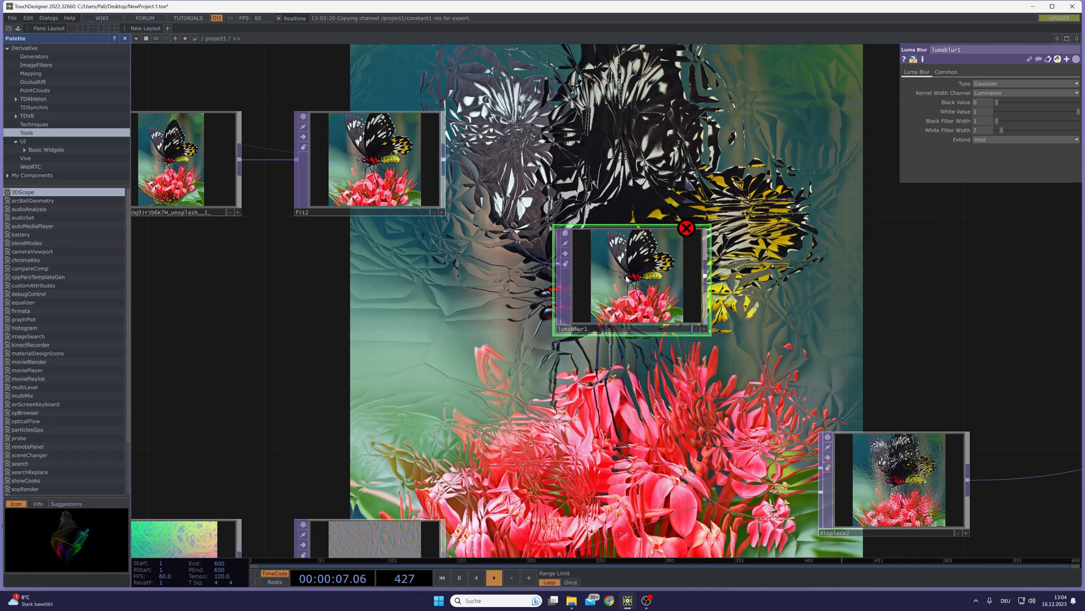
key("h")
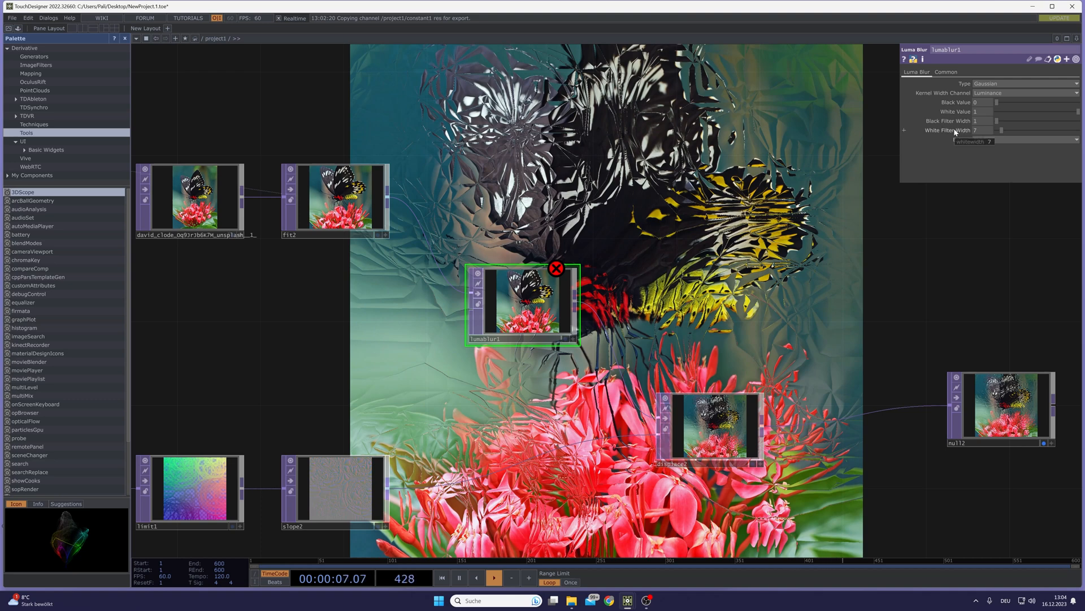
left_click_drag(401, 336, 554, 307)
left_click_drag(656, 270, 699, 272)
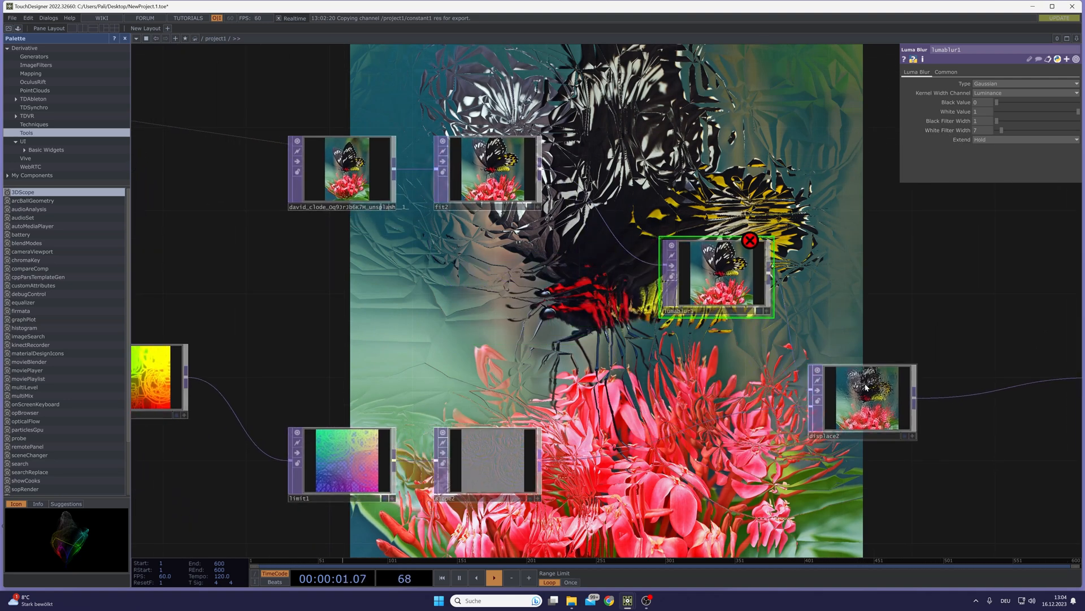
left_click_drag(867, 387, 898, 405)
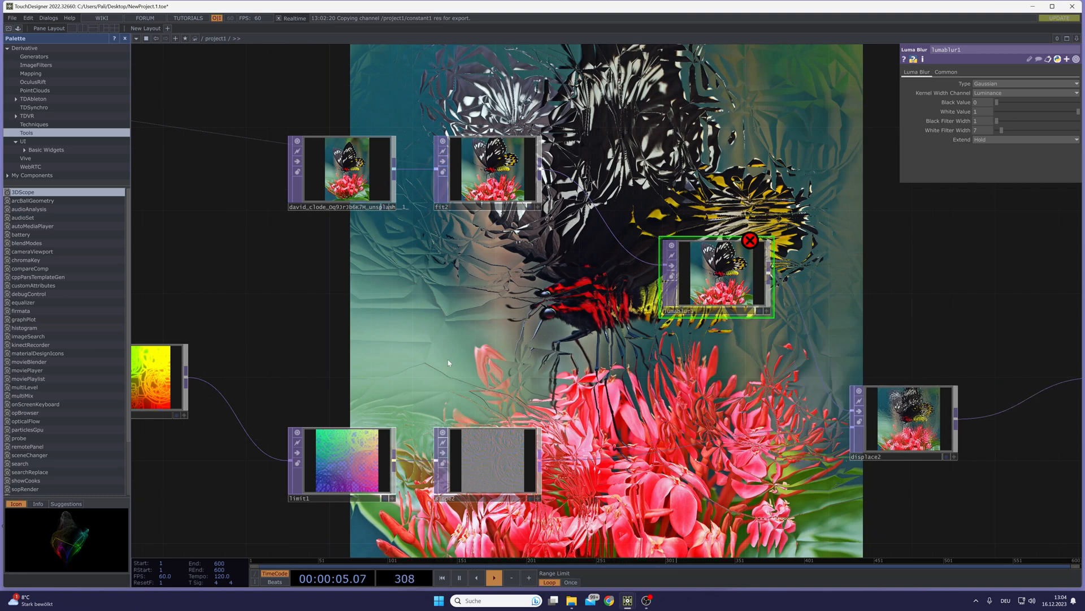
left_click_drag(491, 459, 575, 459)
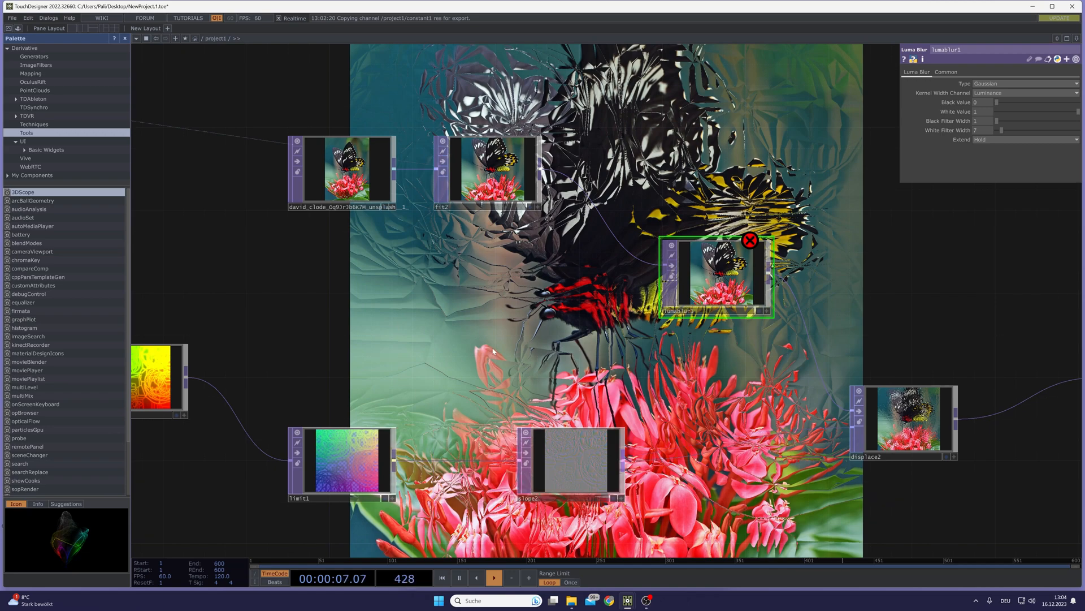
Add a Noise TOP between the butterfly and Limit rows and feed the Limit TOP's output into it.
key("Tab")
left_click(459, 293)
left_click(533, 325)
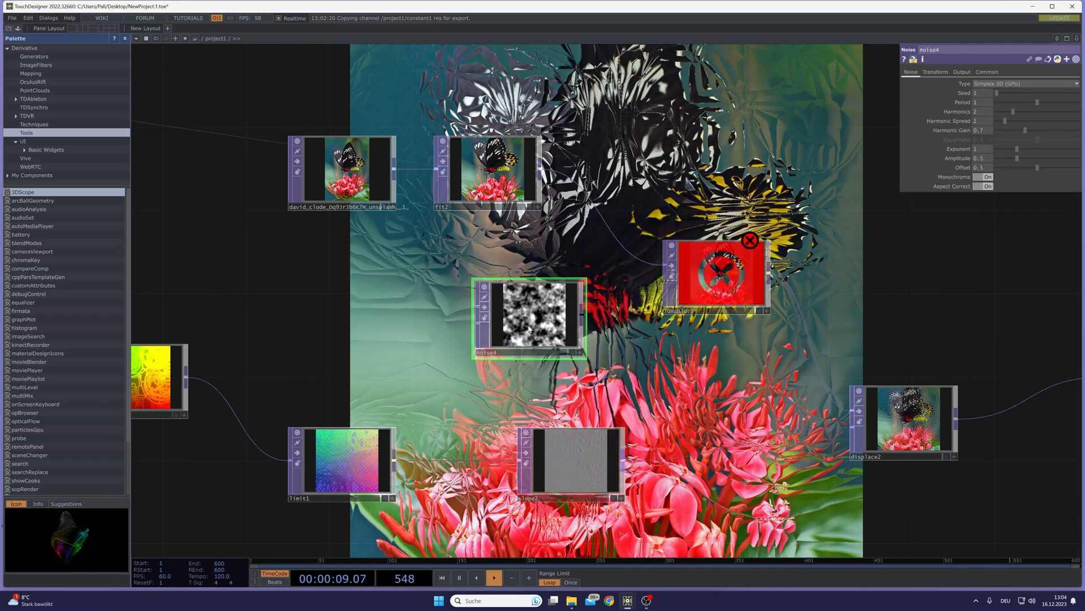
left_click_drag(634, 363, 542, 327)
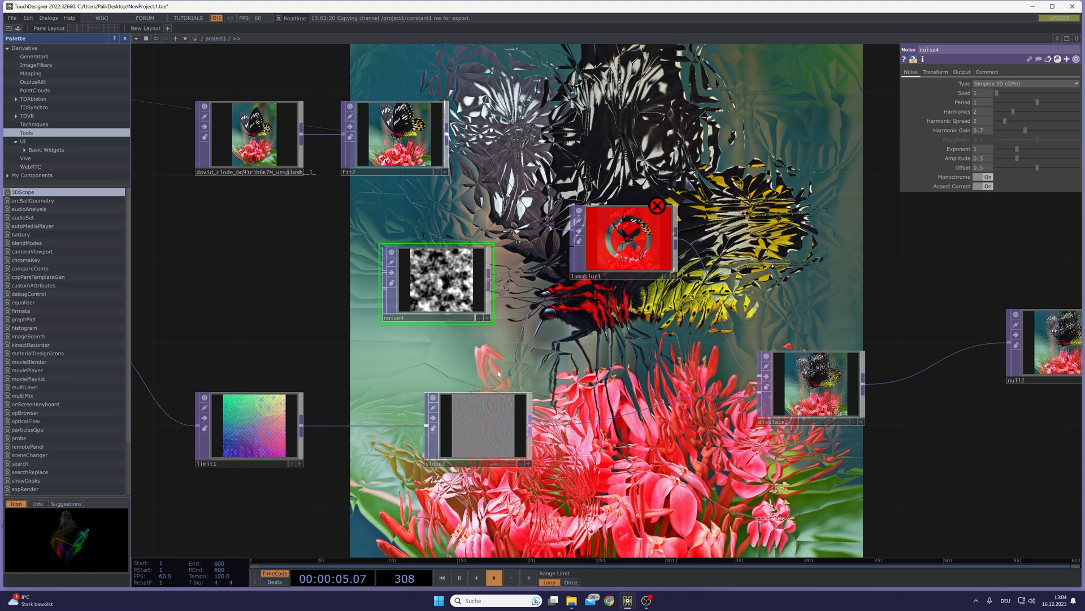
left_click_drag(430, 370, 504, 375)
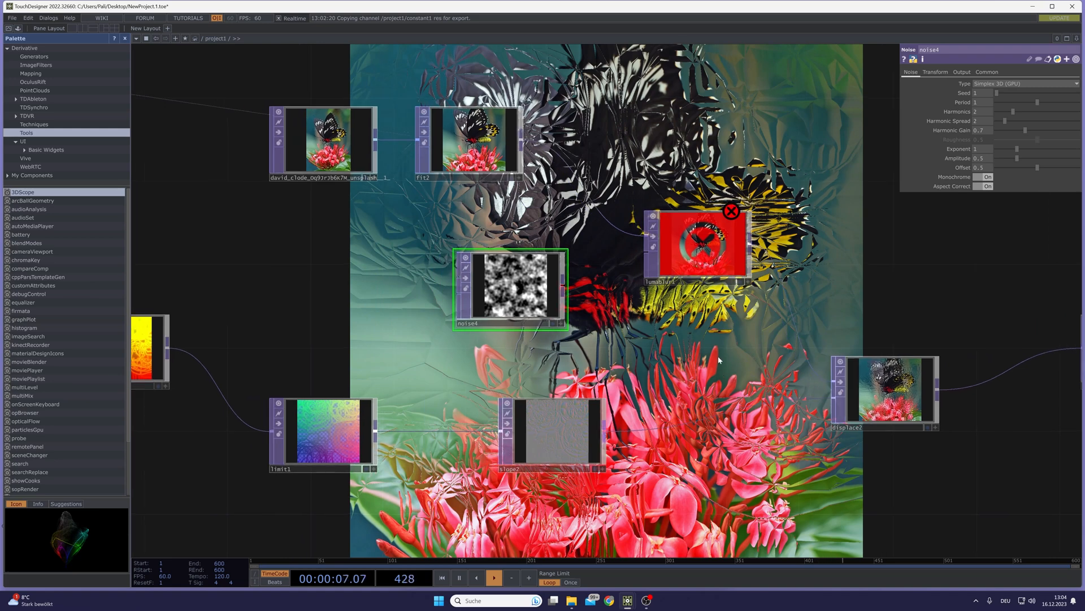
left_click_drag(339, 375, 441, 386)
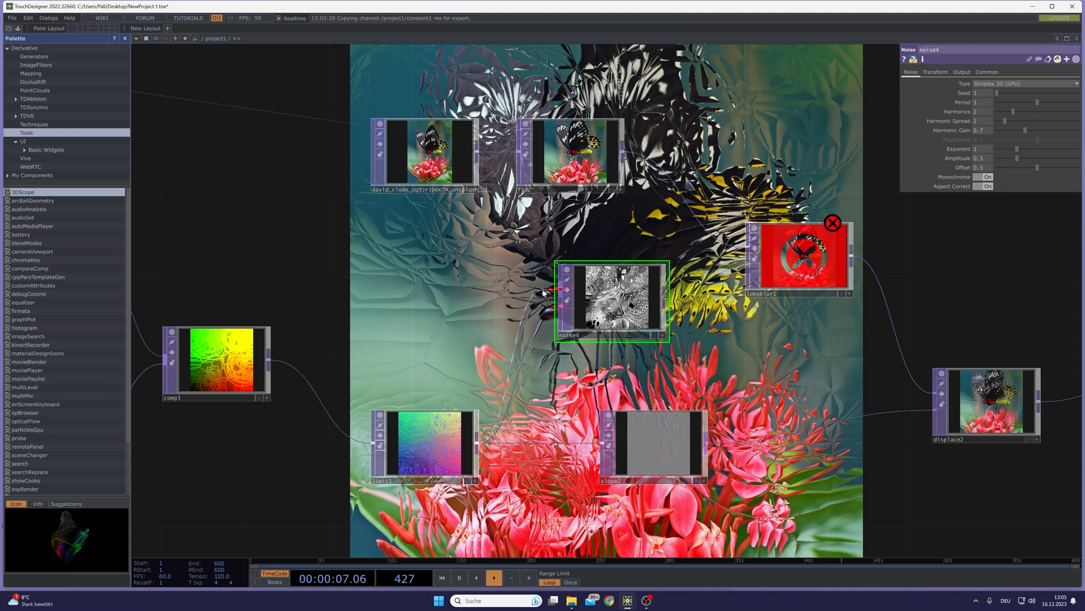
Set the Noise TOP's RGB output mode to Noise.
left_click(962, 72)
left_click(984, 84)
left_click(984, 92)
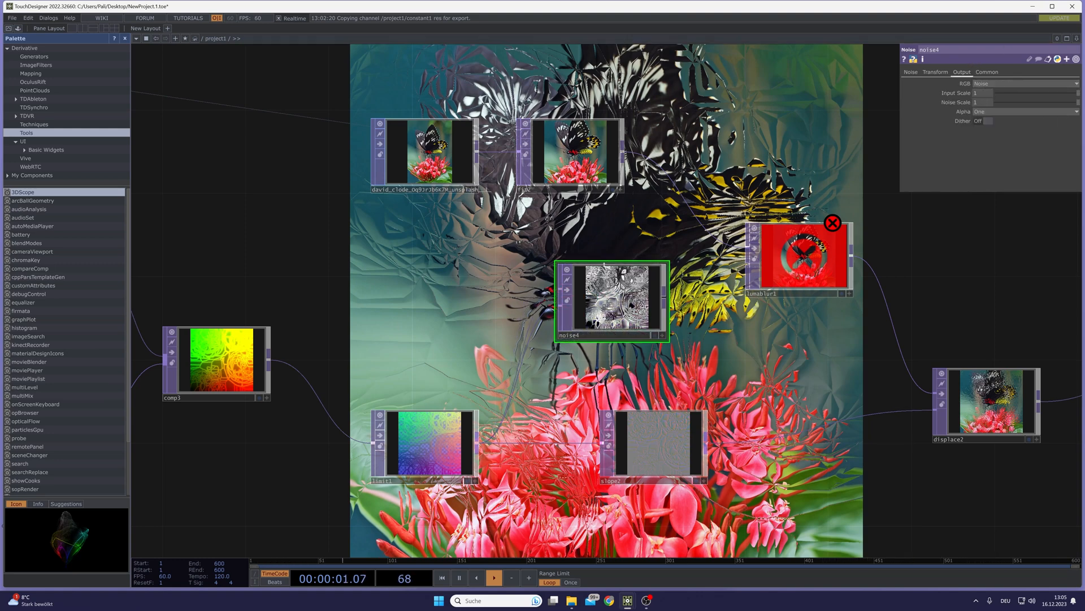
Connect the Noise TOP's output to the second input of the Luma Blur TOP.
scroll(642, 299, "up", 2)
scroll(638, 296, "up", 1)
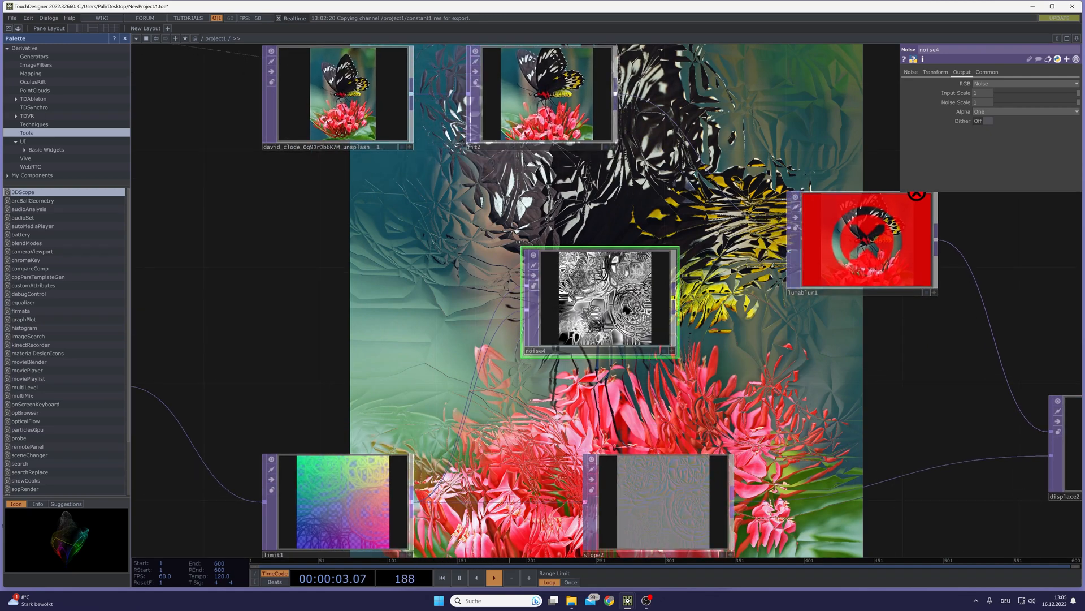
left_click_drag(761, 301, 674, 306)
left_click_drag(587, 302, 701, 258)
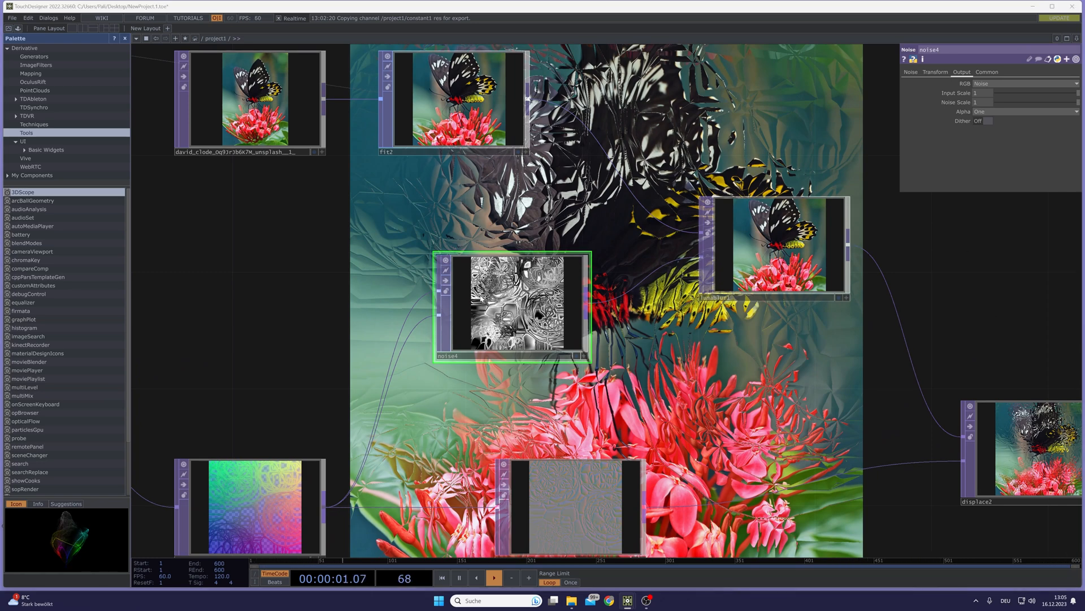
Set the Luma Blur TOP's White Filter Width to 24.
left_click_drag(707, 340, 575, 345)
left_click(632, 267)
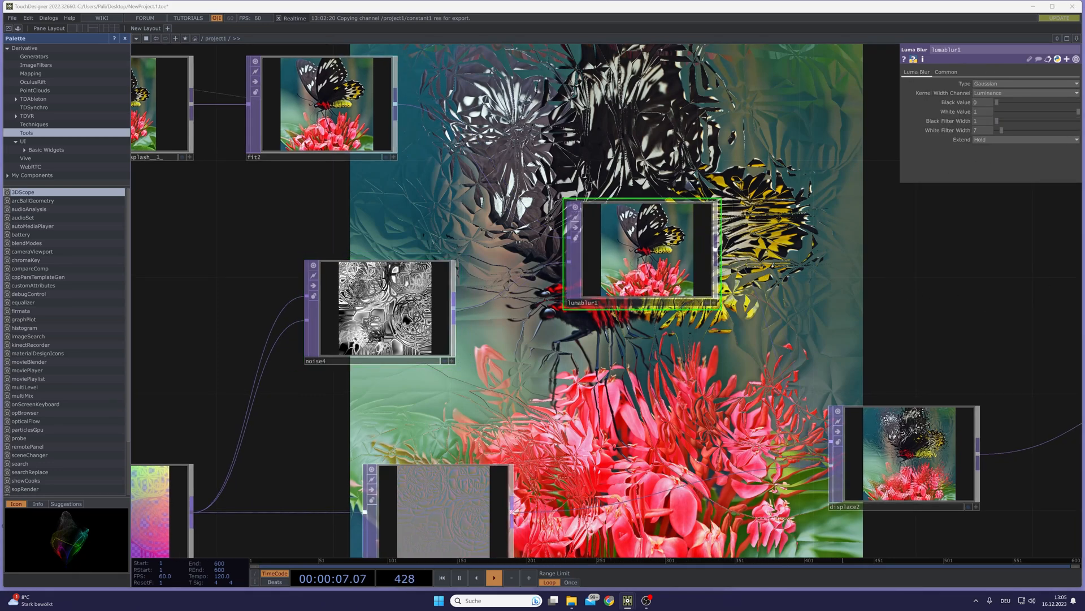
left_click(988, 130)
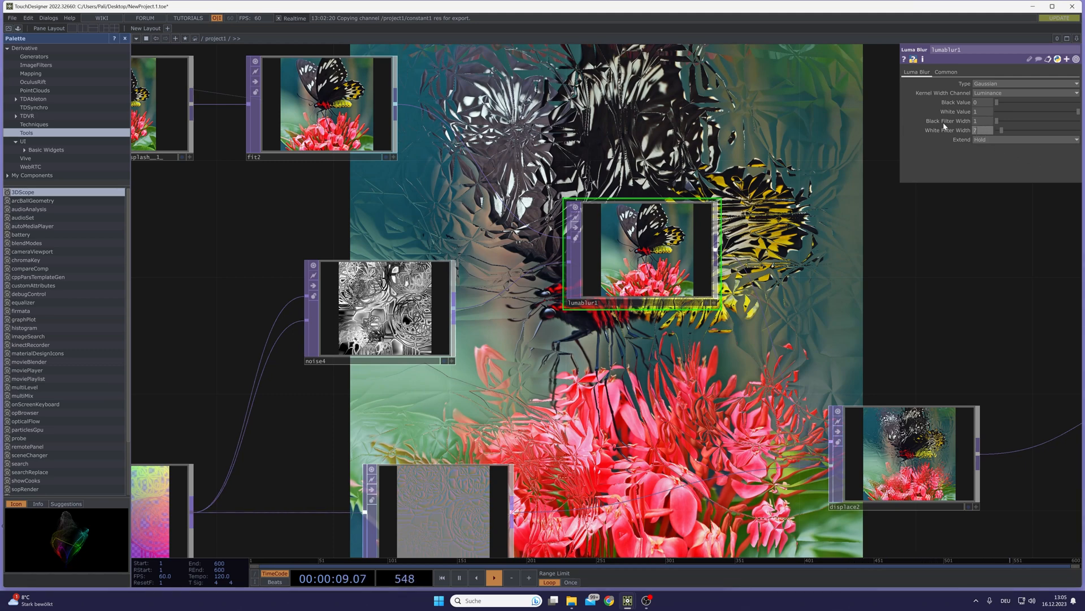
key("Return")
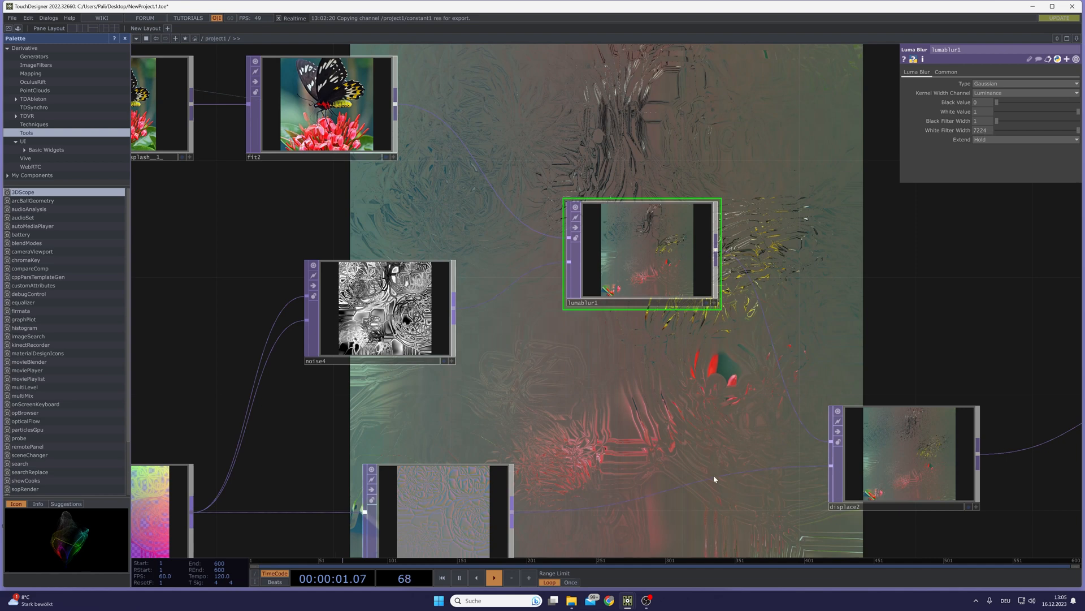
left_click(647, 601)
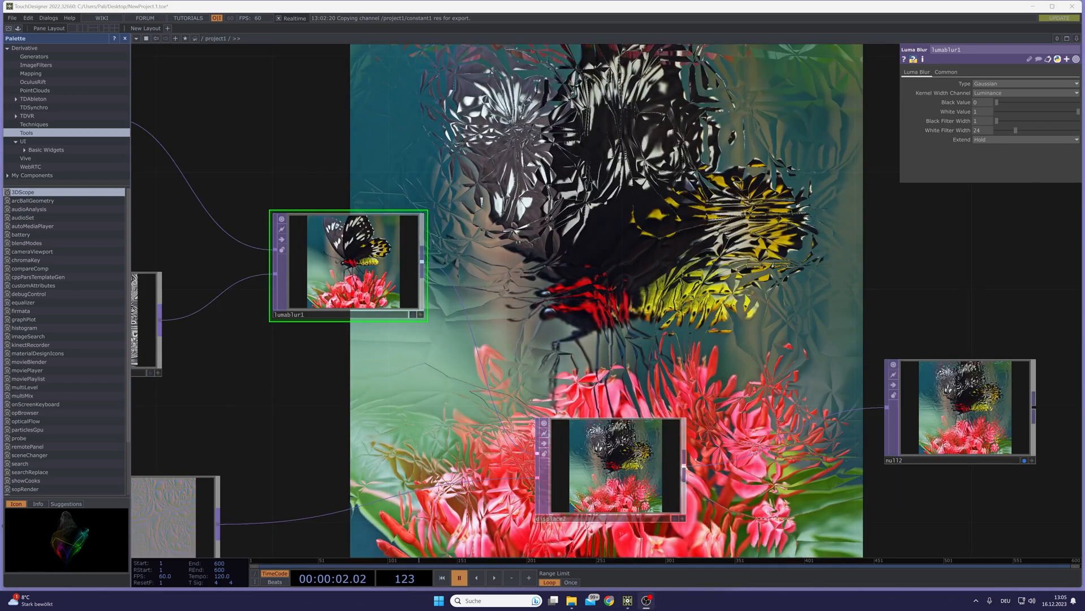
Raise the Luma Blur TOP's White Filter Width to 42.
left_click_drag(608, 333, 826, 321)
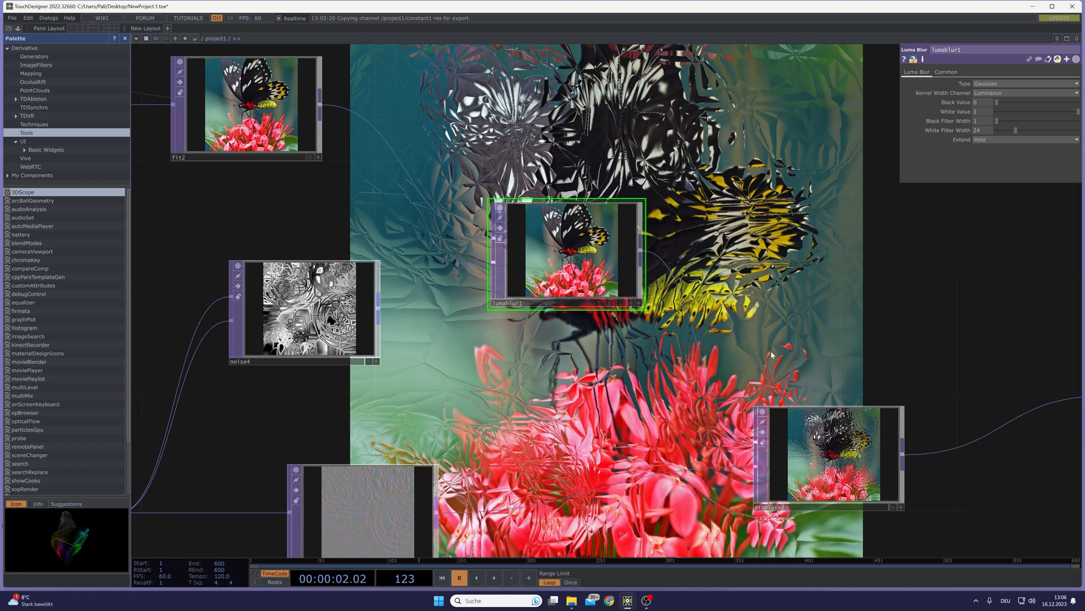
scroll(789, 338, "down", 5)
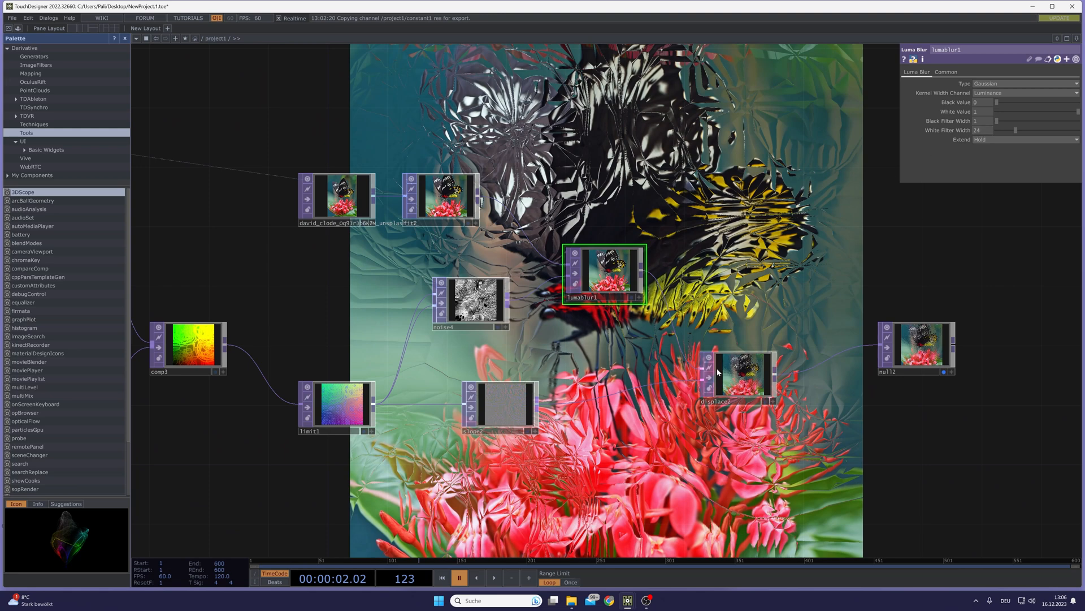
left_click_drag(836, 224, 660, 293)
mouse_move(1018, 129)
left_mouse_down()
mouse_move(1007, 131)
mouse_move(1036, 131)
left_mouse_up()
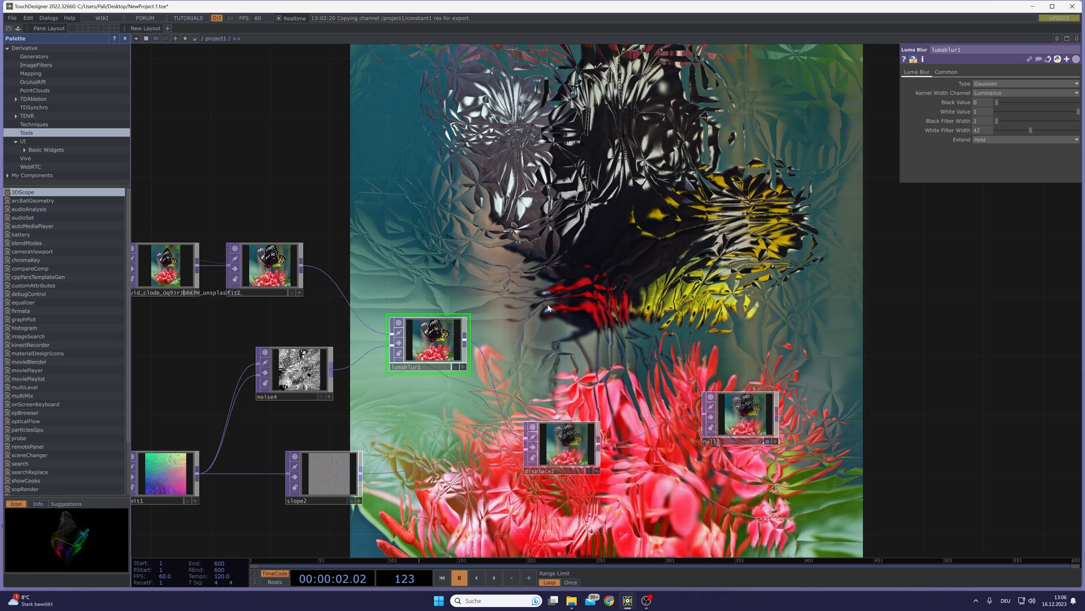
Move the Null and Displace TOPs farther from the Luma Blur and Slope TOPs to free up space between them.
left_click_drag(616, 294, 739, 245)
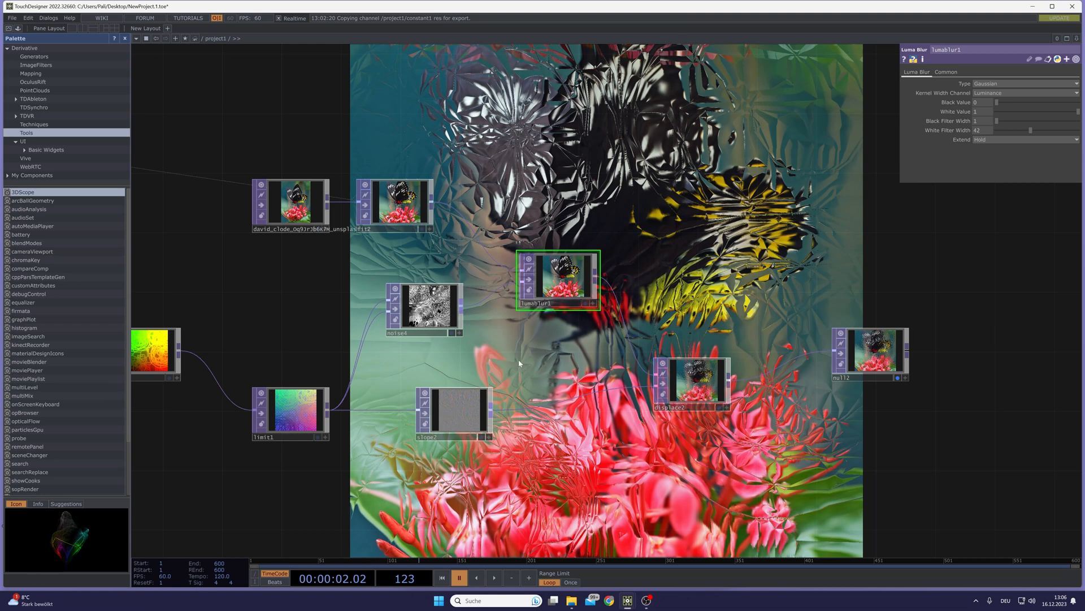
left_click_drag(675, 474, 554, 416)
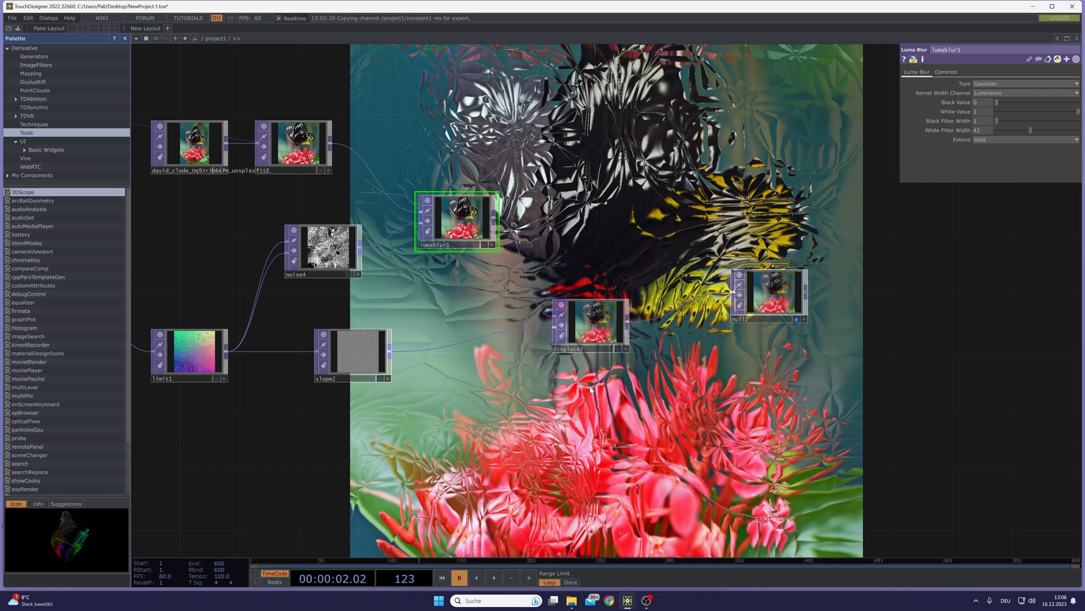
left_click_drag(528, 390, 568, 388)
left_click_drag(831, 314, 921, 314)
left_click_drag(595, 339, 713, 310)
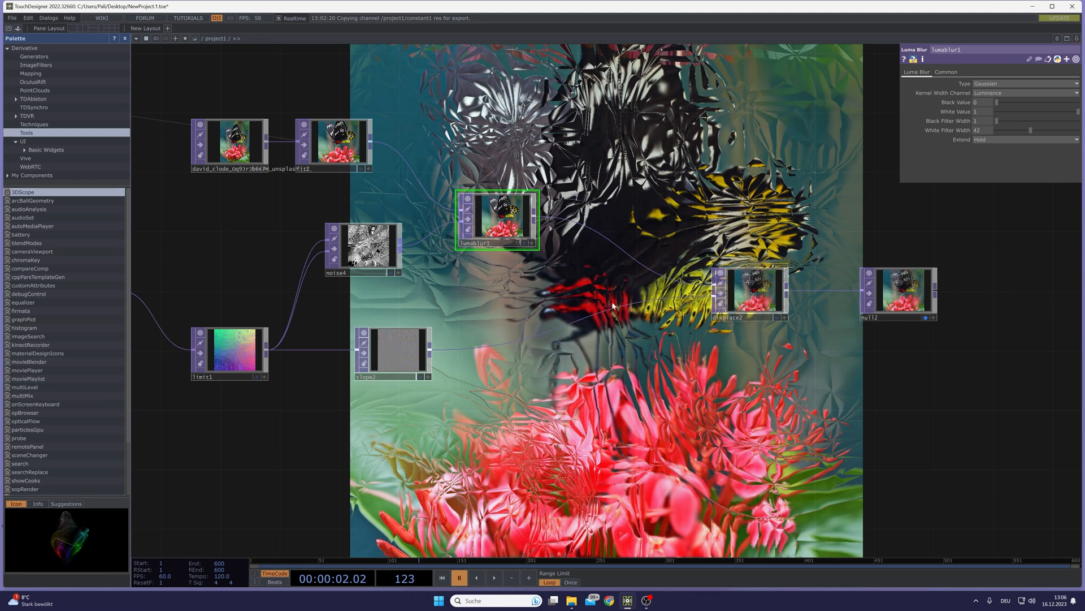
Insert a Noise TOP into the connection between the Slope TOP and the Displace TOP.
right_click(531, 338)
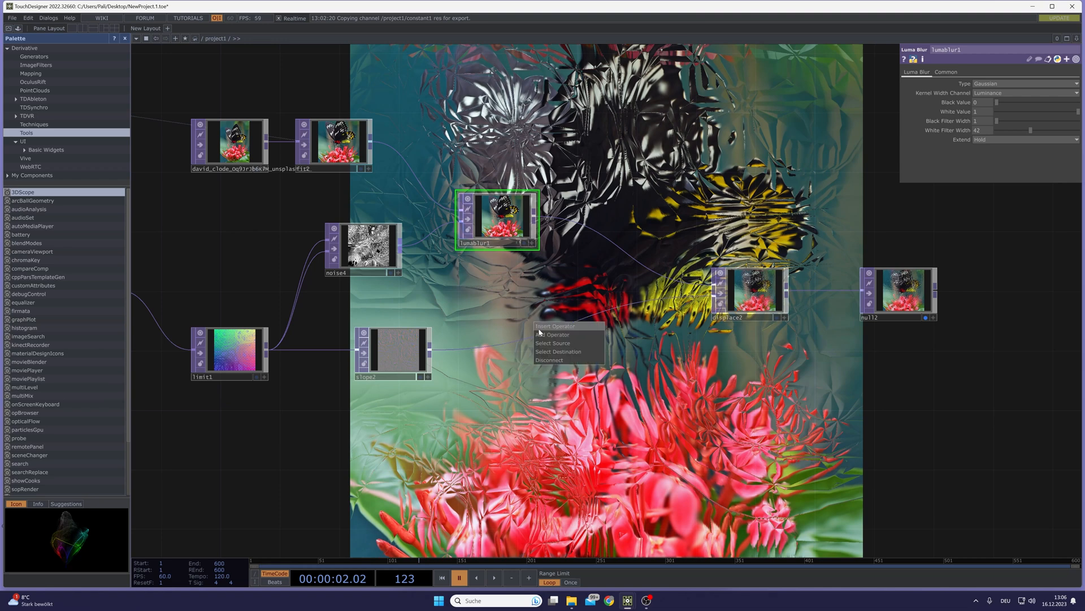
left_click(542, 330)
left_click(498, 260)
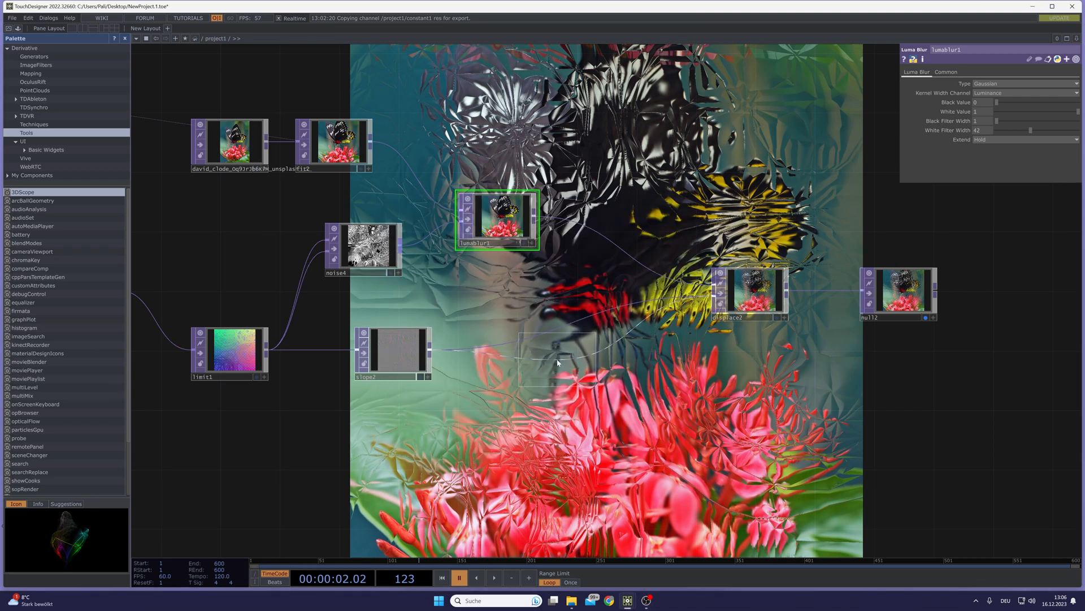
left_click(553, 377)
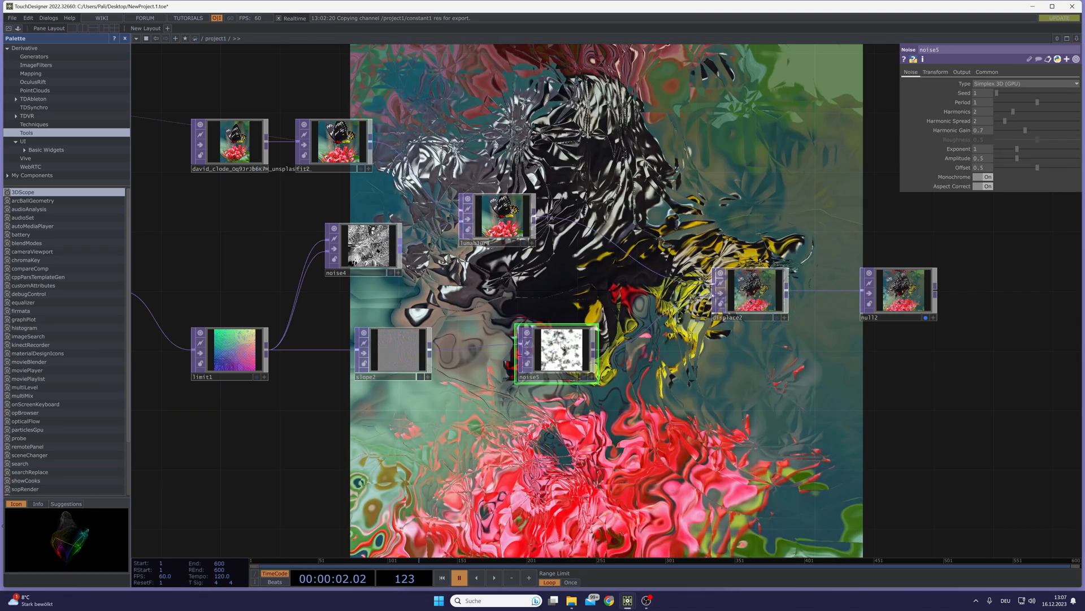
Set the inserted Noise TOP's type to Random (GPU), with offset 0 and amplitude 0.02.
left_click(989, 83)
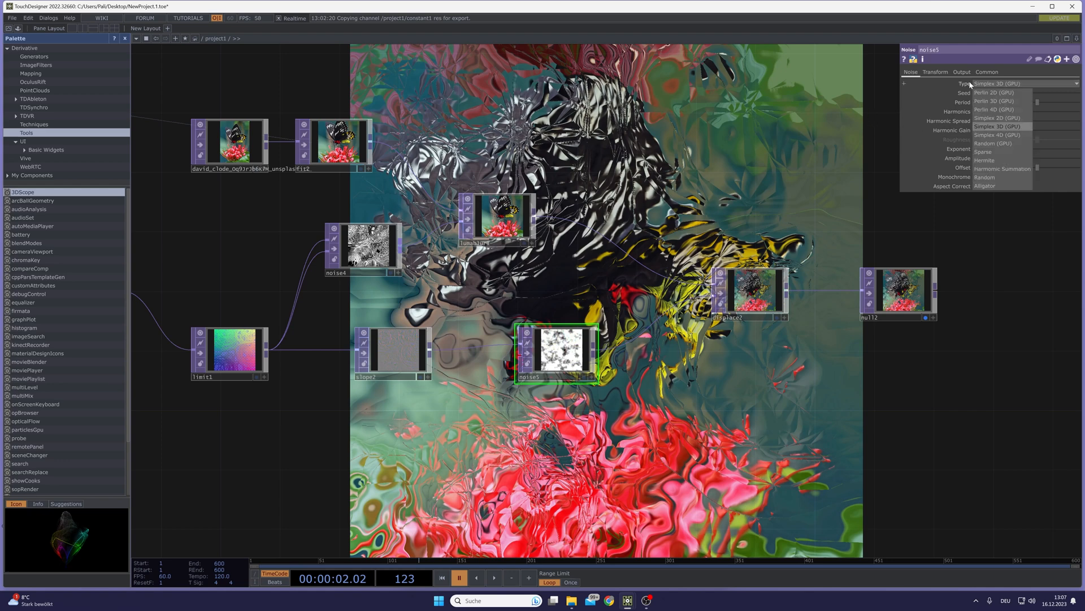
left_click(994, 145)
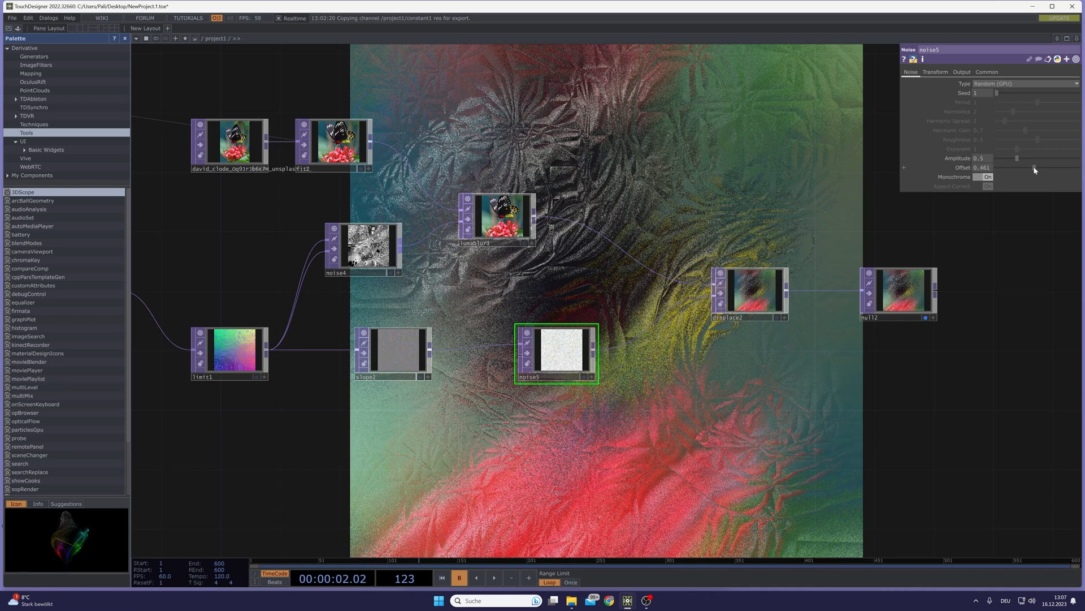
left_click_drag(1034, 167, 903, 171)
left_click_drag(1015, 158, 956, 161)
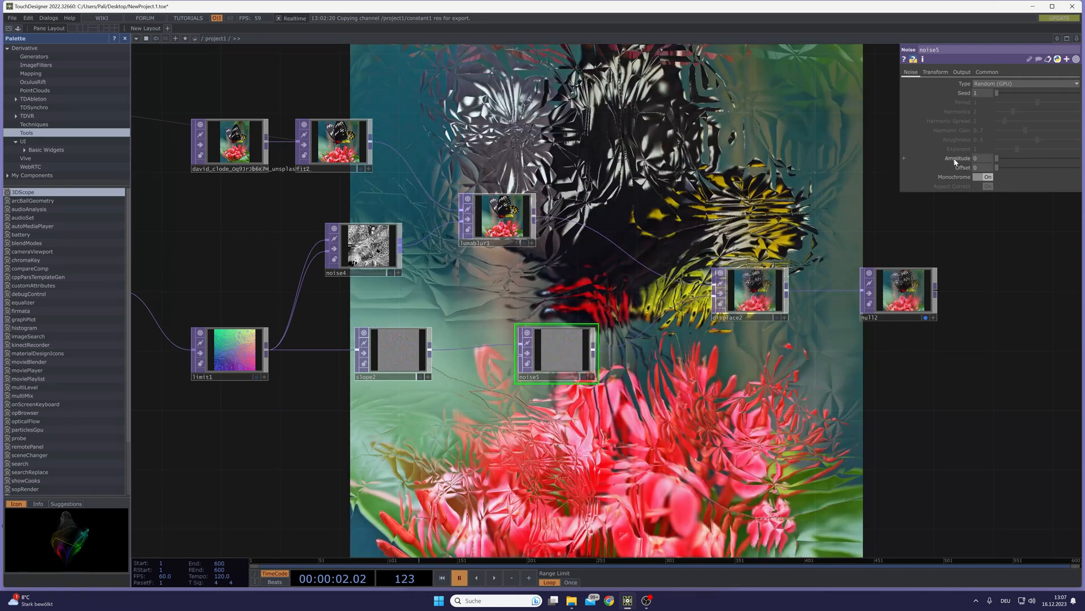
middle_click_drag(955, 160, 955, 142)
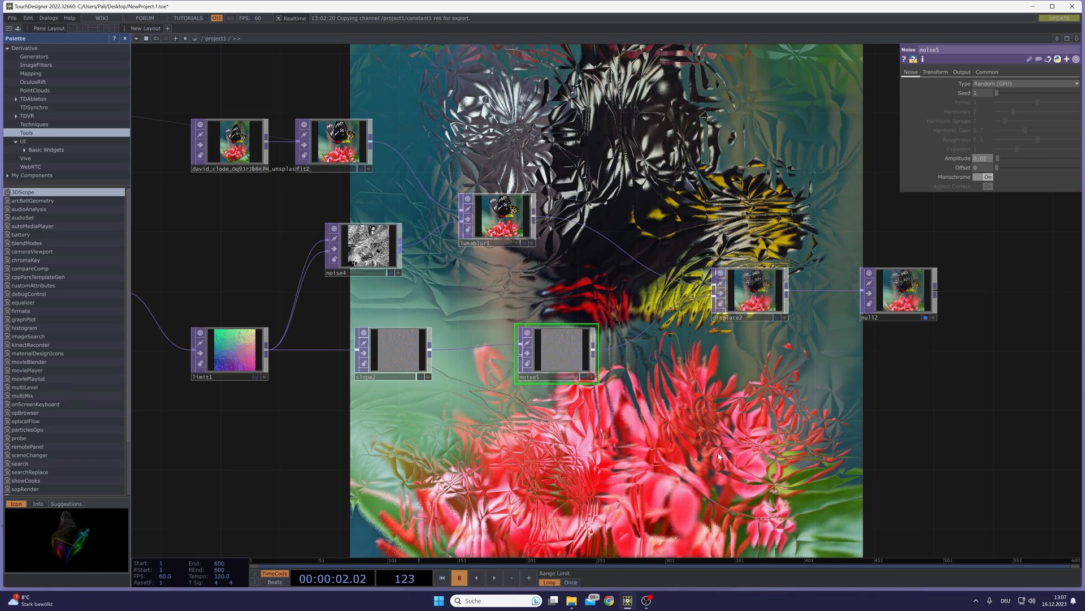
Offset the Slope and random Noise TOPs from each other and insert a Matte TOP between that Noise TOP and the Displace TOP.
left_click_drag(657, 439, 626, 377)
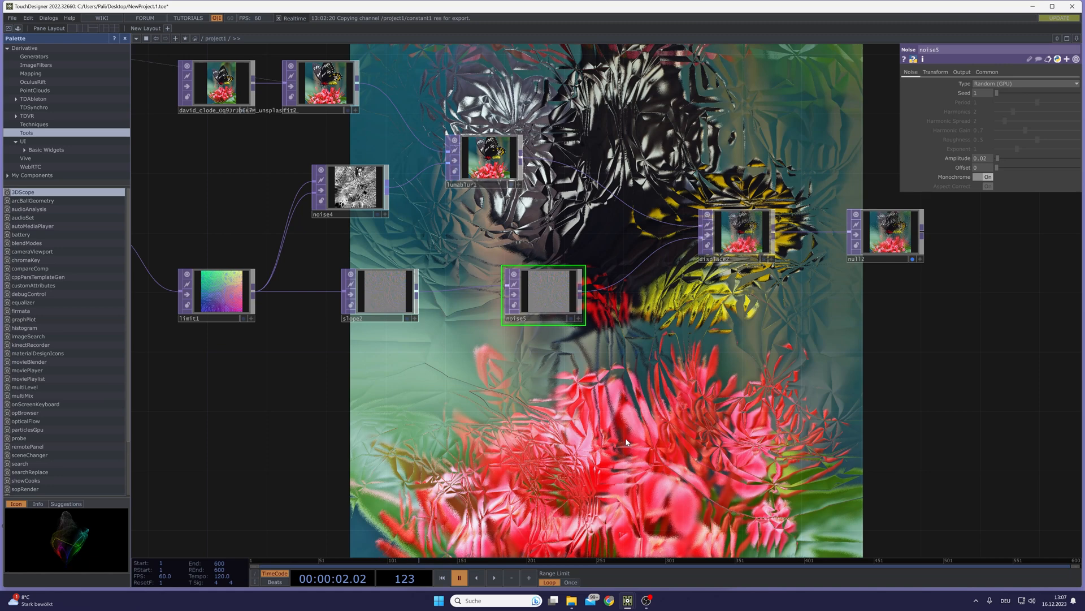
left_click_drag(380, 291, 365, 335)
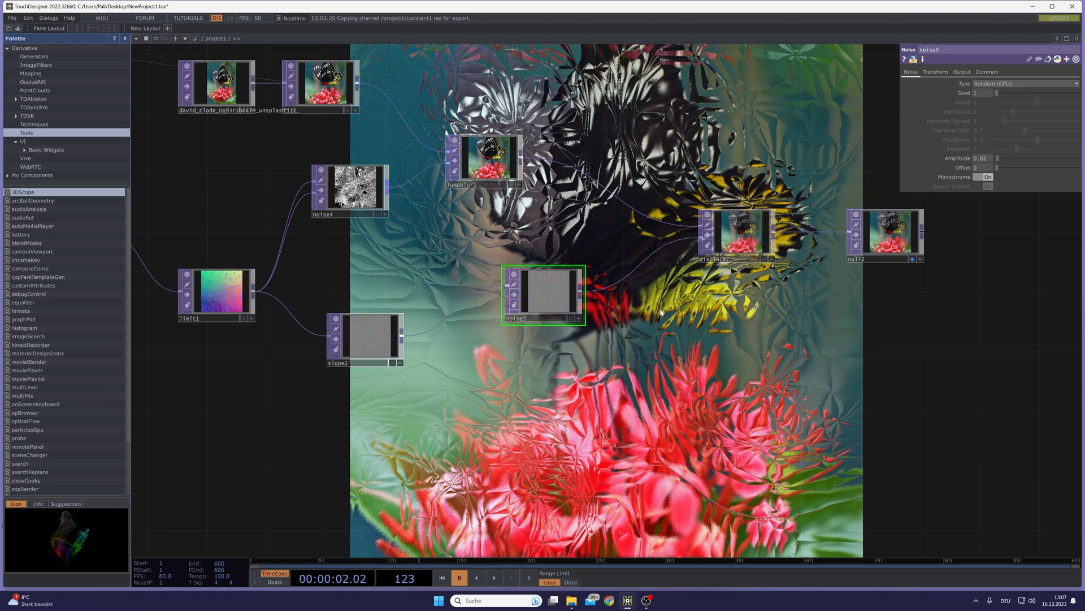
left_click_drag(500, 286, 470, 272)
right_click(588, 266)
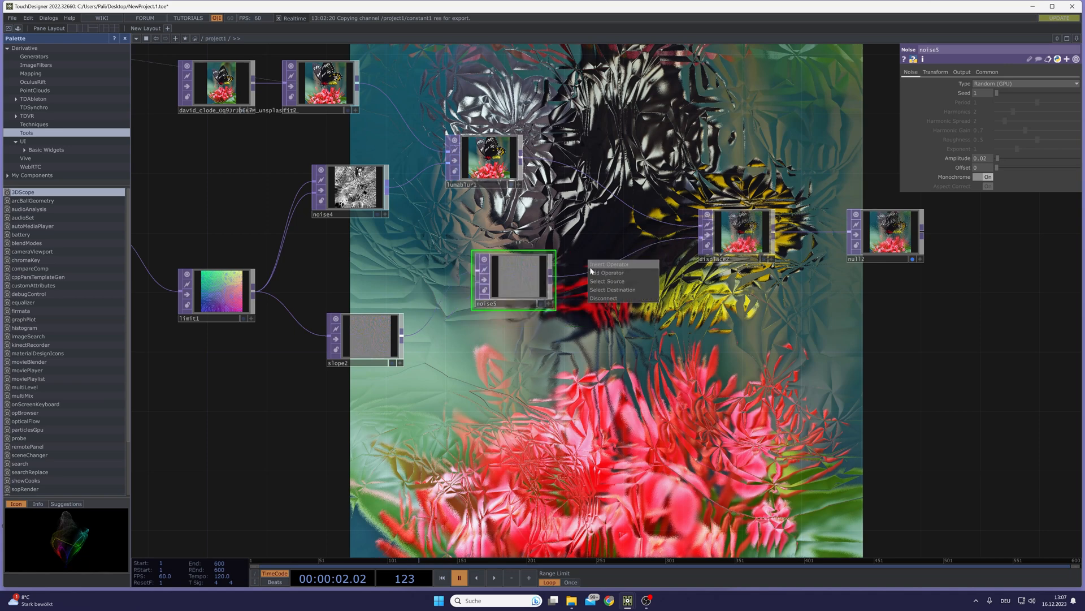
left_click(594, 265)
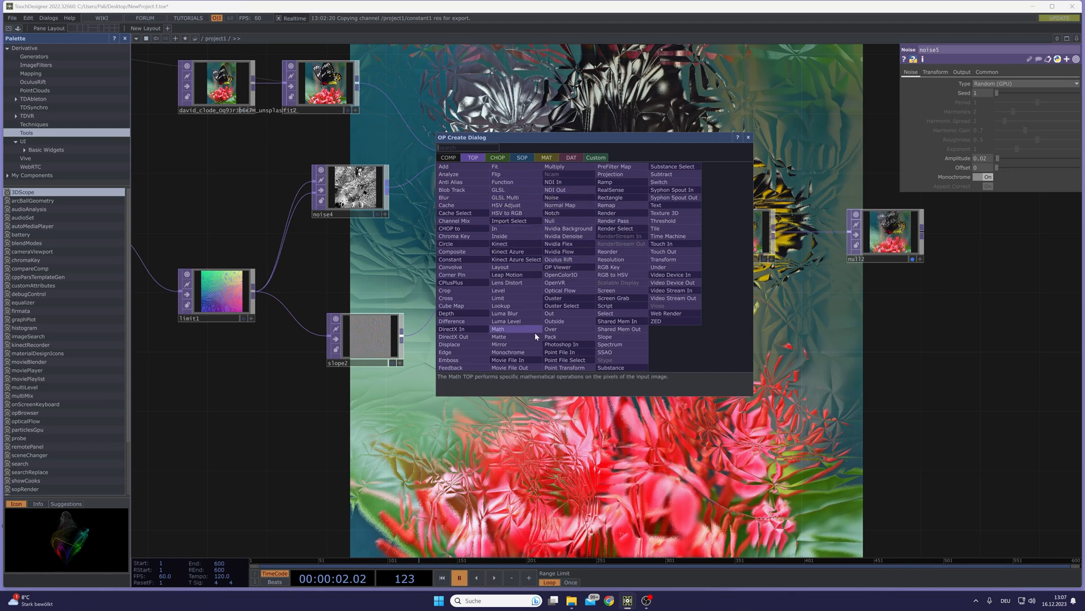
left_click(528, 338)
Adjust the random Noise TOP's position and connect the Slope TOP's output to the Matte TOP's second input.
scroll(343, 342, "up", 7)
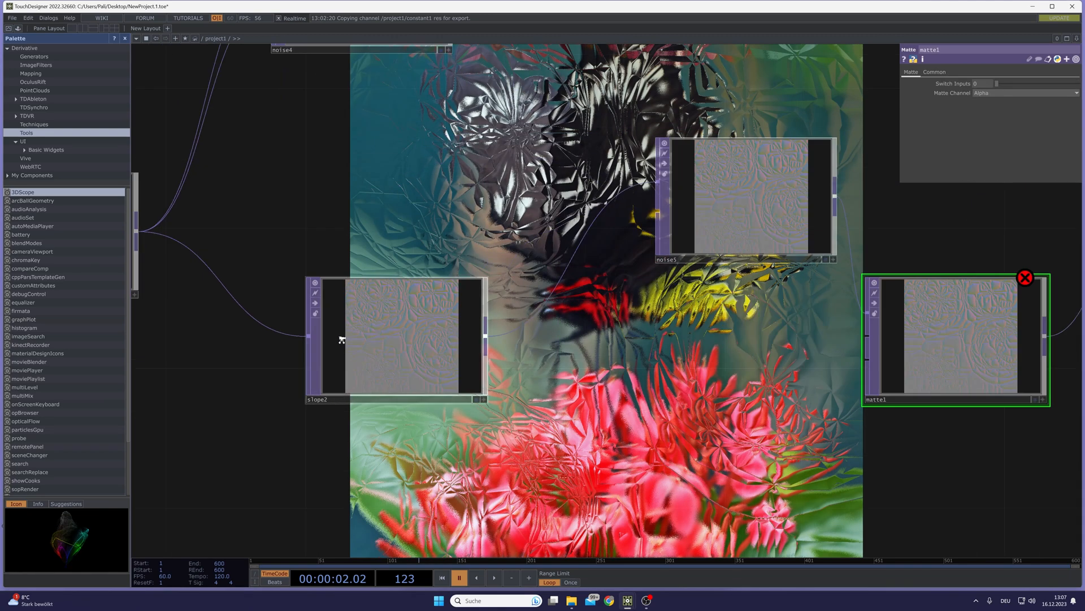
left_click_drag(916, 255, 559, 320)
left_click_drag(683, 165, 628, 166)
scroll(697, 302, "down", 4)
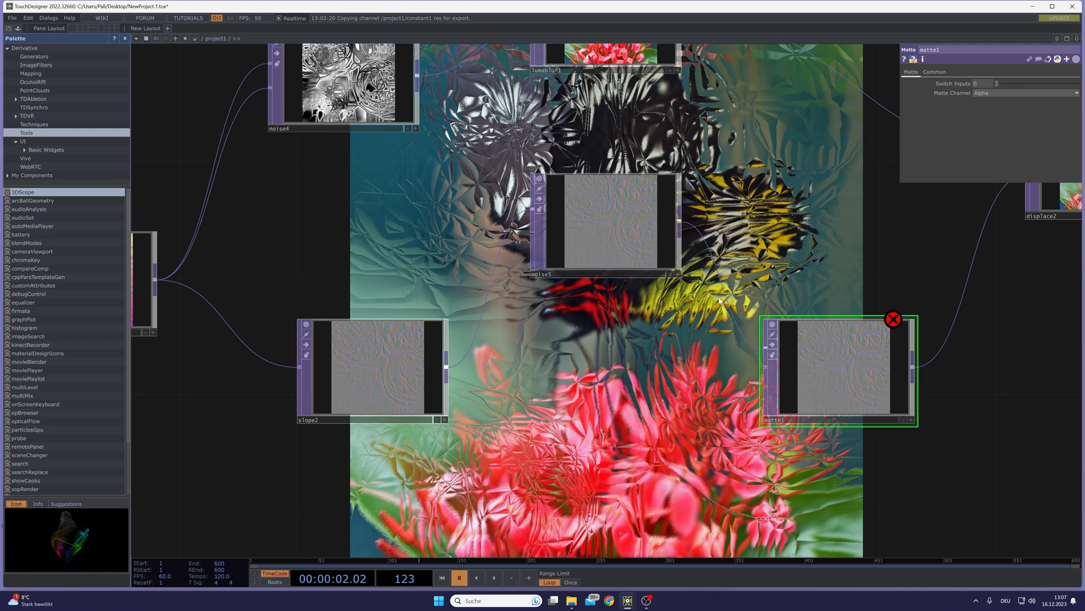
left_click(447, 368)
Align the Slope TOP with the Limit TOP and place a copy of the Luma Blur's Noise TOP below the random Noise TOP.
scroll(746, 373, "down", 3)
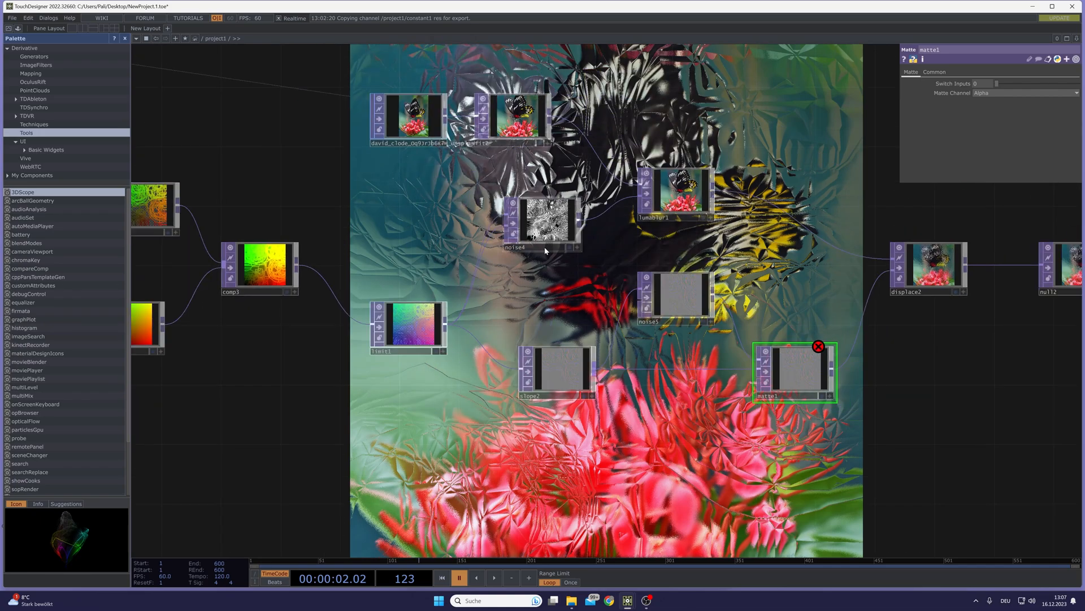
scroll(415, 104, "up", 2)
scroll(542, 205, "up", 3)
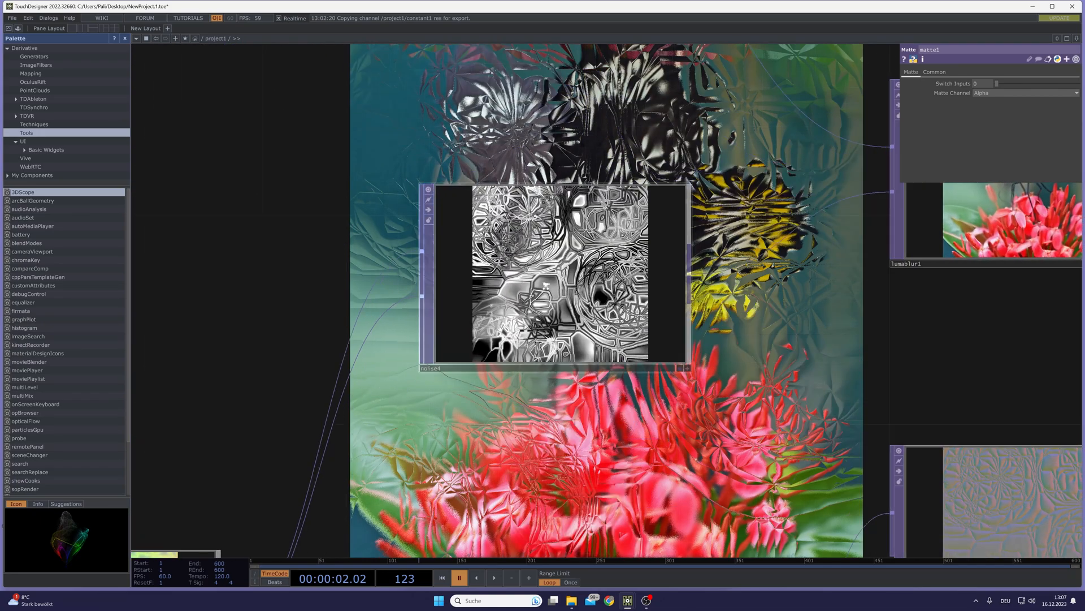
left_click(574, 271)
scroll(574, 271, "down", 3)
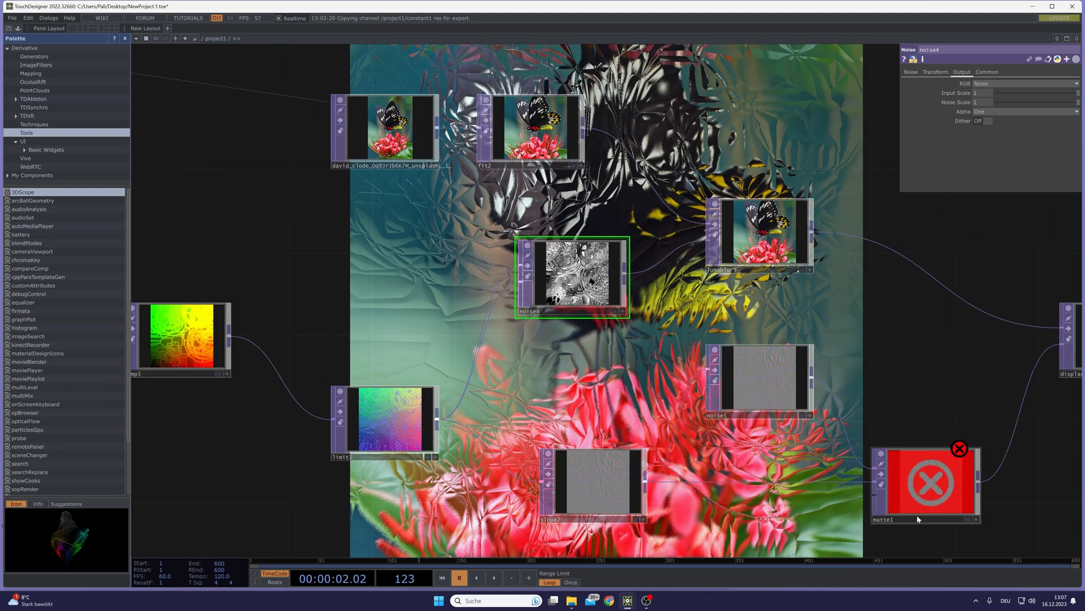
left_click_drag(593, 480, 594, 418)
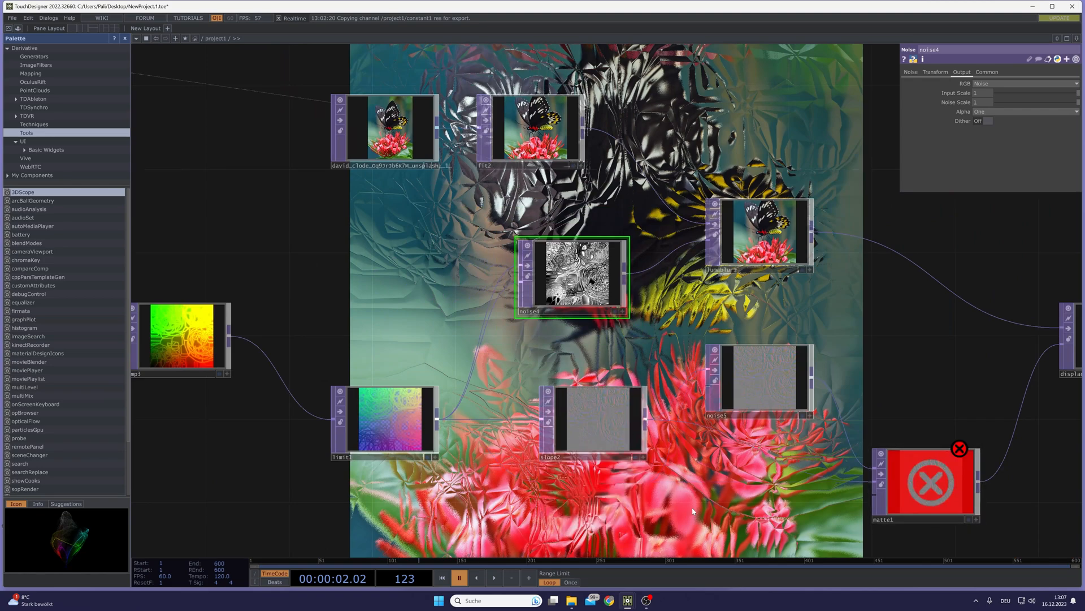
key("ctrl+c")
key("ctrl+v")
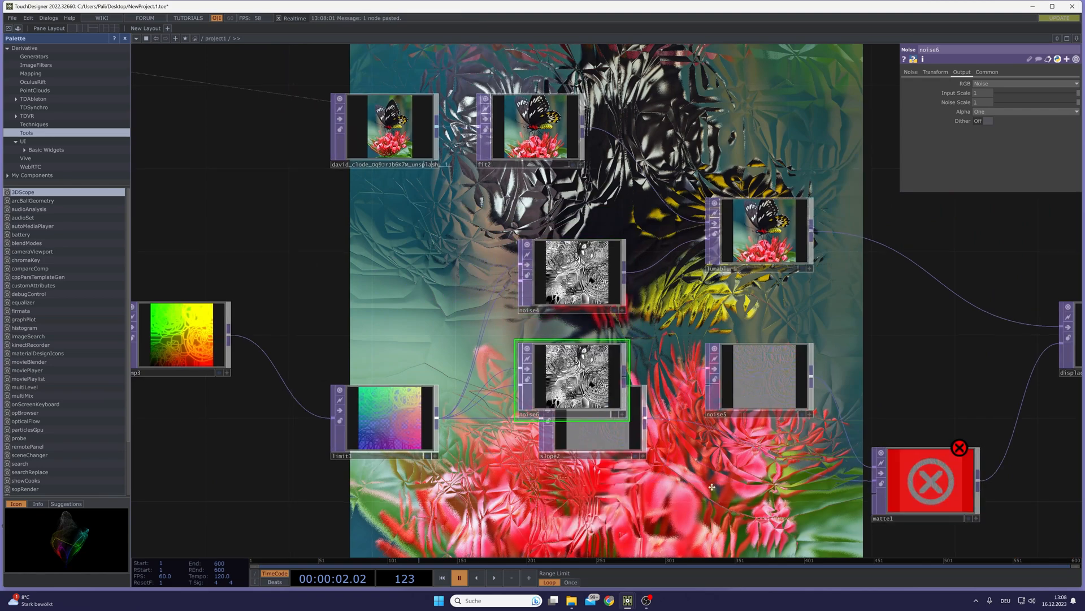
left_click_drag(718, 497, 642, 376)
left_click_drag(517, 263, 705, 450)
Connect the copied Noise TOP's output to the third input of the Matte TOP.
middle_click_drag(730, 446, 599, 420)
left_click_drag(603, 418, 655, 366)
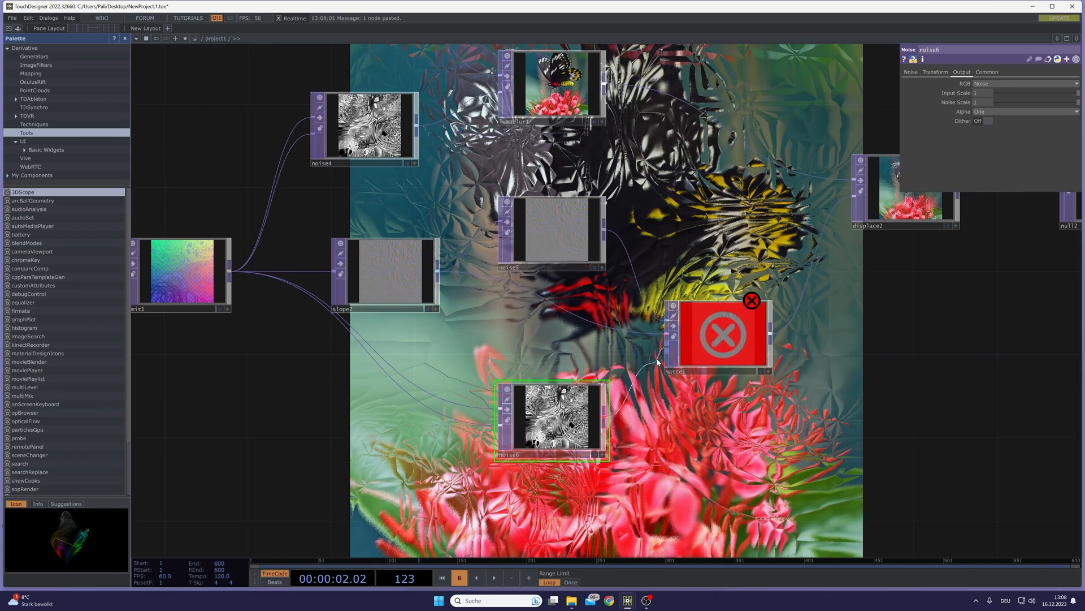
left_click(714, 351)
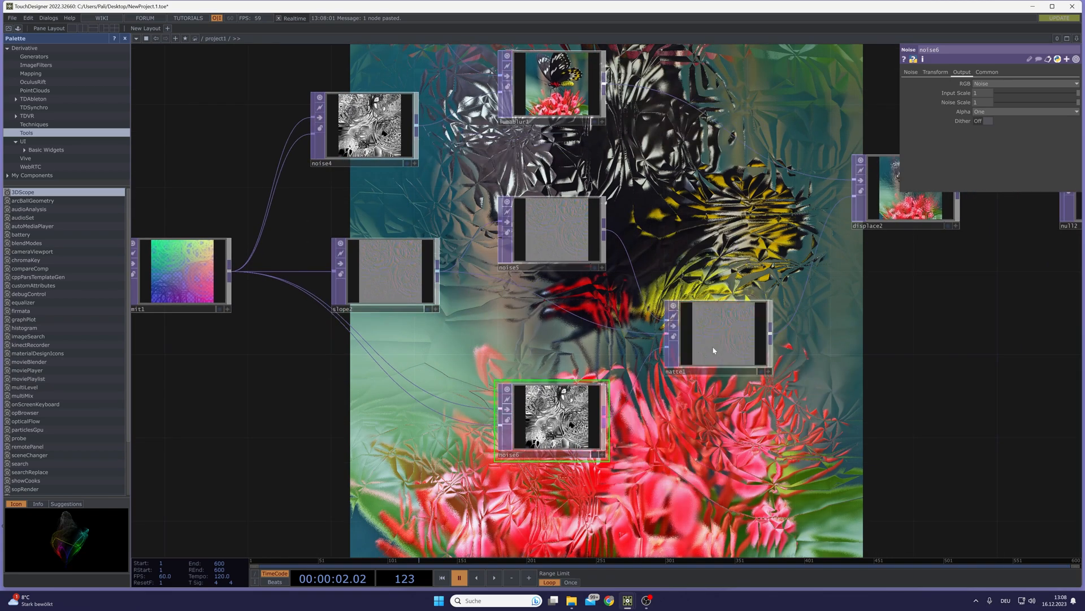
Set the Matte TOP's Matte Channel to Luminance.
left_click(713, 350)
left_click(992, 94)
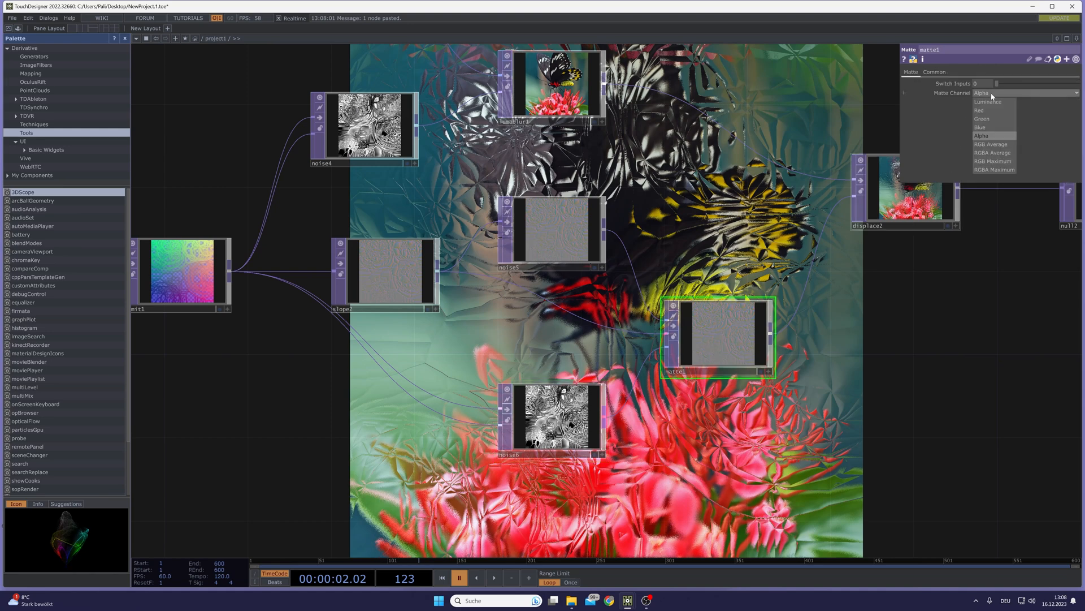
left_click(990, 103)
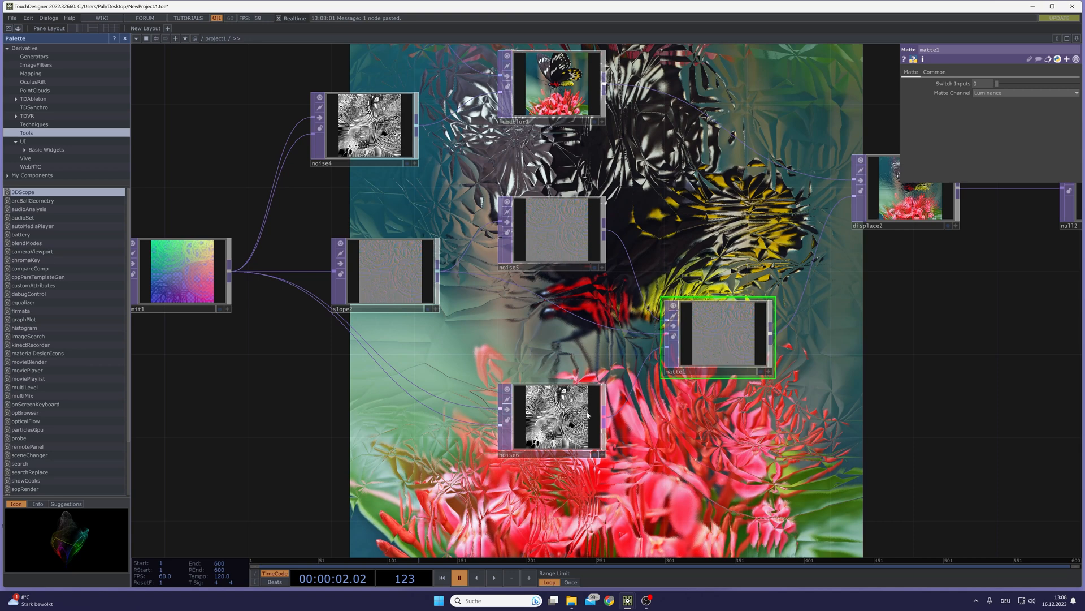
Lower the offset of the Noise TOP feeding the Matte TOP's third input to about 0.13.
left_click(554, 421)
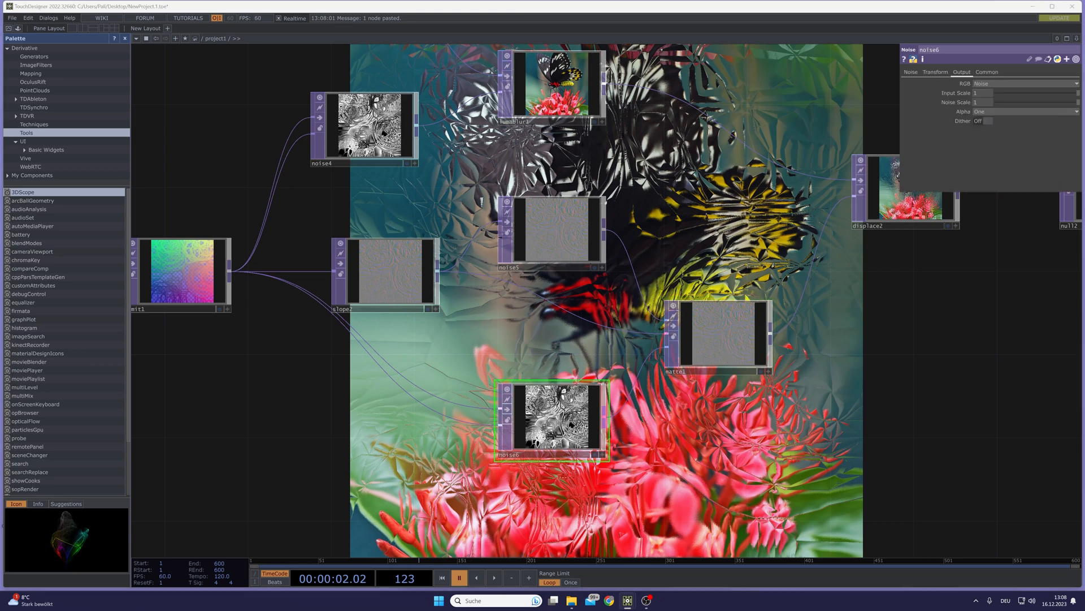
left_click(911, 72)
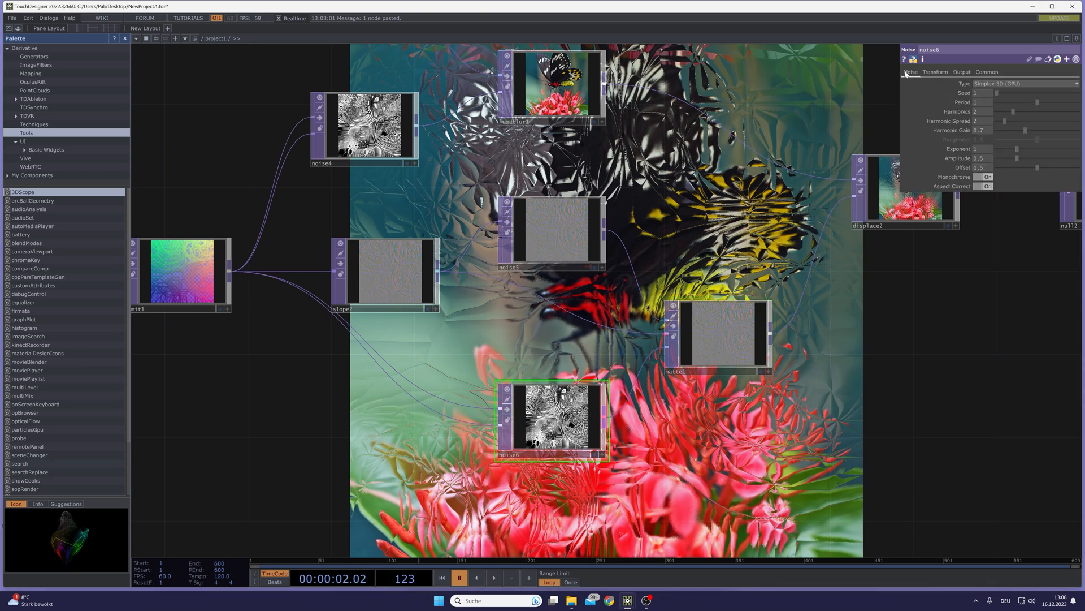
left_click_drag(897, 298, 733, 198)
left_click_drag(1026, 167, 996, 175)
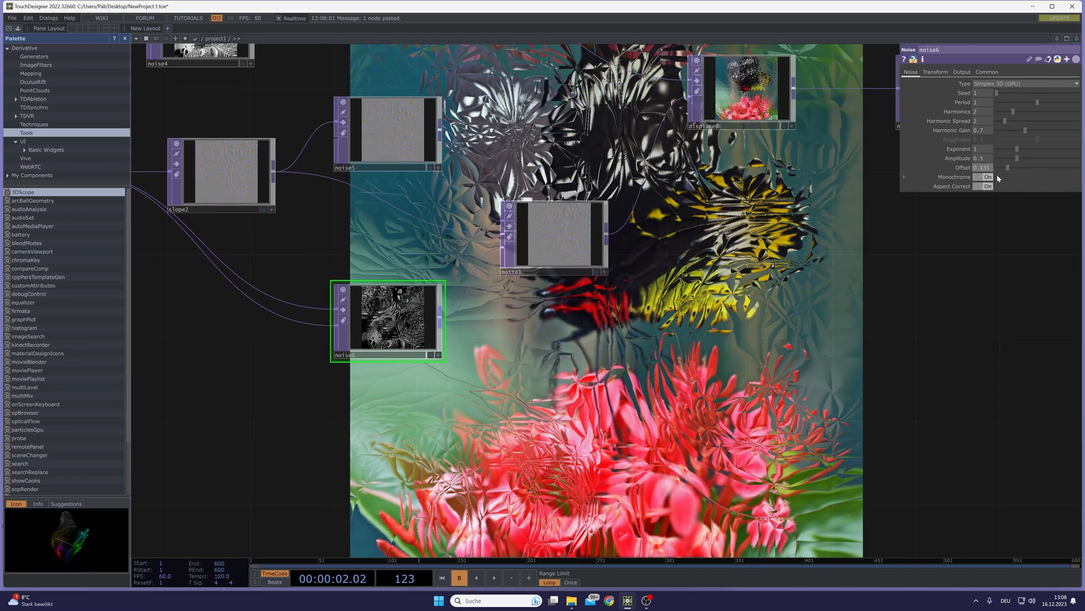
Tune the Noise TOP feeding the matte to period 1.42, harmonics 4, amplitude about 0.94 and offset about 0.275.
mouse_move(1006, 168)
left_mouse_down()
mouse_move(986, 175)
mouse_move(1006, 157)
mouse_move(1082, 161)
mouse_move(999, 165)
mouse_move(1056, 166)
mouse_move(1012, 166)
left_mouse_up()
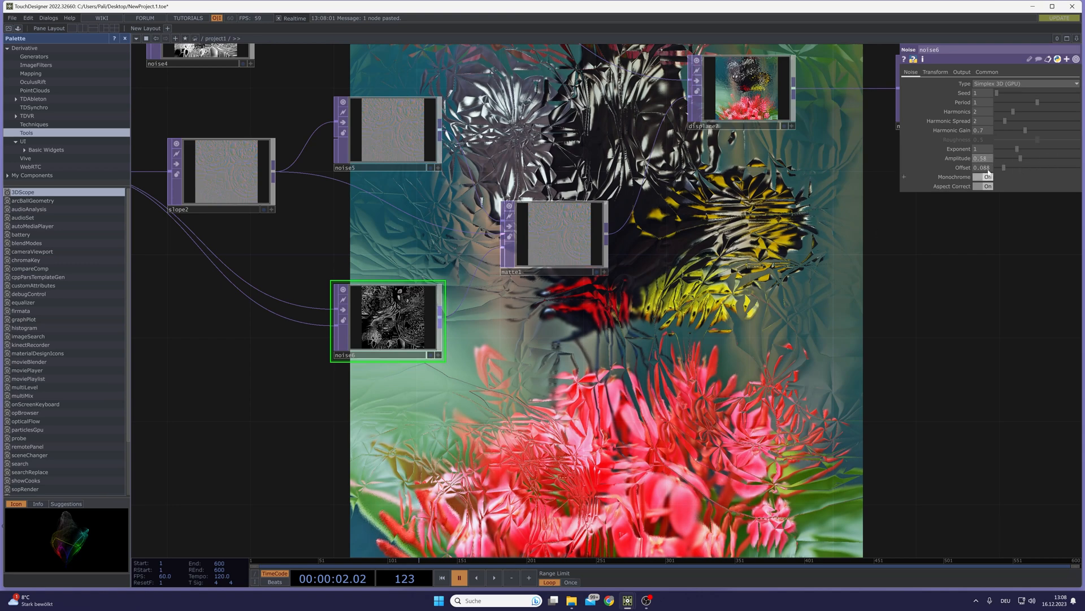
left_click_drag(1024, 111, 1055, 102)
scroll(724, 335, "down", 3)
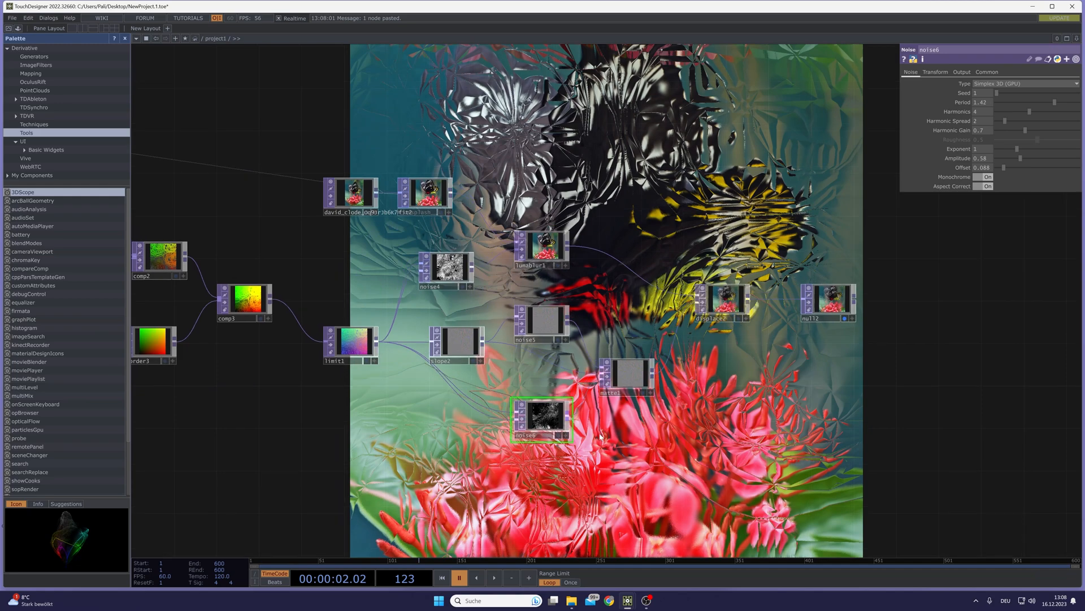
scroll(542, 328, "up", 3)
left_click_drag(1006, 168, 1035, 159)
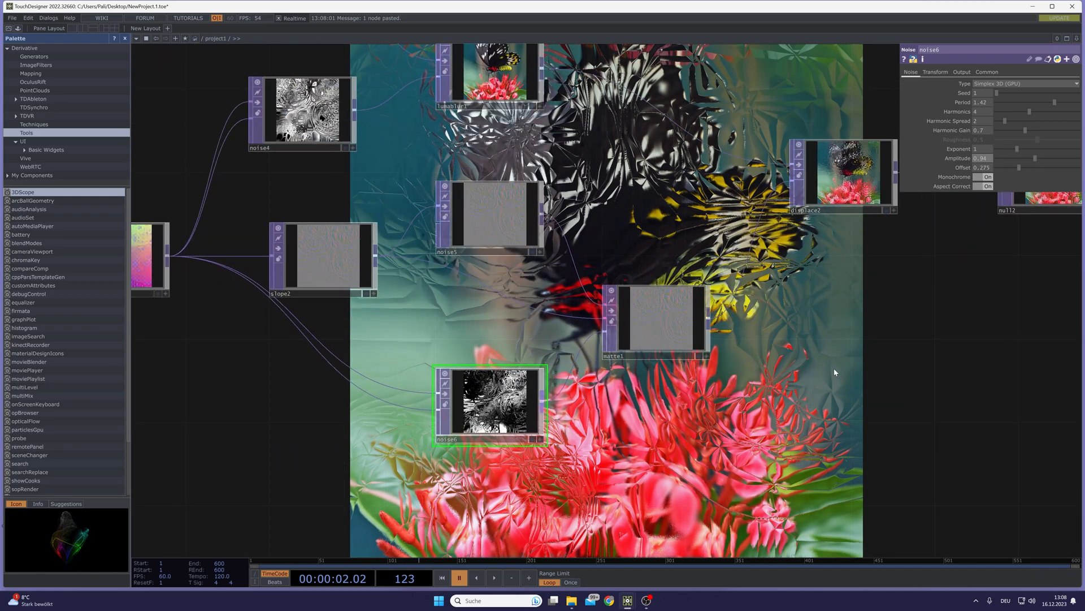
Move the butterfly image's Movie File In TOP and its Fit TOP slightly up and away from the lower nodes.
left_click_drag(824, 376, 514, 341)
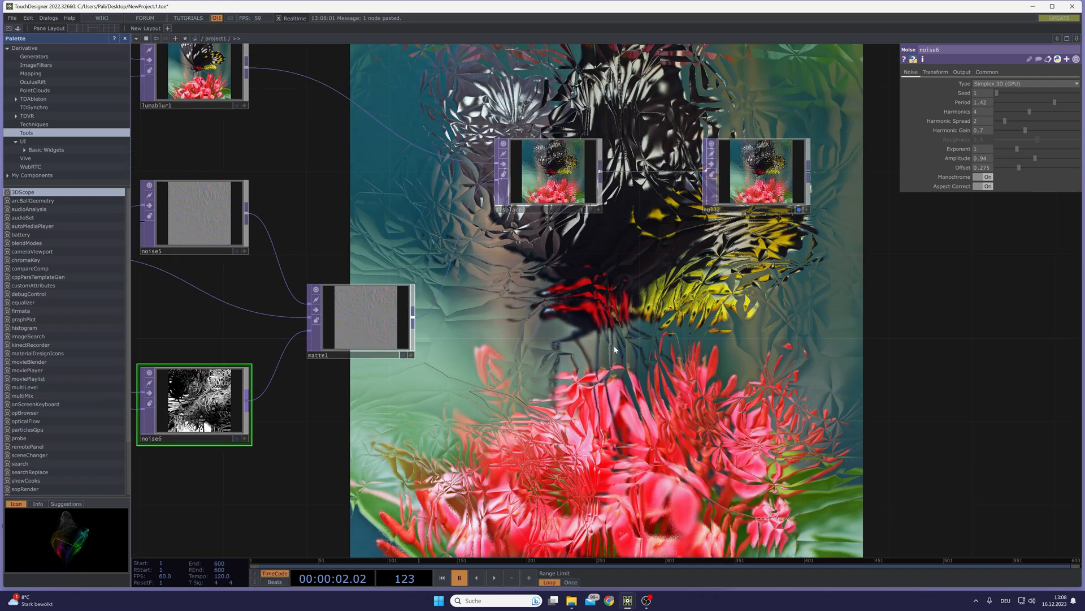
scroll(615, 349, "down", 2)
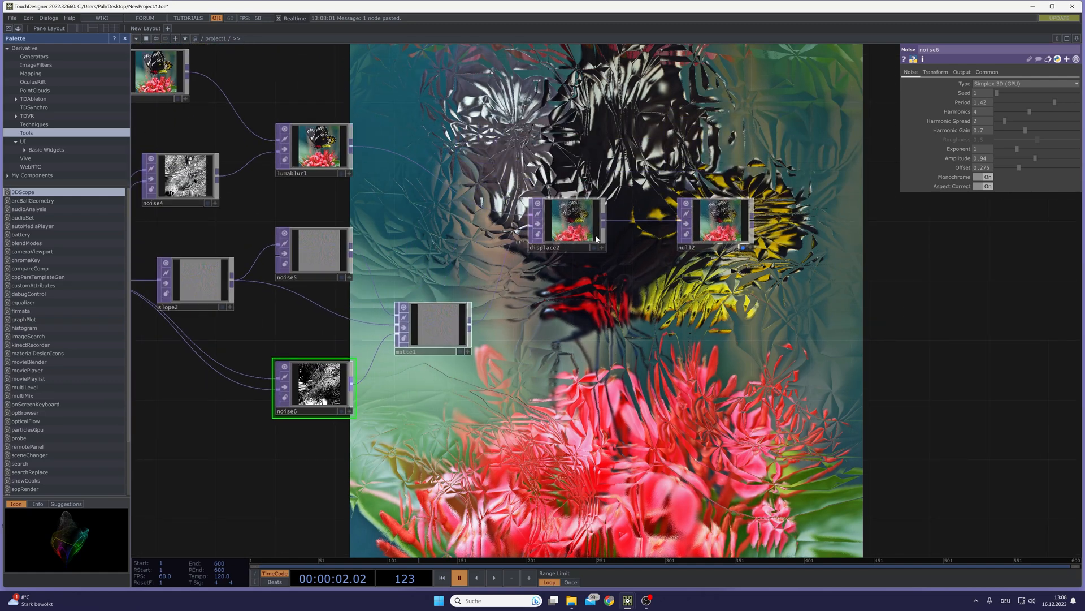
scroll(672, 321, "down", 3)
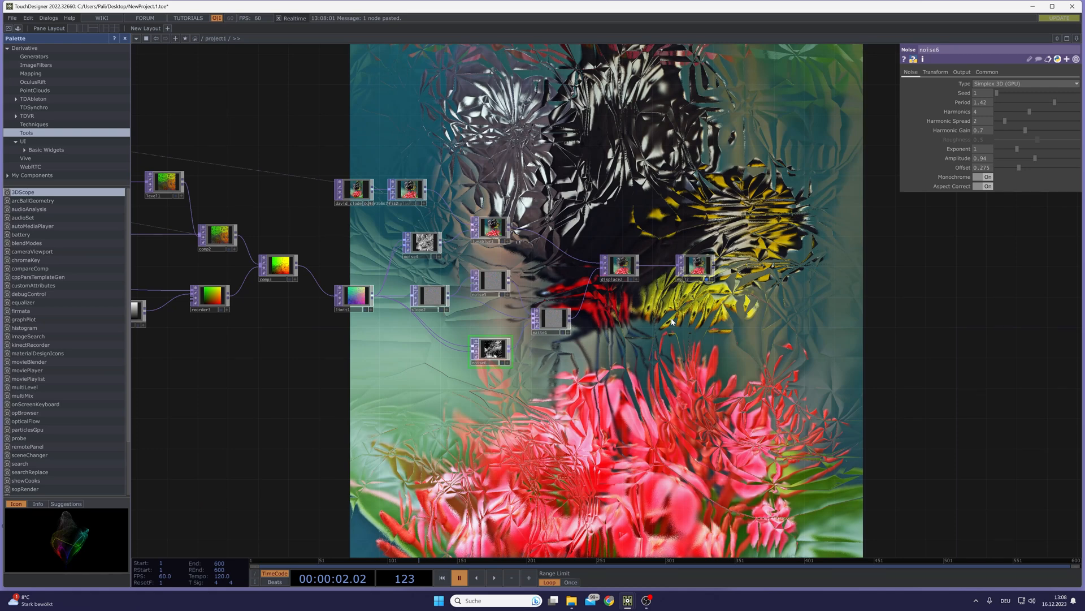
left_click_drag(418, 164, 614, 279)
left_click_drag(551, 303, 535, 274)
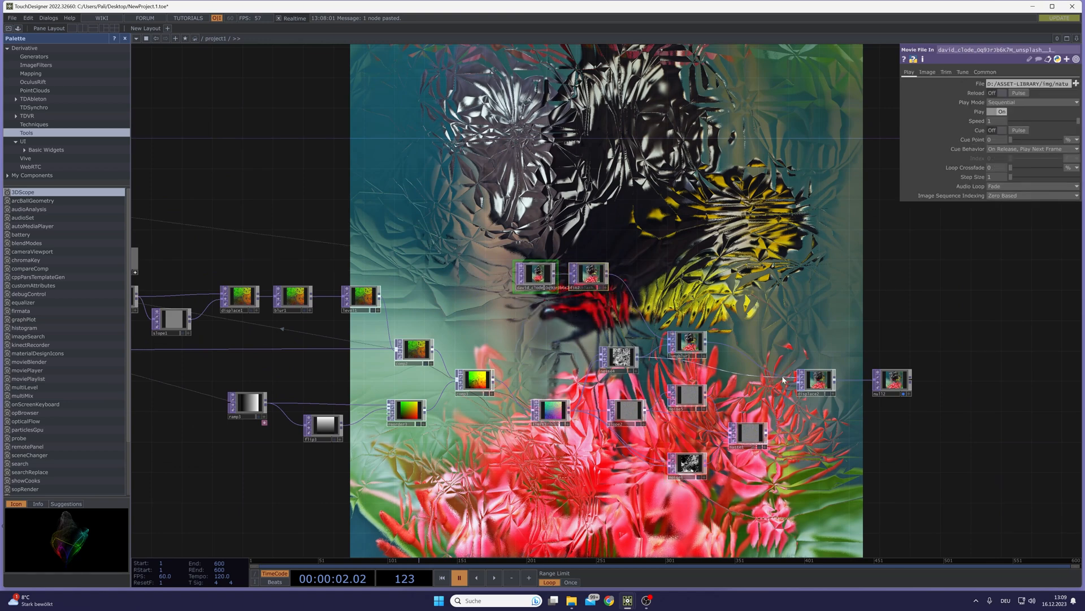
Try feeding the Luma Blur's Noise TOP into the Displace TOP's first input in place of the blurred image.
left_click_drag(639, 358, 791, 376)
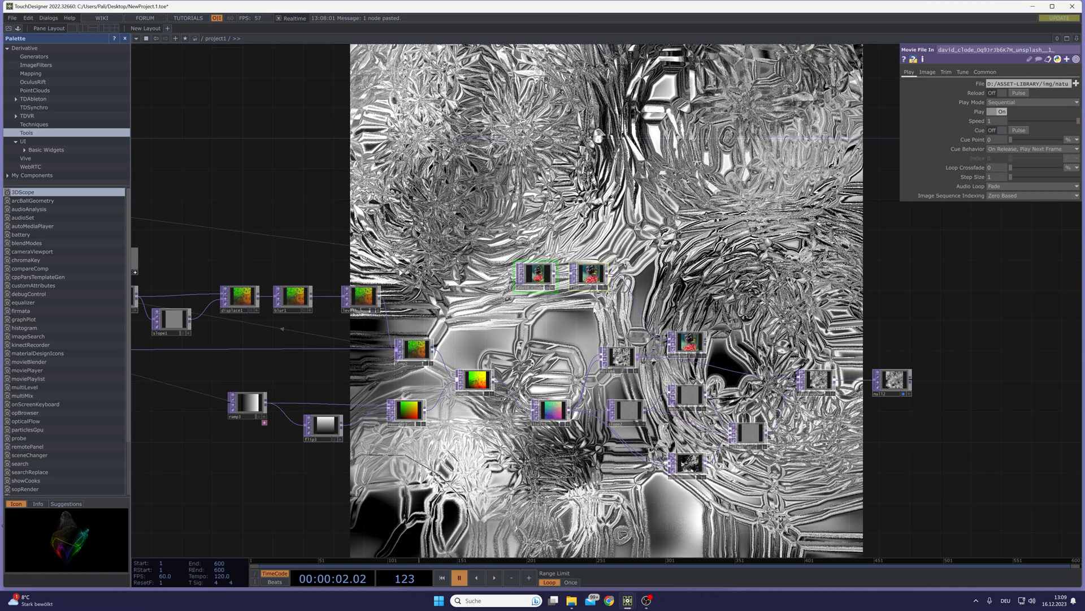
key("ctrl+z")
Add a Noise TOP after the Luma Blur TOP and connect its output to the Displace TOP's first input.
left_click_drag(702, 322, 618, 306)
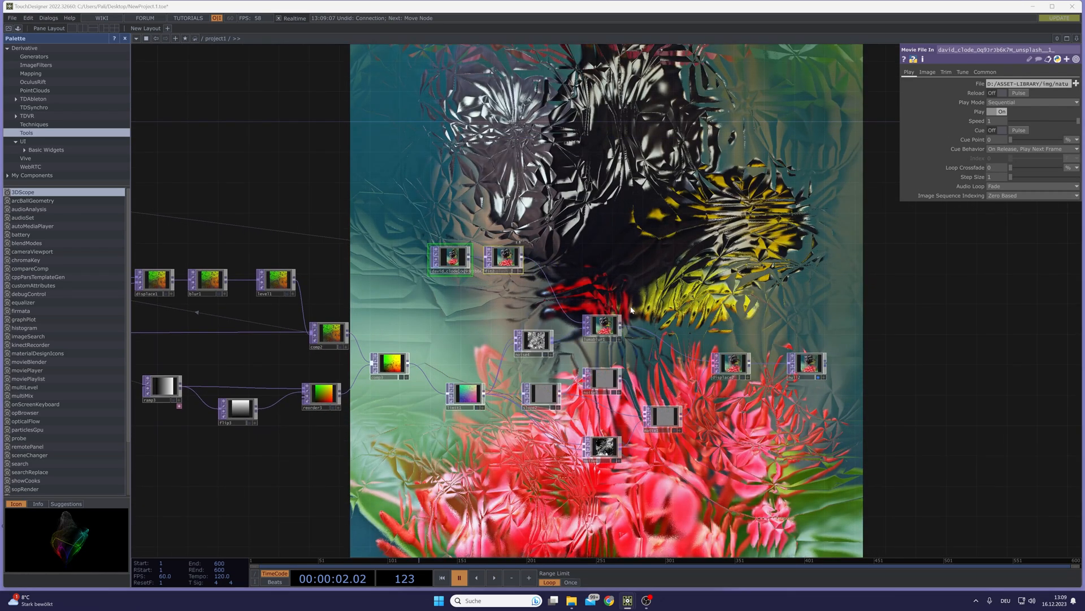
key("Tab")
left_click(590, 241)
left_click(648, 299)
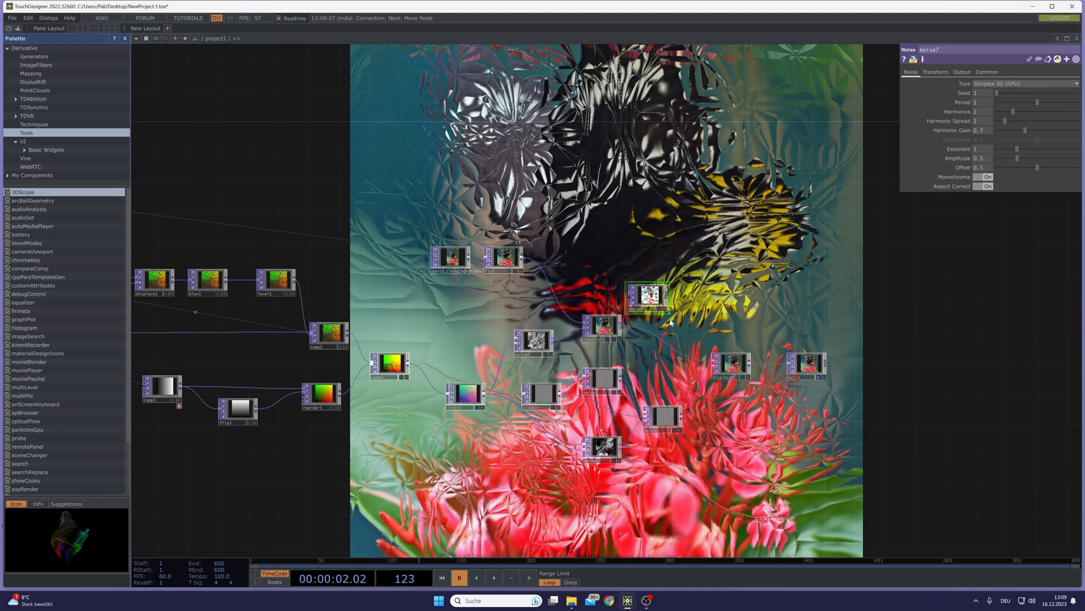
left_click_drag(667, 338, 653, 302)
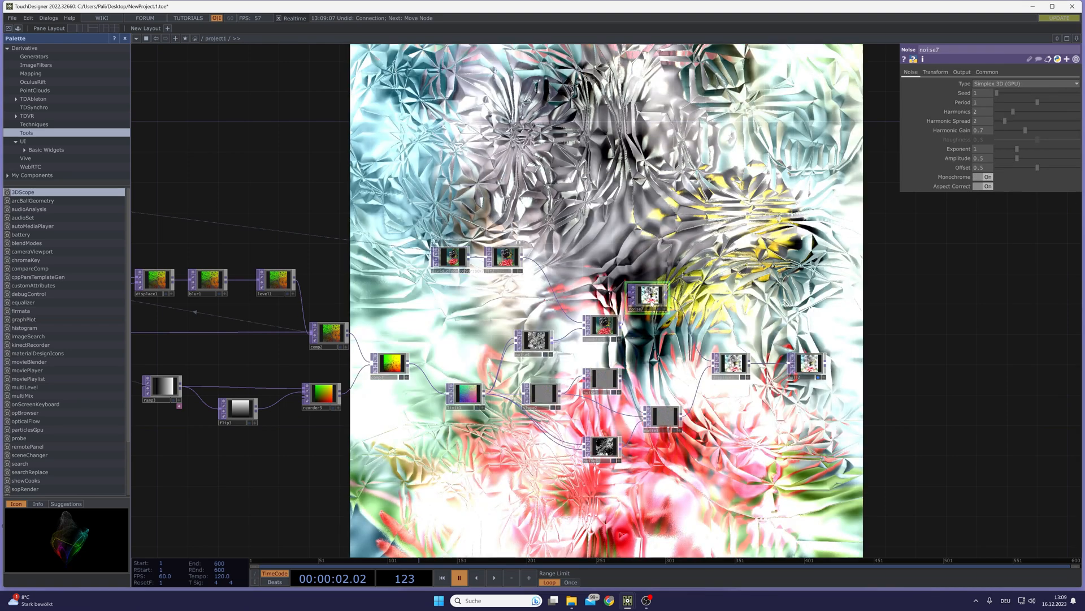
Make the new Noise TOP output only noise without the input image, and set its period to 2 and harmonics to 0.
left_click(964, 71)
left_click(998, 84)
left_click(989, 93)
left_click(913, 72)
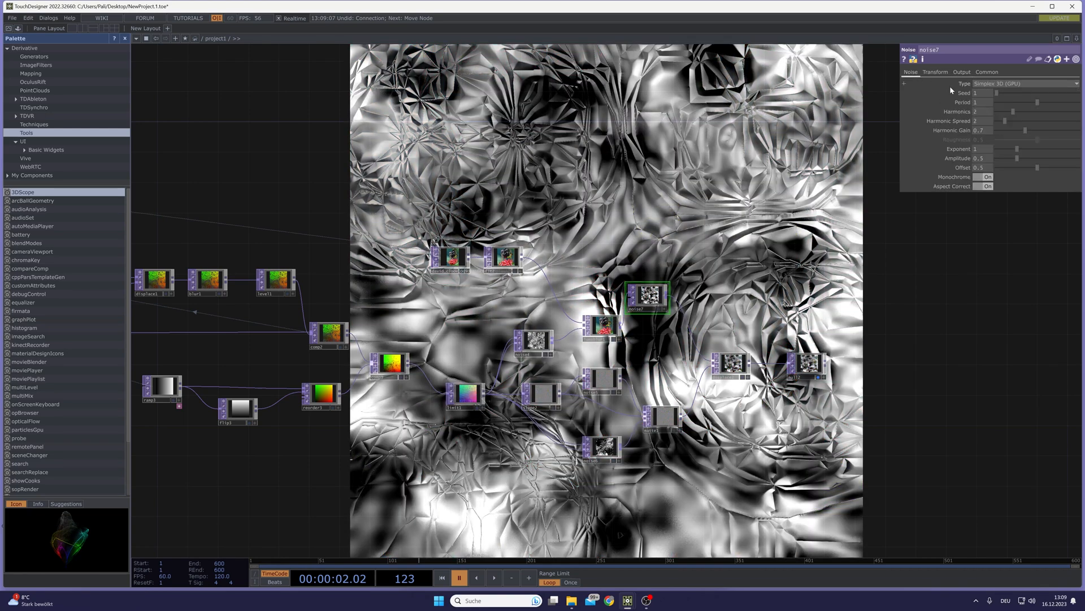
left_click_drag(1006, 112, 1081, 103)
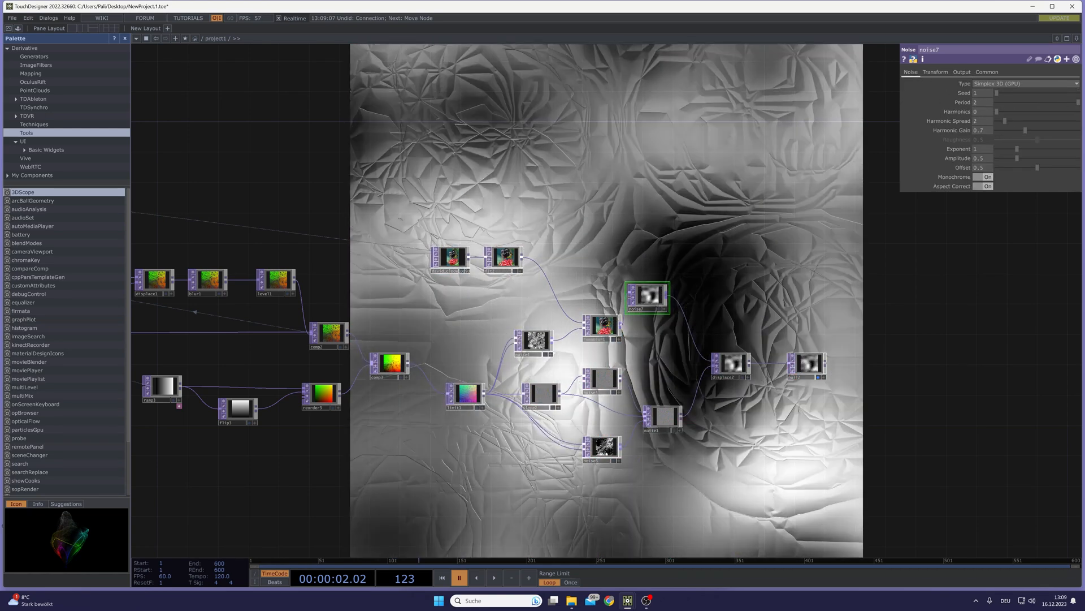
Try displacing coloured noise with Monochrome off on the new Noise TOP, and switch Monochrome back on.
left_click(985, 177)
left_click_drag(788, 320, 692, 304)
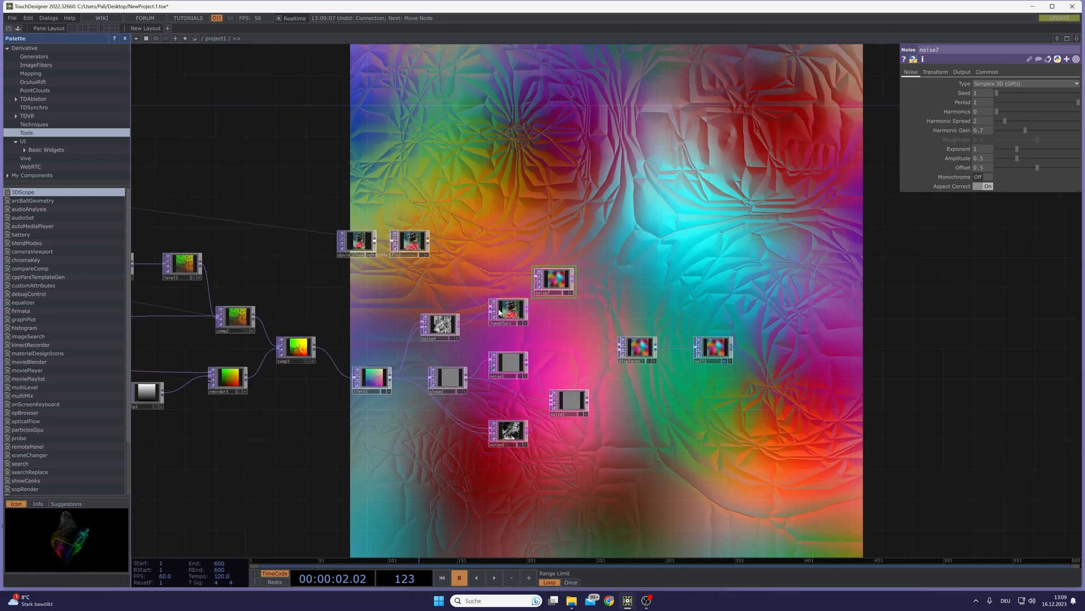
left_click(988, 177)
Reconnect the Luma Blur TOP's output to the Displace TOP's first input in place of the new Noise TOP.
scroll(532, 311, "up", 3)
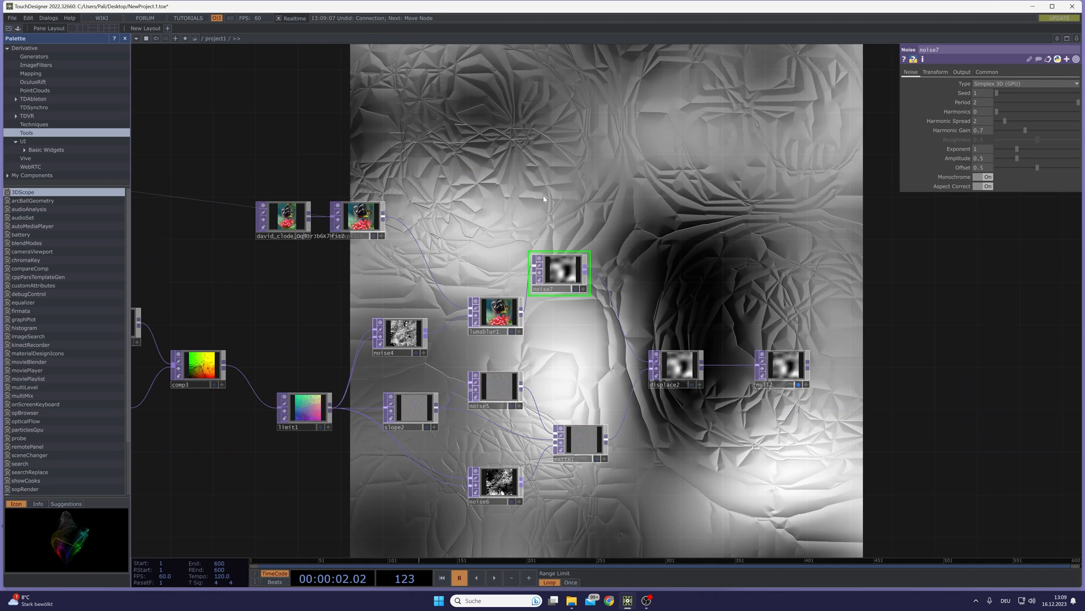
left_click_drag(522, 313, 623, 311)
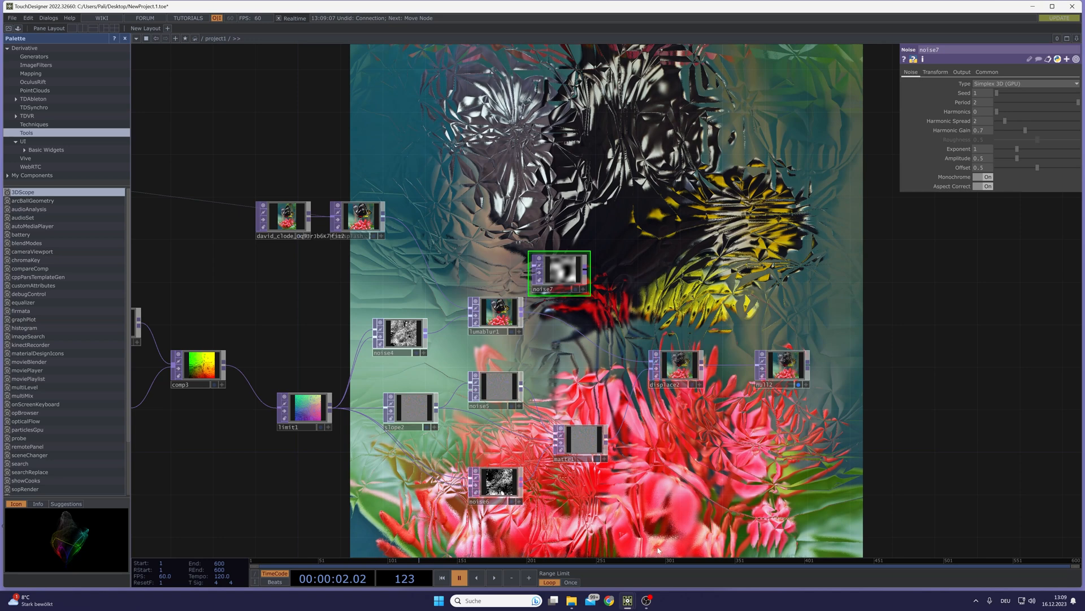
left_click(646, 600)
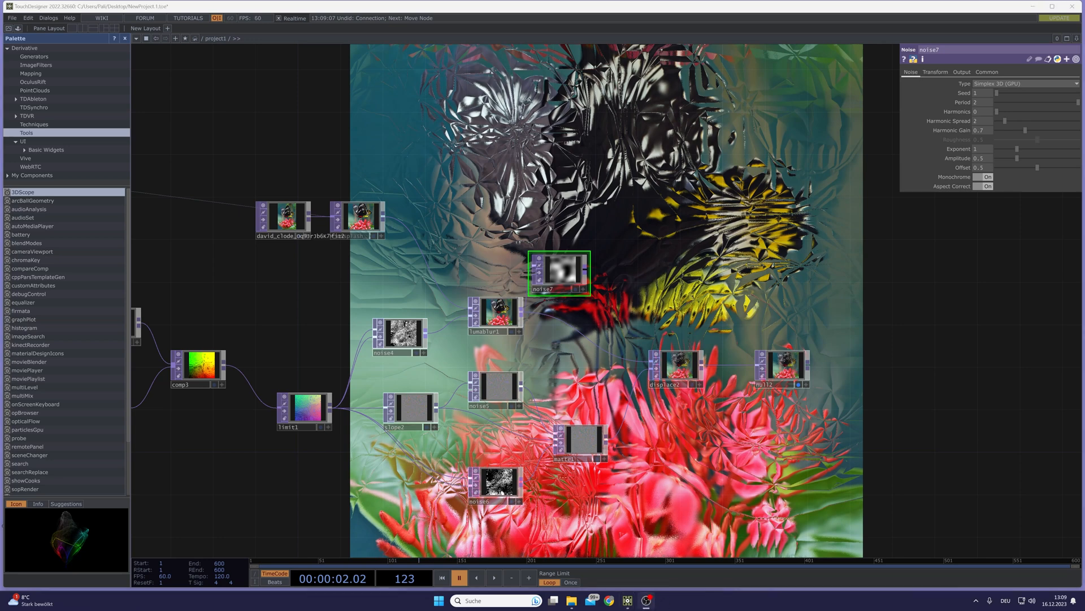